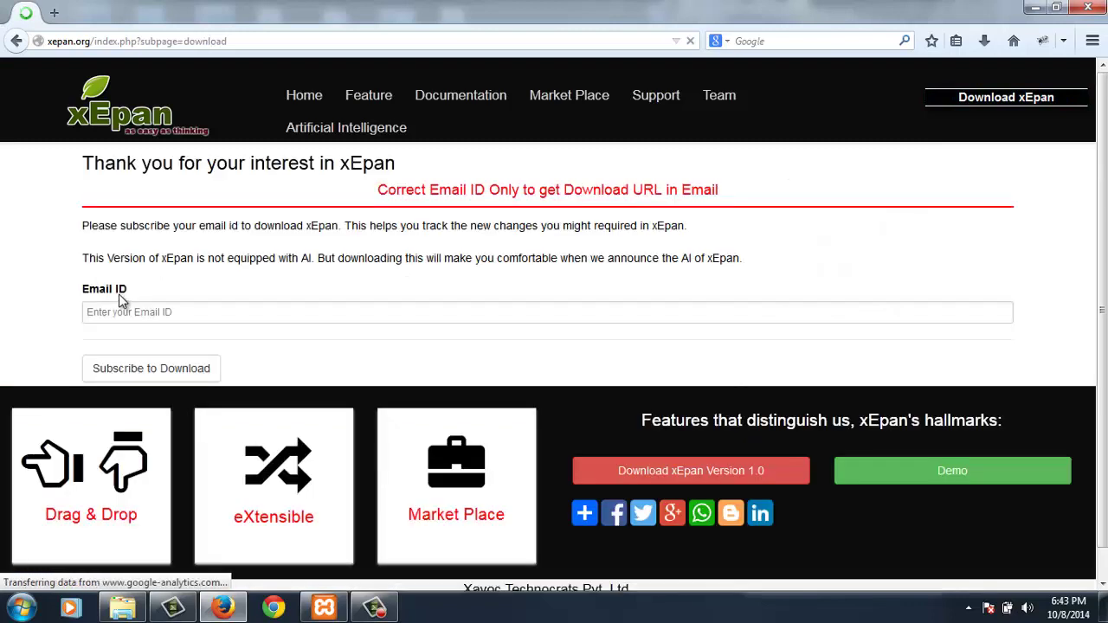
- Subscribe to the xEpan download using a suggested email address
click(116, 312)
text(in)
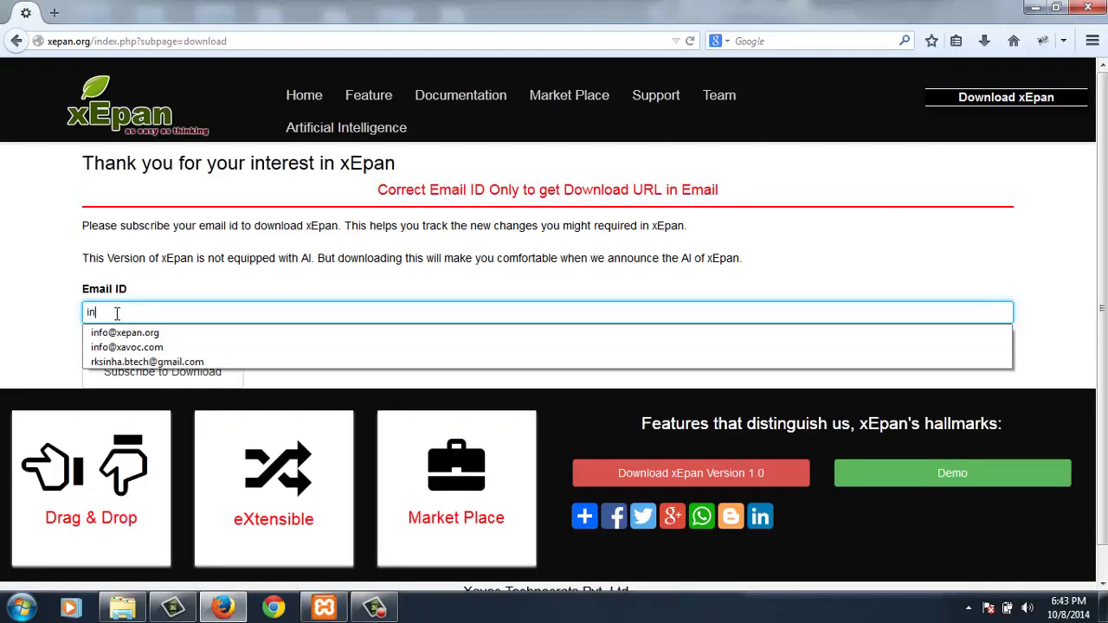
key(Down)
key(Return)
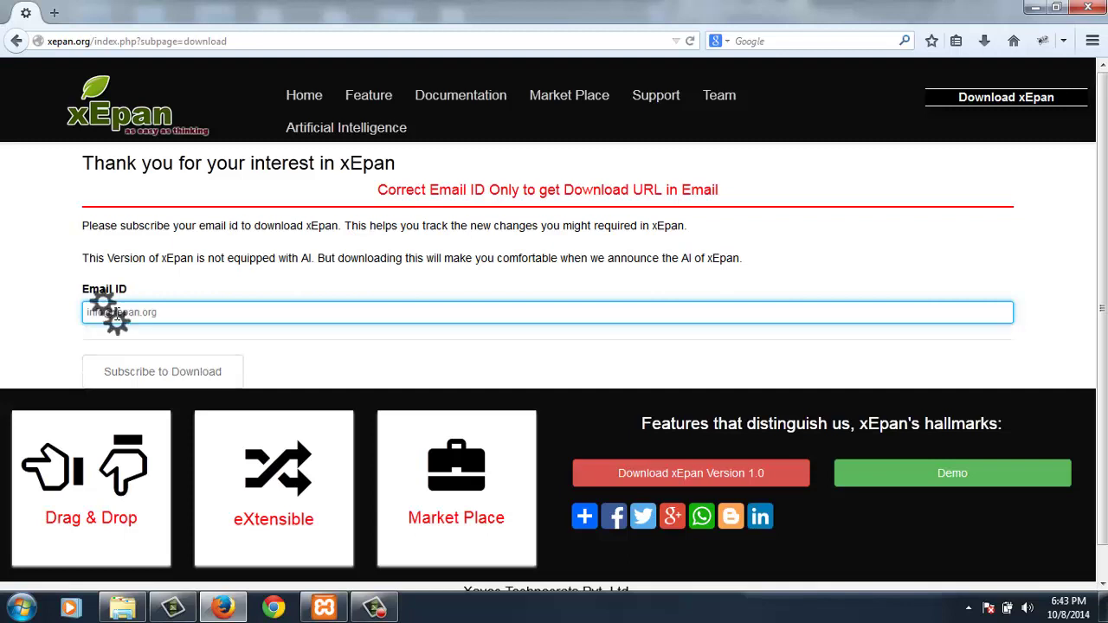
click(130, 391)
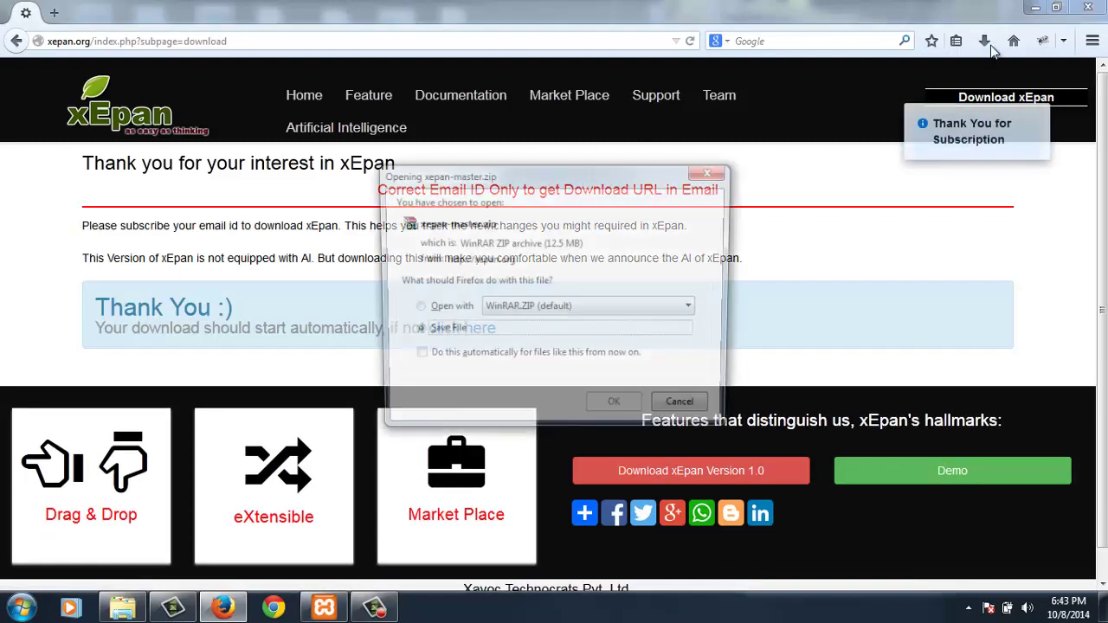
- Dismiss the open-file prompt and confirm xepan-master.zip appears among recent downloads
click(687, 409)
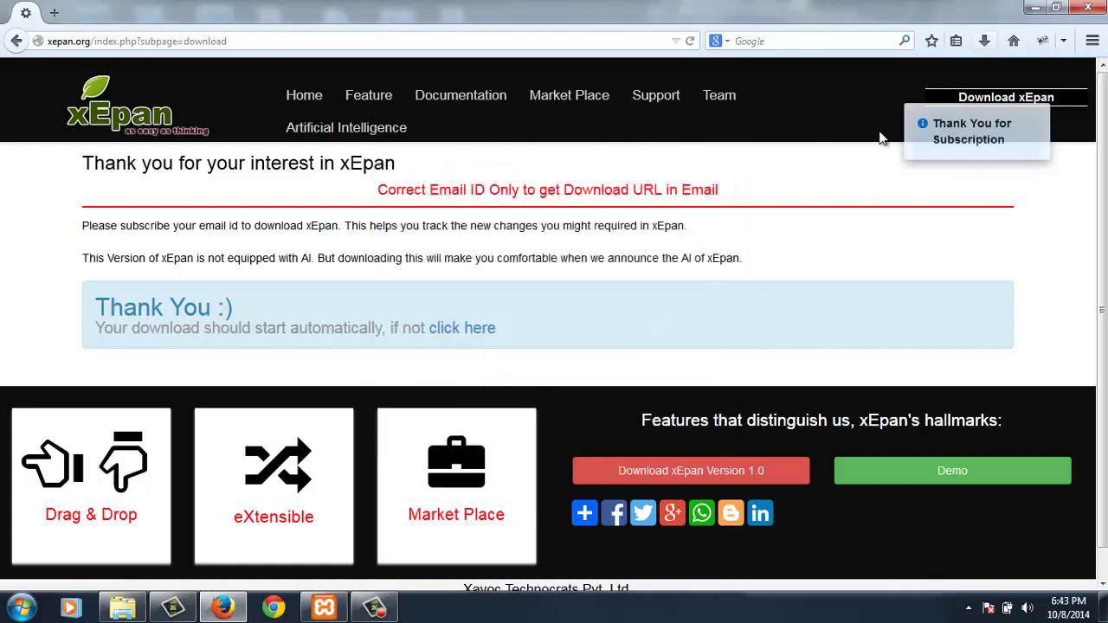
click(983, 45)
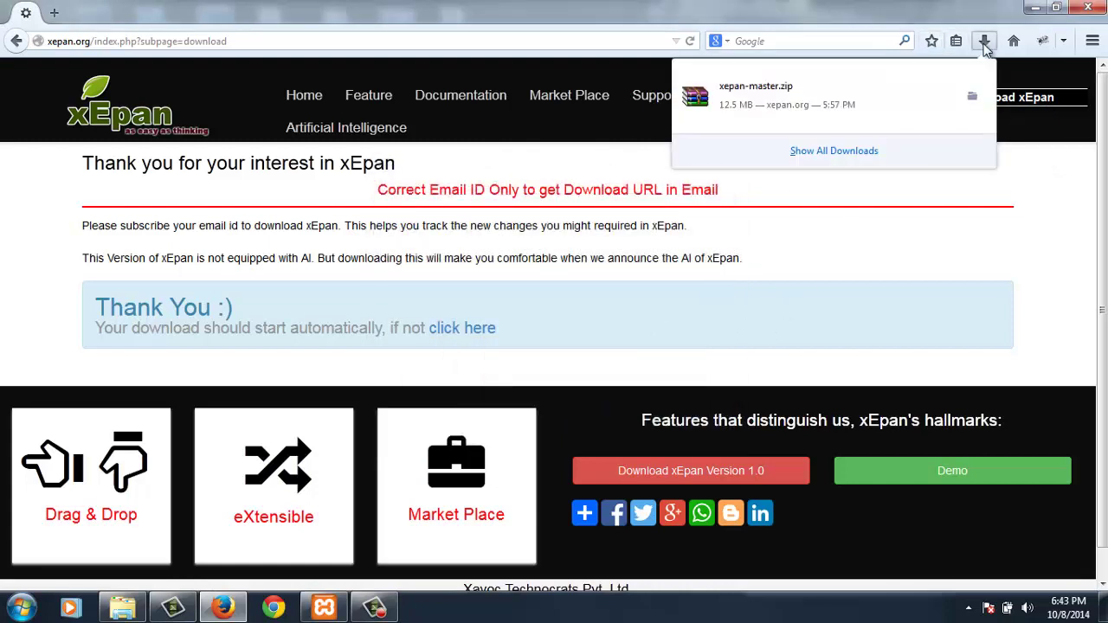
click(984, 45)
- Extract xepan-master.zip with WinRAR into a xepan-master folder inside htdocs
click(122, 609)
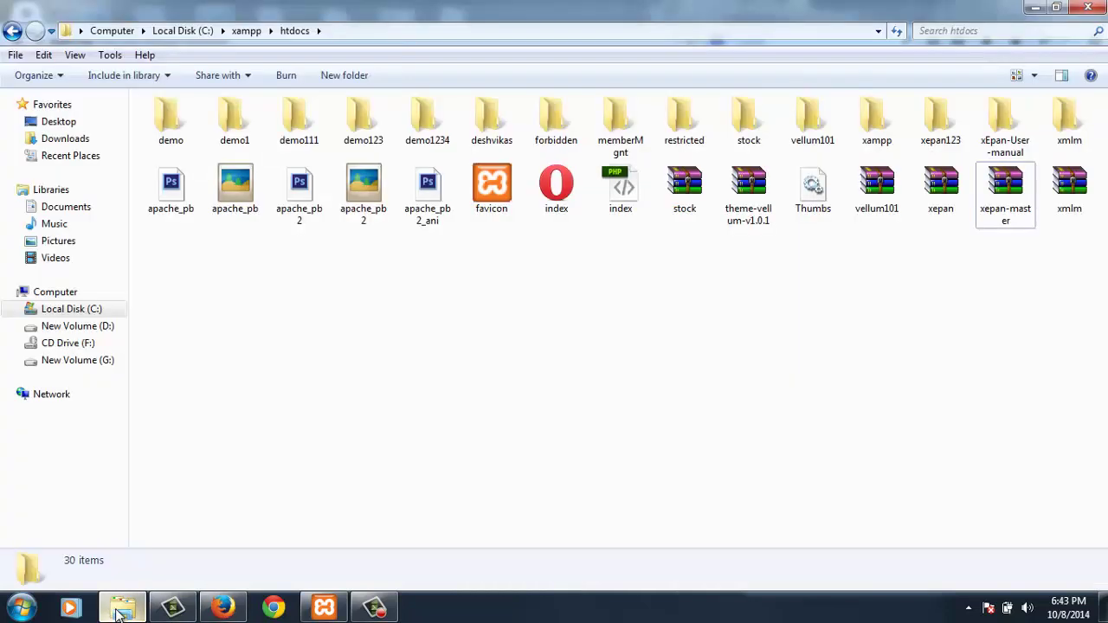
right_click(1004, 213)
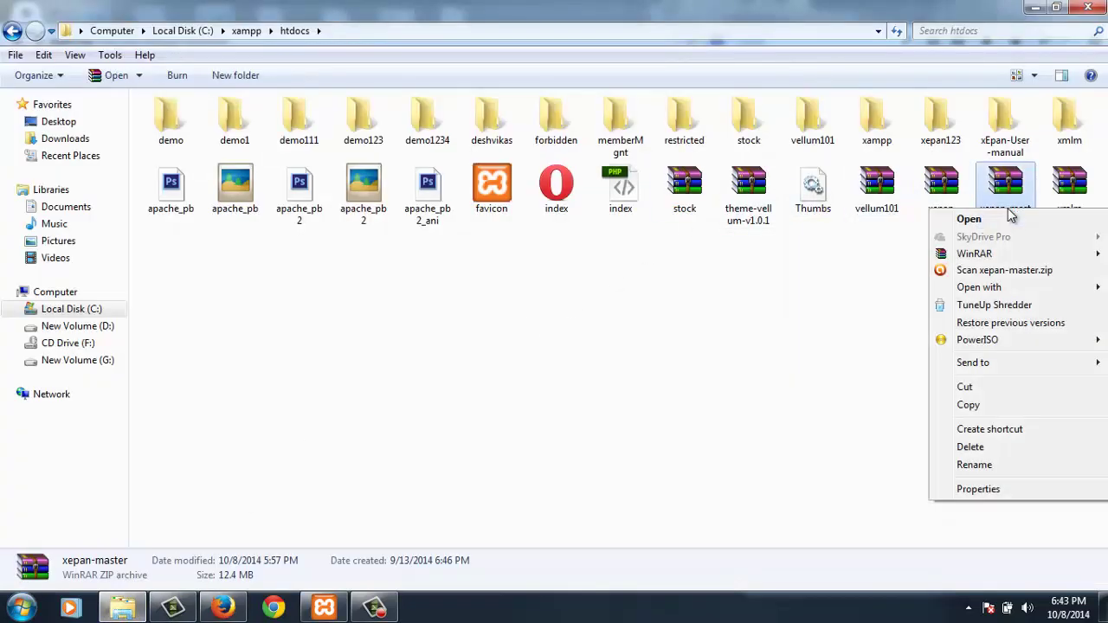
mouse_move(1008, 260)
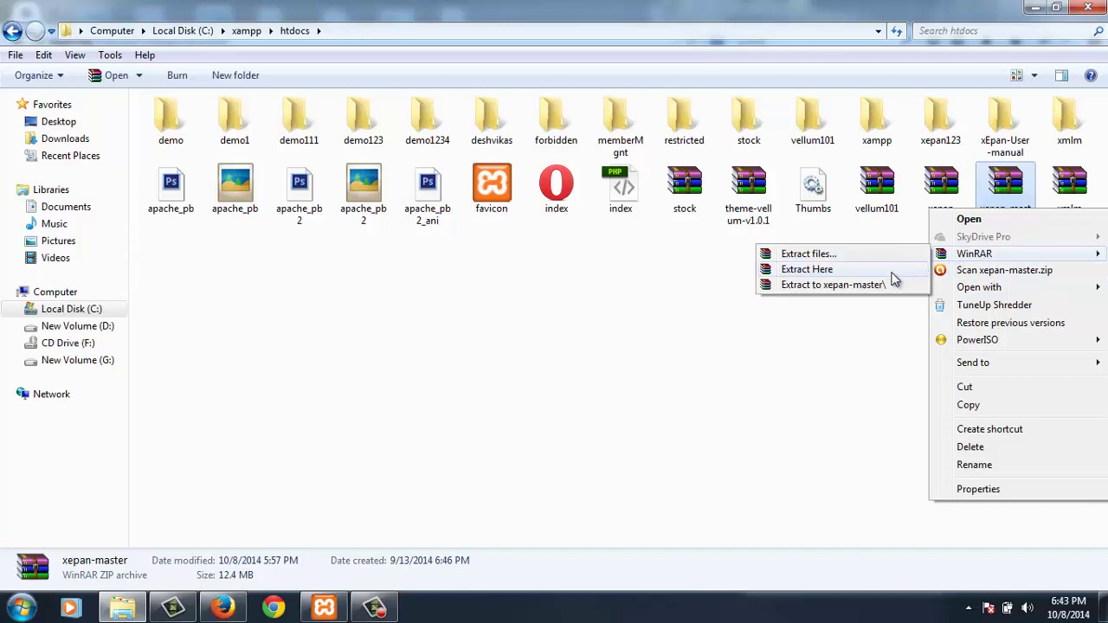
click(891, 286)
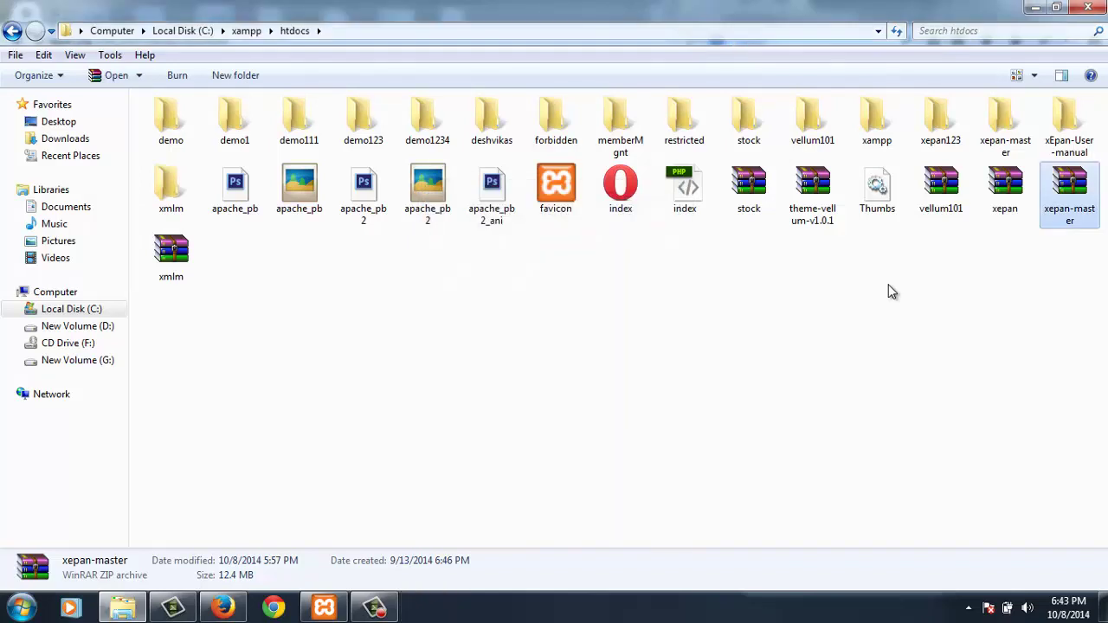
- Rename the extracted xepan-master folder to demo1122 and return to Firefox
click(1004, 125)
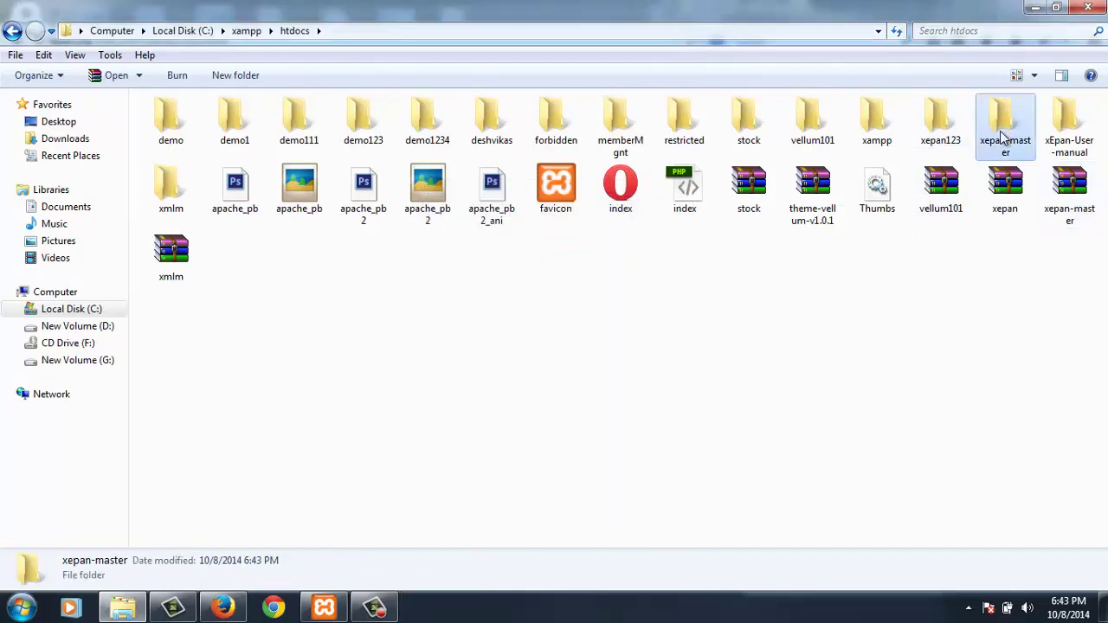
right_click(1004, 129)
click(952, 500)
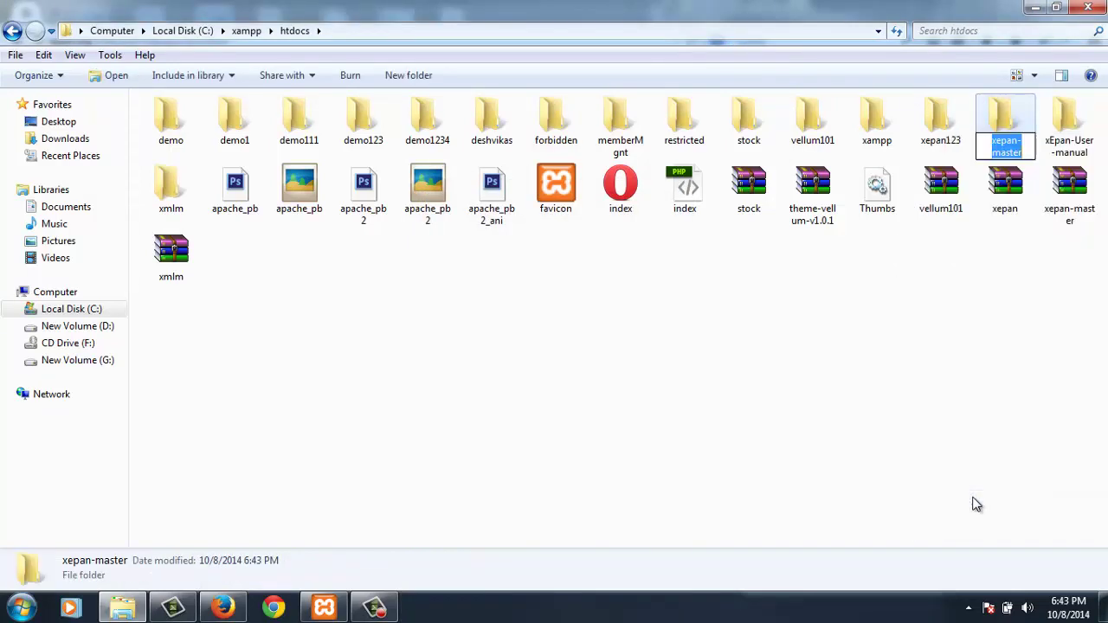
text(demo1)
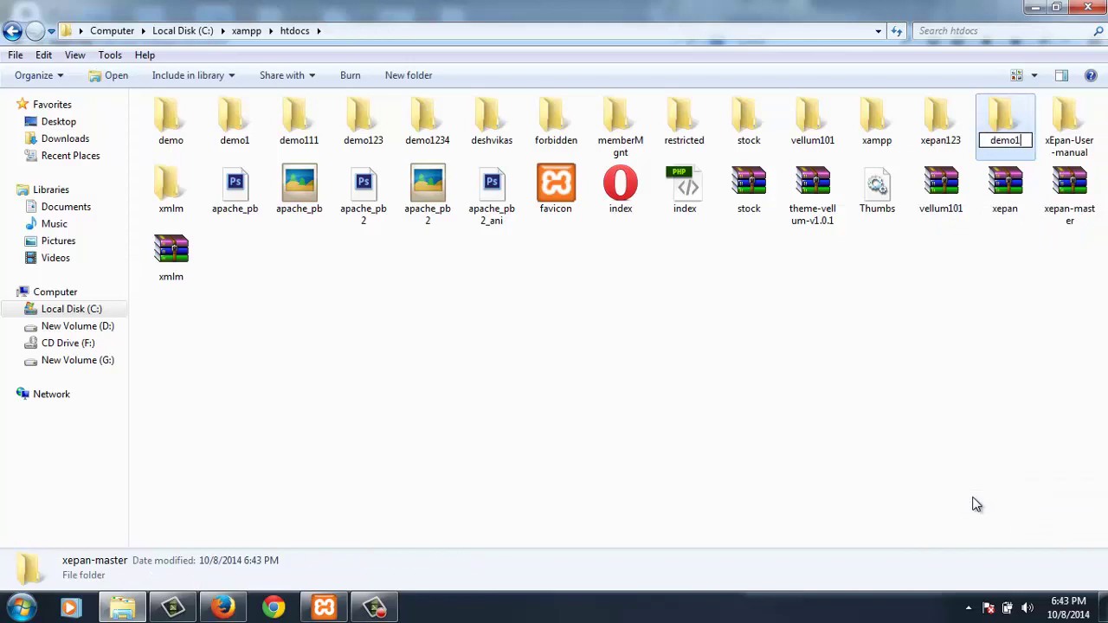
text(122)
key(Return)
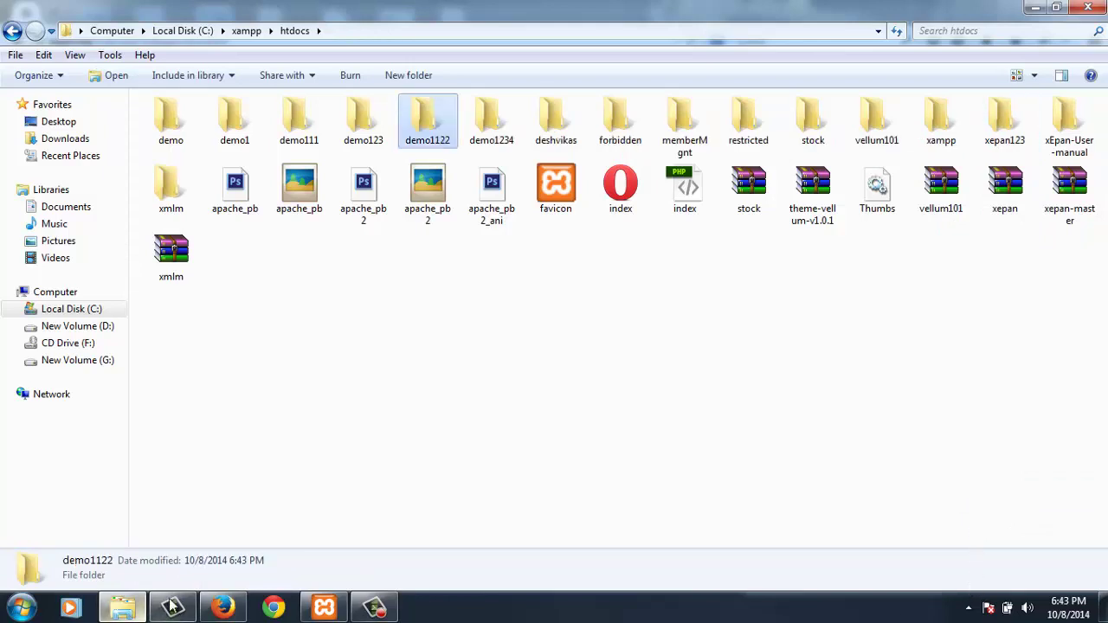
click(223, 610)
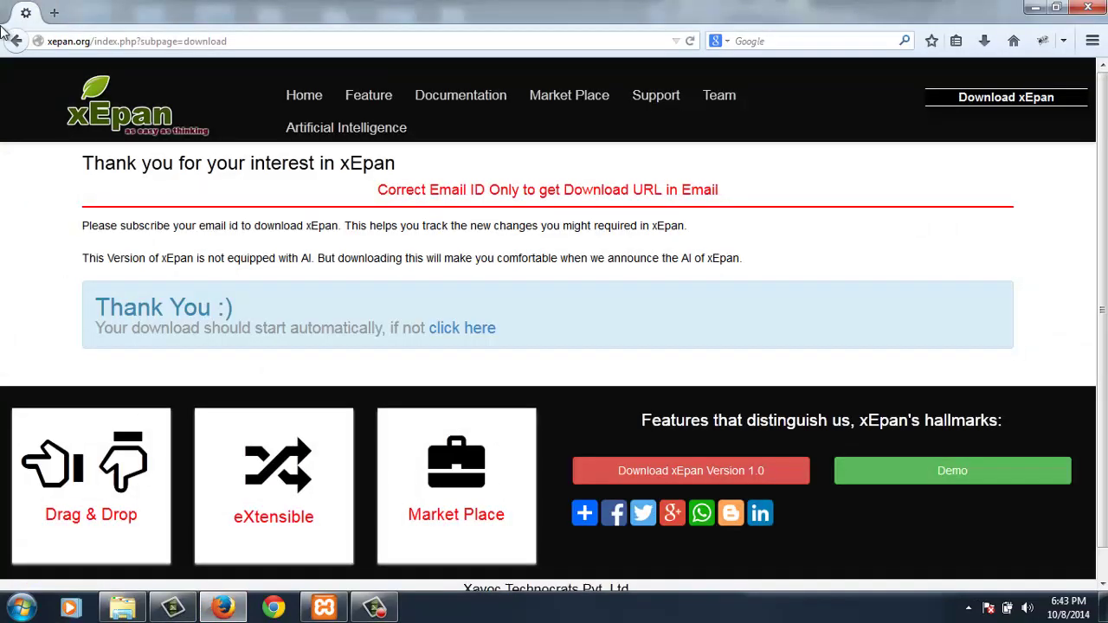
- Load localhost/demo1122 in a new tab, getting an Unable to connect error
click(52, 15)
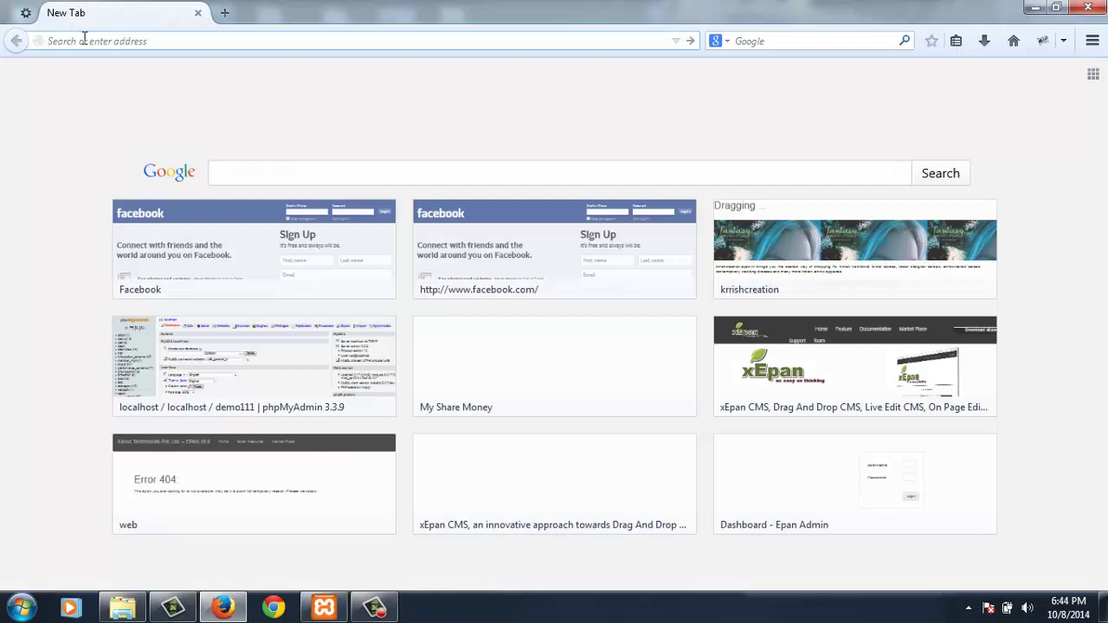
text(localhost/)
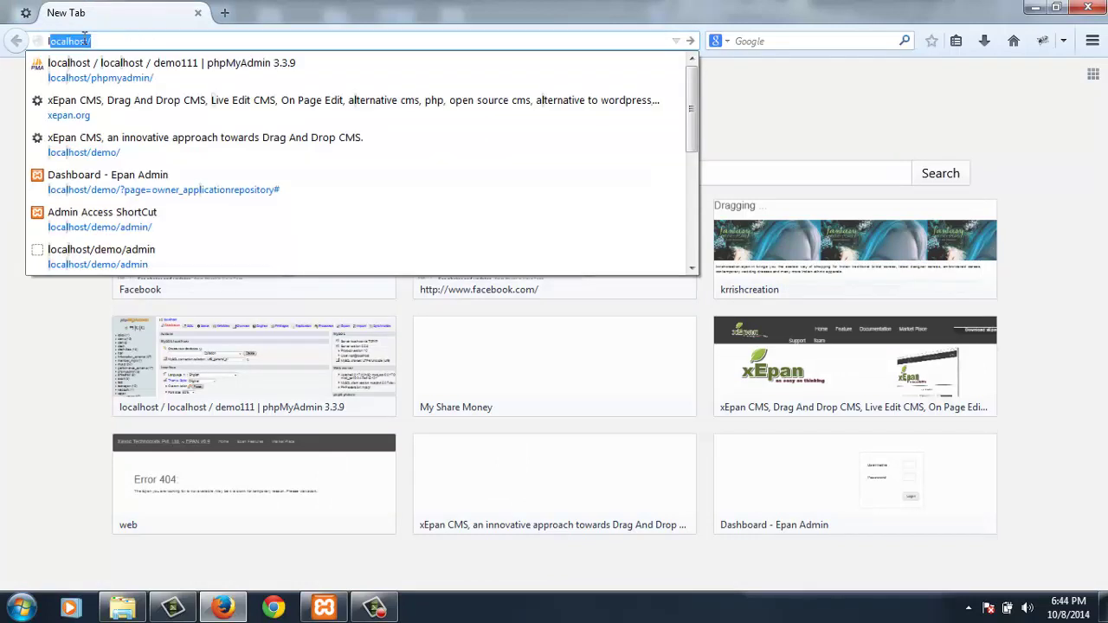
text(demo112)
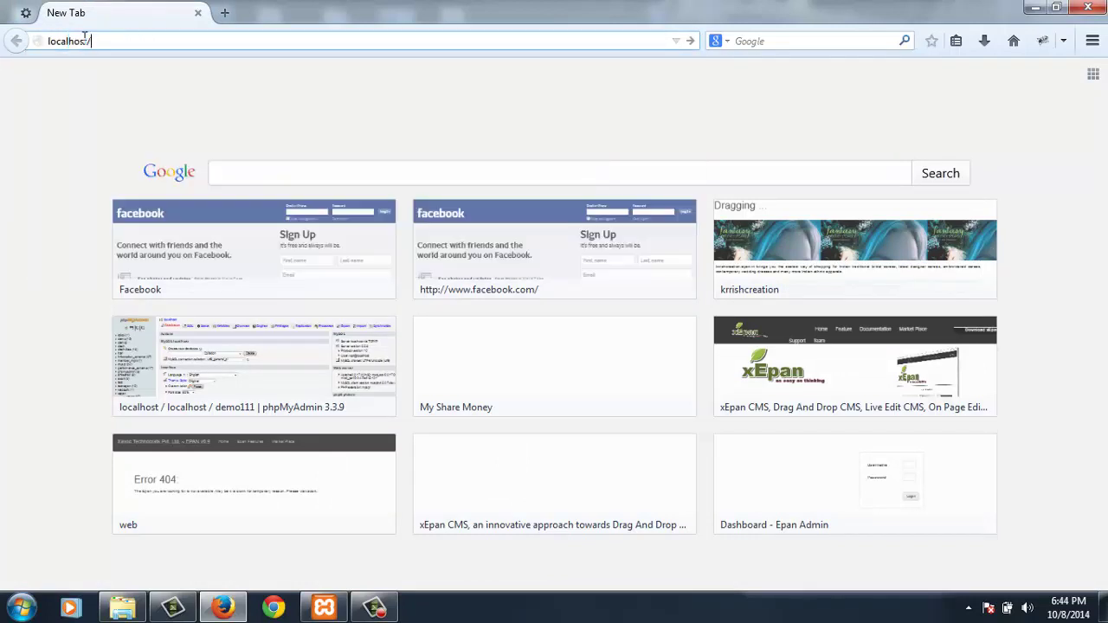
text(2)
key(Return)
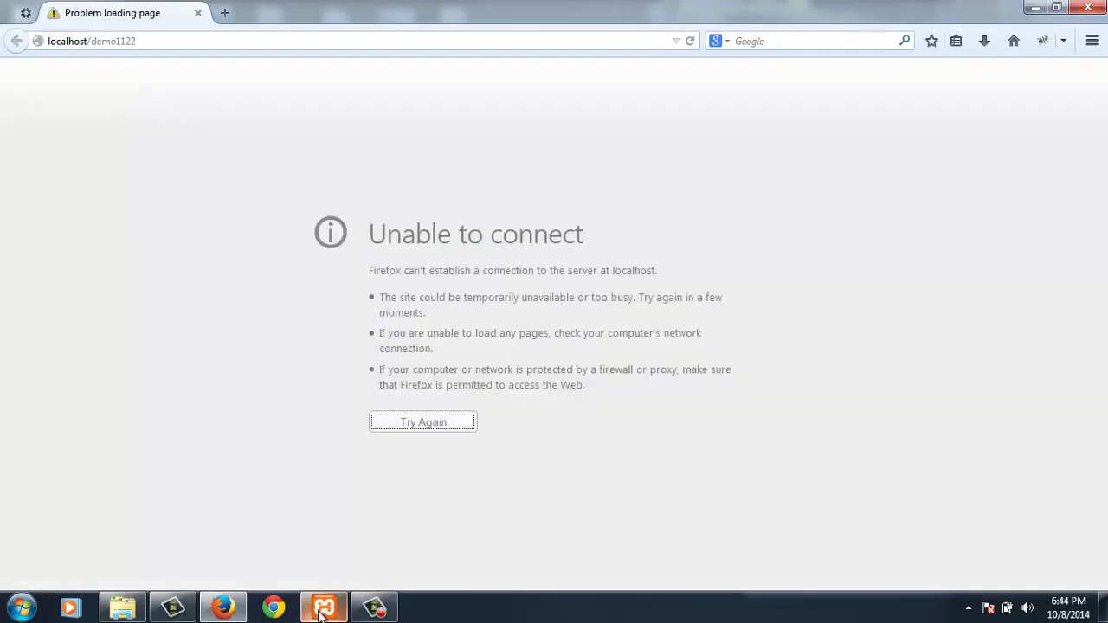
- Start Apache and MySql in the XAMPP Control Panel
click(325, 607)
click(941, 403)
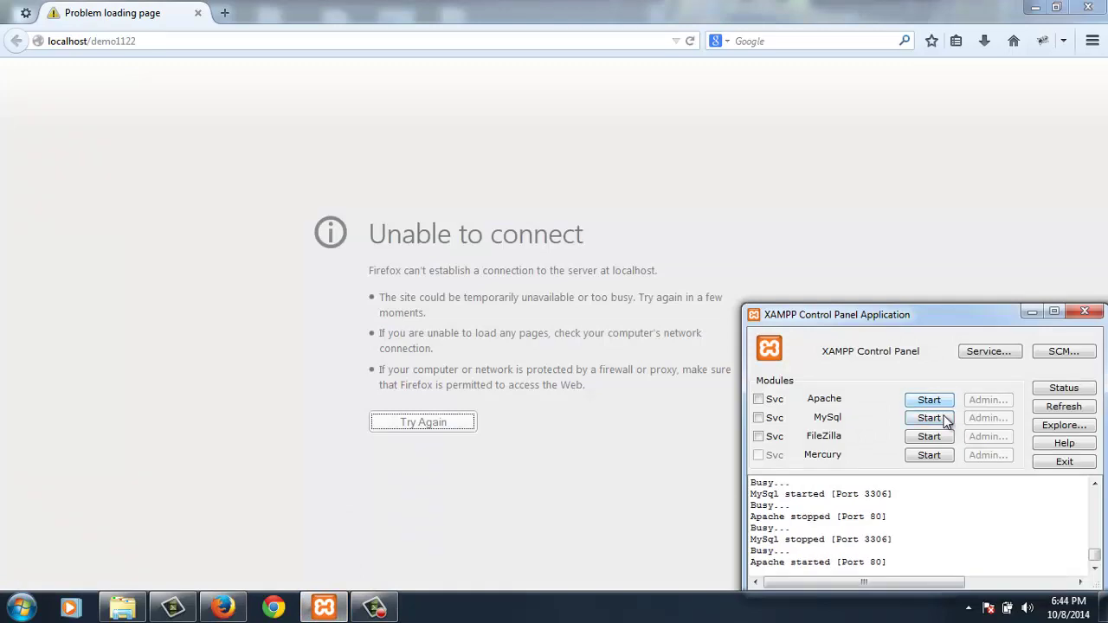
click(943, 419)
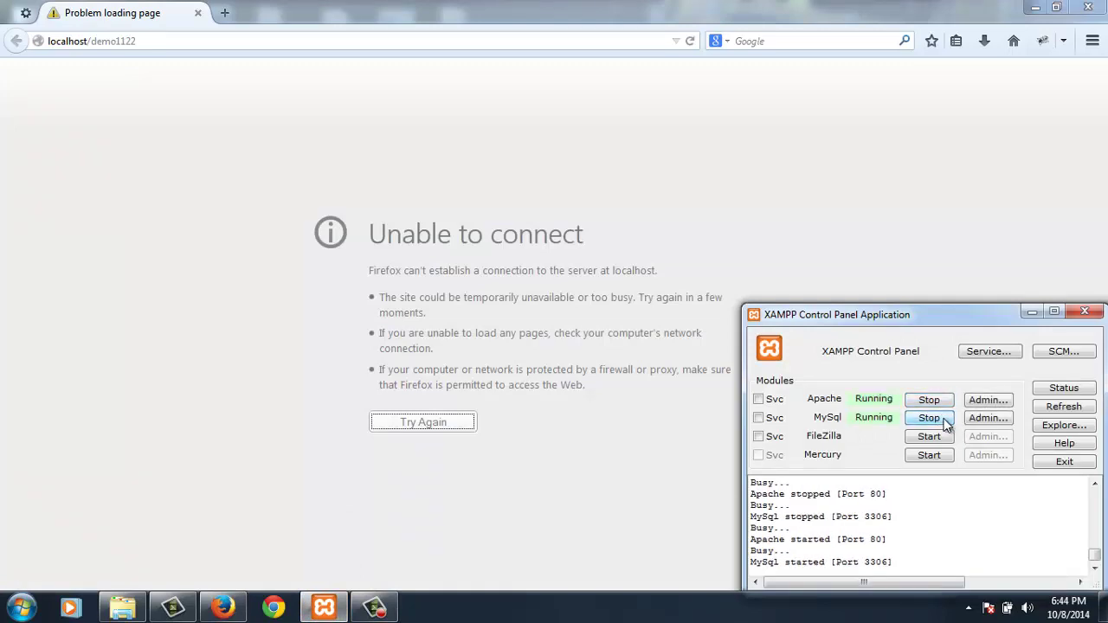
- Reload localhost/demo1122 to reach installer Step 1, then open a blank tab
click(691, 43)
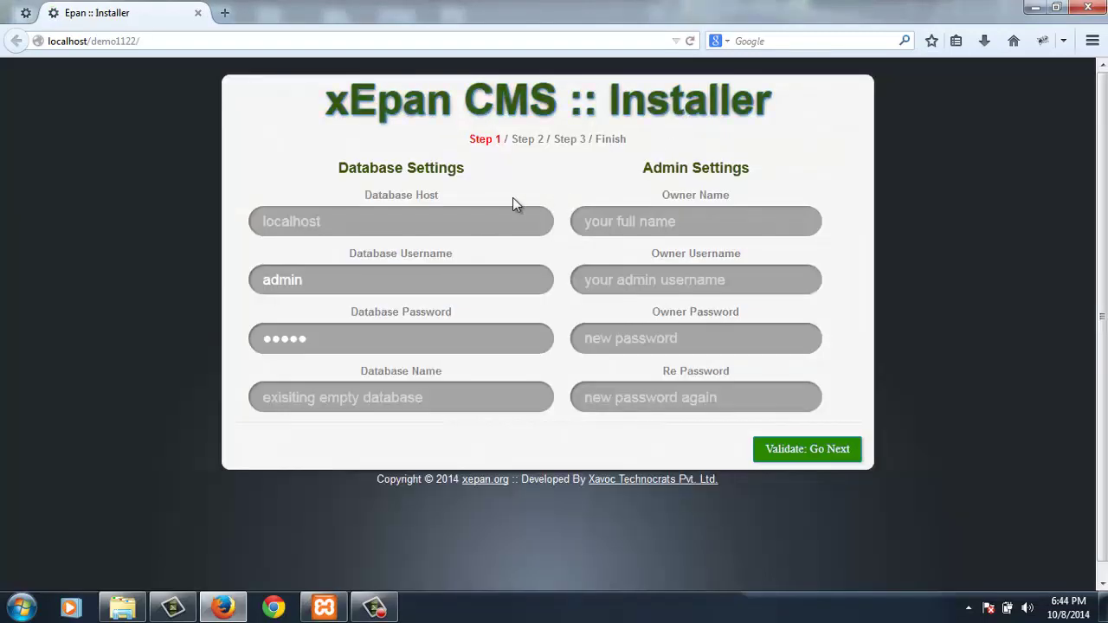
click(403, 225)
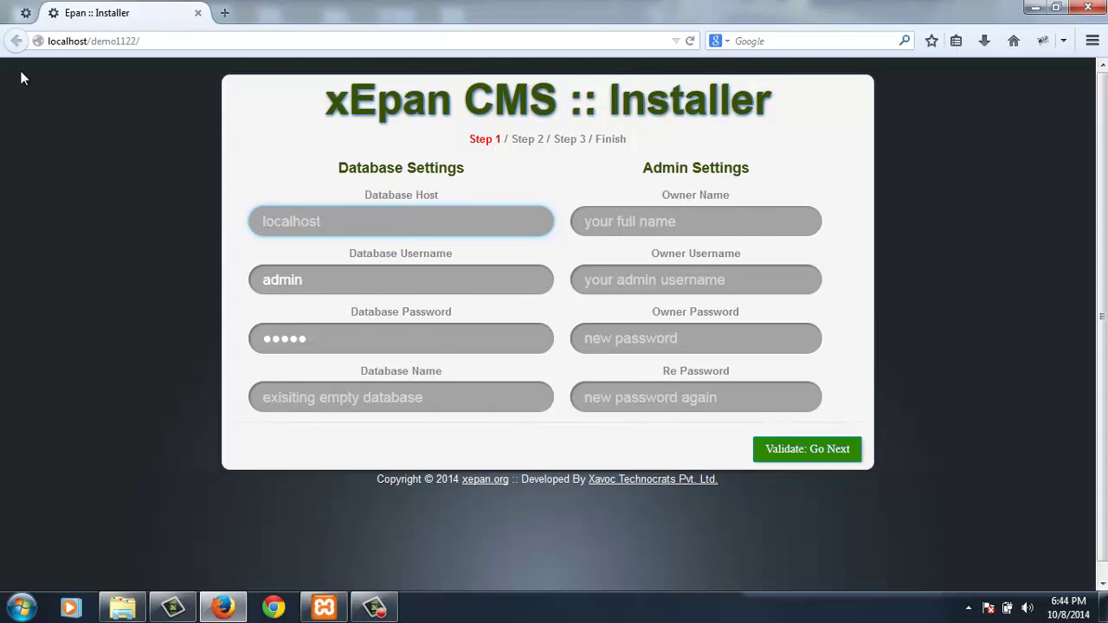
click(225, 16)
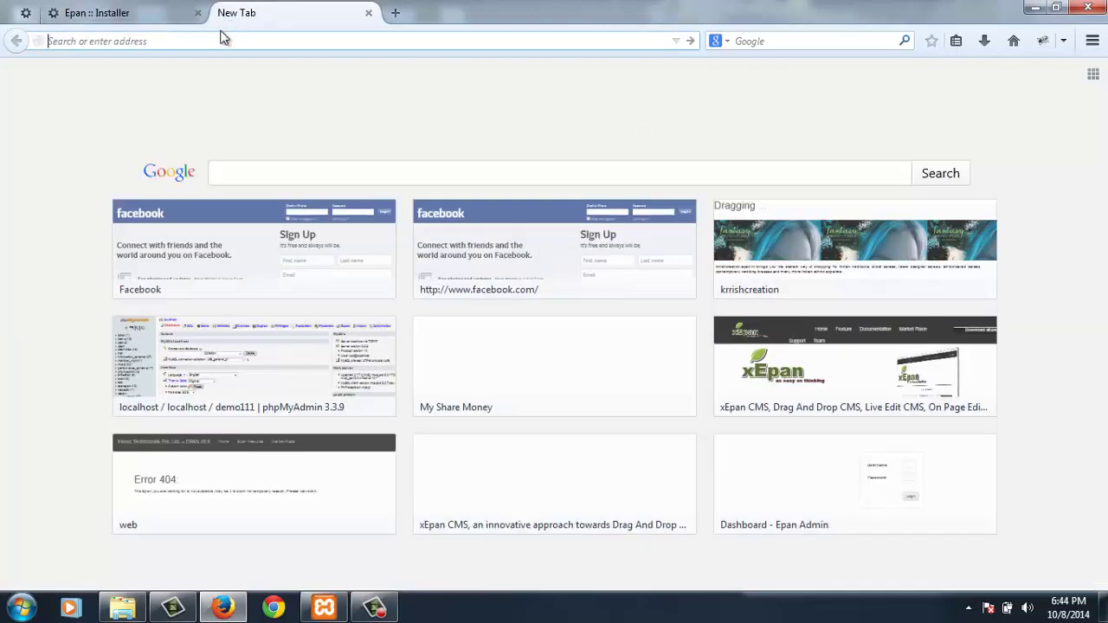
- Create an empty demo1122 database in phpMyAdmin and return to the installer tab
text(localhost/)
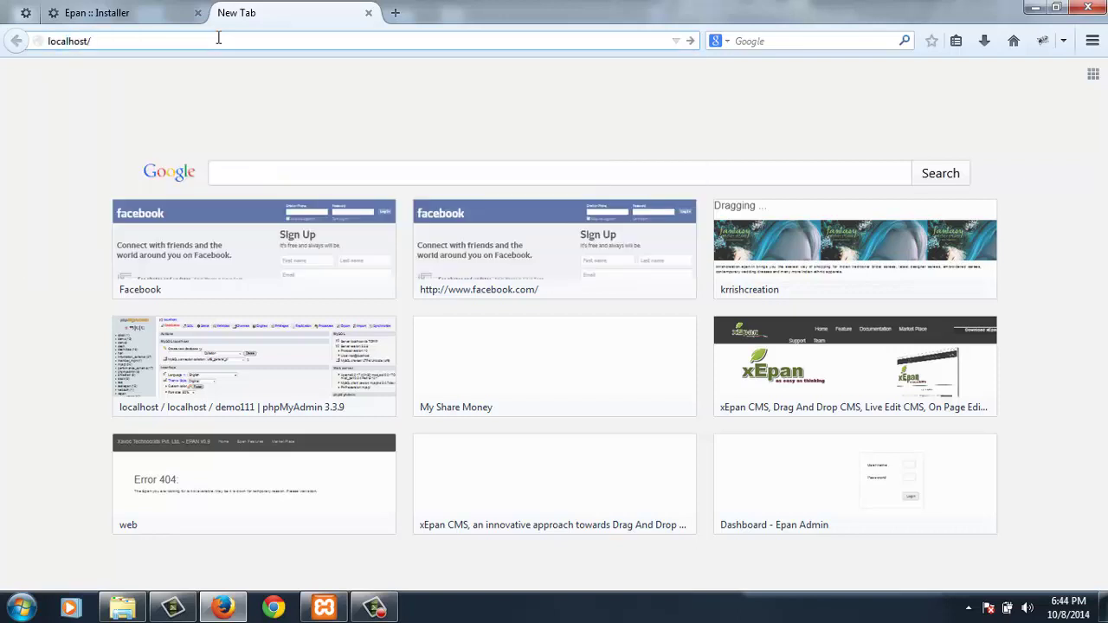
text(phpmyadmin/)
key(Return)
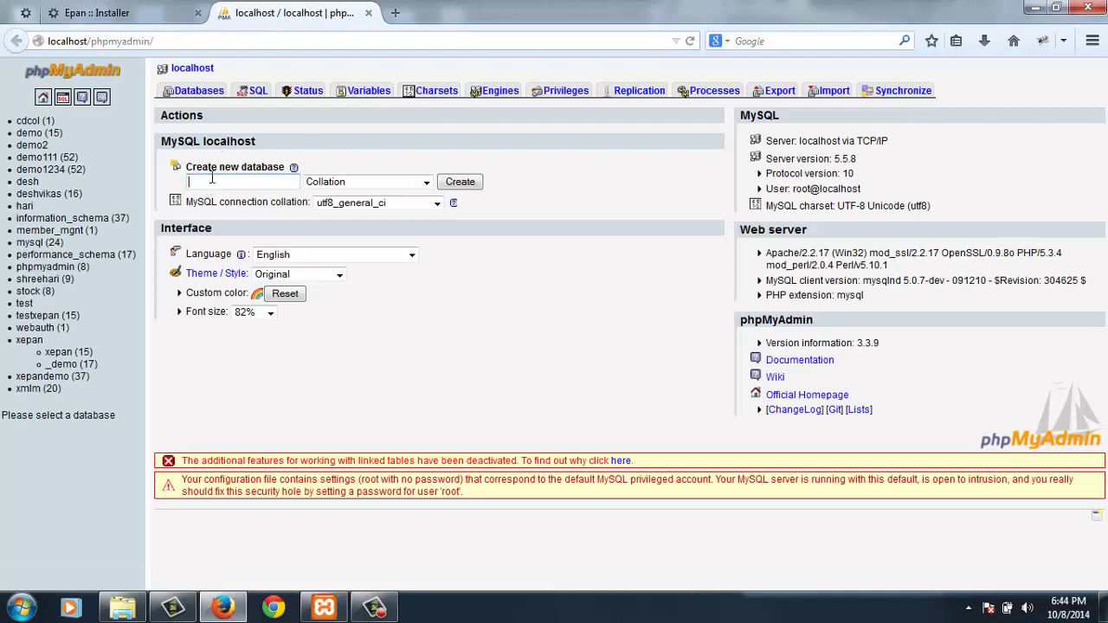
click(211, 178)
text(demo1122)
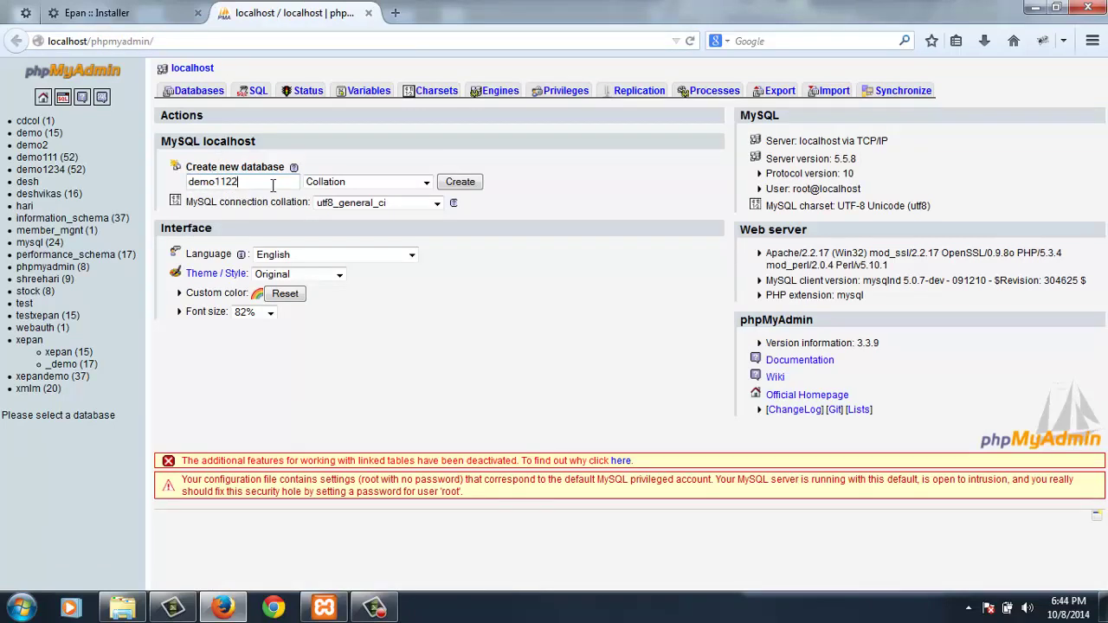
click(458, 182)
click(102, 24)
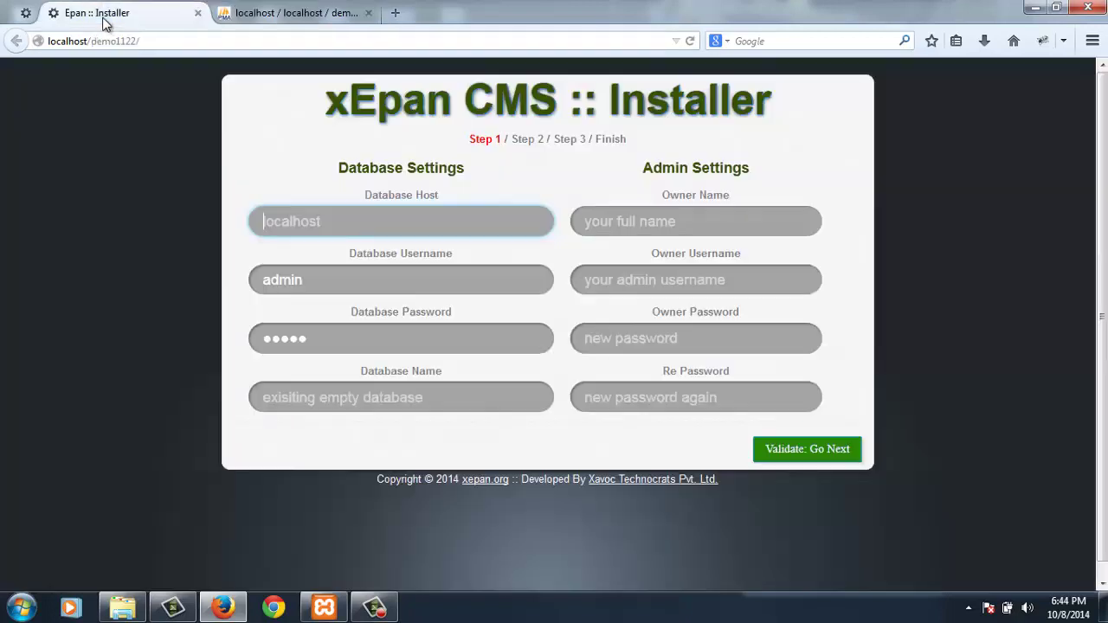
- Enter database host localhost, user root, an empty password and database name demo1122
click(329, 226)
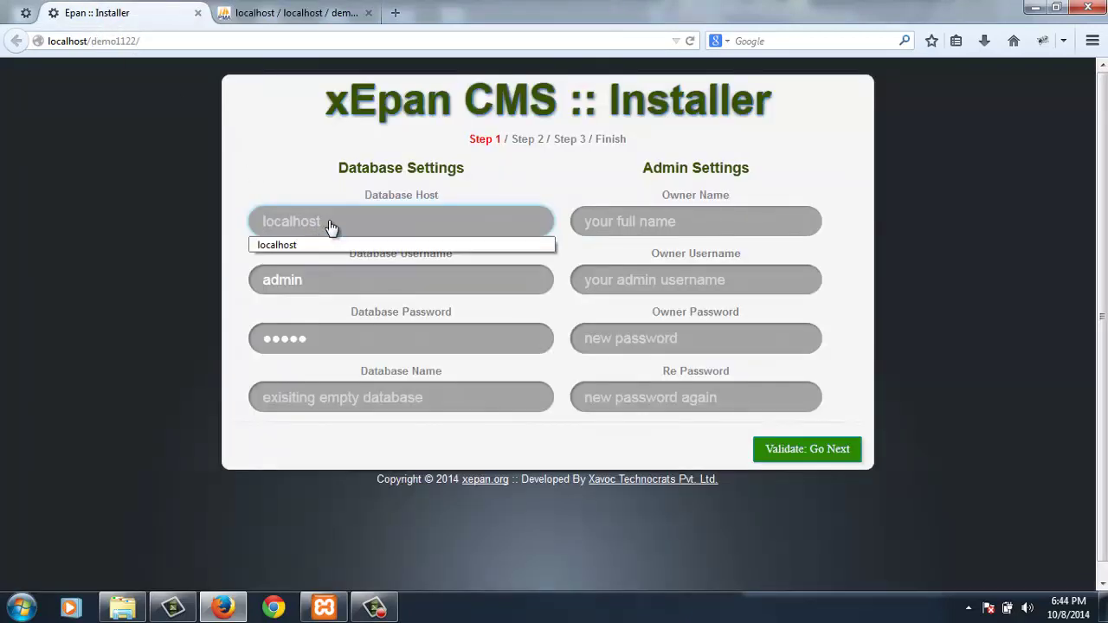
text(lo)
key(Down)
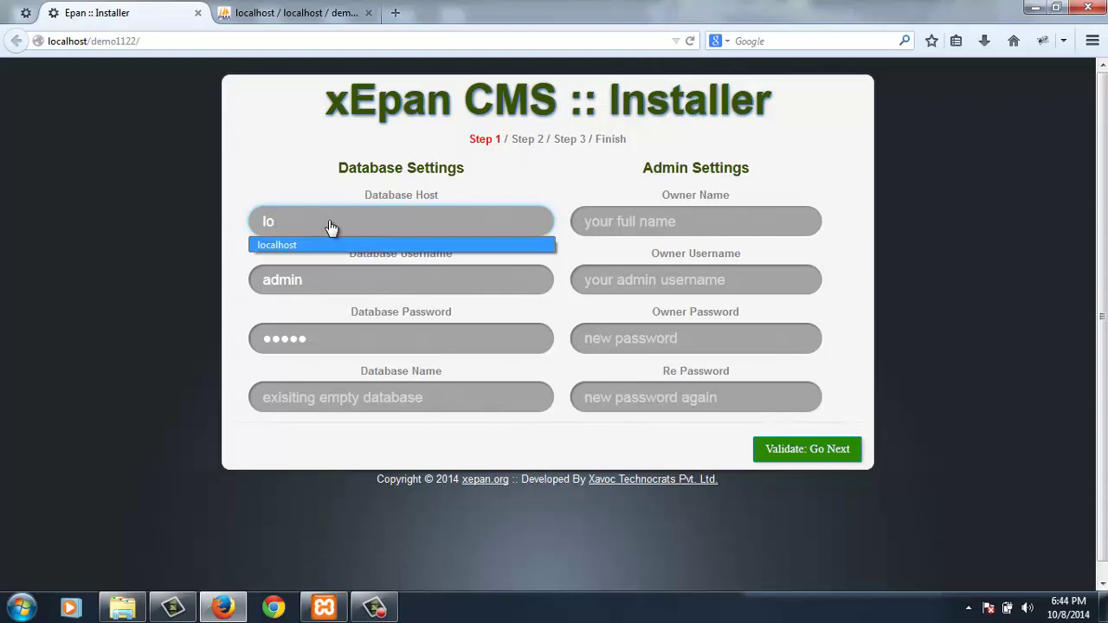
key(Tab)
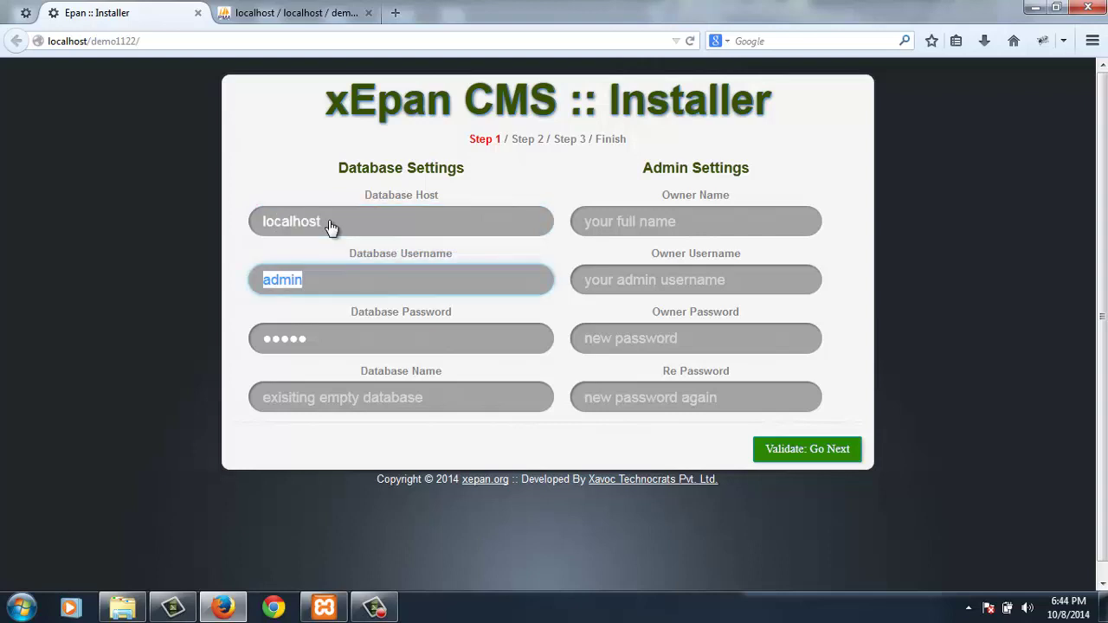
text(root)
key(Tab)
key(BackSpace)
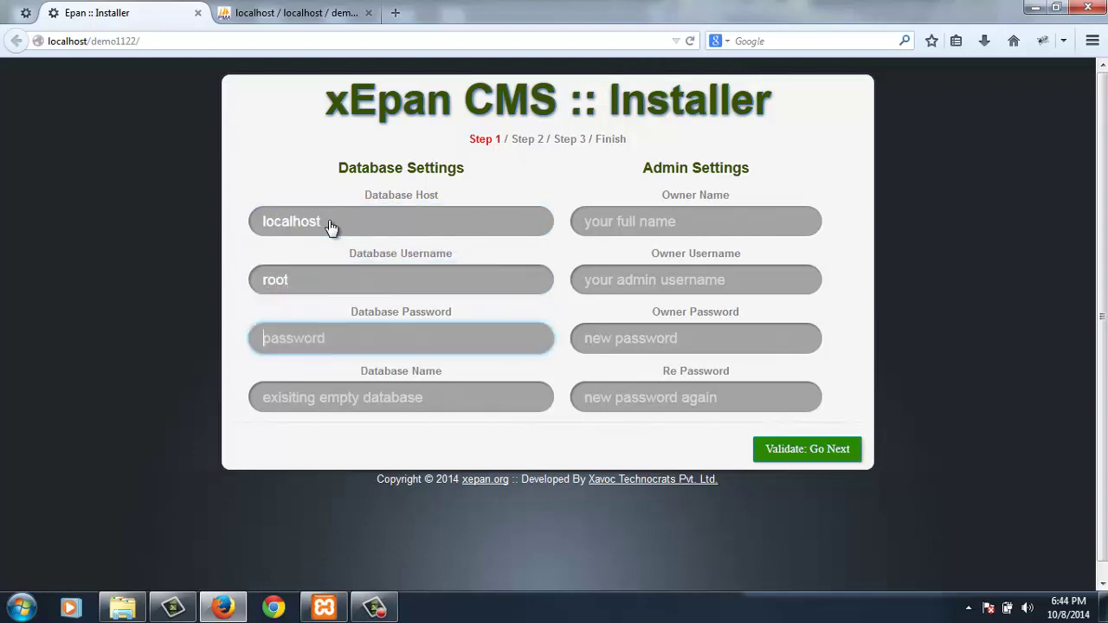
key(Tab)
text(demo1122)
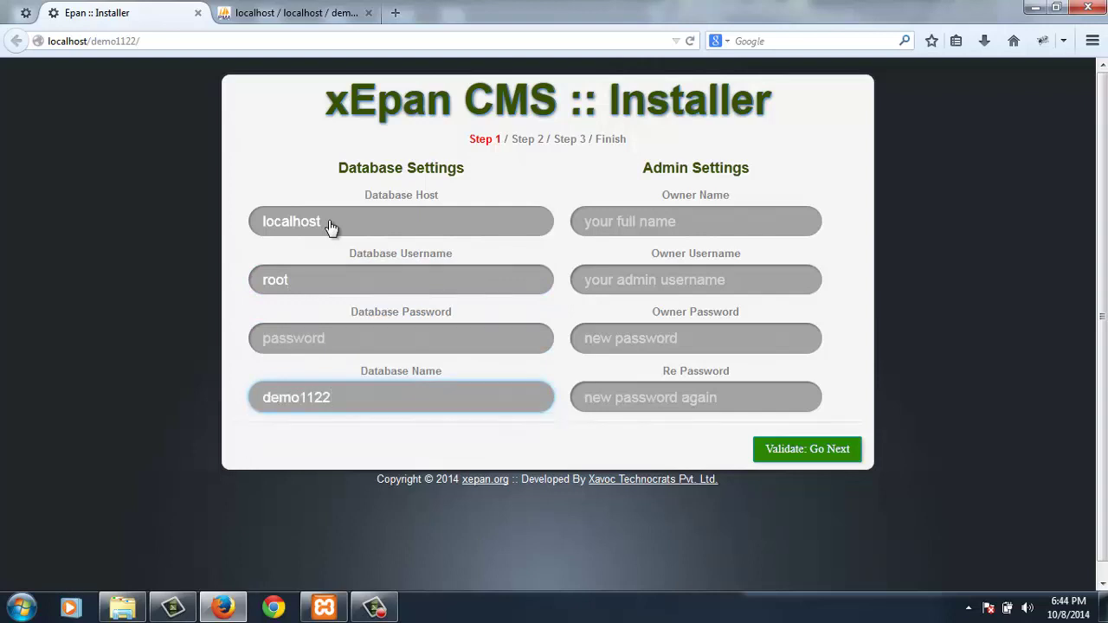
- Set owner name and username to admin, enter and confirm the password, and validate
click(598, 223)
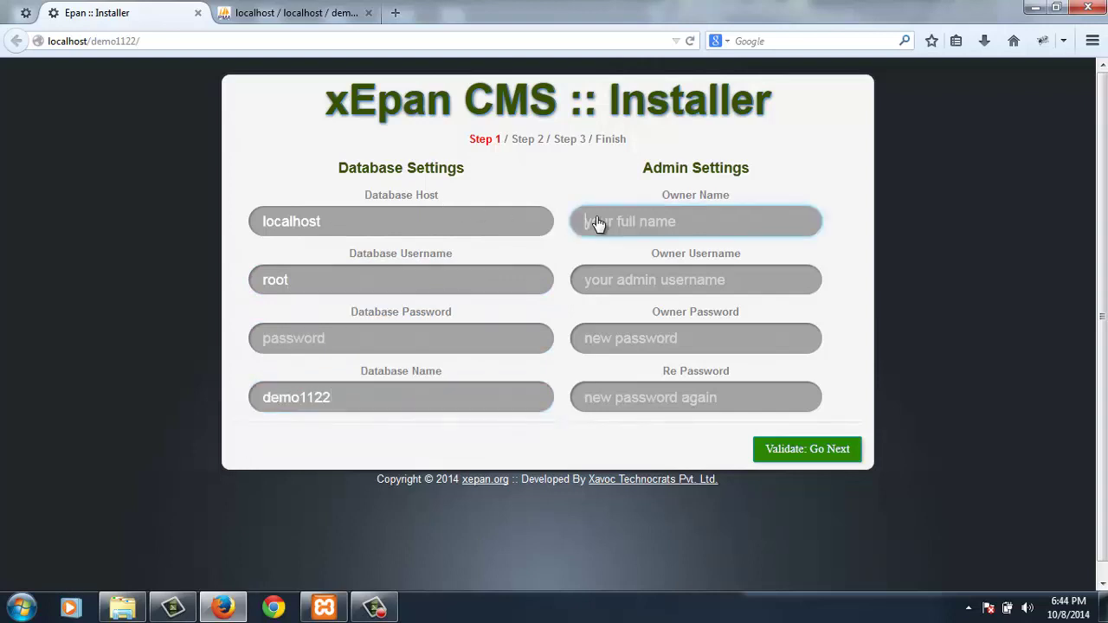
text(admin)
key(Tab)
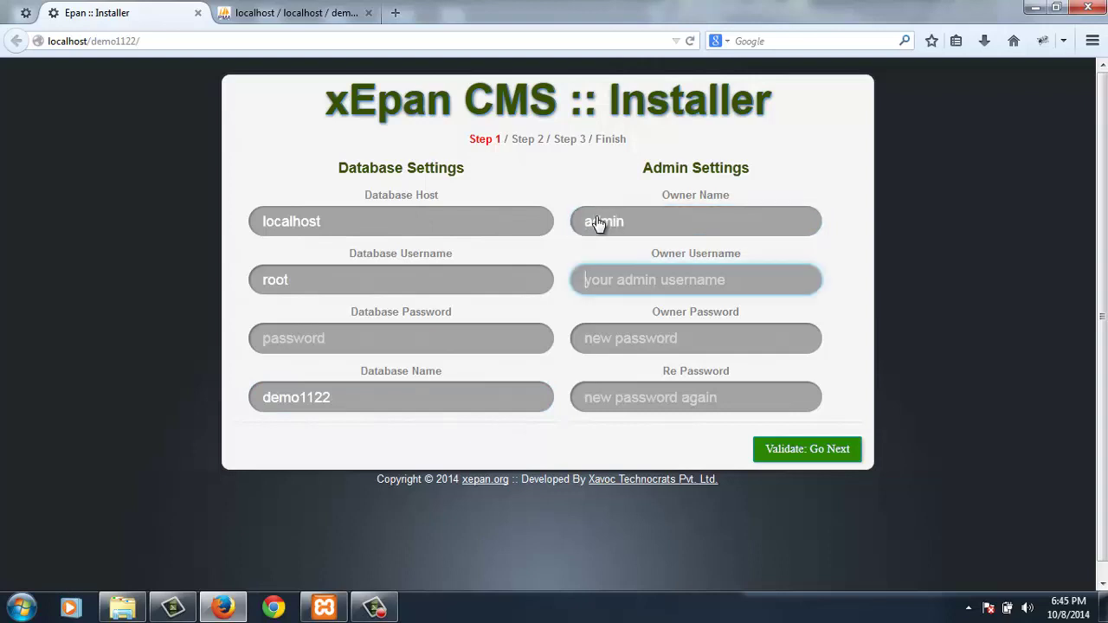
text(admin)
key(Tab)
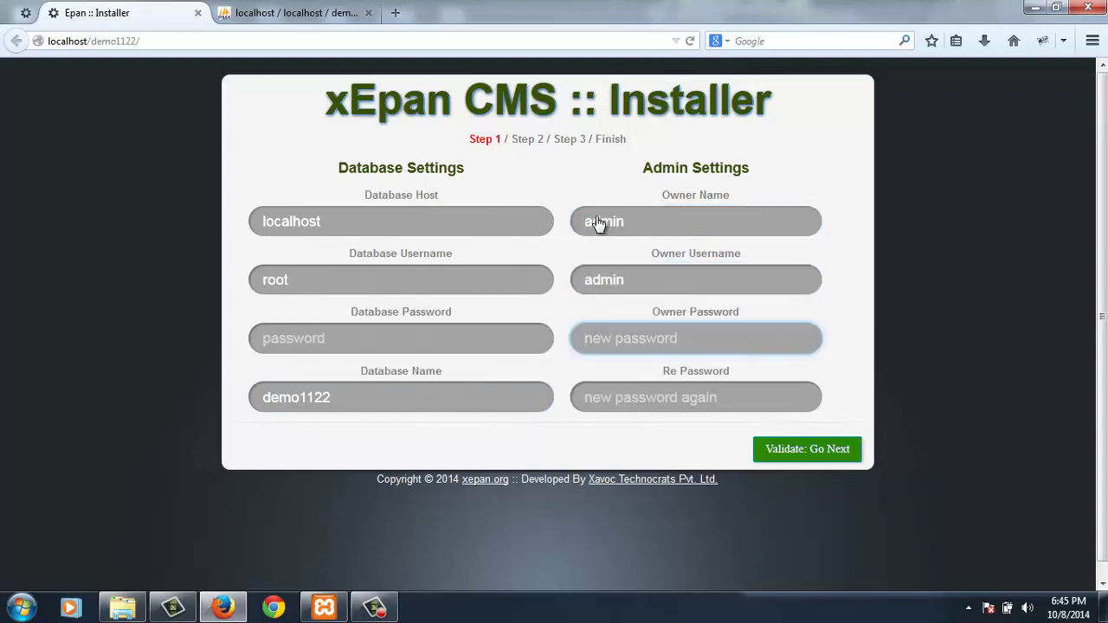
text(a•••)
key(Tab)
text(••)
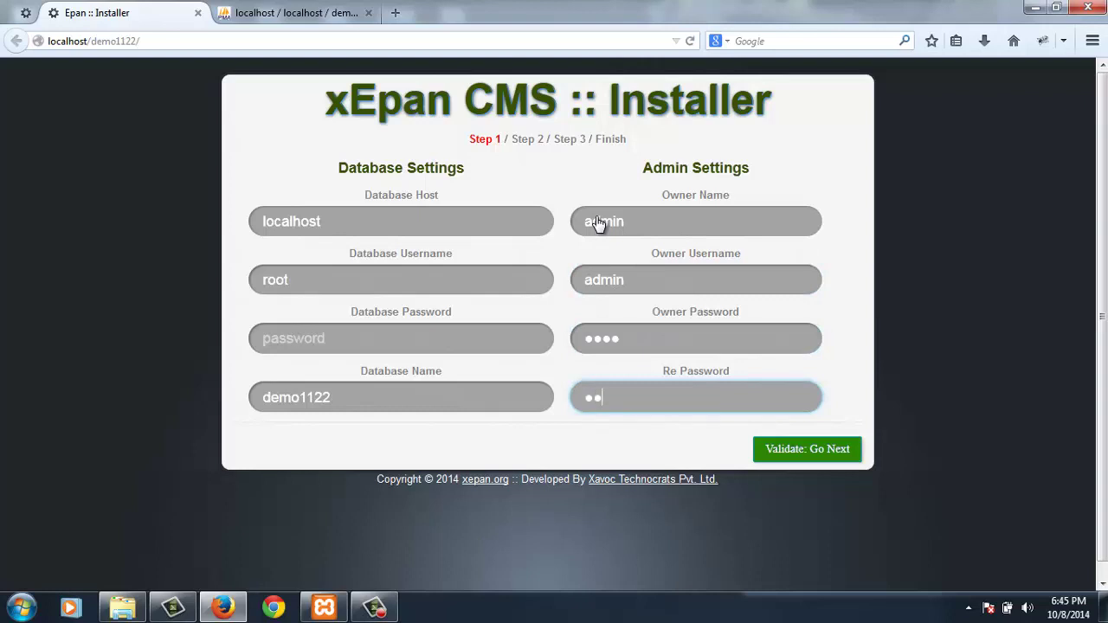
text(••)
click(765, 449)
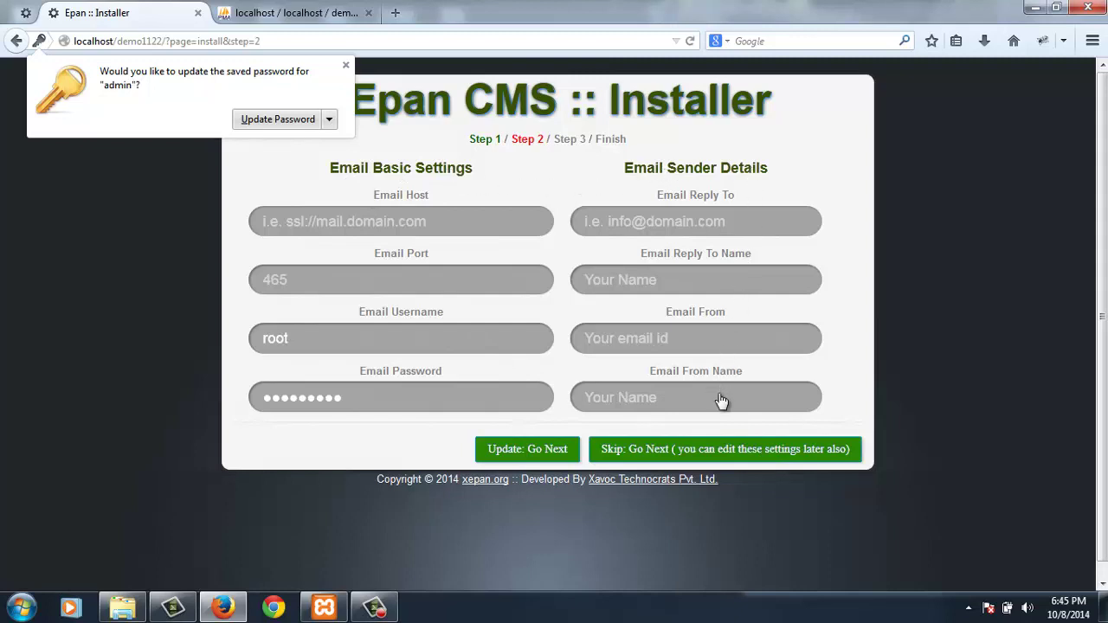
- Skip the email settings and scroll through the Step 3 Company Basic Details form
click(723, 449)
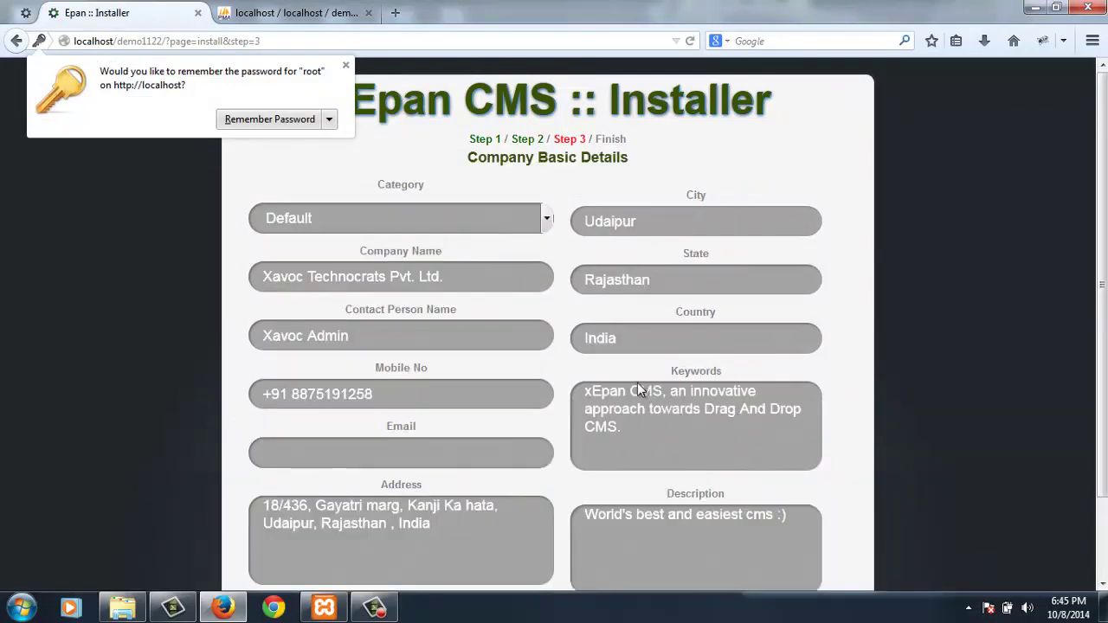
scroll(569, 299, down, 2)
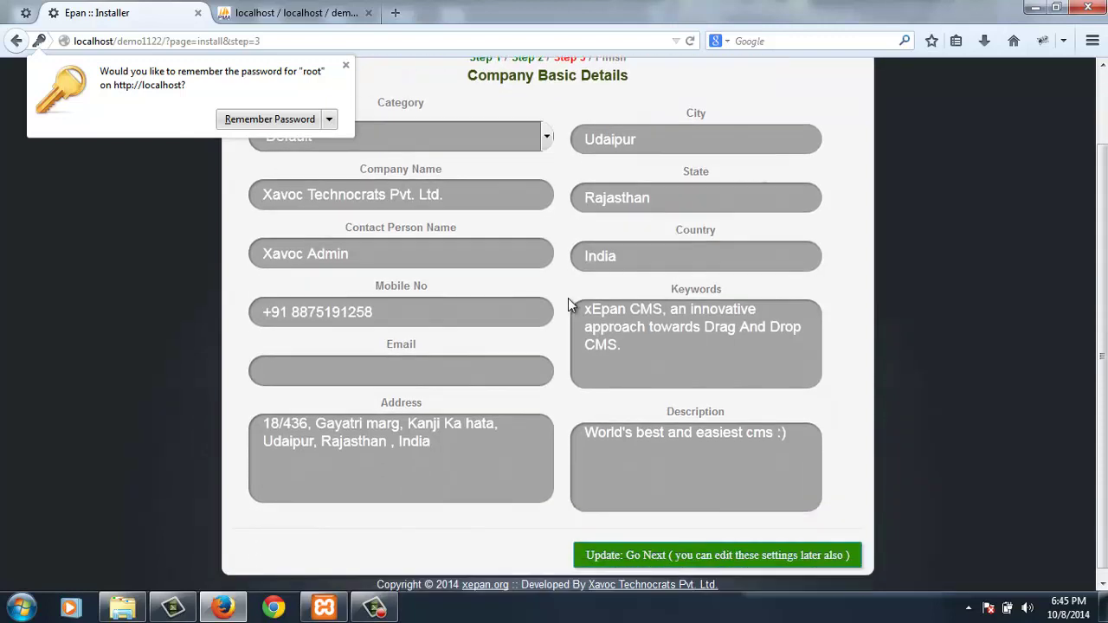
- Save the company details to finish installing, then select the admin URL on the Finish page
click(750, 547)
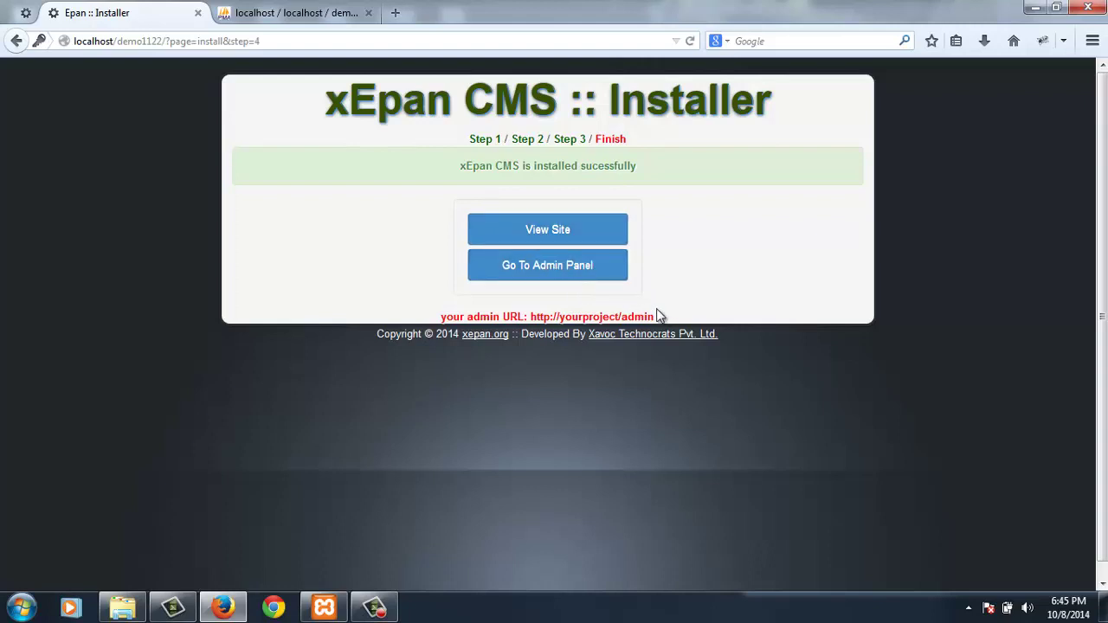
drag(658, 316, 422, 307)
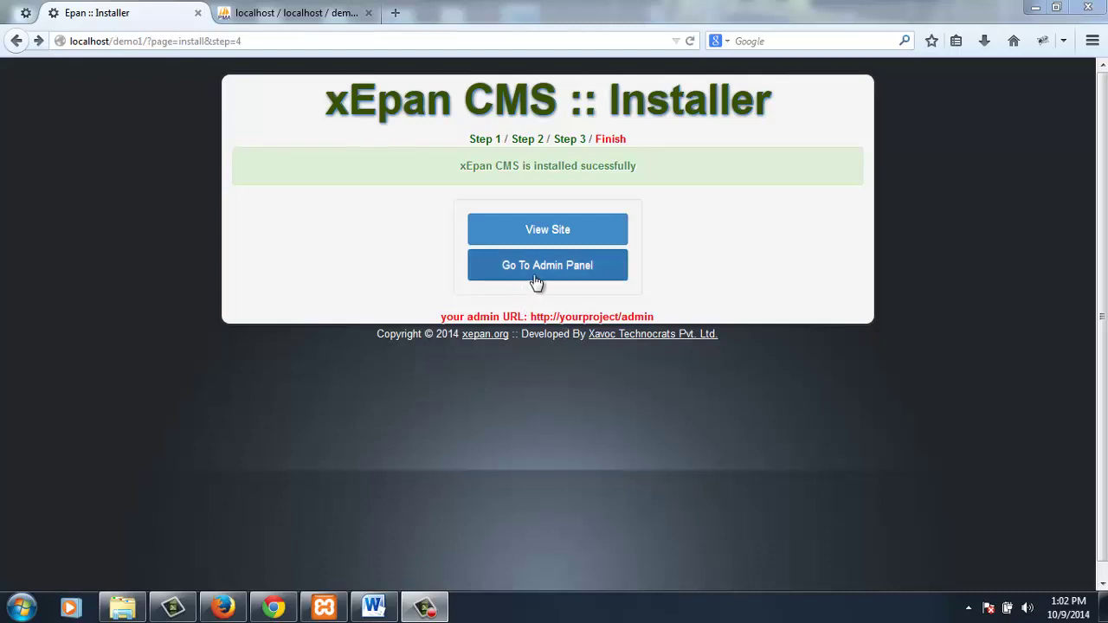
- From the admin panel, open Epan Templates and edit the default template
click(537, 283)
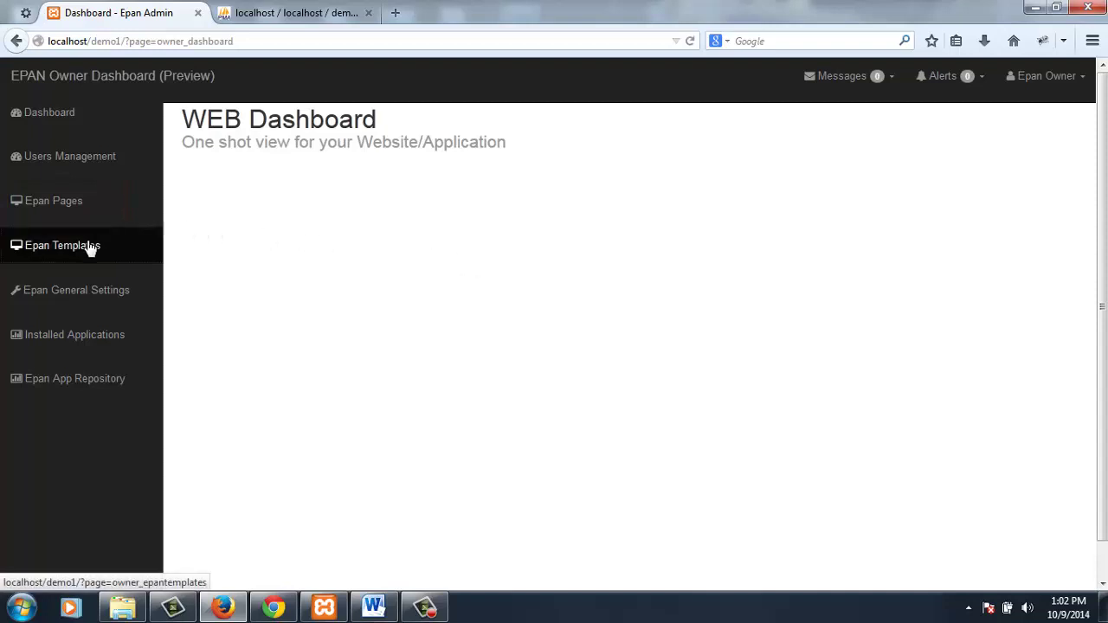
click(89, 247)
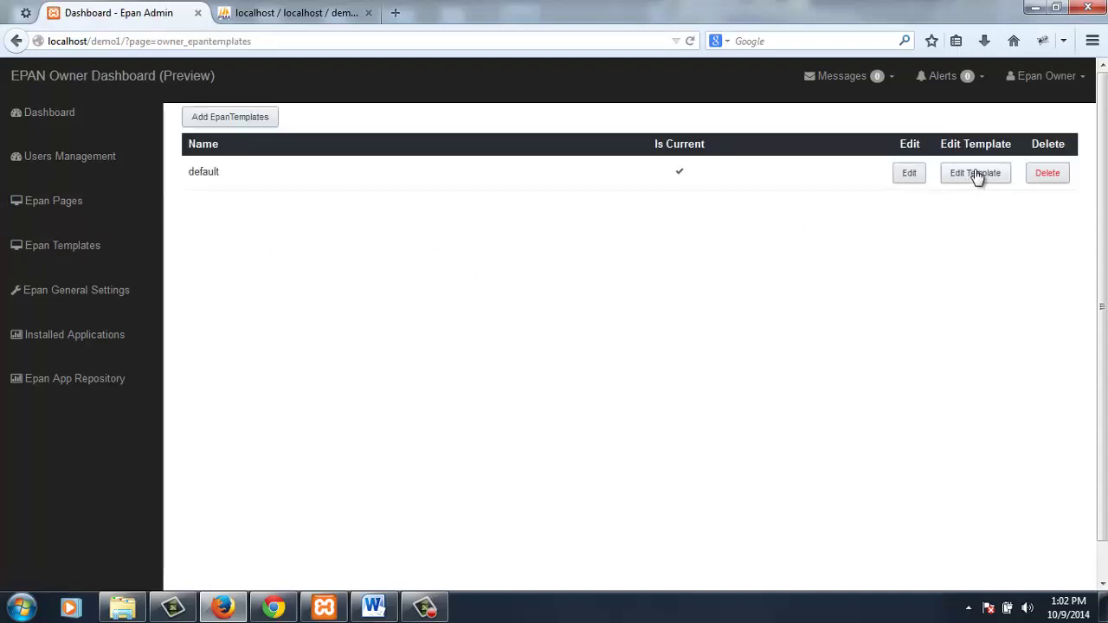
click(976, 175)
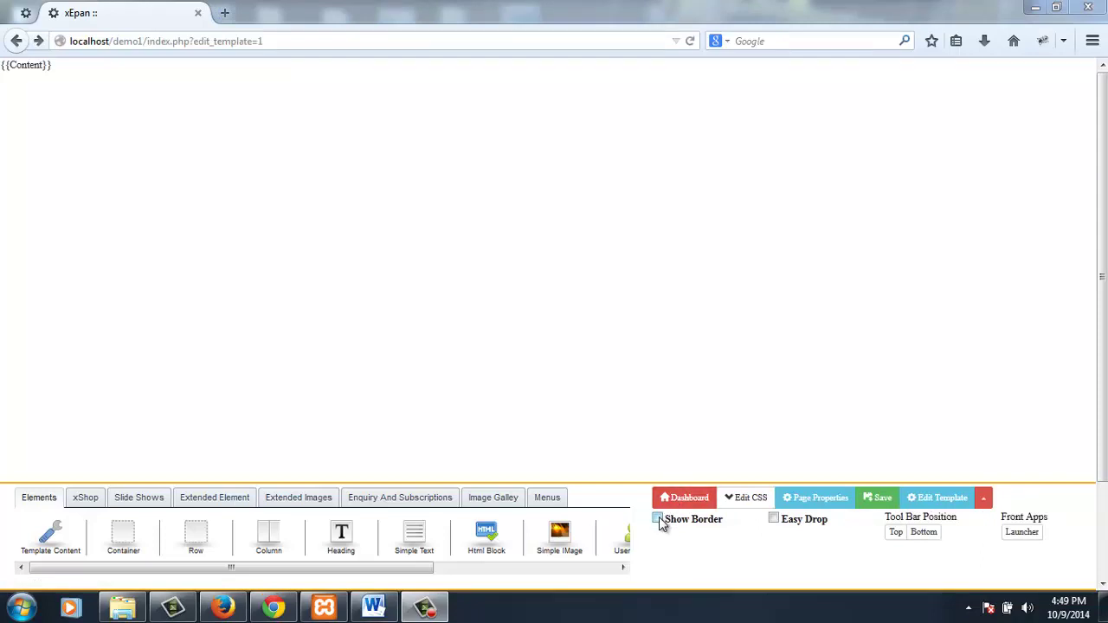
- Turn on Show Border and Easy Drop in the visual editor
click(658, 519)
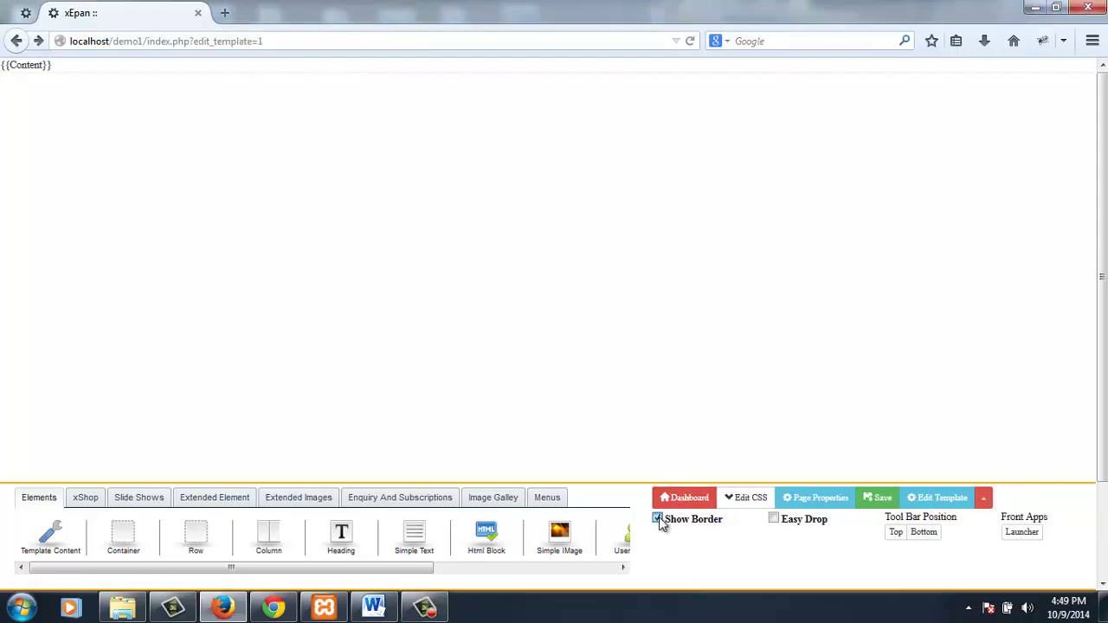
click(773, 519)
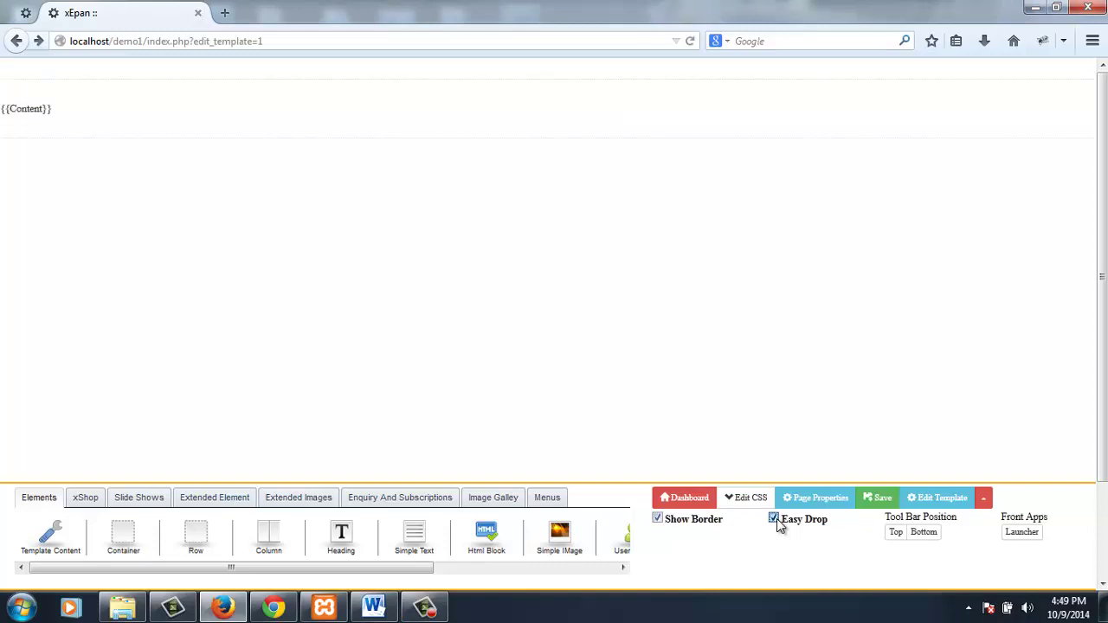
click(816, 499)
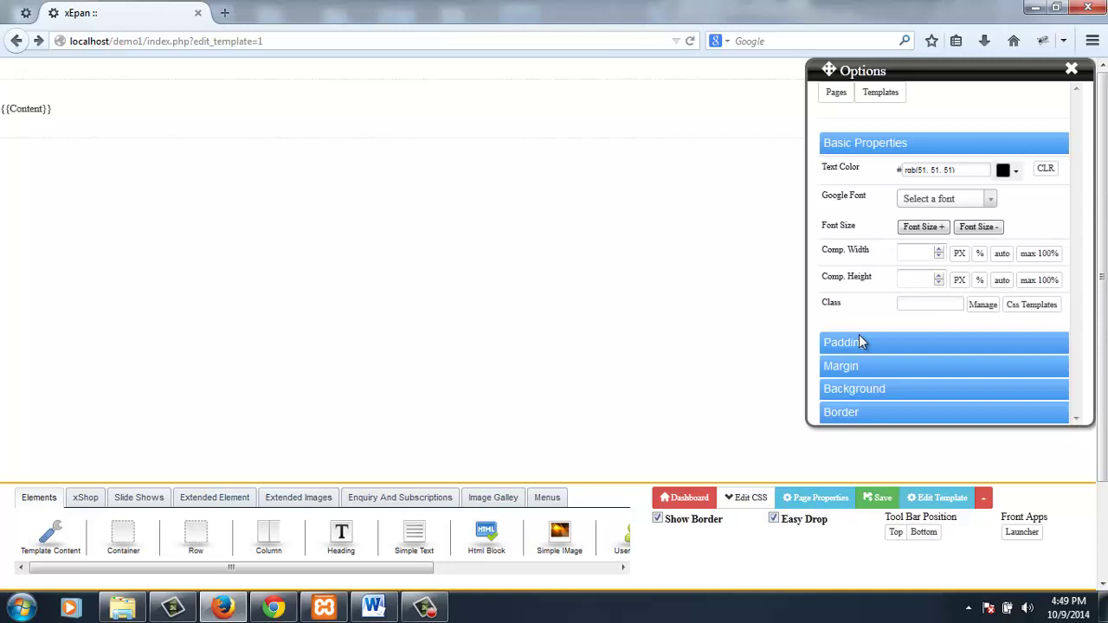
- Set the template's Google Font to Open Sans 300 and increase font size four steps
click(991, 200)
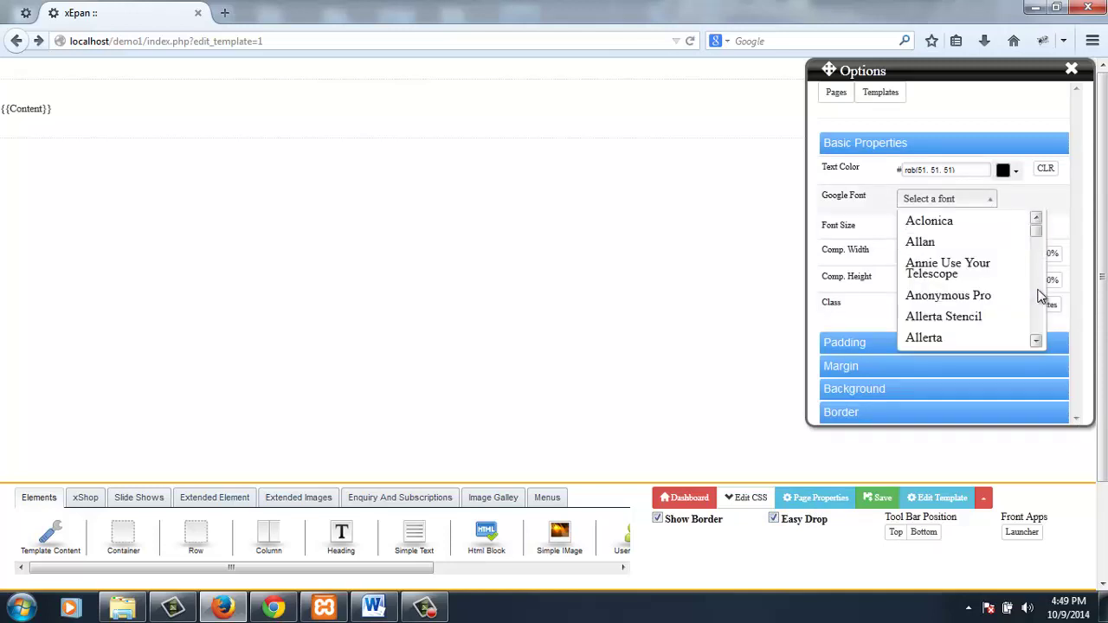
scroll(1041, 296, down, 6)
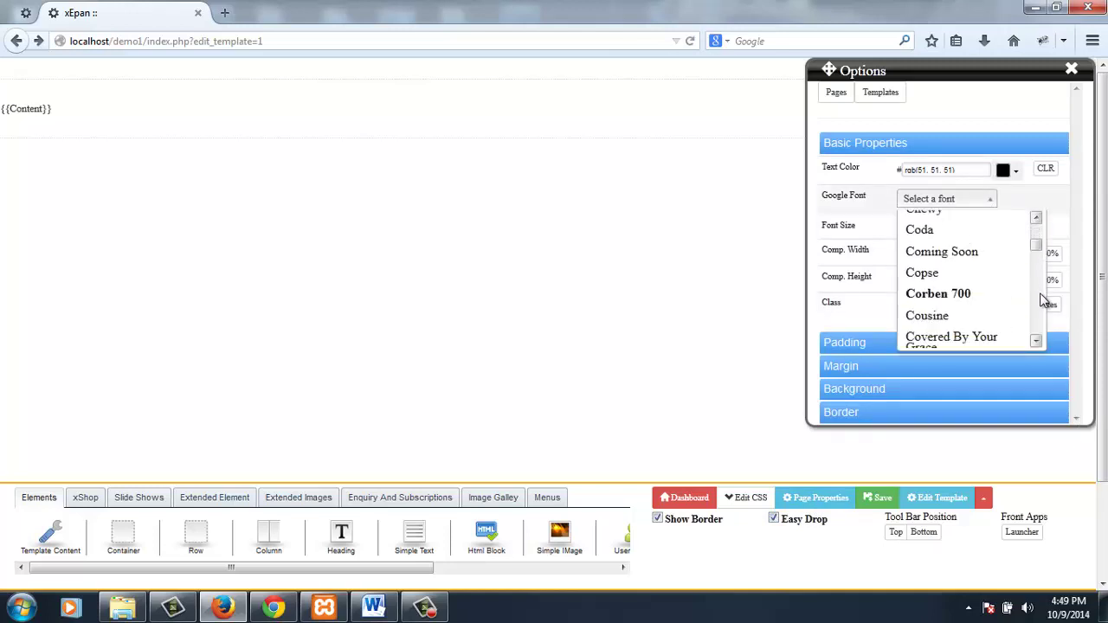
scroll(1043, 299, down, 10)
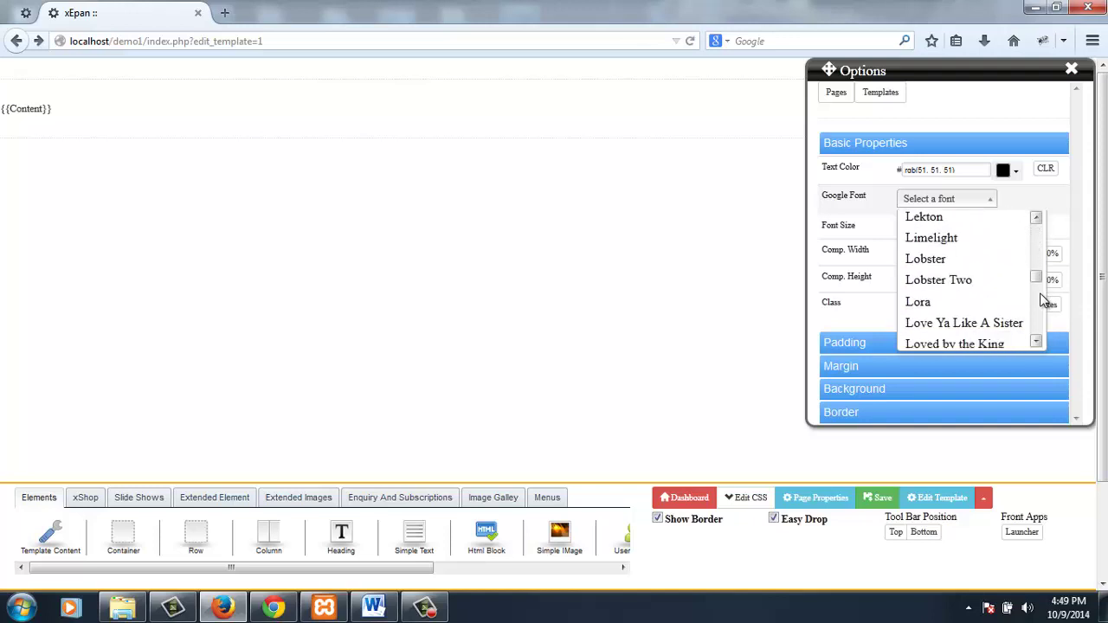
scroll(1043, 299, down, 6)
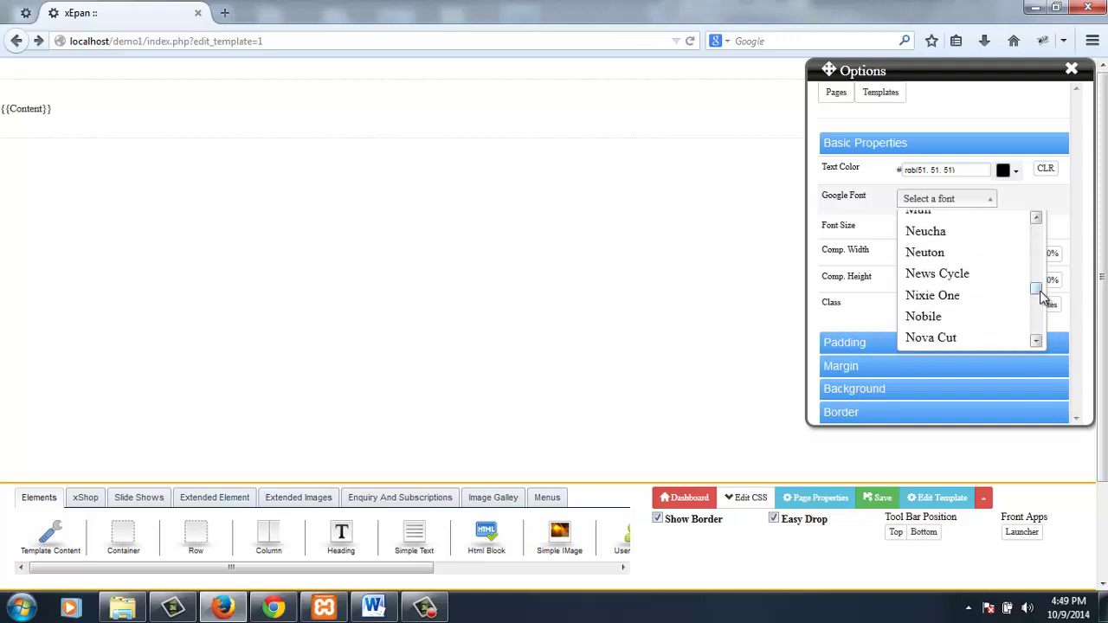
scroll(1038, 295, down, 5)
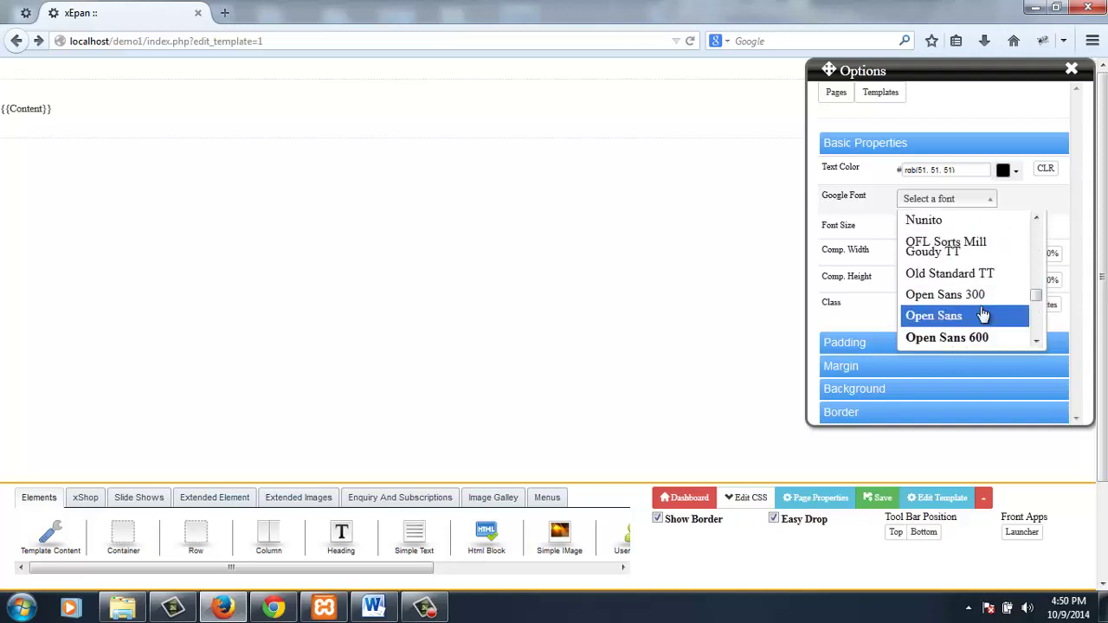
click(984, 296)
click(931, 228)
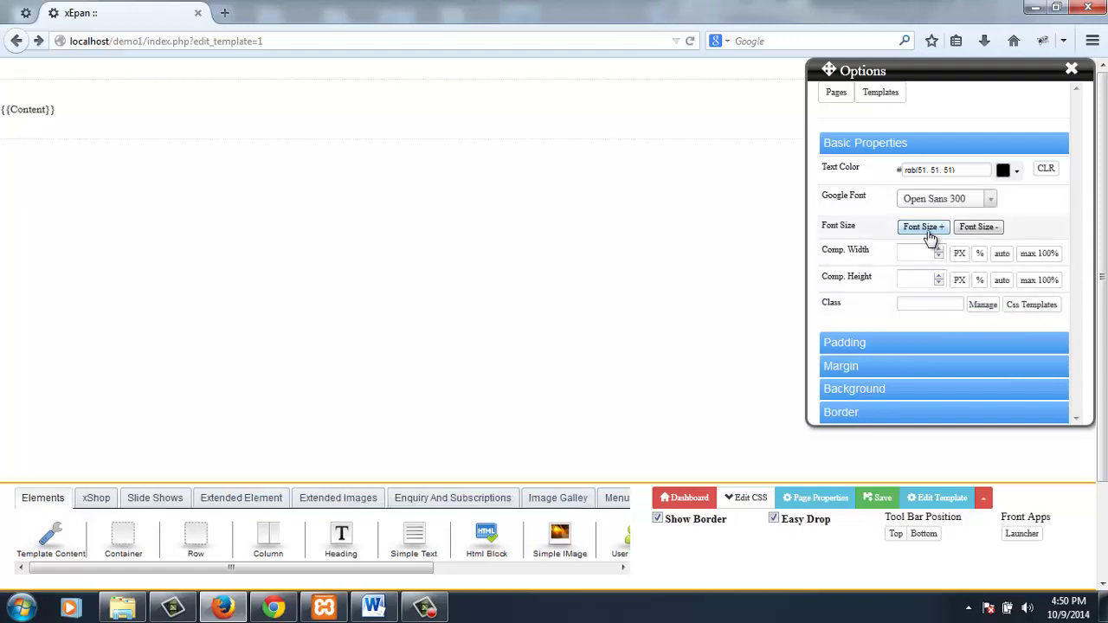
click(931, 228)
click(930, 228)
click(931, 228)
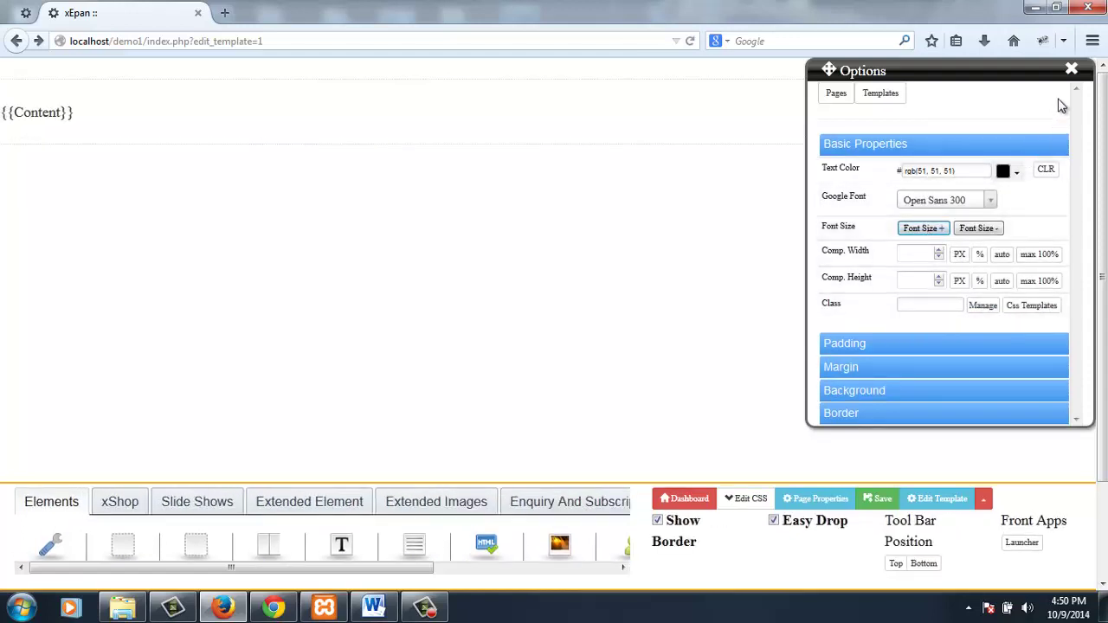
click(1072, 70)
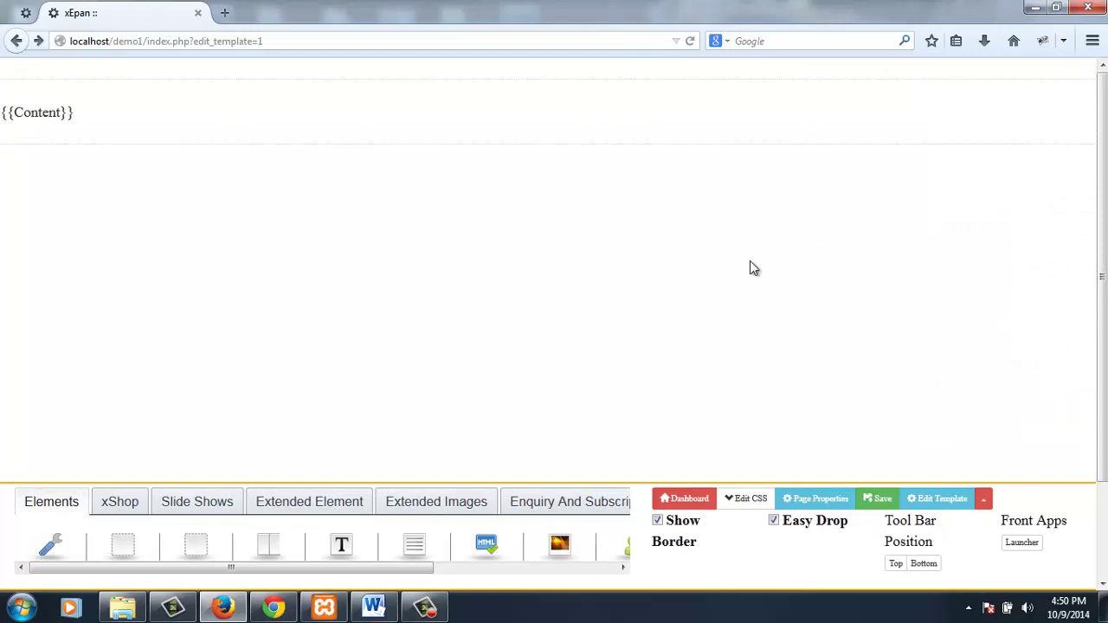
- Save the template and change the menu title to xROBO
key(ctrl+s)
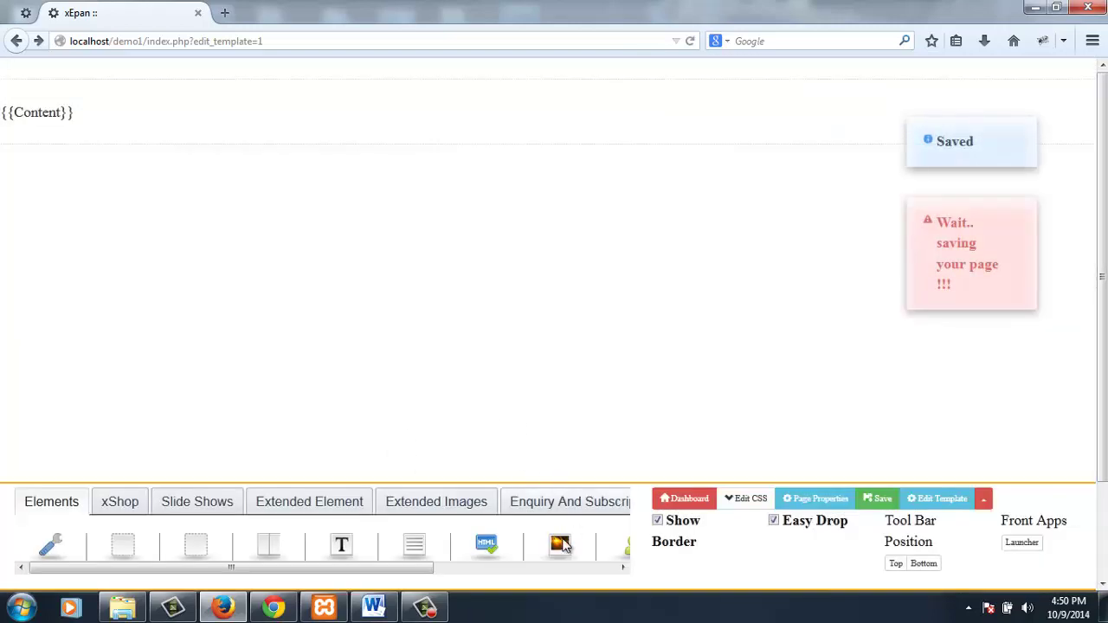
drag(413, 569, 597, 524)
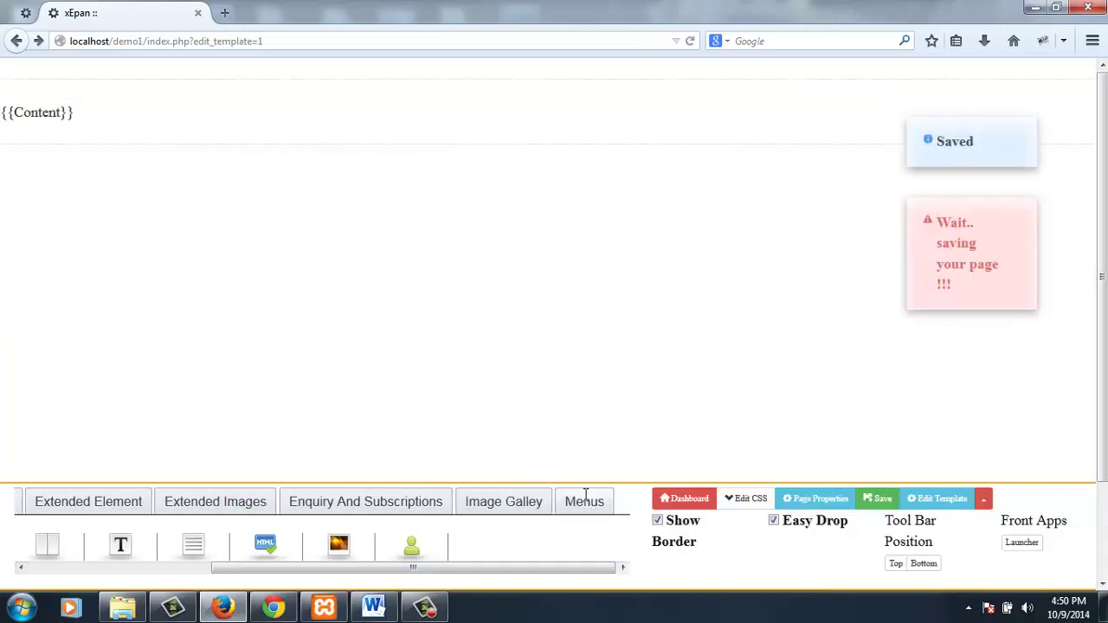
drag(349, 569, 43, 160)
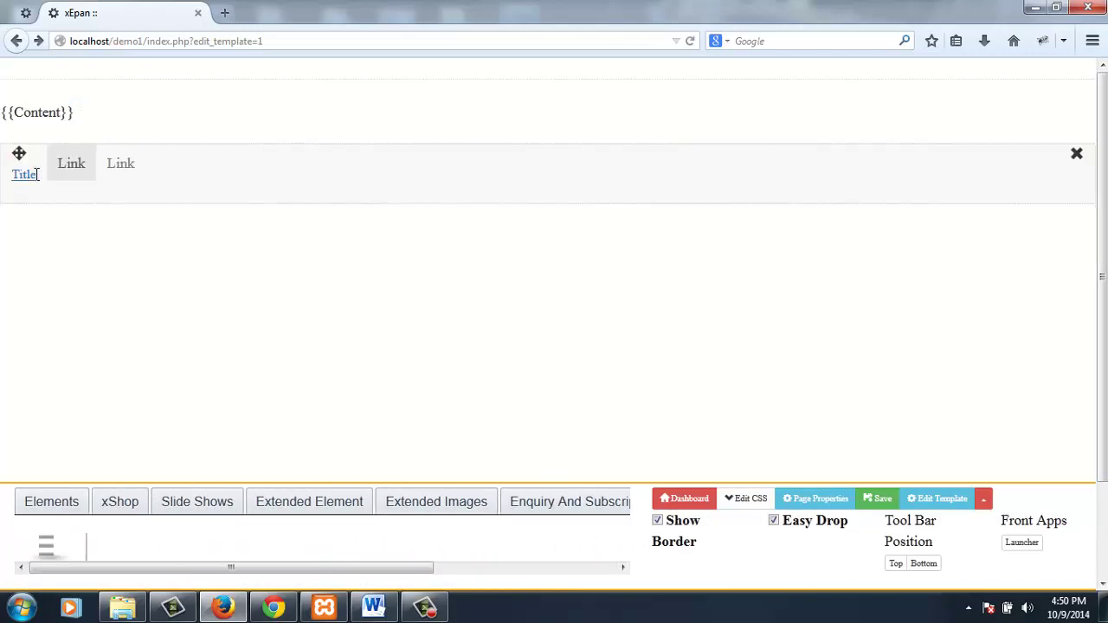
key(BackSpace)
key(BackSpace)
key(BackSpace)
key(BackSpace)
key(BackSpace)
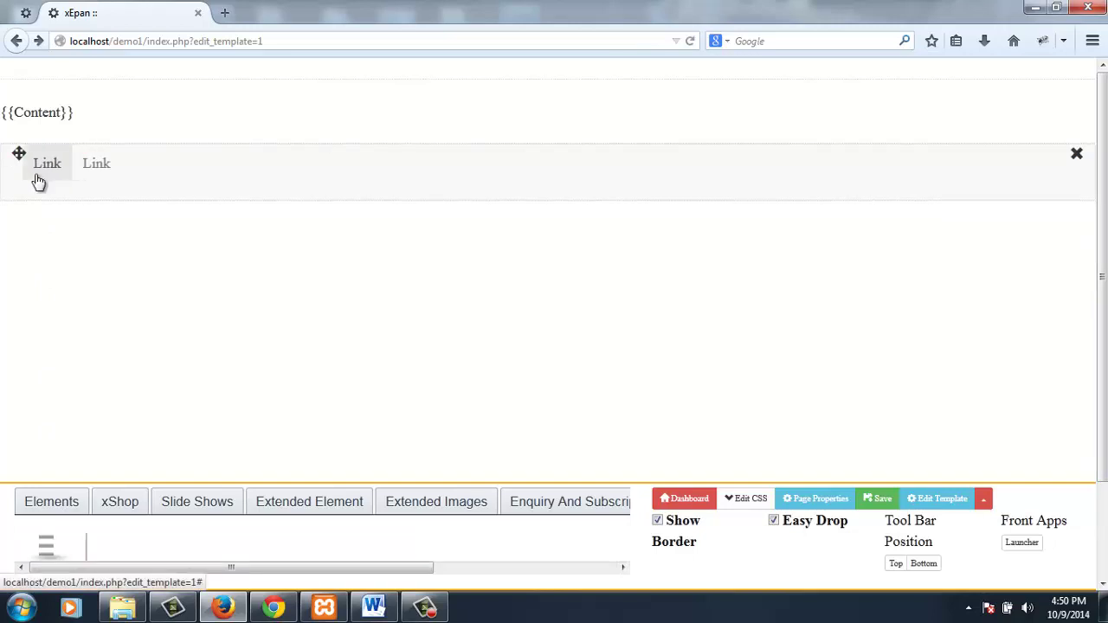
text(xROBO)
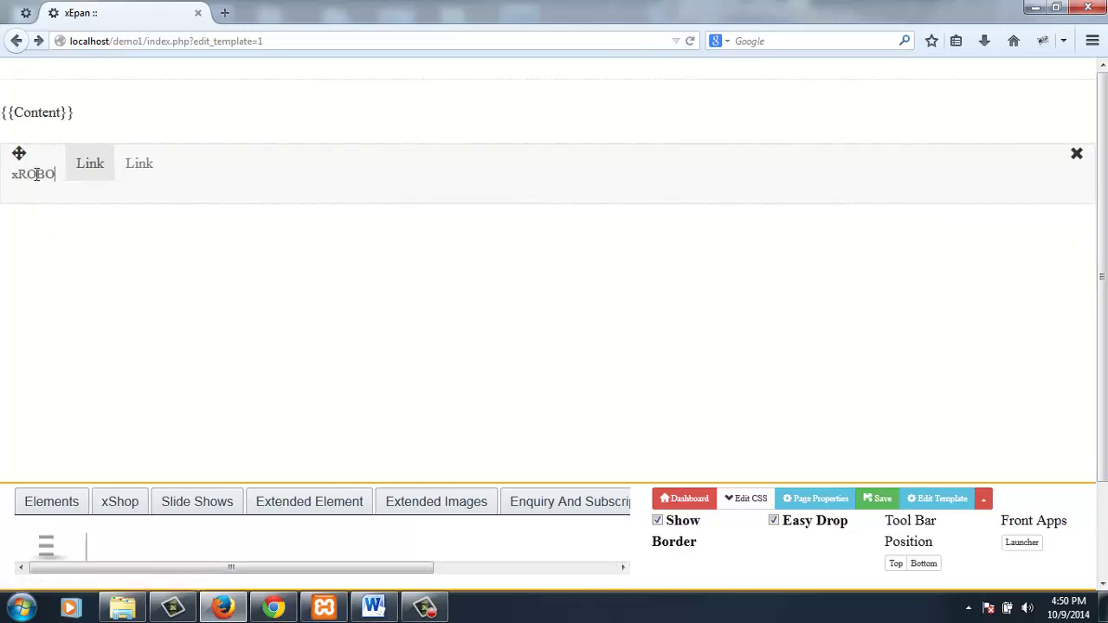
- Give the menu the navbar-inverse class and fill it with the site's pages
click(141, 210)
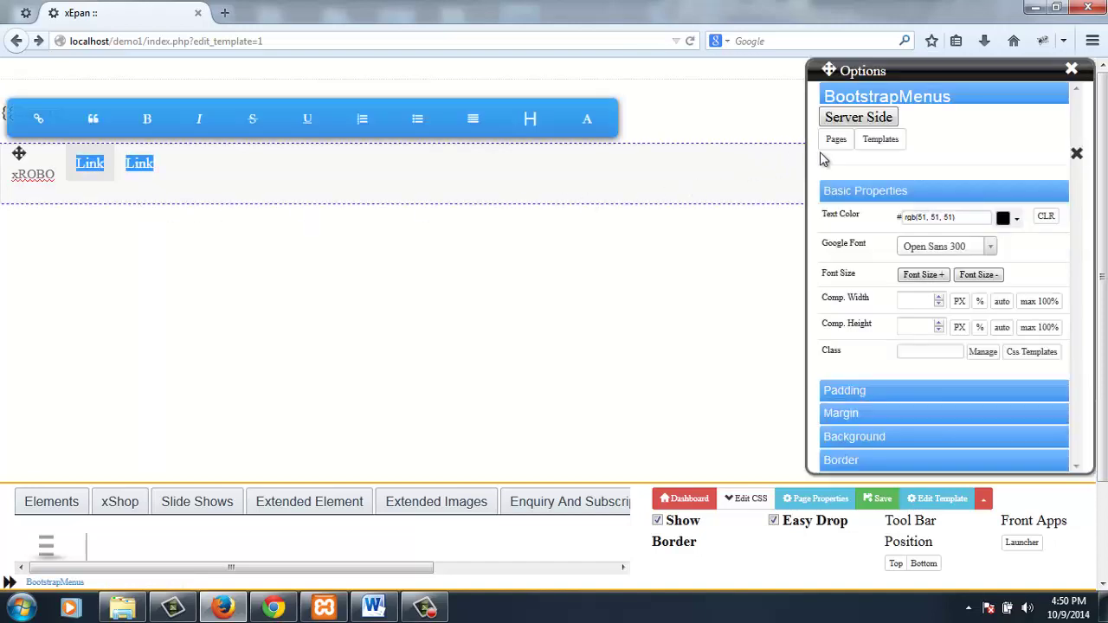
click(926, 352)
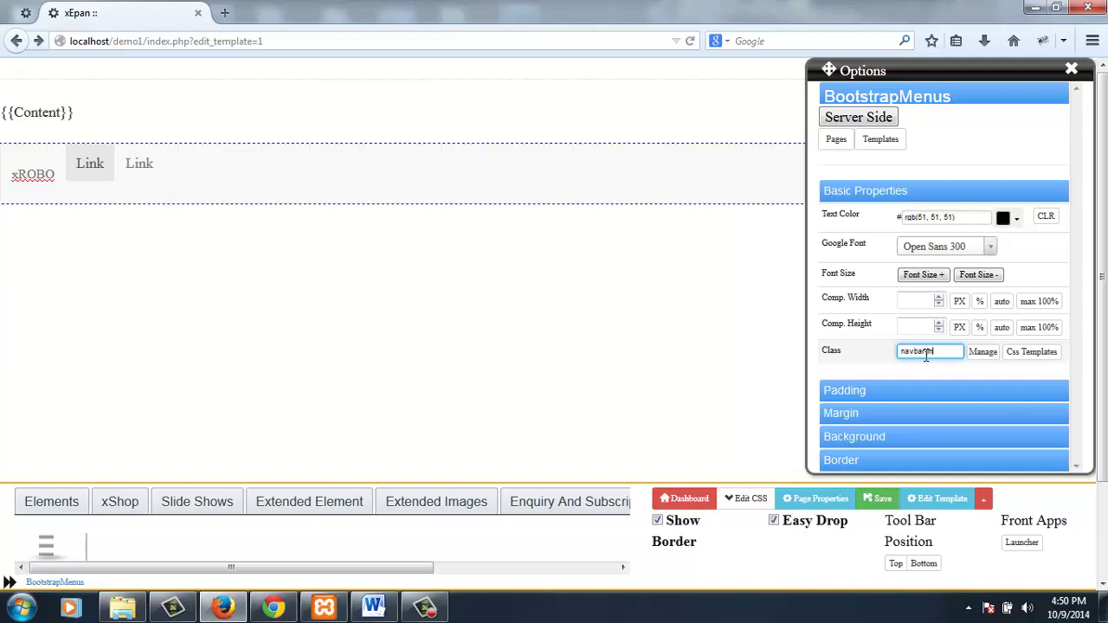
key(Return)
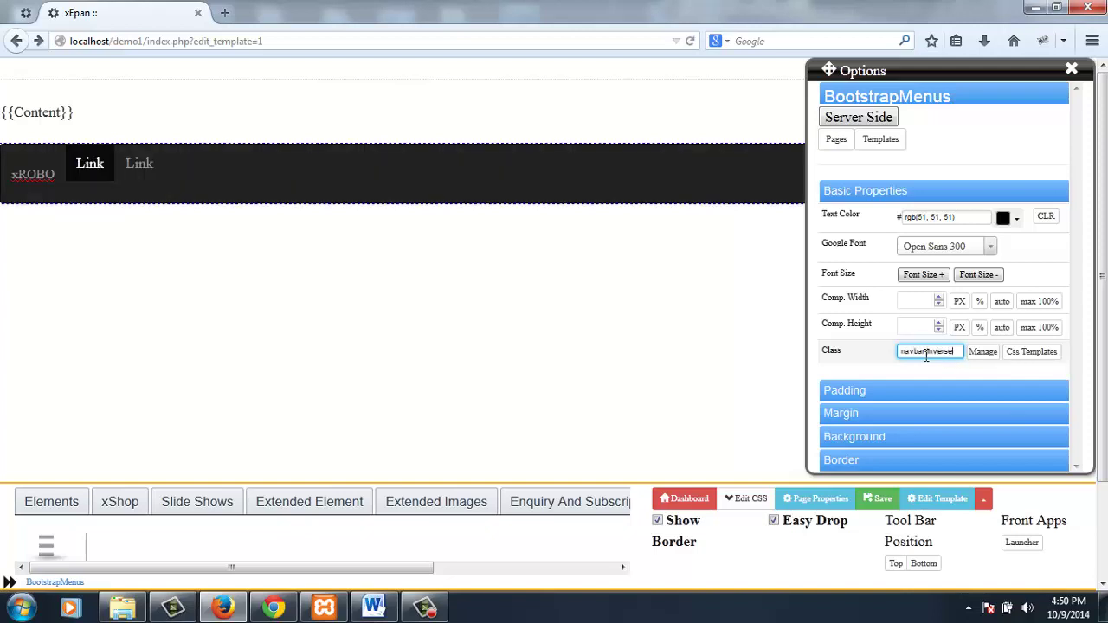
click(880, 98)
click(864, 135)
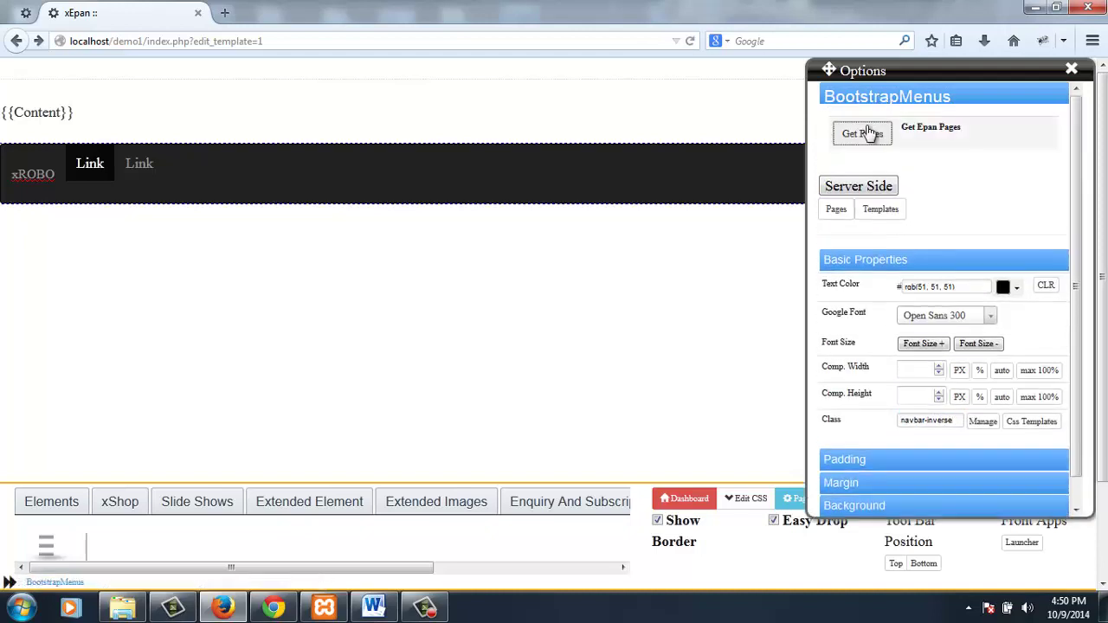
- Set the xROBO logo container's width to 800 px
click(25, 173)
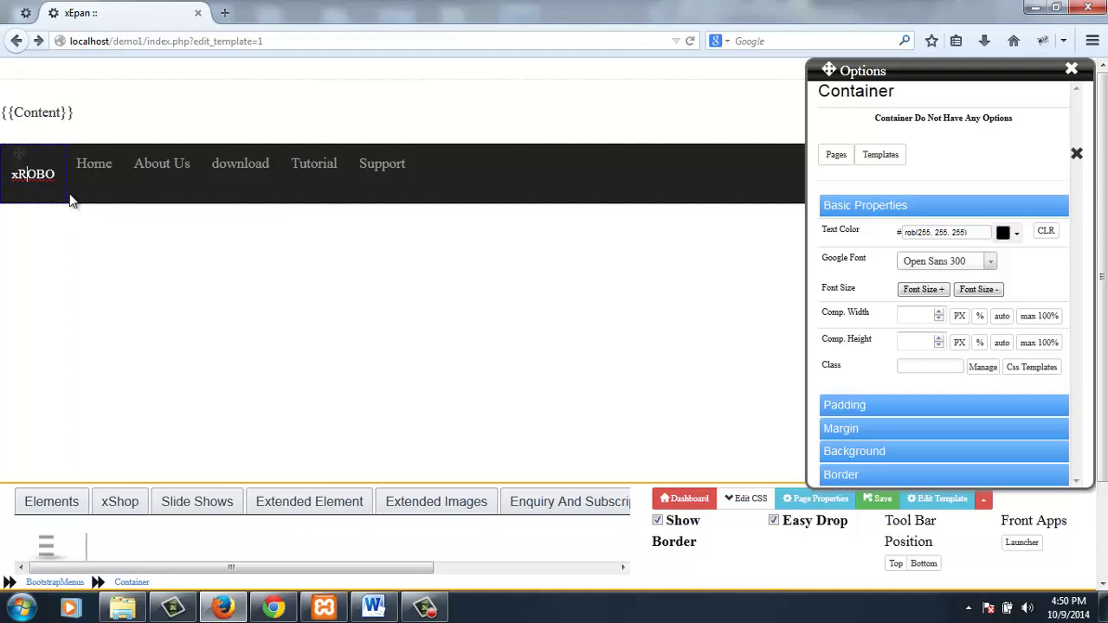
click(919, 317)
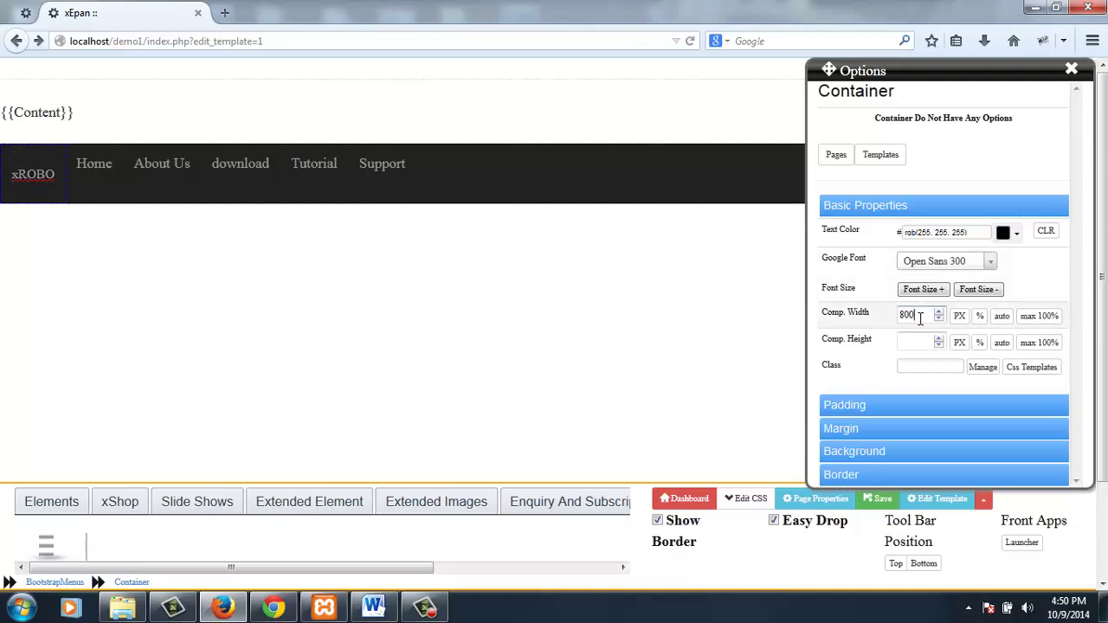
click(959, 316)
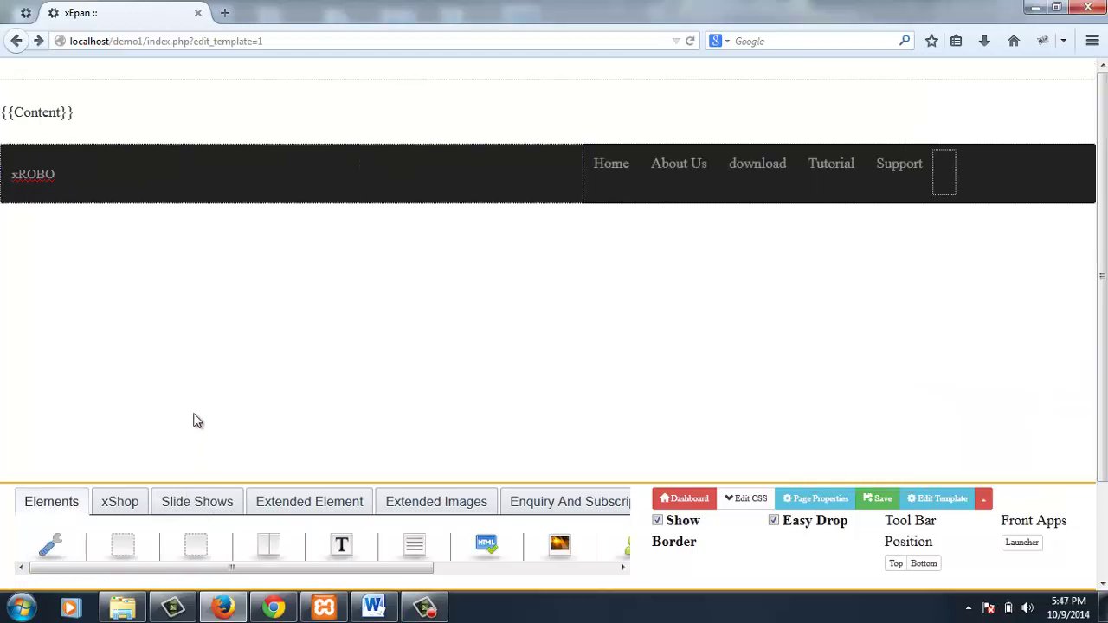
- Add a row below the menu with two columns, the first set to size 5
drag(147, 316, 130, 243)
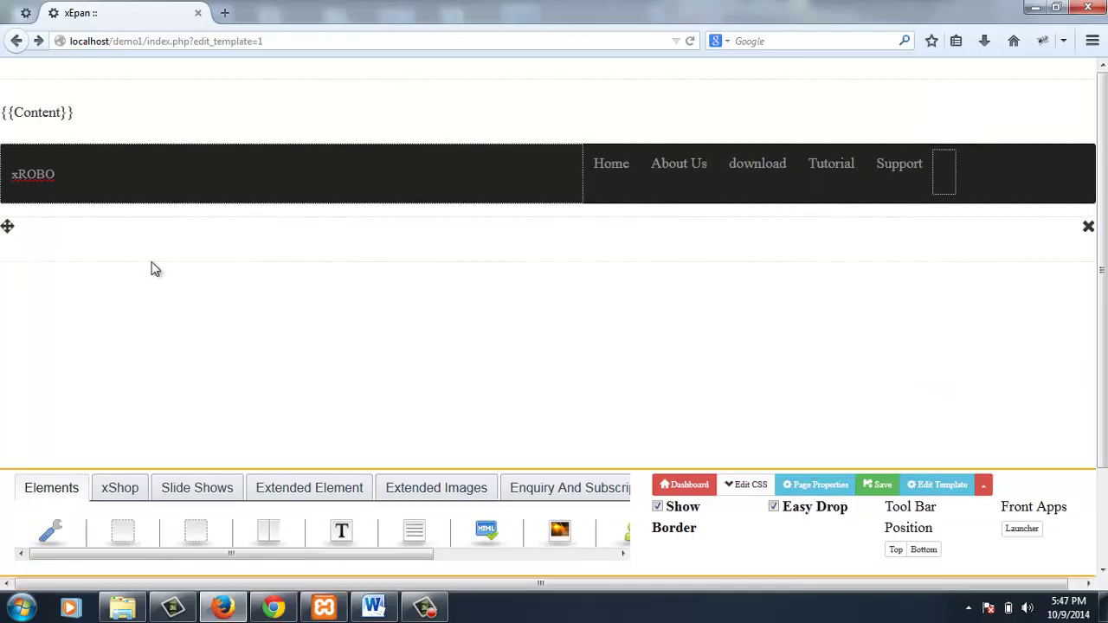
drag(268, 529, 180, 263)
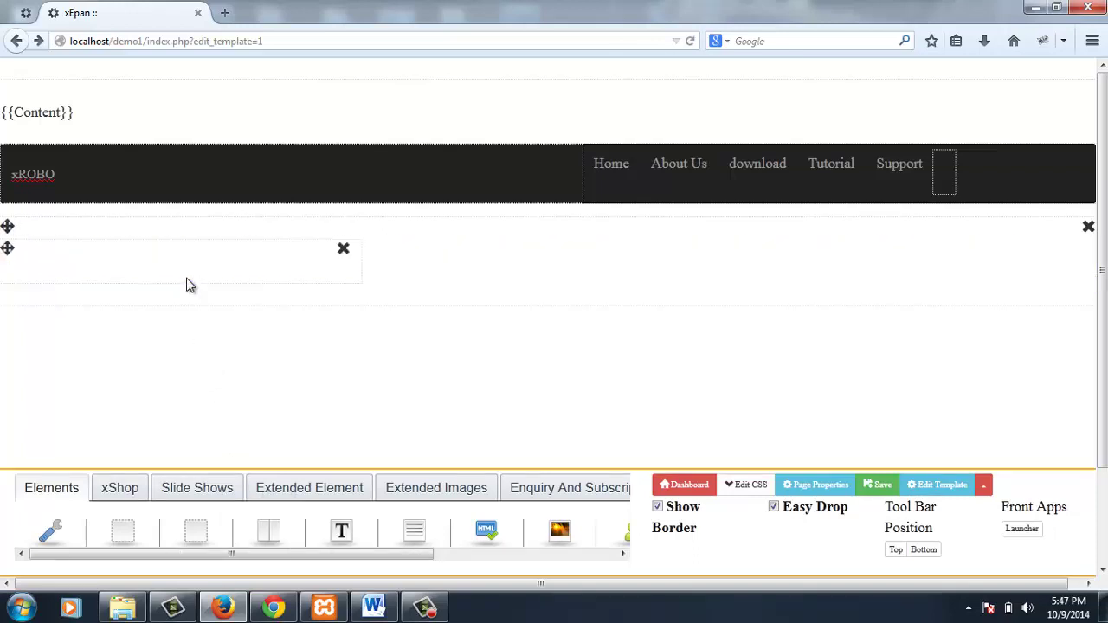
click(188, 285)
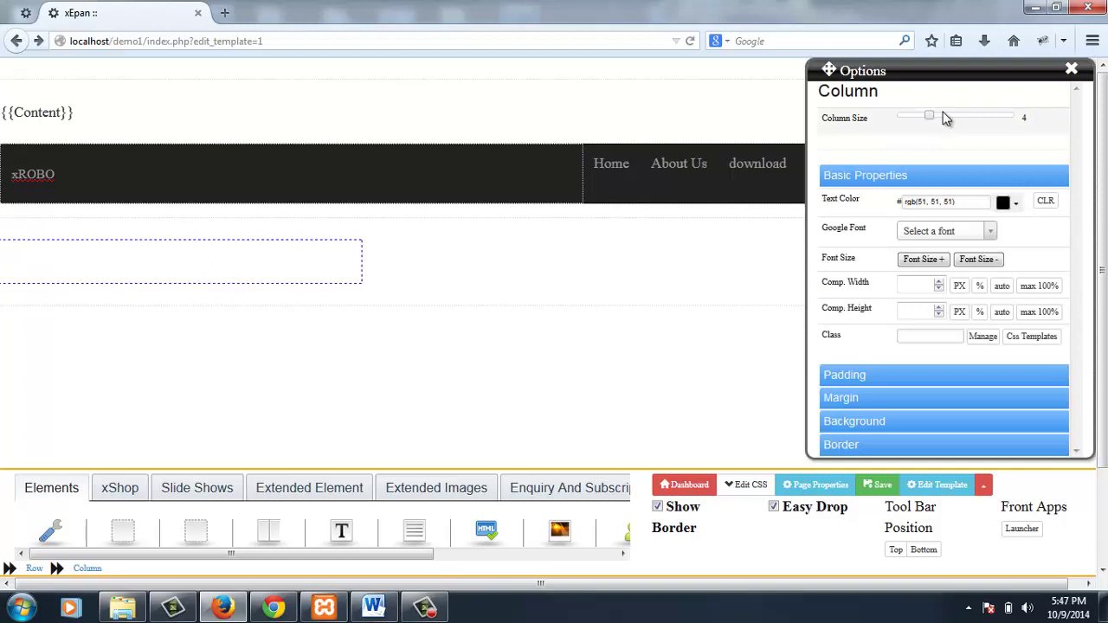
drag(928, 115, 940, 115)
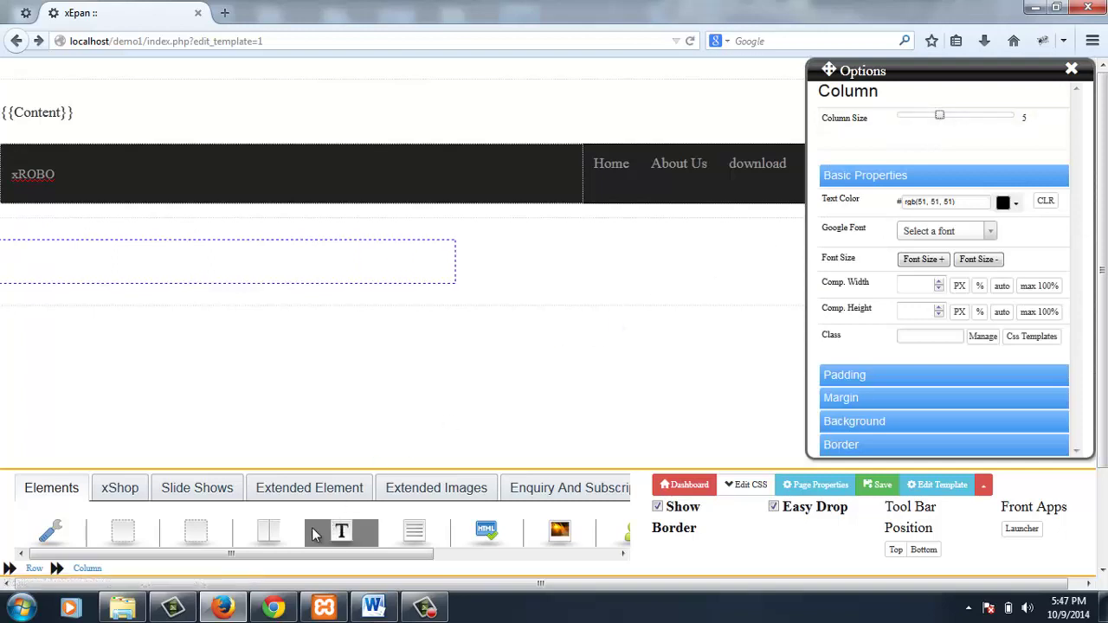
drag(269, 531, 595, 278)
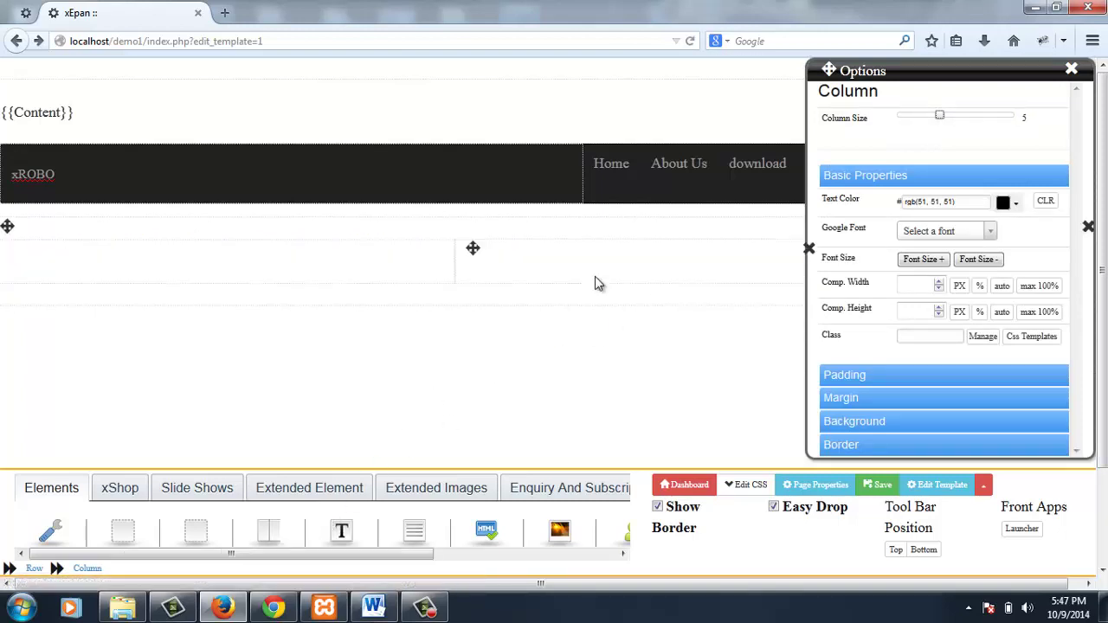
click(597, 282)
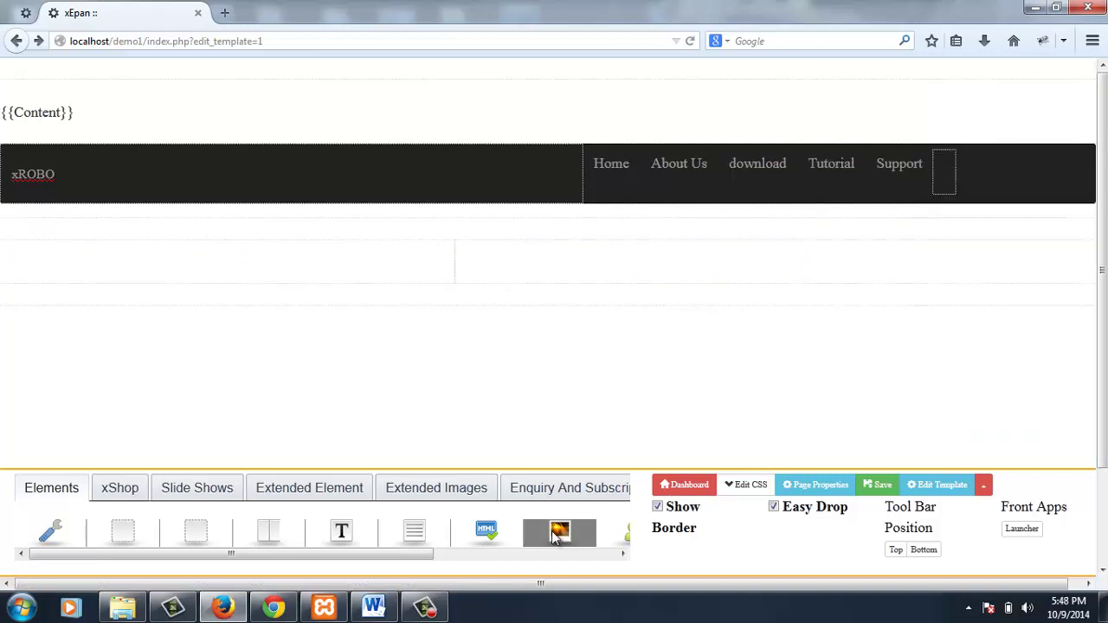
- Place an image in the right column showing xRobo.png
drag(557, 537, 734, 278)
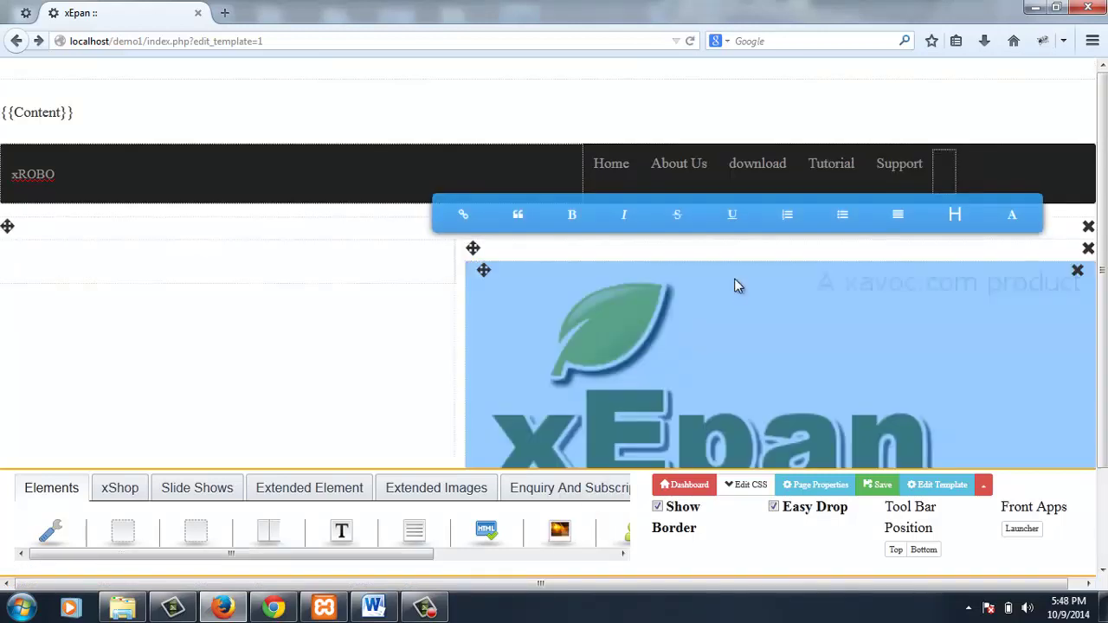
click(761, 332)
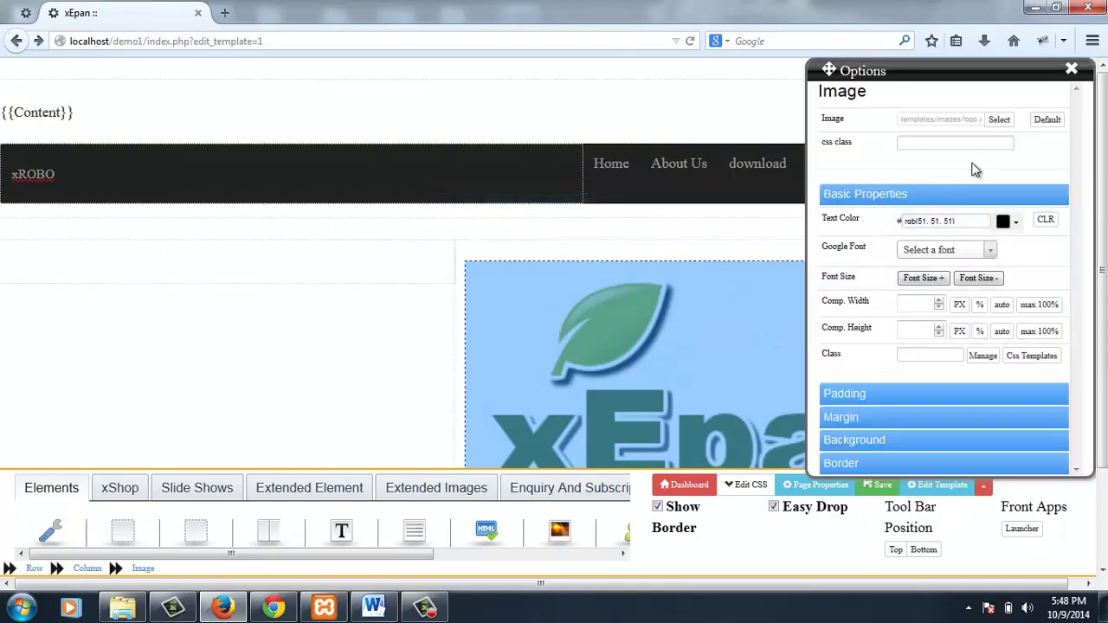
click(1000, 121)
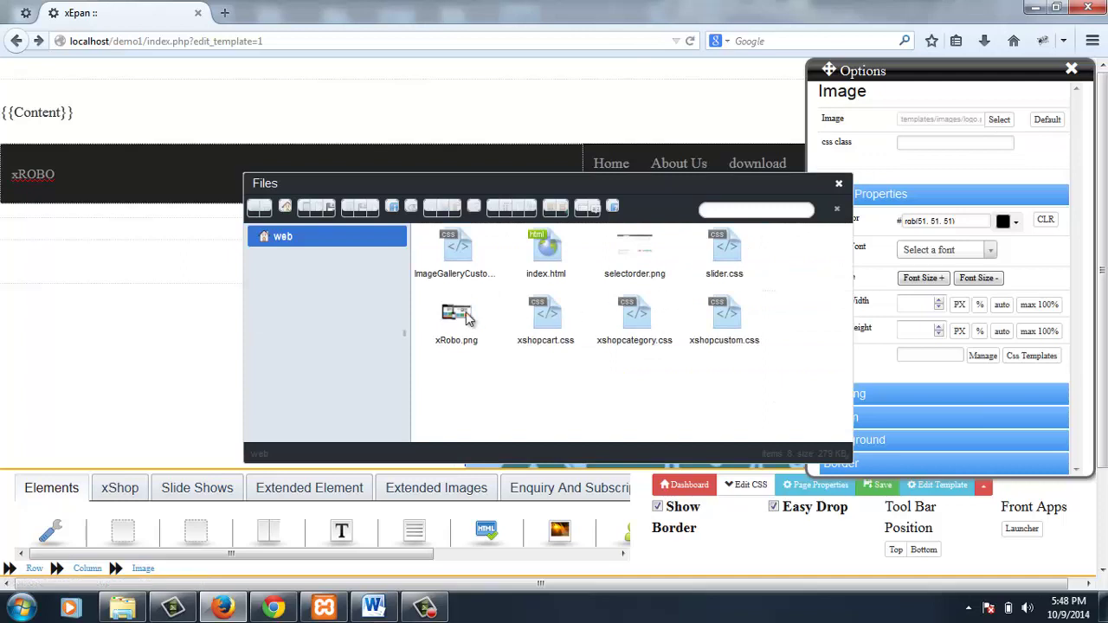
click(459, 319)
double_click(459, 319)
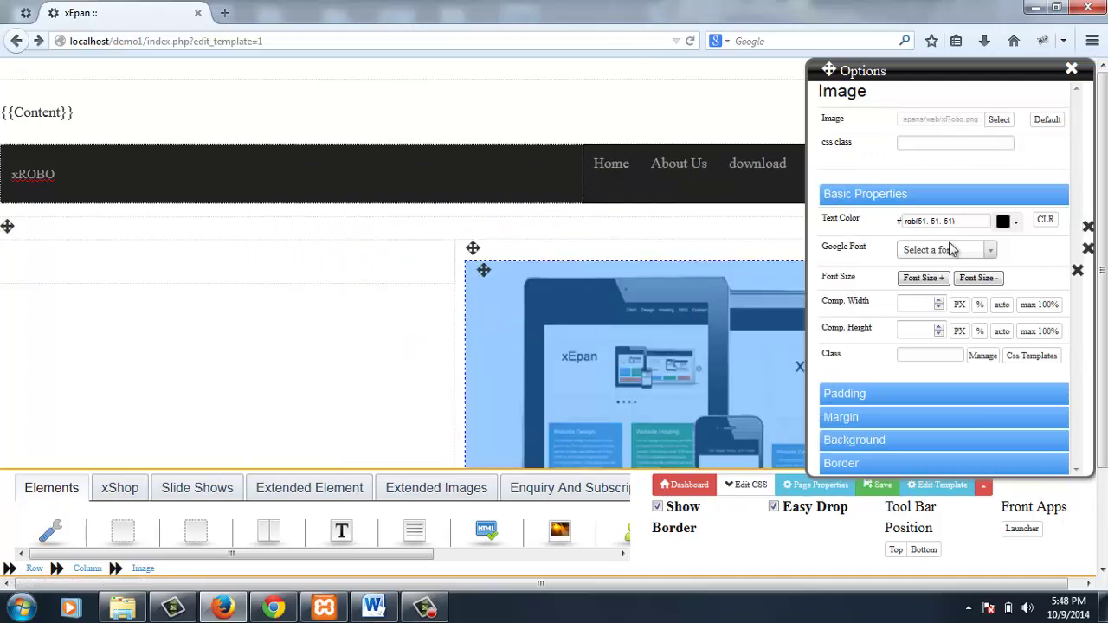
click(1072, 69)
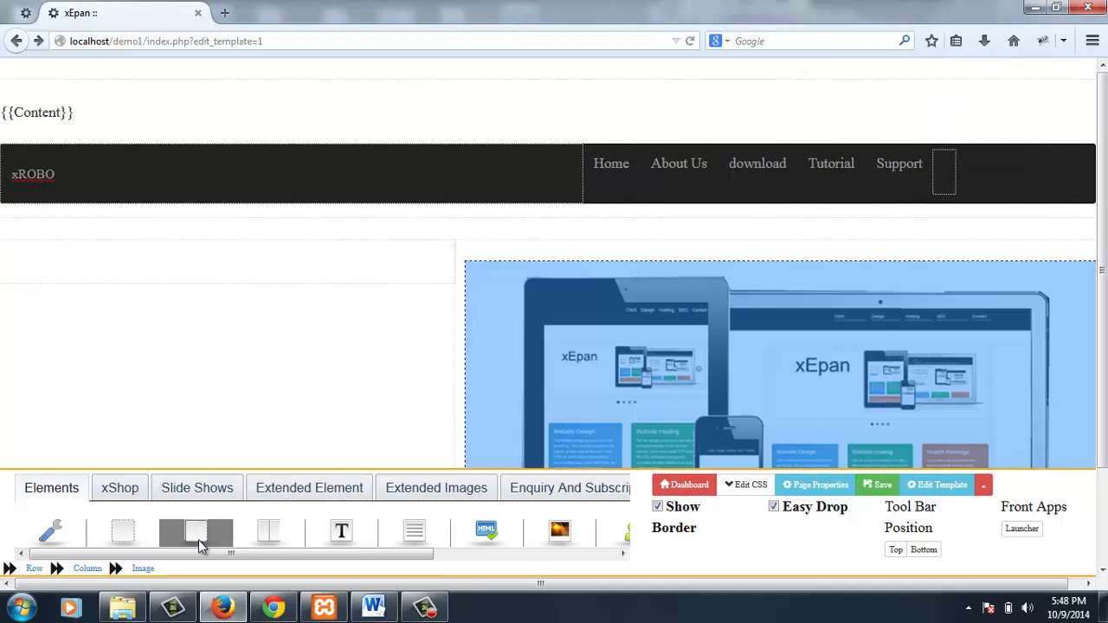
- Nest a column, row and Simple Text in the left column, replacing its text with 'Website'
drag(199, 539, 171, 273)
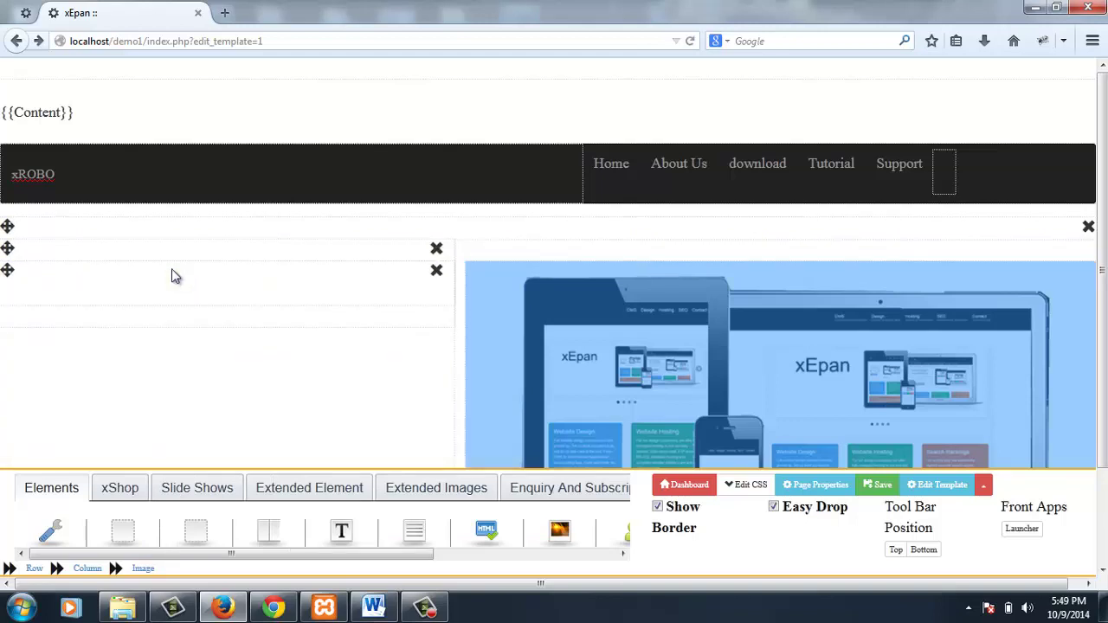
drag(268, 531, 178, 302)
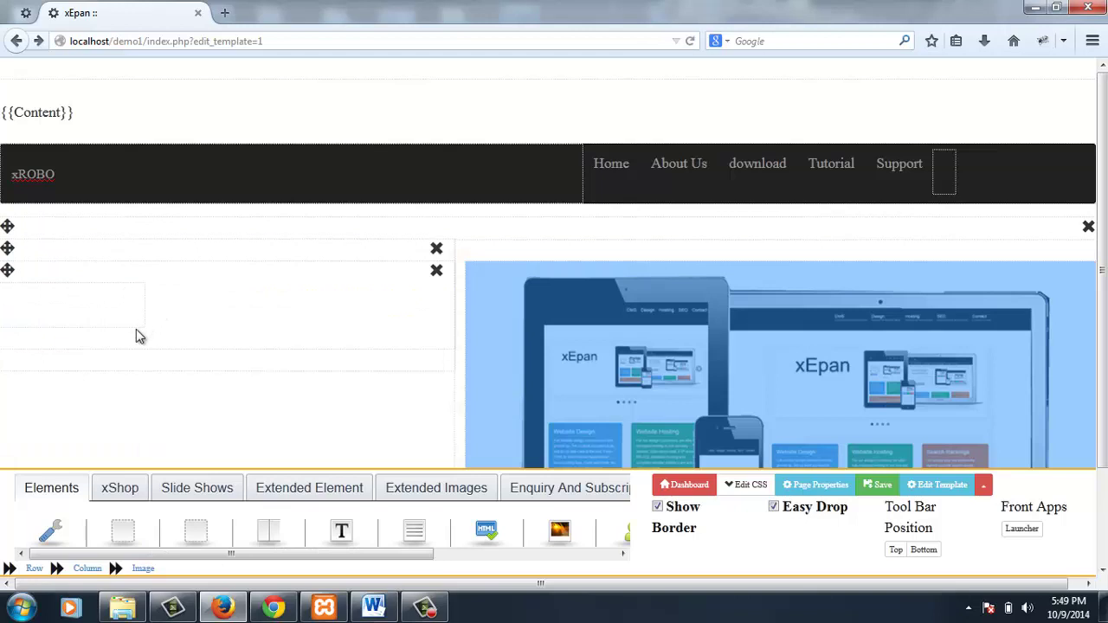
drag(423, 535, 105, 313)
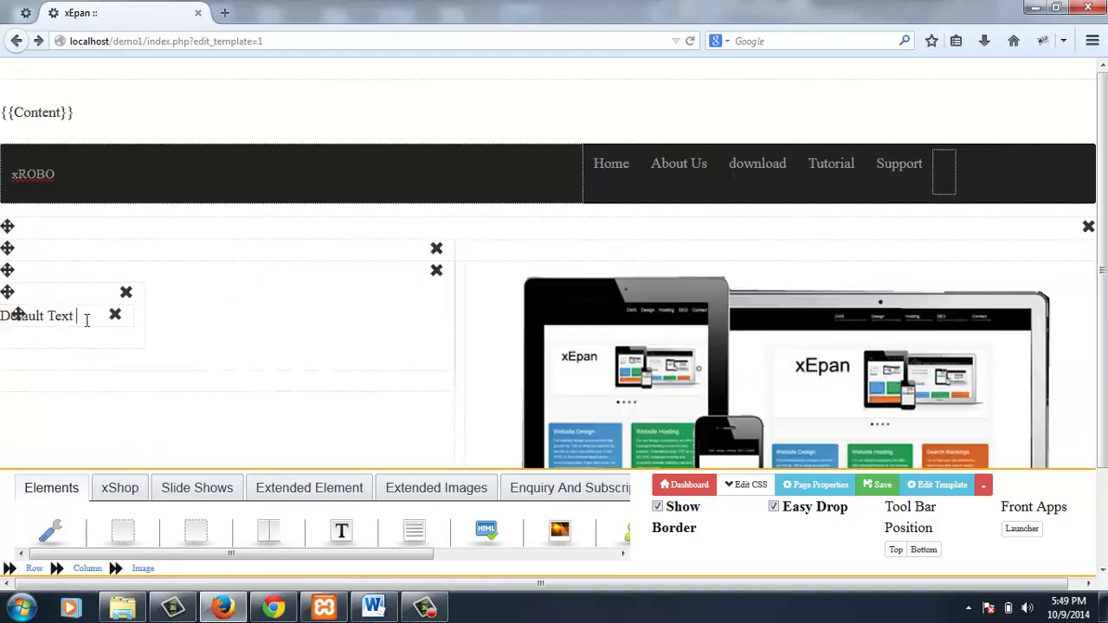
key(BackSpace)
key(BackSpace)
key(BackSpace)
key(BackSpace)
key(BackSpace)
key(BackSpace)
key(BackSpace)
key(BackSpace)
key(BackSpace)
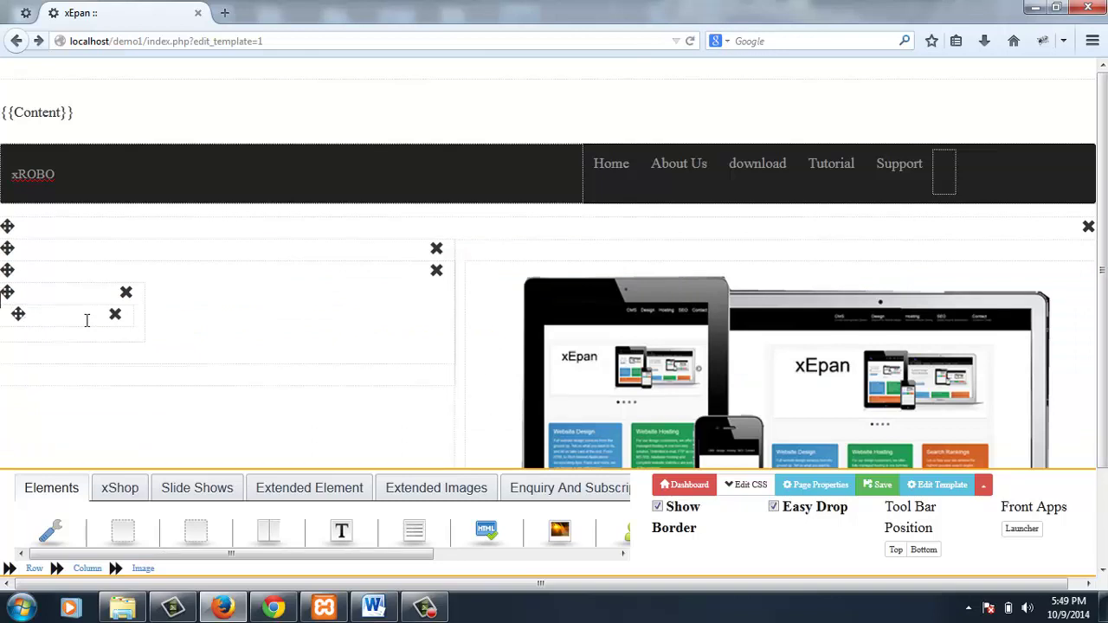
text(We)
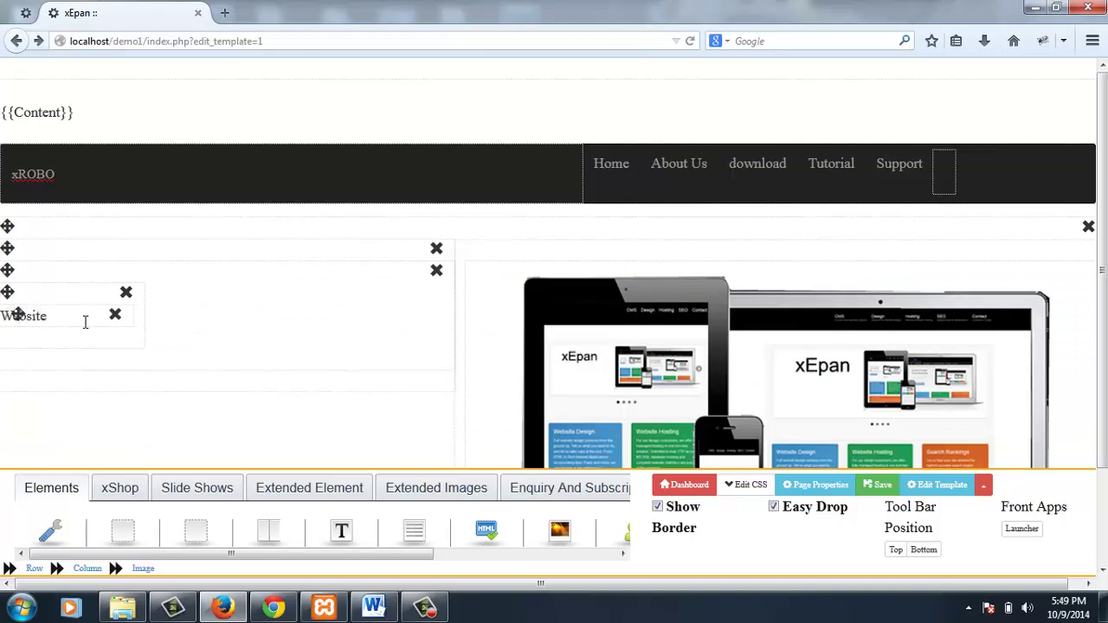
text(bsite)
- Give the Website text's column the 'btn btn-primary' class and column size 6
key(Return)
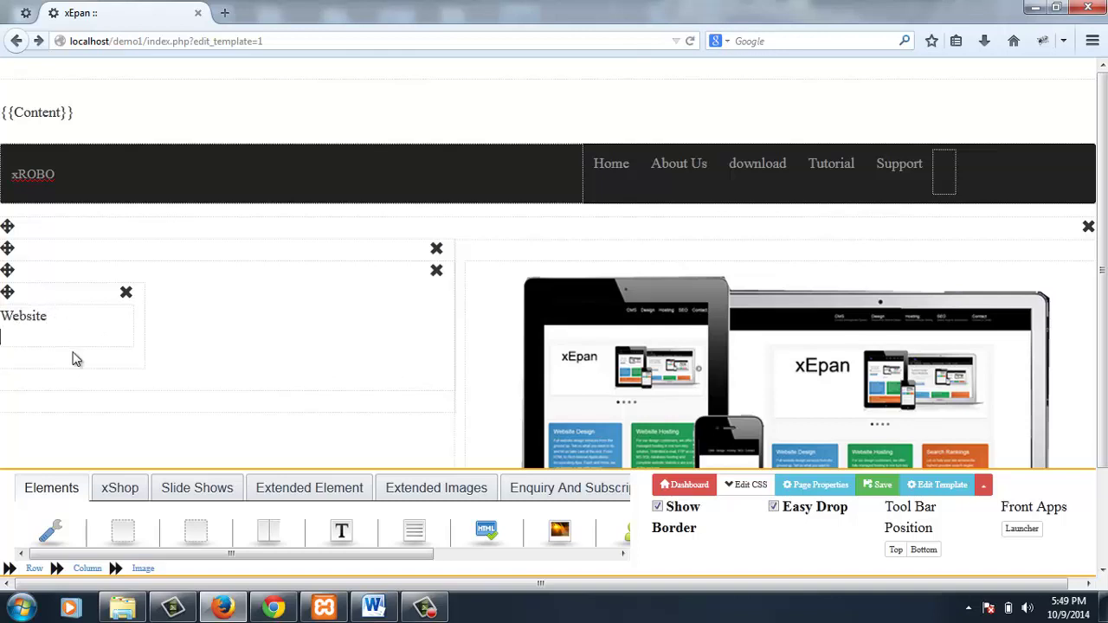
click(77, 372)
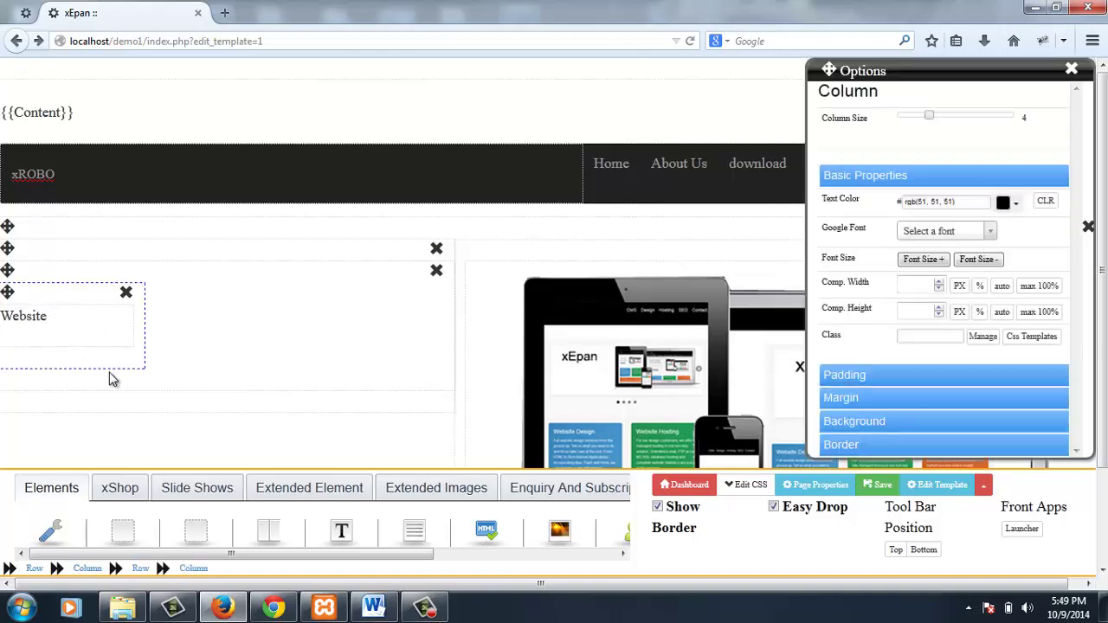
click(932, 337)
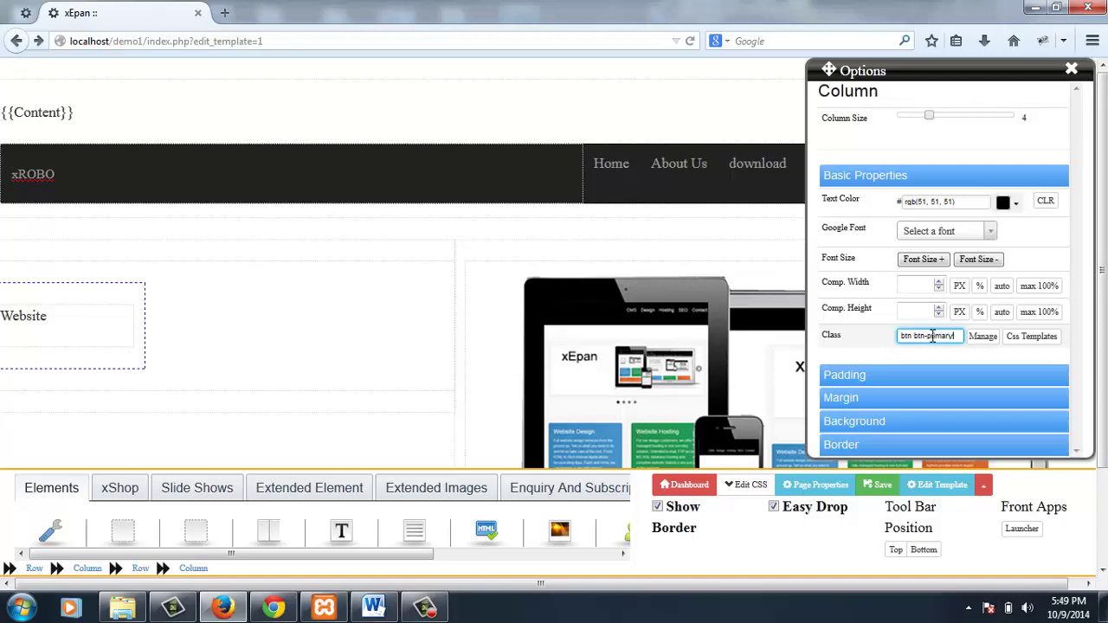
click(942, 262)
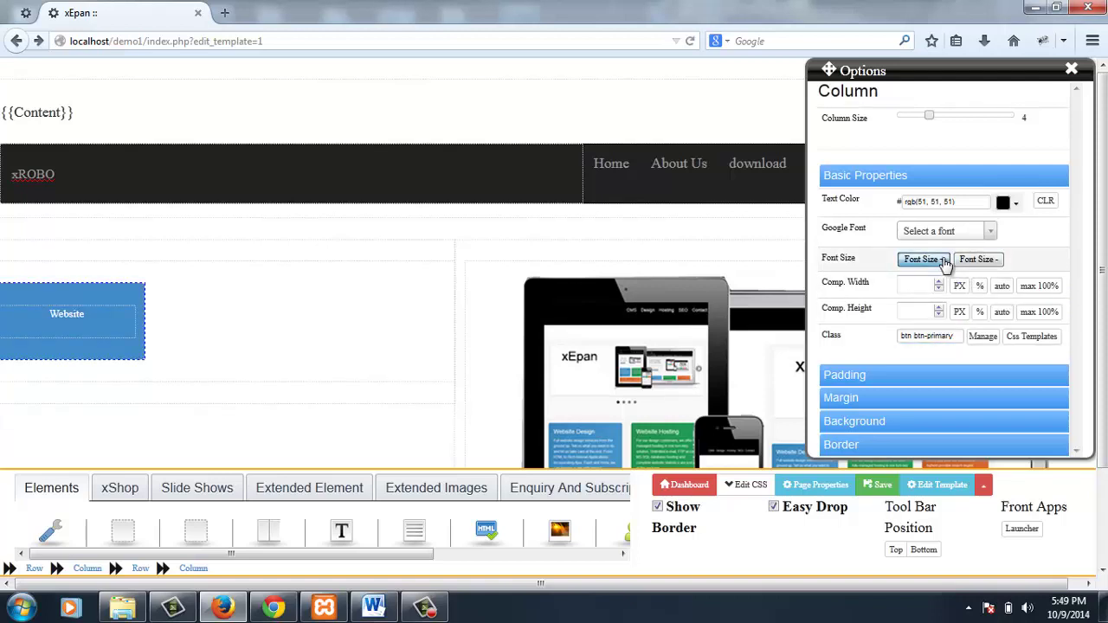
click(954, 118)
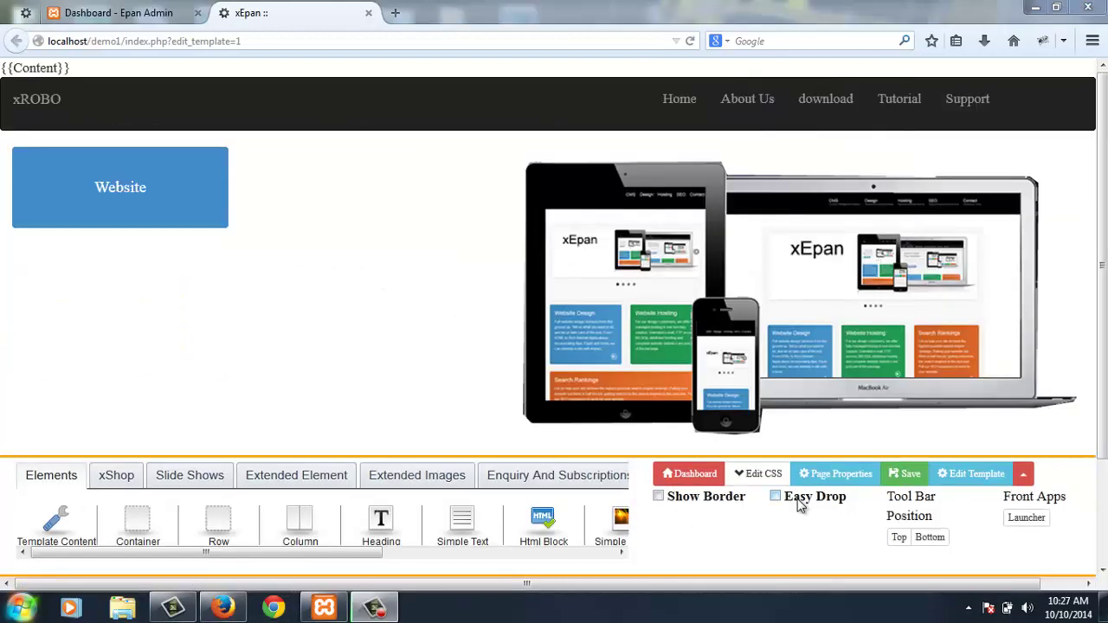
- Turn on Easy Drop and borders, then copy the Website button row and paste a duplicate
click(776, 497)
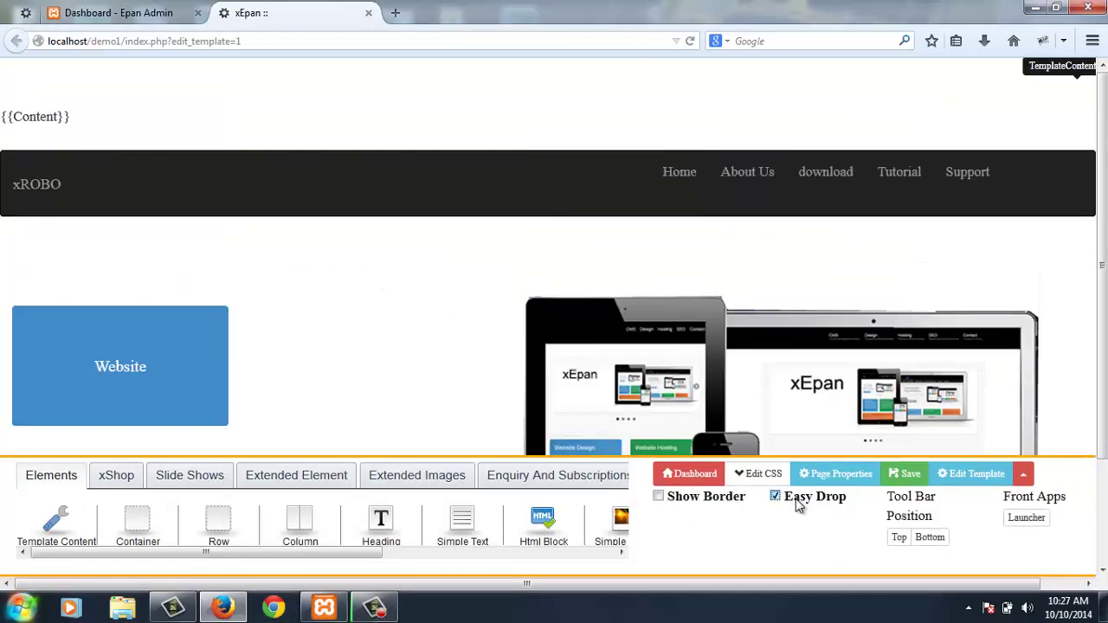
click(743, 500)
scroll(320, 303, down, 3)
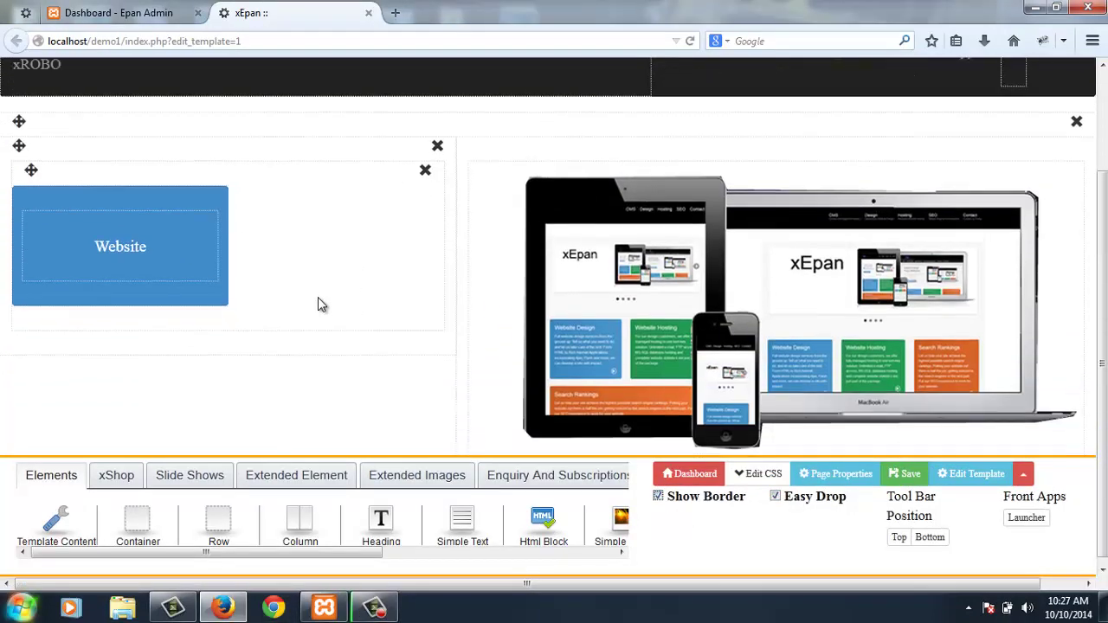
double_click(304, 272)
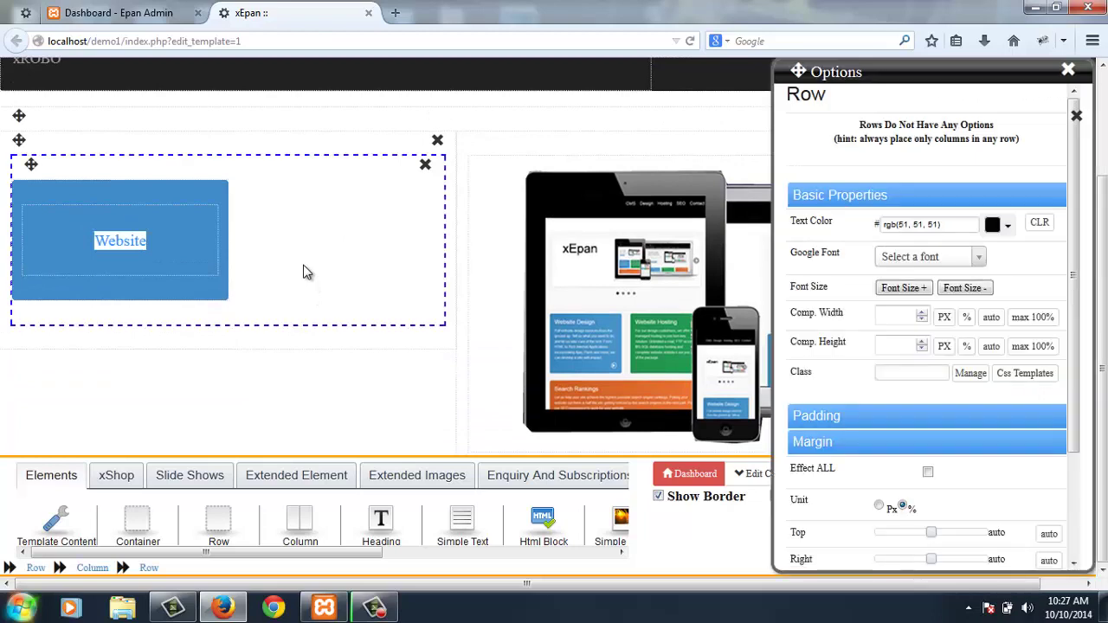
click(304, 272)
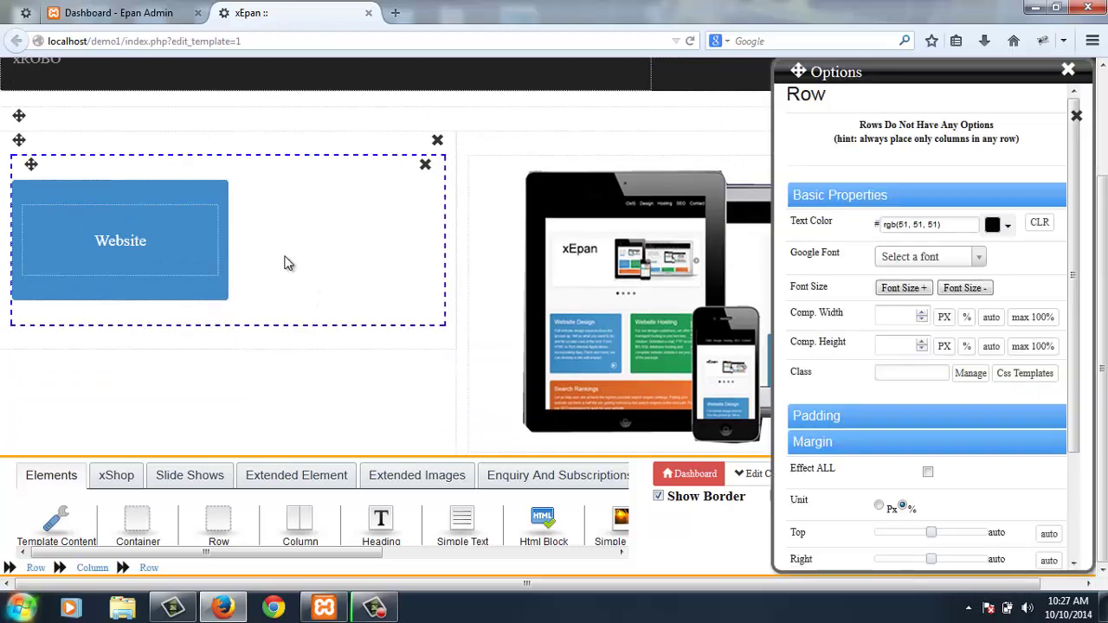
key(ctrl+shift+c)
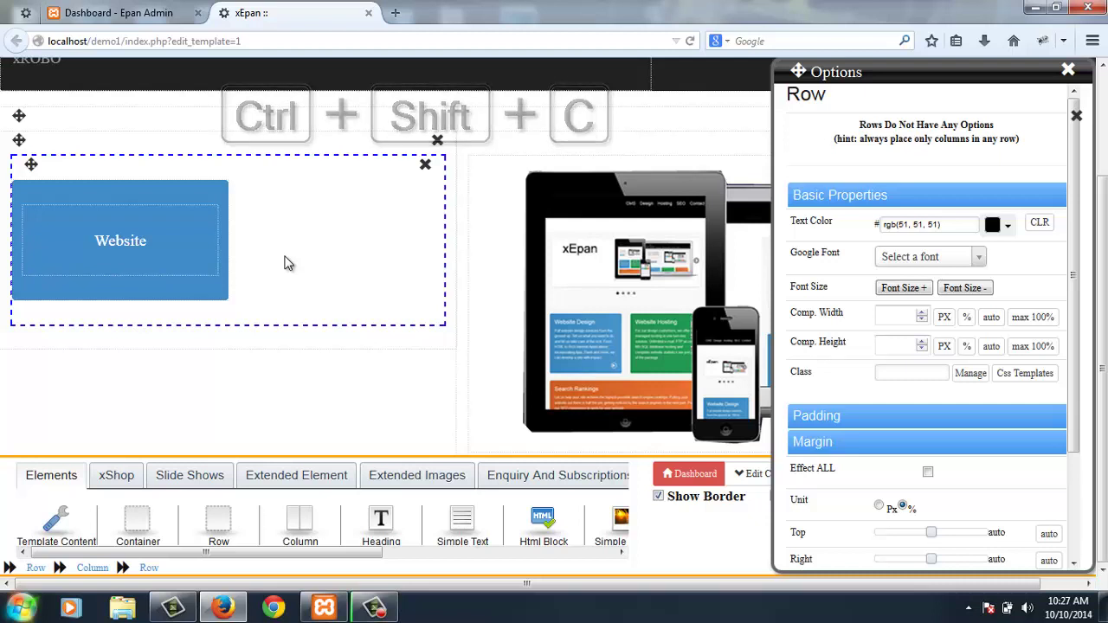
key(Escape)
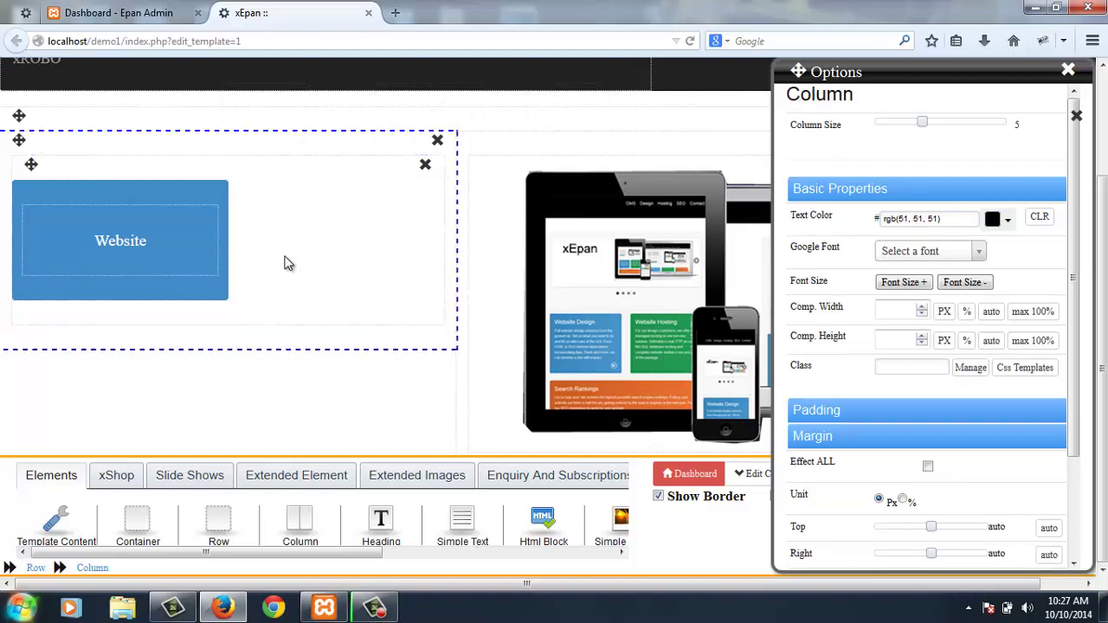
key(ctrl+shift+v)
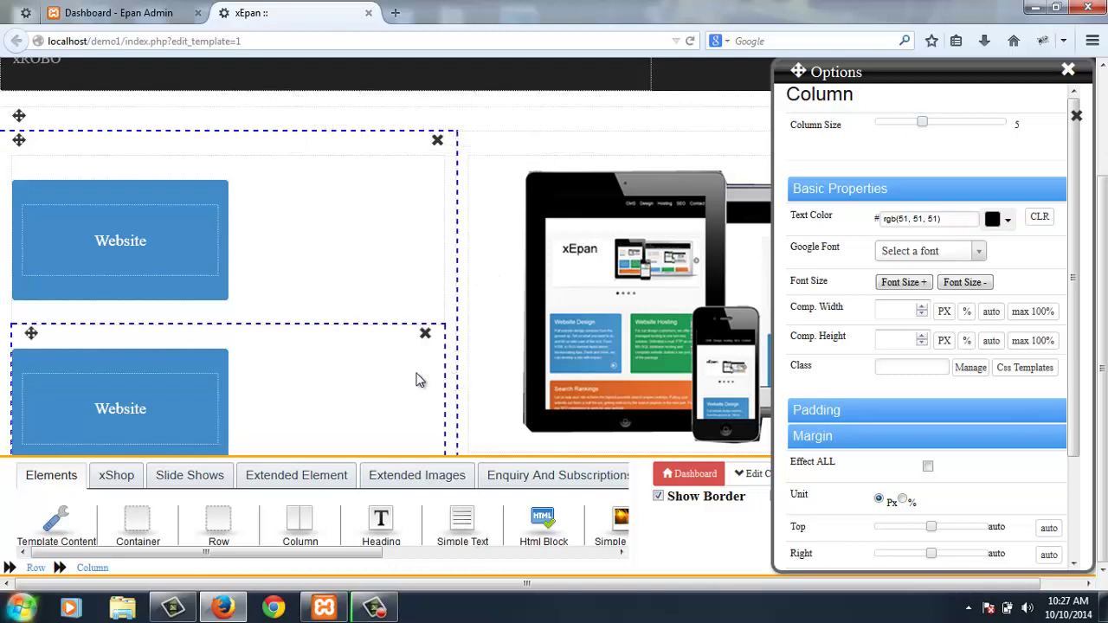
- Show the F1 keyboard shortcuts help and close the element options panel
key(F1)
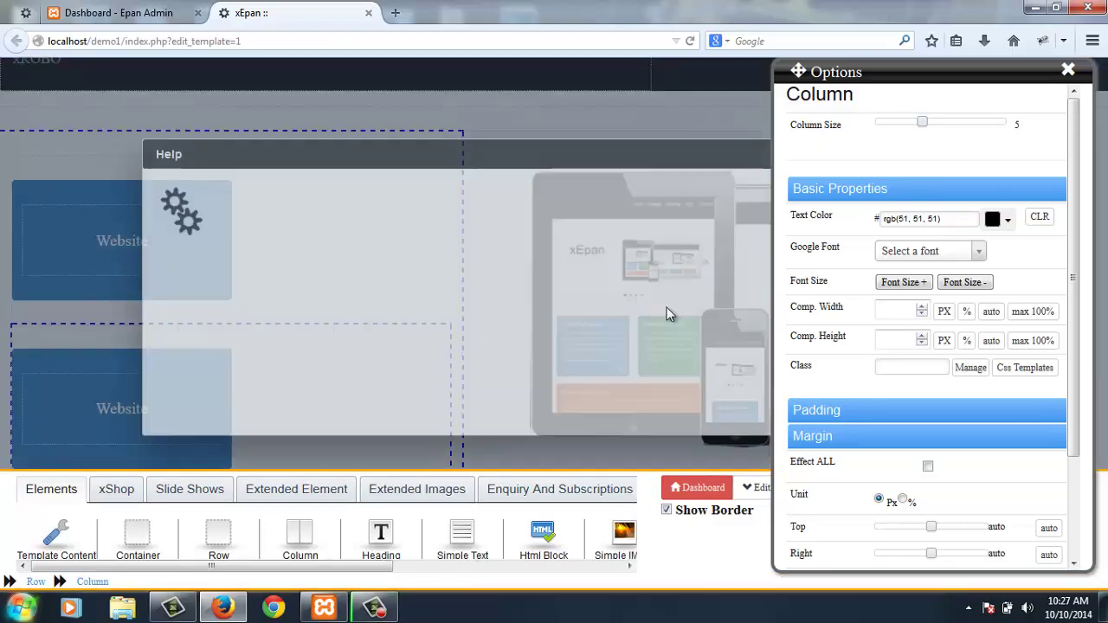
click(1068, 73)
scroll(756, 277, down, 3)
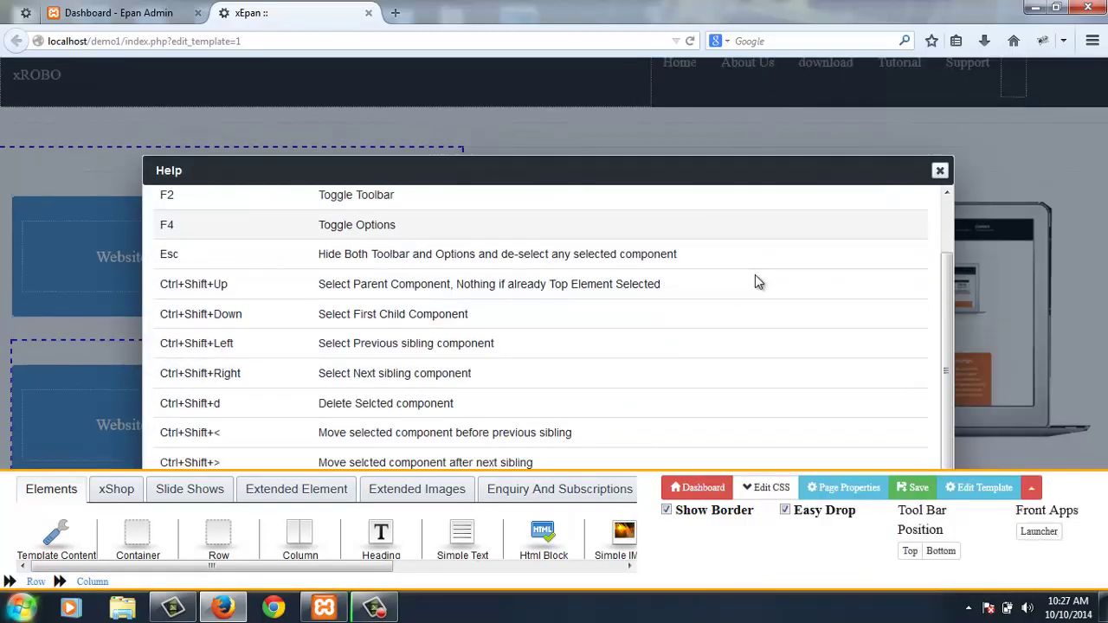
- Change the lower button column's classes to 'btn btn-success pull-right'
click(944, 172)
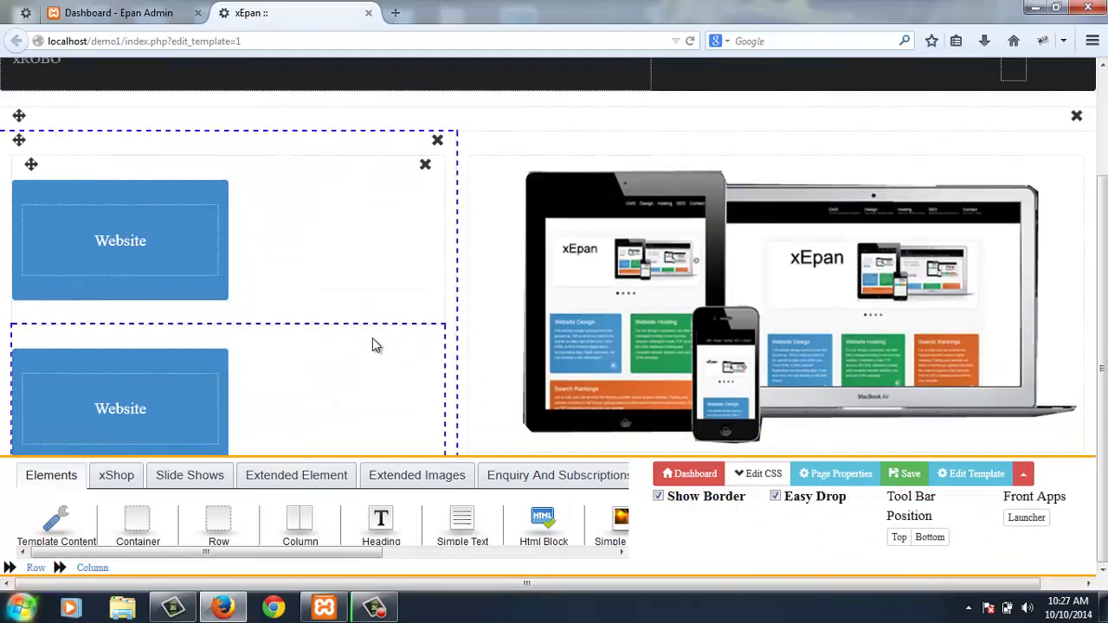
double_click(320, 368)
double_click(244, 402)
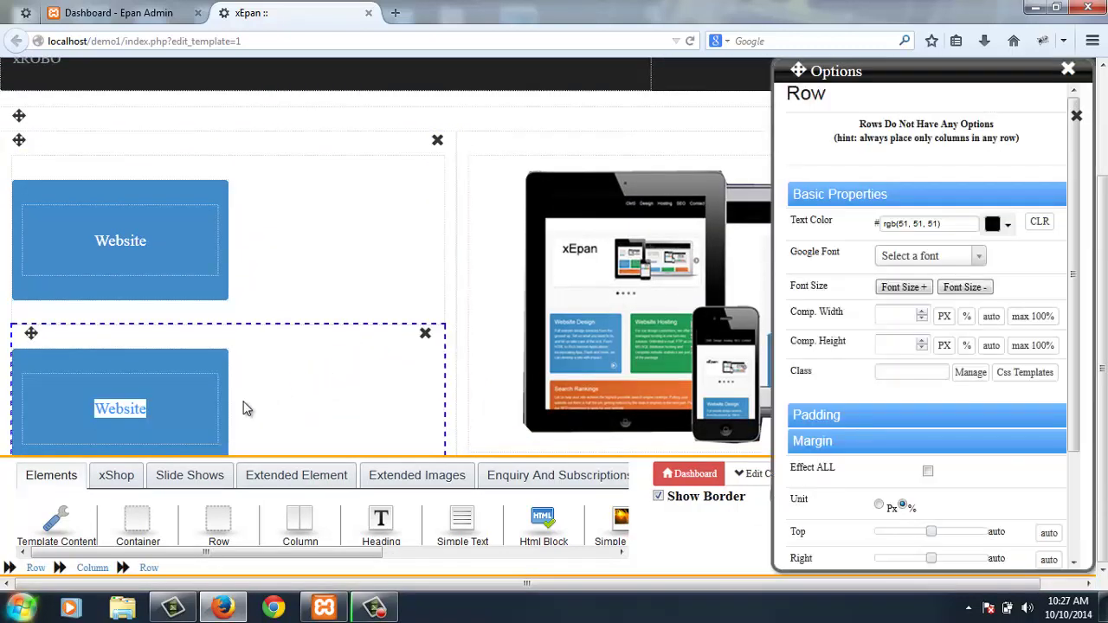
key(Tab)
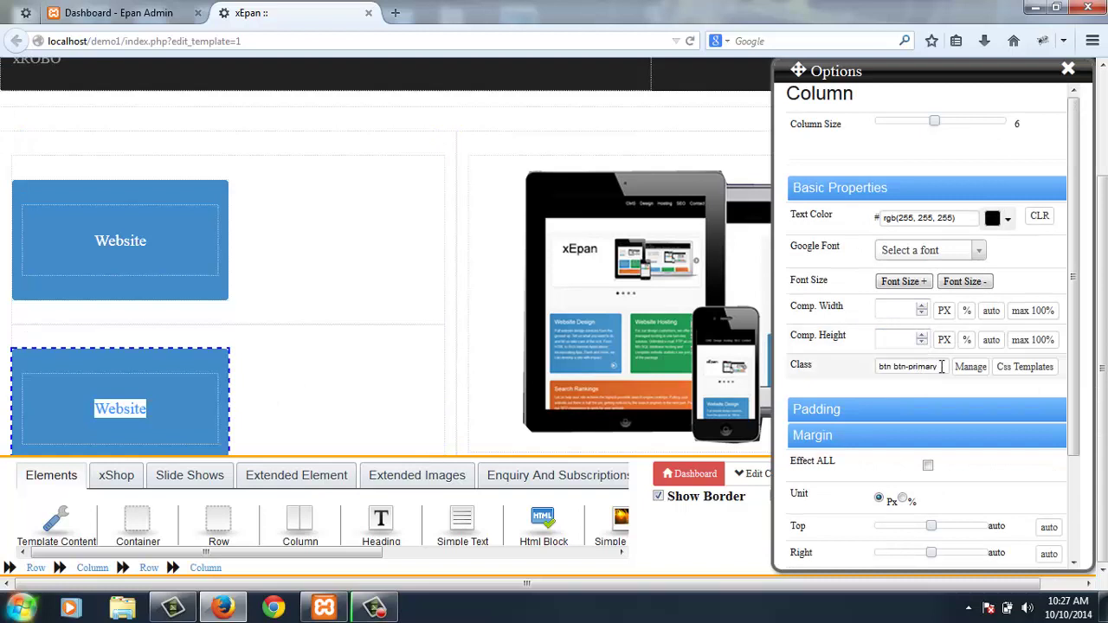
click(940, 367)
text(pull)
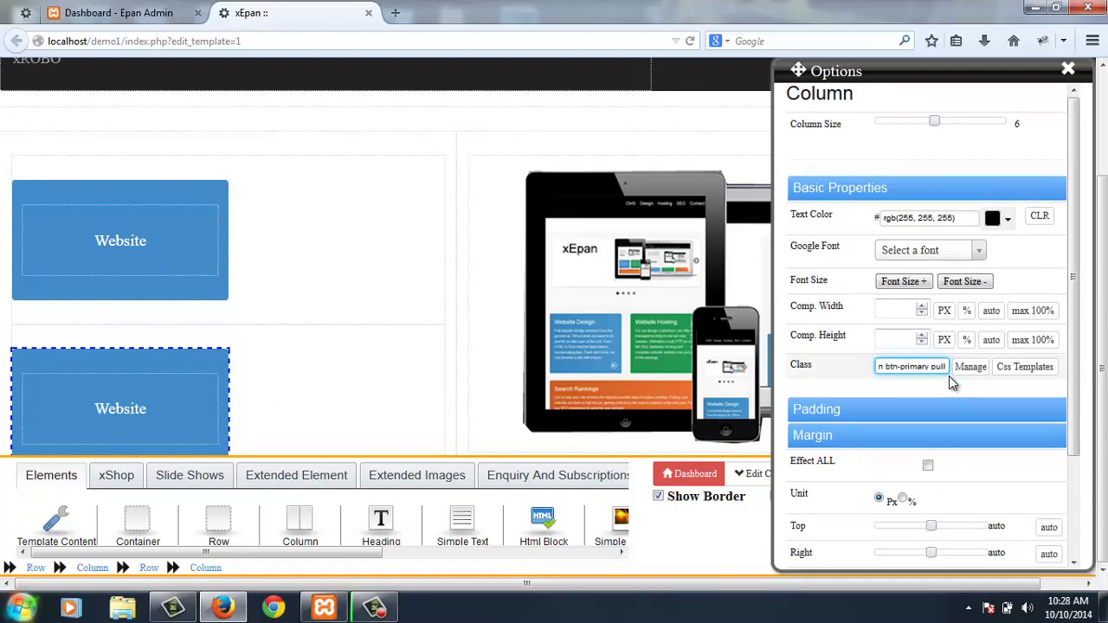
text(-right)
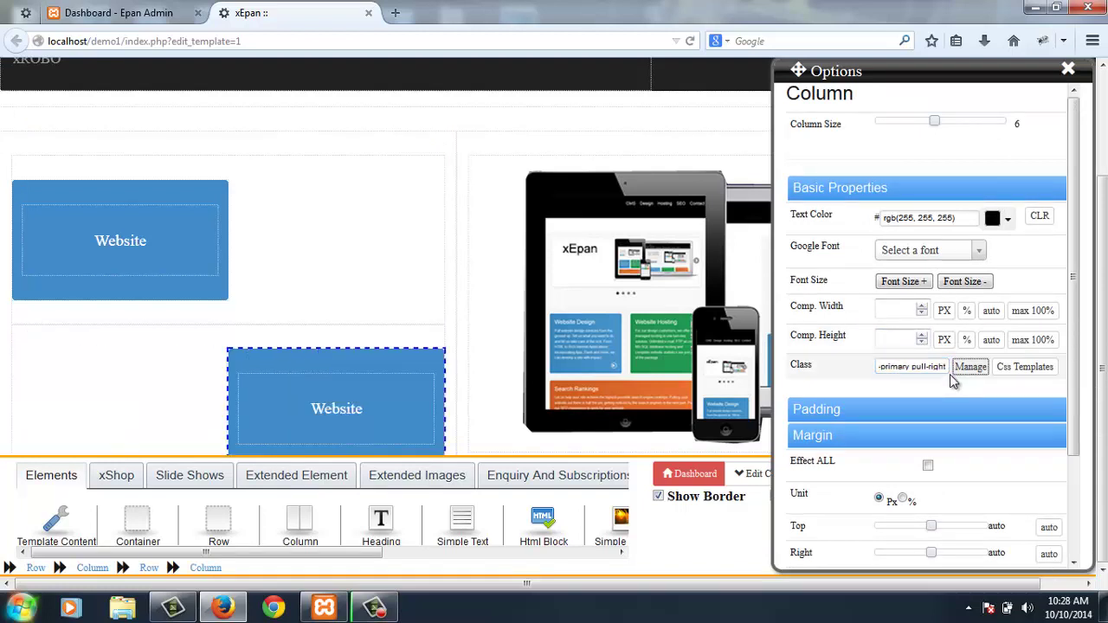
click(909, 367)
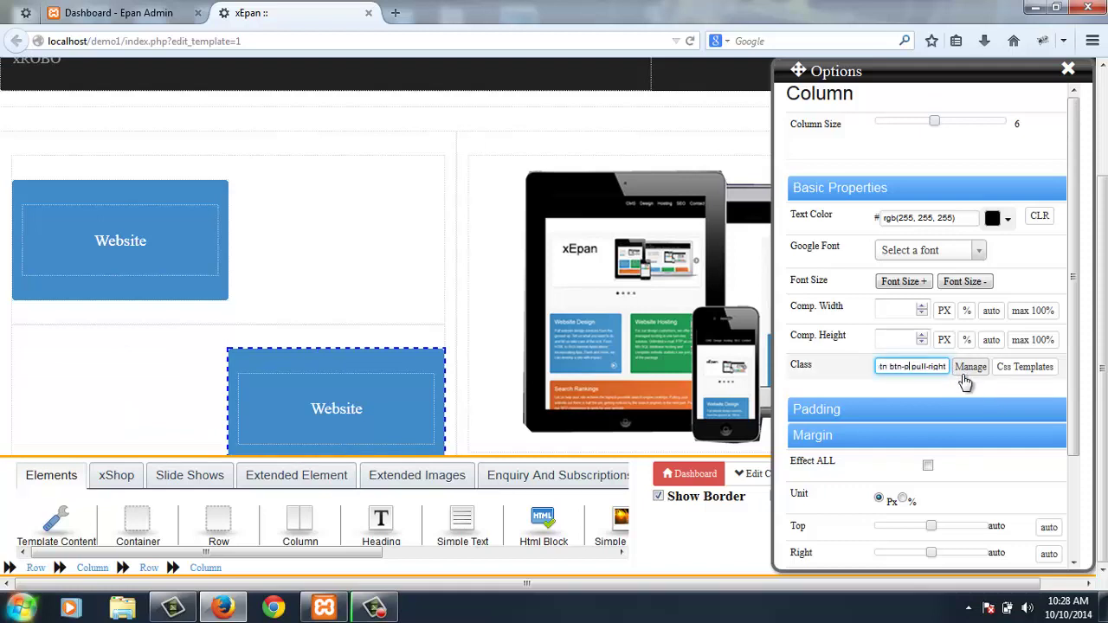
key(BackSpace)
text(success)
key(Tab)
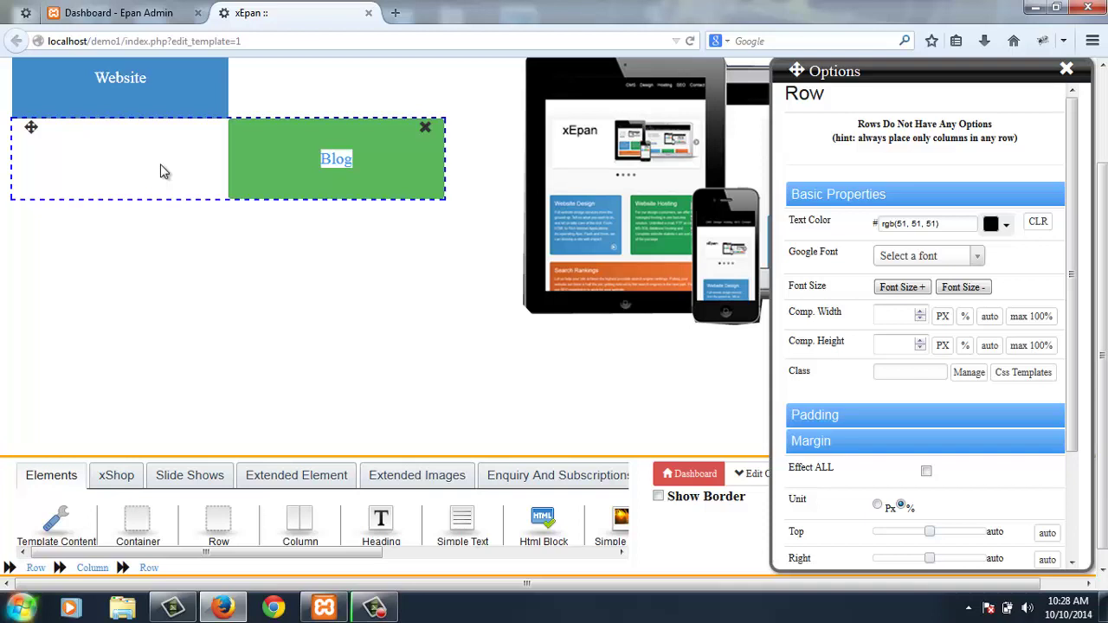
- Duplicate the Website button row and relabel the copy 'Forums'
click(161, 171)
scroll(483, 181, up, 2)
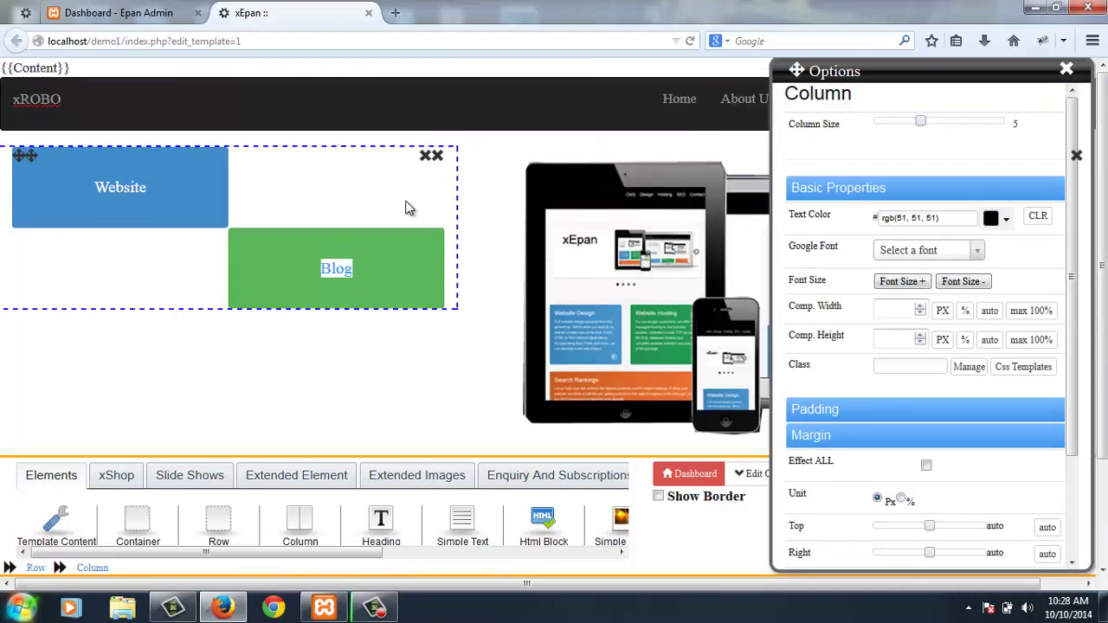
click(313, 210)
click(314, 209)
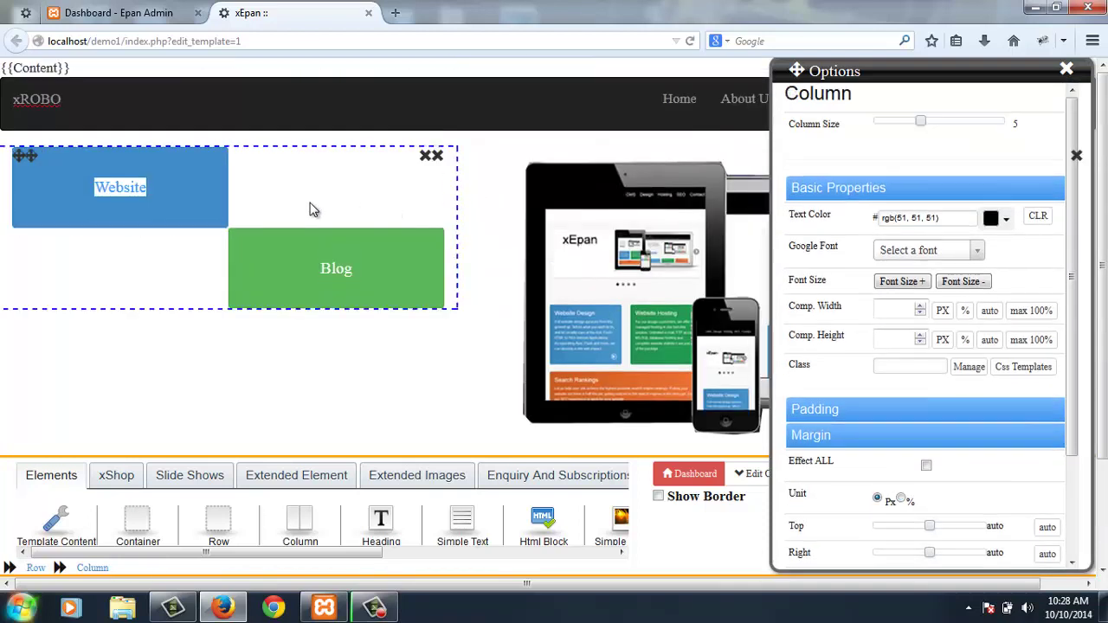
key(ctrl+v)
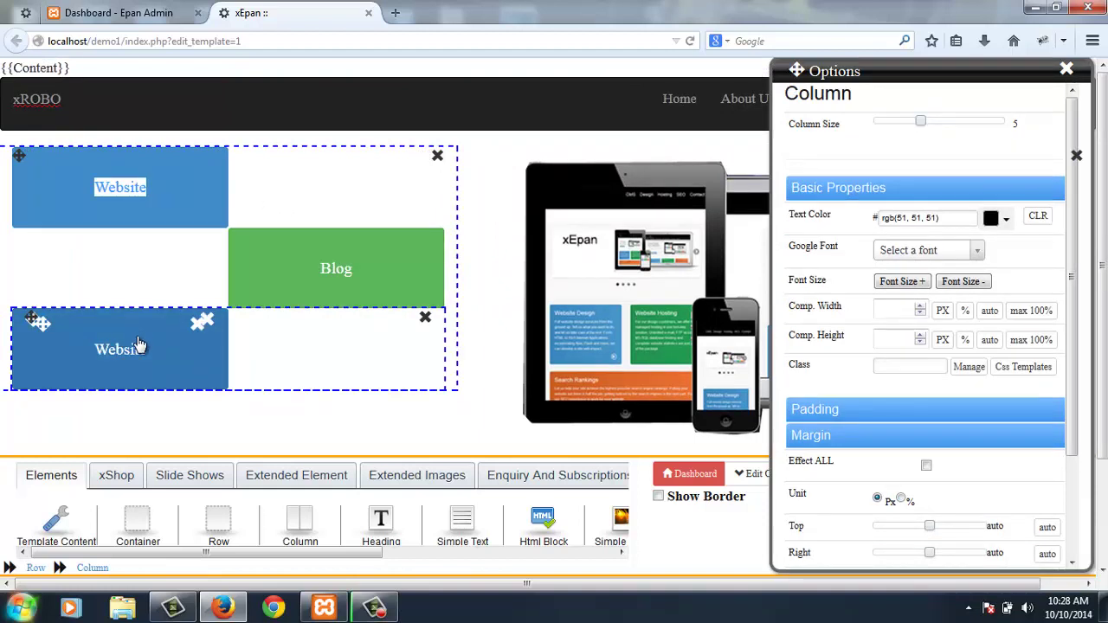
click(189, 370)
key(BackSpace)
key(BackSpace)
key(BackSpace)
key(BackSpace)
key(BackSpace)
key(BackSpace)
key(BackSpace)
key(BackSpace)
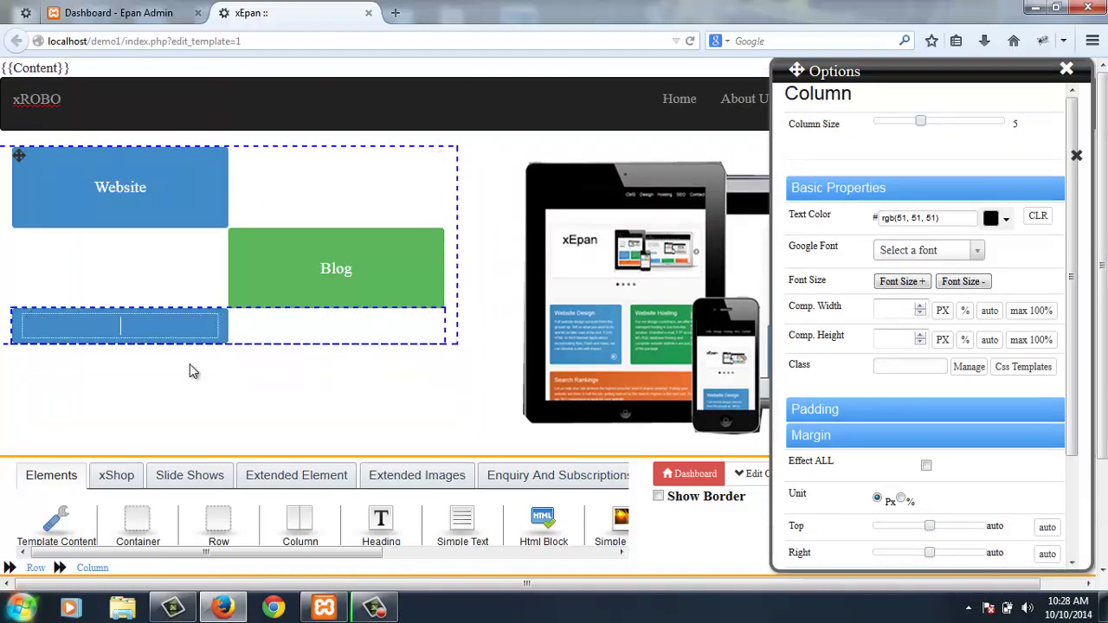
text(Forums)
key(Left)
key(Left)
key(Left)
key(Left)
key(Left)
key(Left)
key(Return)
key(End)
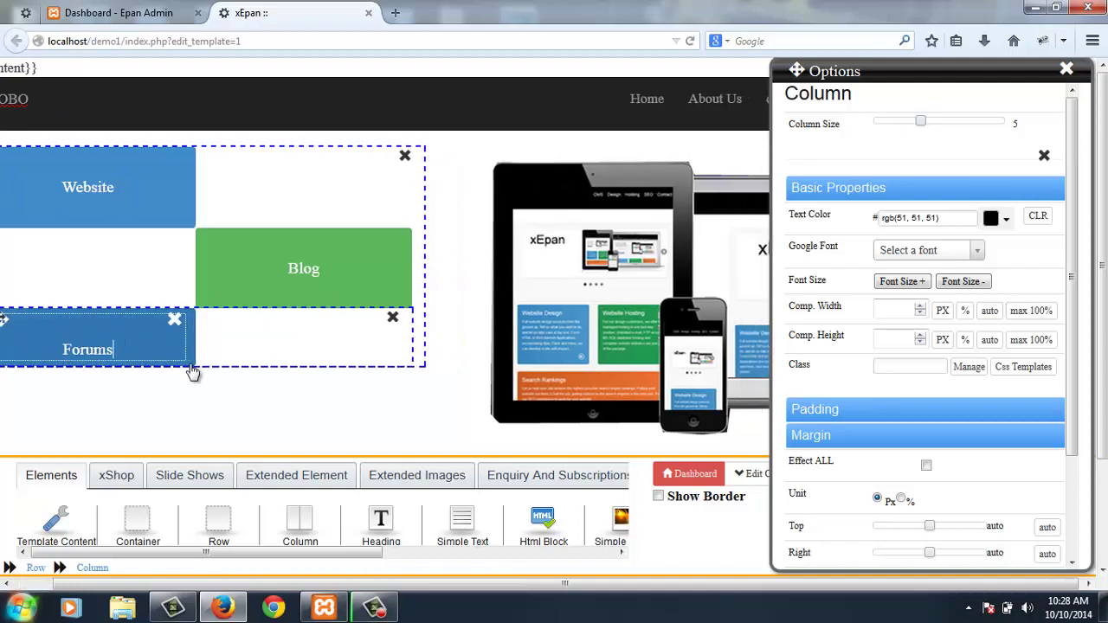
key(Left)
key(Right)
key(Return)
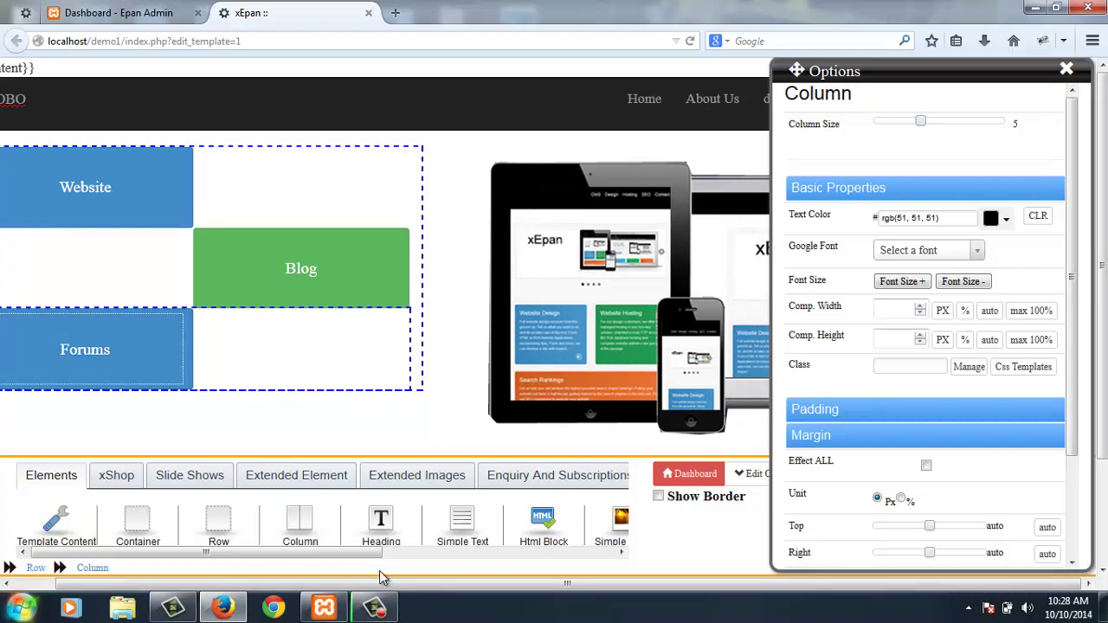
drag(384, 578, 123, 583)
- Give the Forums button's column the 'btn btn-danger' class and save the page
click(67, 338)
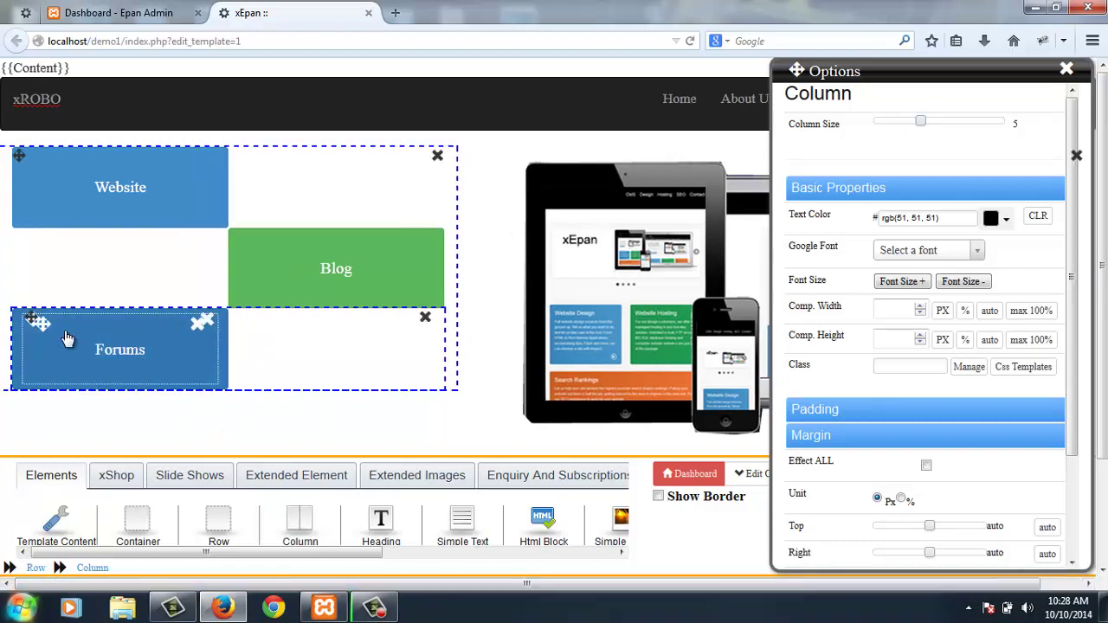
click(65, 339)
click(66, 339)
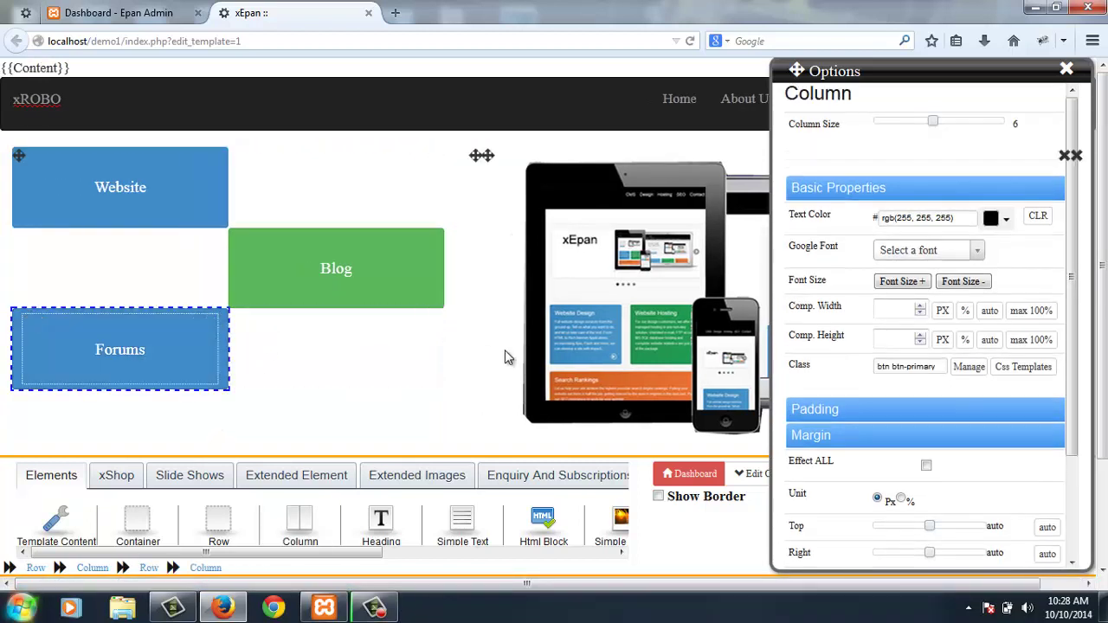
click(941, 367)
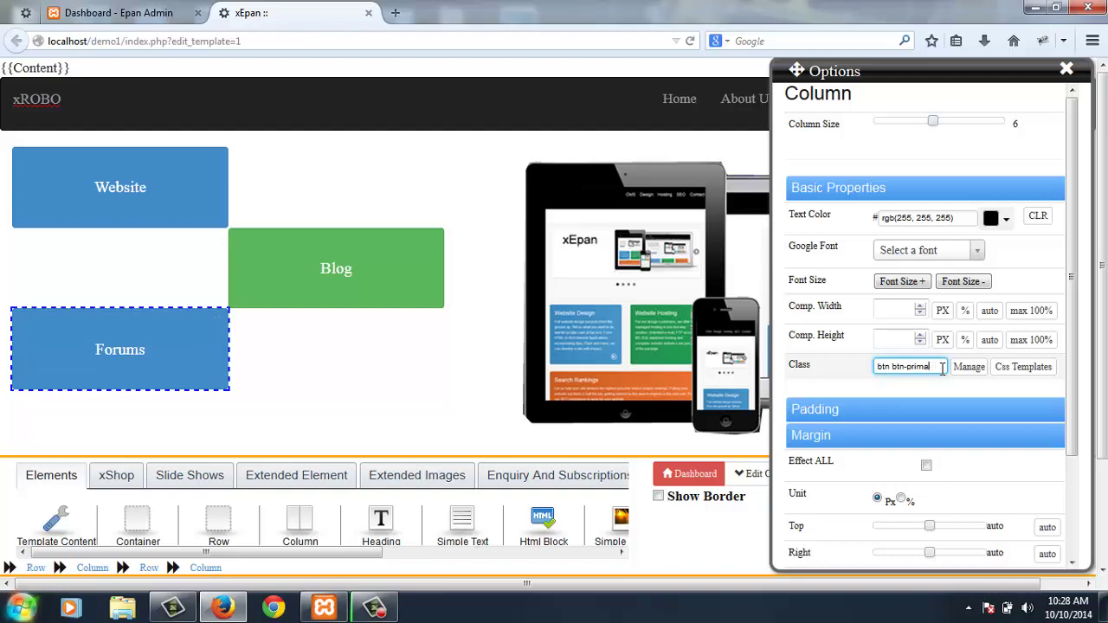
text(danger)
key(ctrl+s)
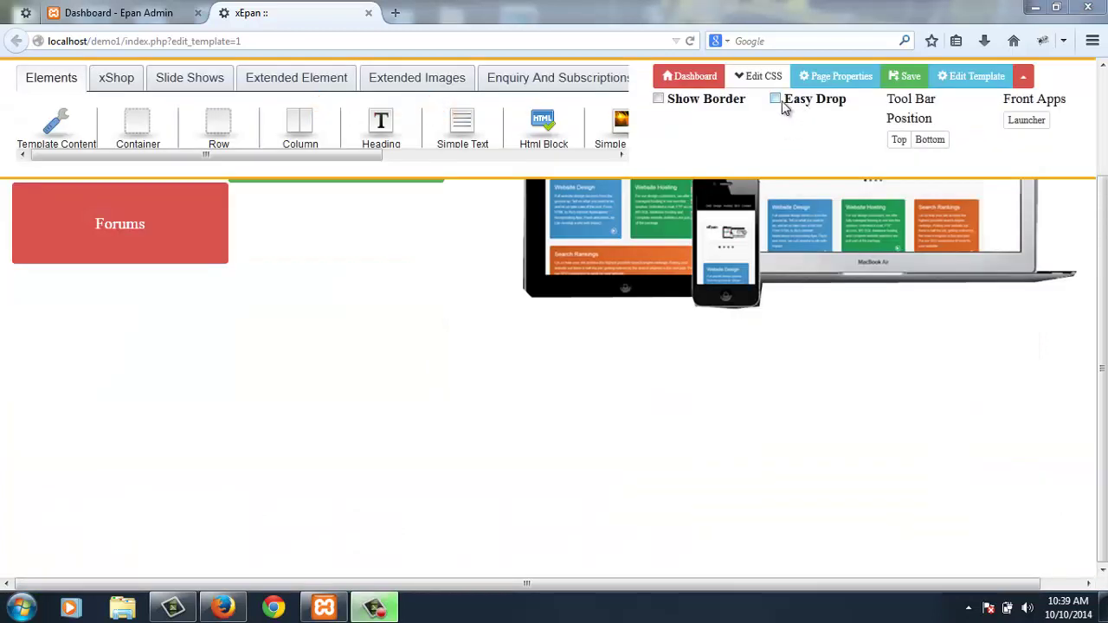
- Drop a Simple Text below Forums, paste the intro sentence, and enlarge it two steps
click(776, 99)
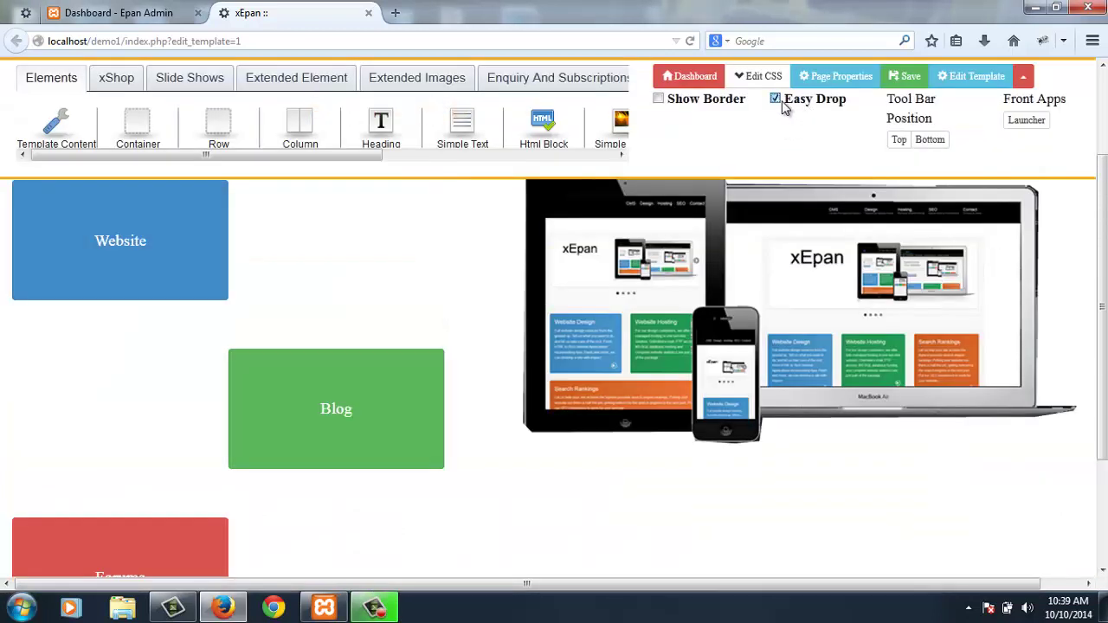
click(658, 99)
scroll(416, 129, down, 3)
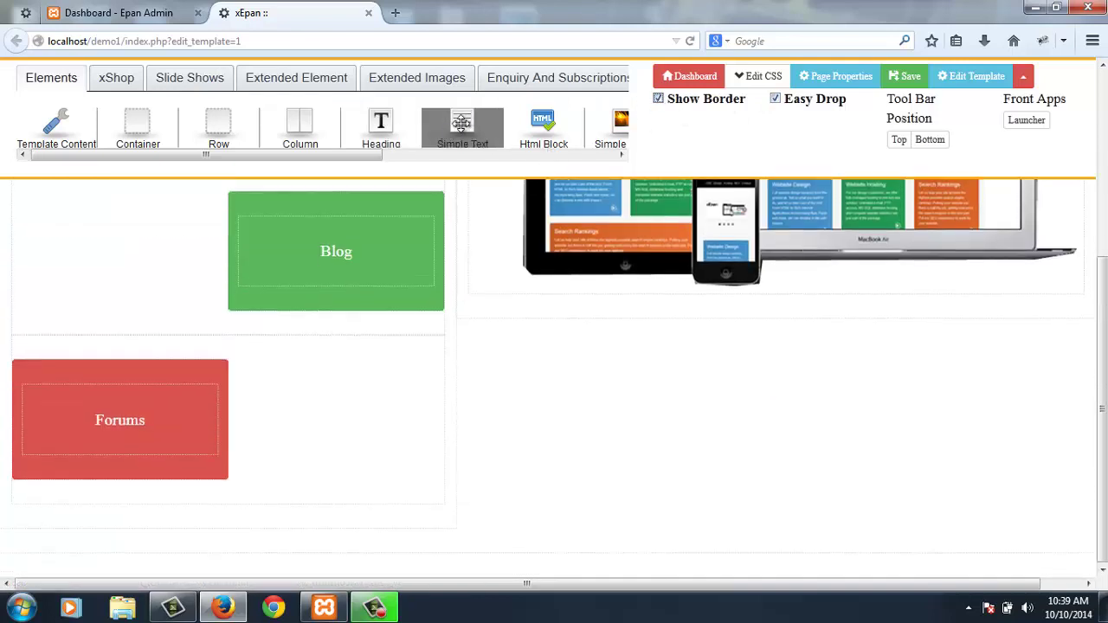
drag(459, 126, 305, 523)
click(307, 520)
key(ctrl+a)
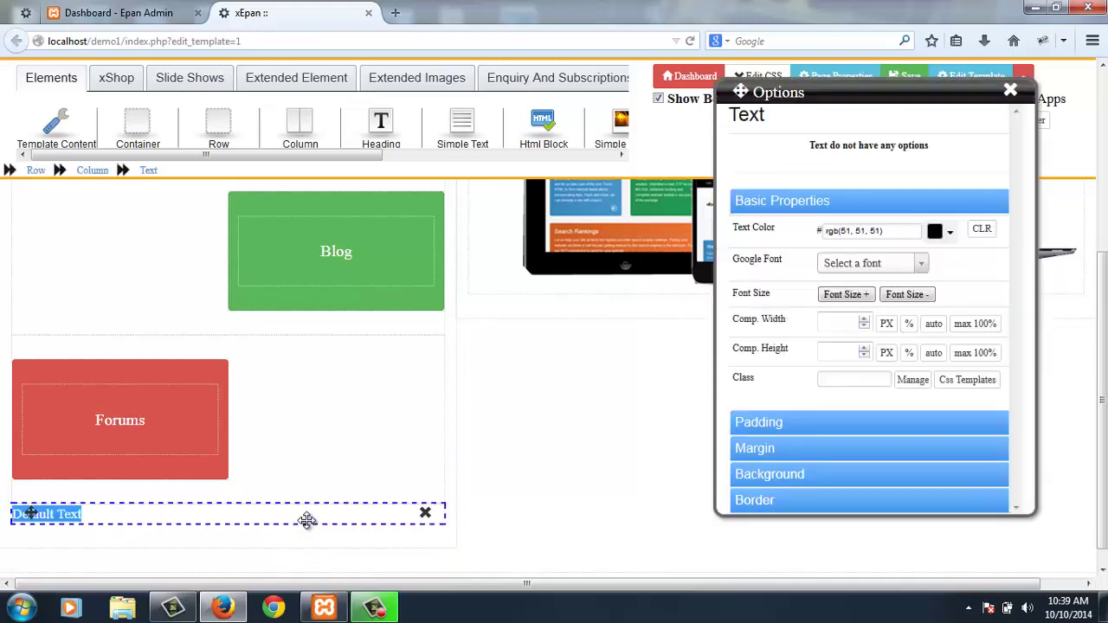
text(xEpan lets you create your own:)
click(855, 295)
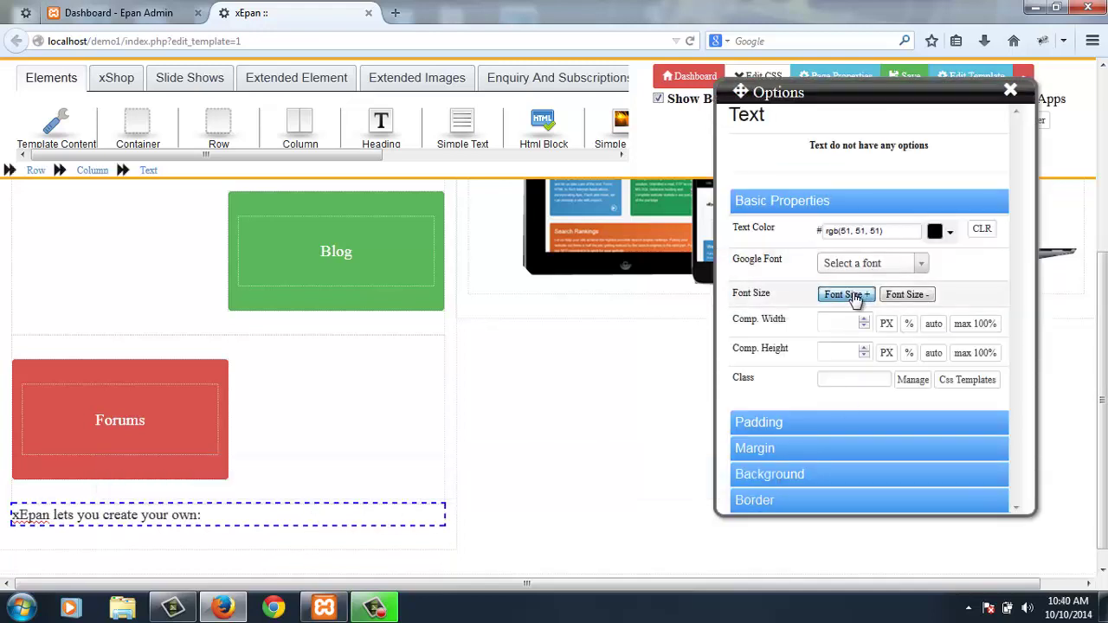
click(855, 296)
- Move the intro text block up above the Website button
key(ctrl+shift+comma)
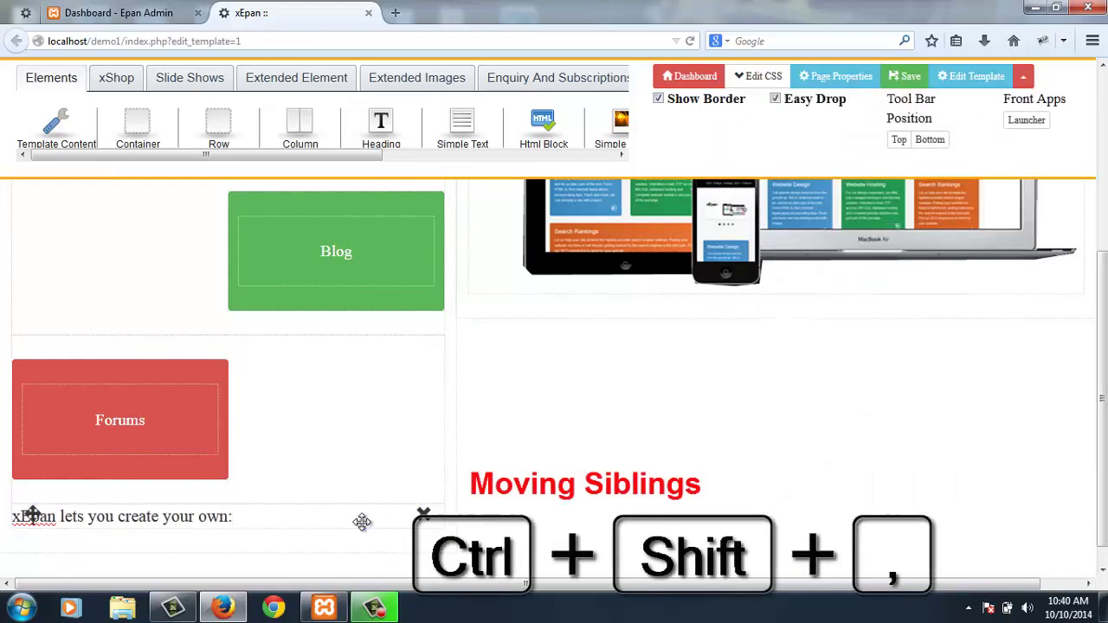
click(362, 521)
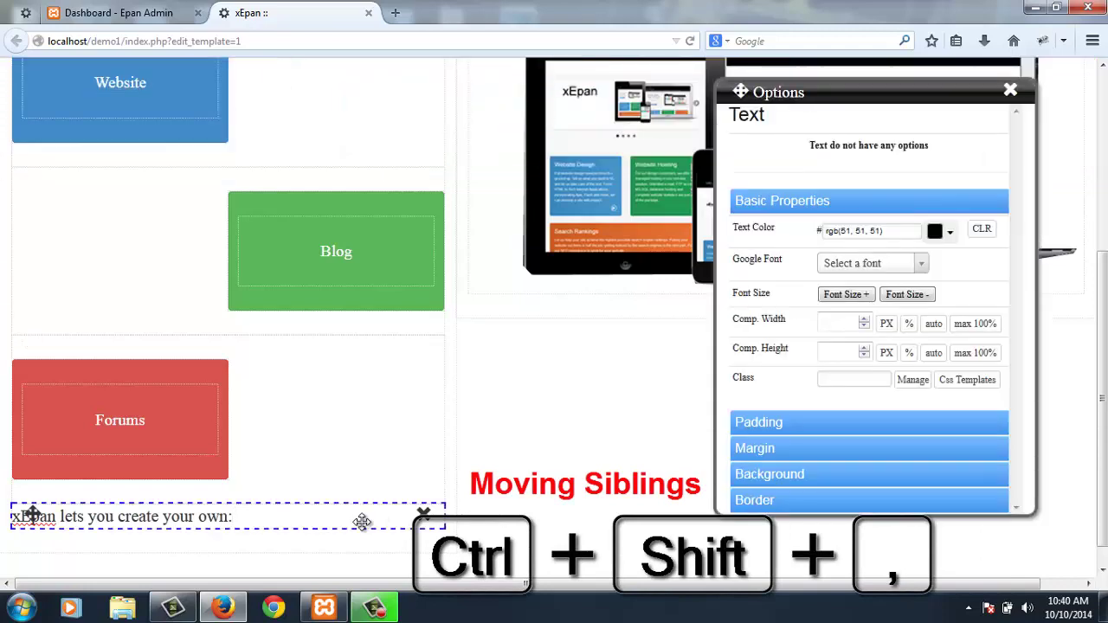
key(ctrl+shift+comma)
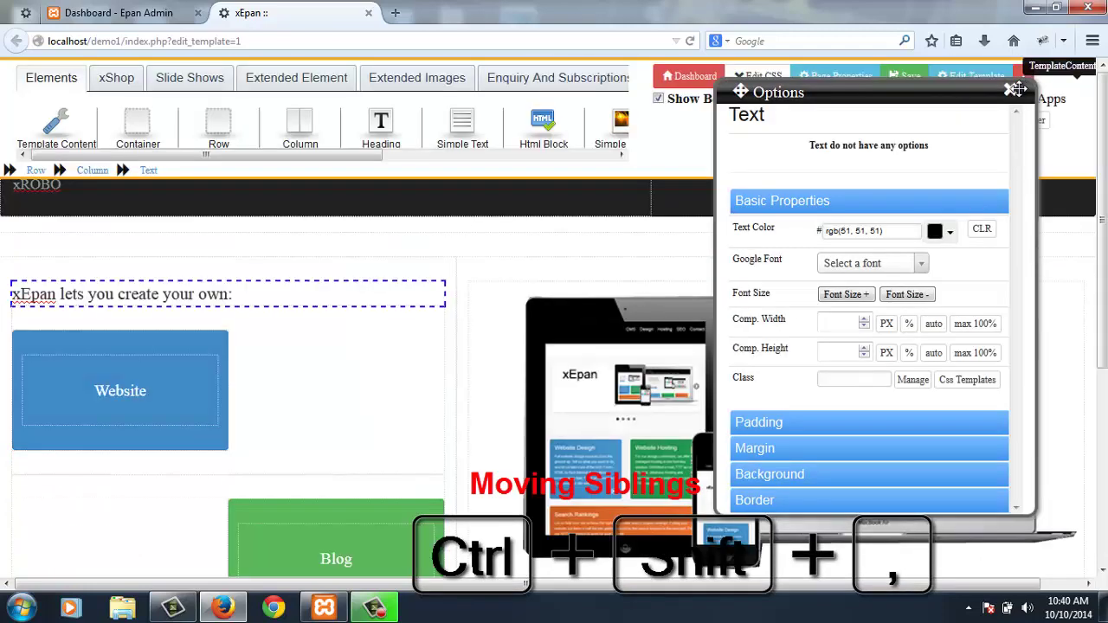
click(1010, 90)
- Turn off Easy Drop and borders, save the page, and add another Simple Text at the bottom
click(803, 104)
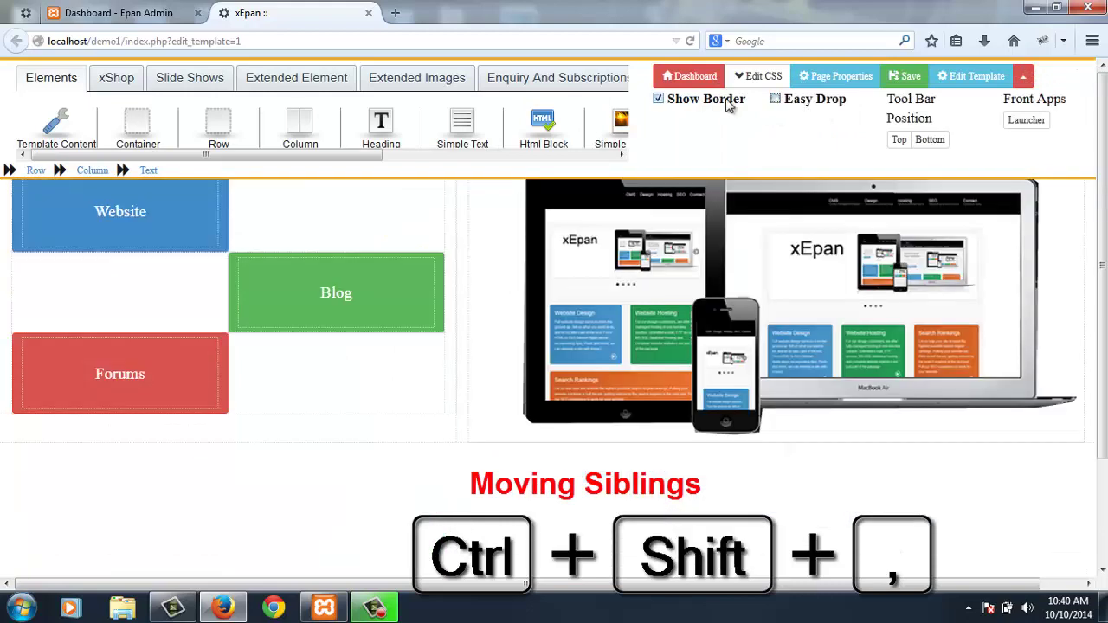
click(718, 100)
click(930, 139)
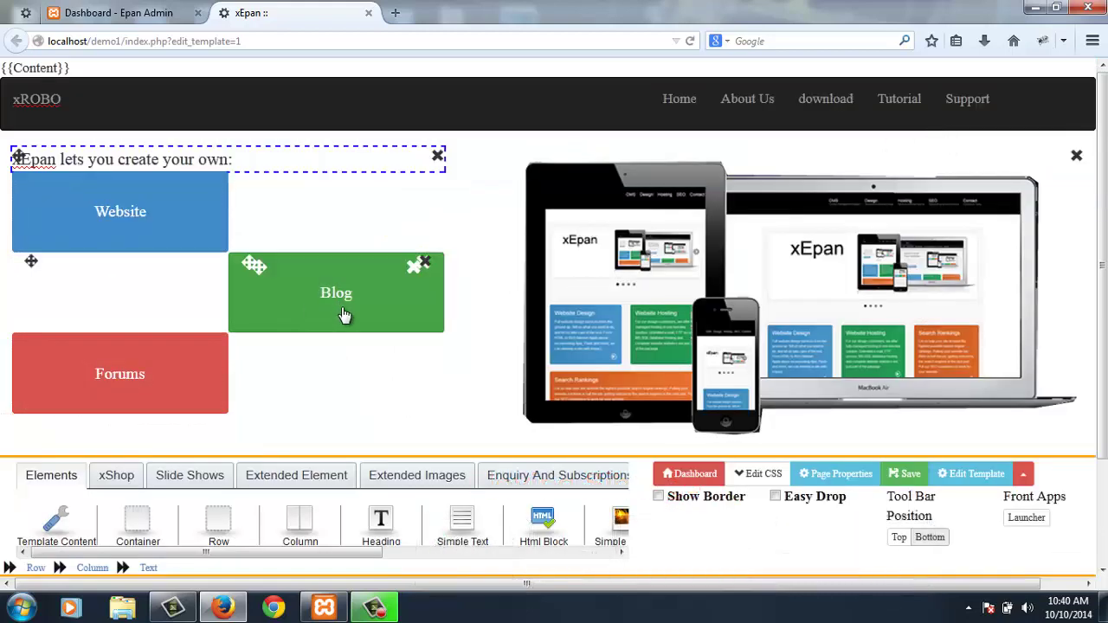
scroll(343, 311, down, 3)
key(ctrl+s)
scroll(359, 293, up, 3)
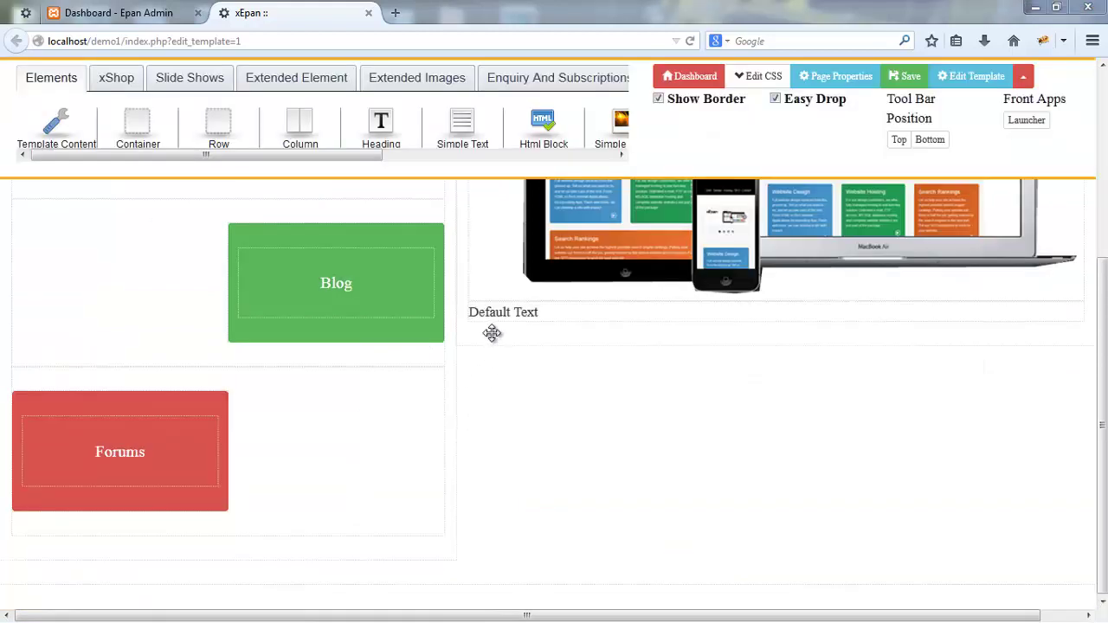
drag(450, 130, 402, 576)
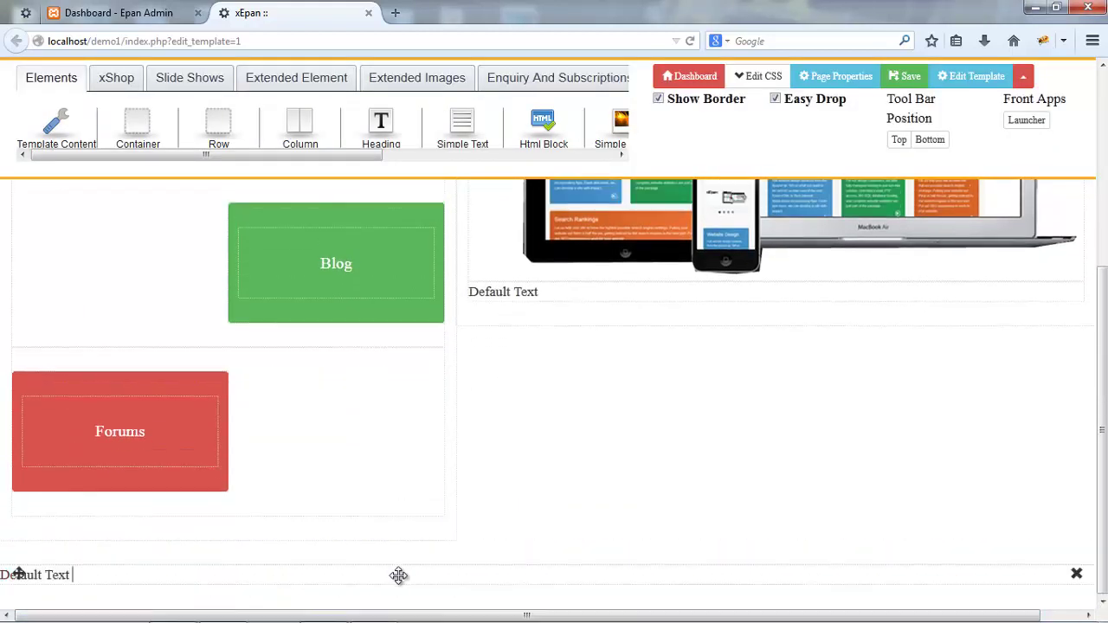
- Replace the new text with the '© Copyright (2014) Xavoc Technocrats Pvt. Ltd.' line and set its class
click(396, 576)
key(ctrl+a)
text(© Copyright (2014) Xavoc Technocrats Pvt. Ltd.)
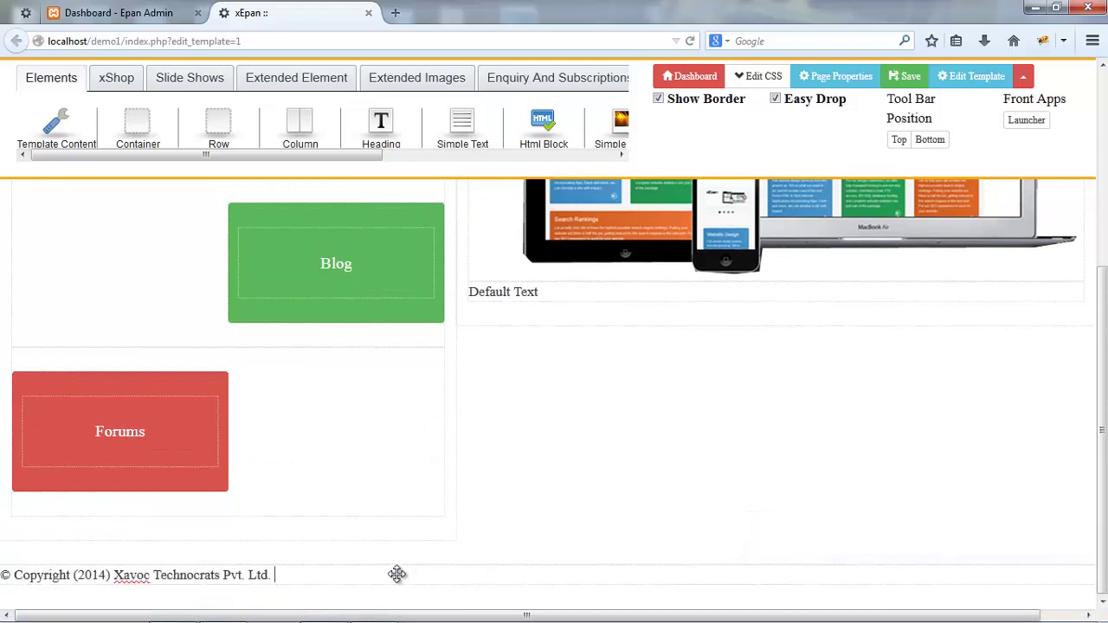
double_click(397, 576)
click(818, 185)
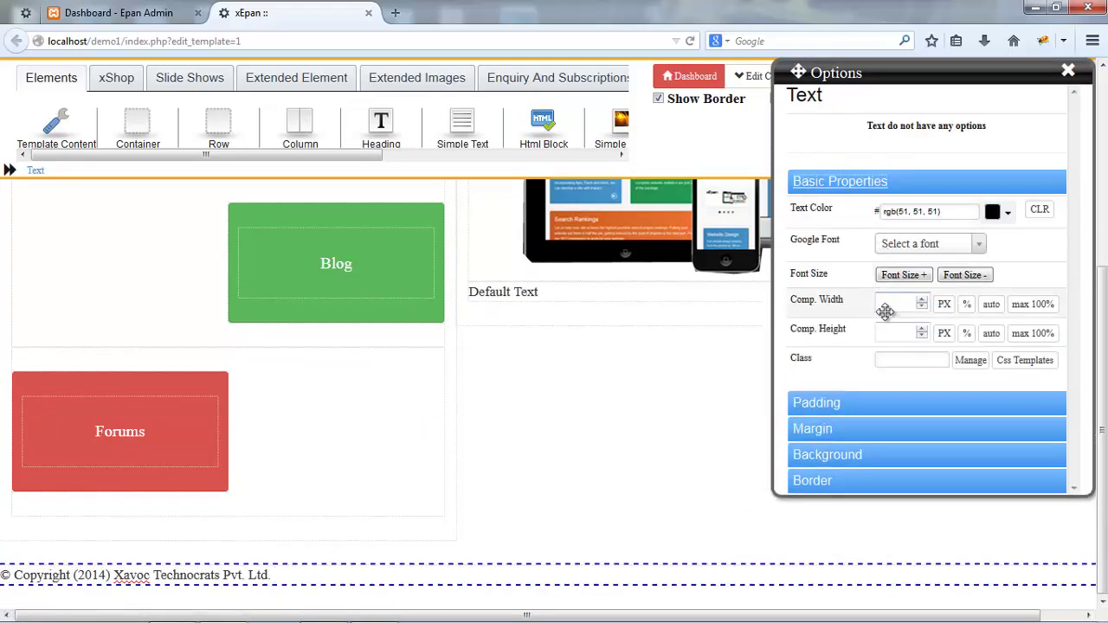
click(911, 366)
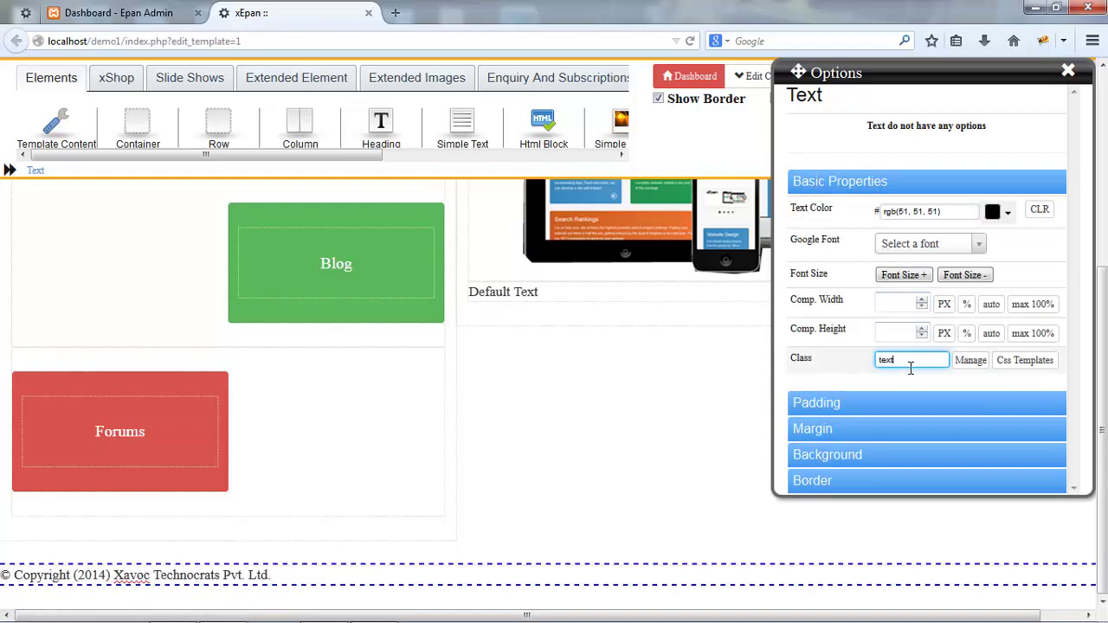
key(Tab)
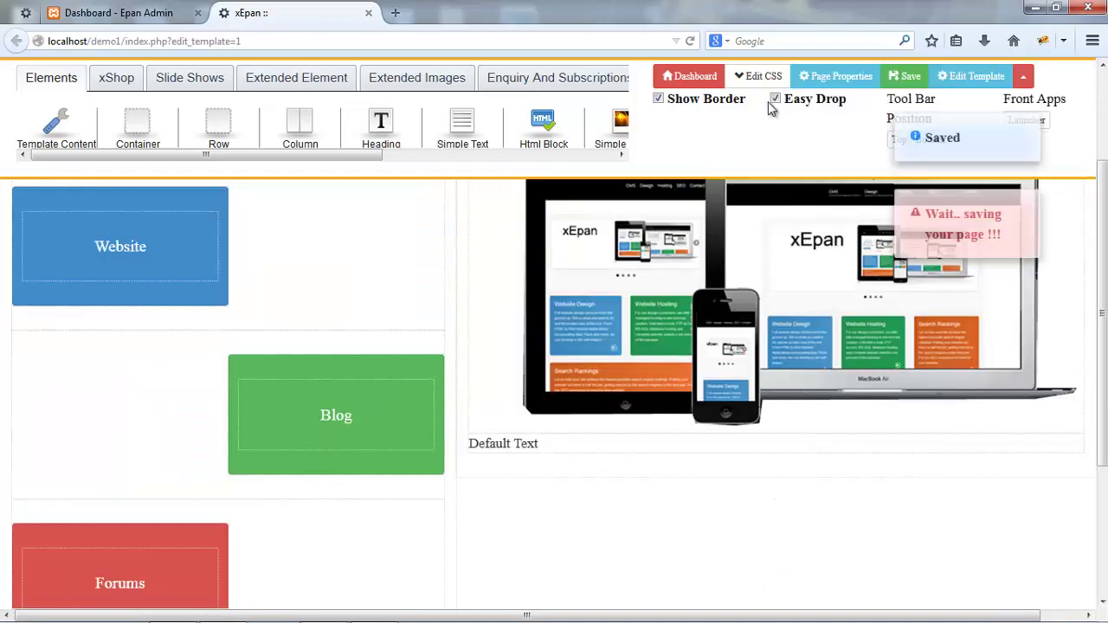
- Switch off Easy Drop and Show Border and save the template with Ctrl+S
click(773, 100)
click(702, 98)
scroll(661, 208, up, 3)
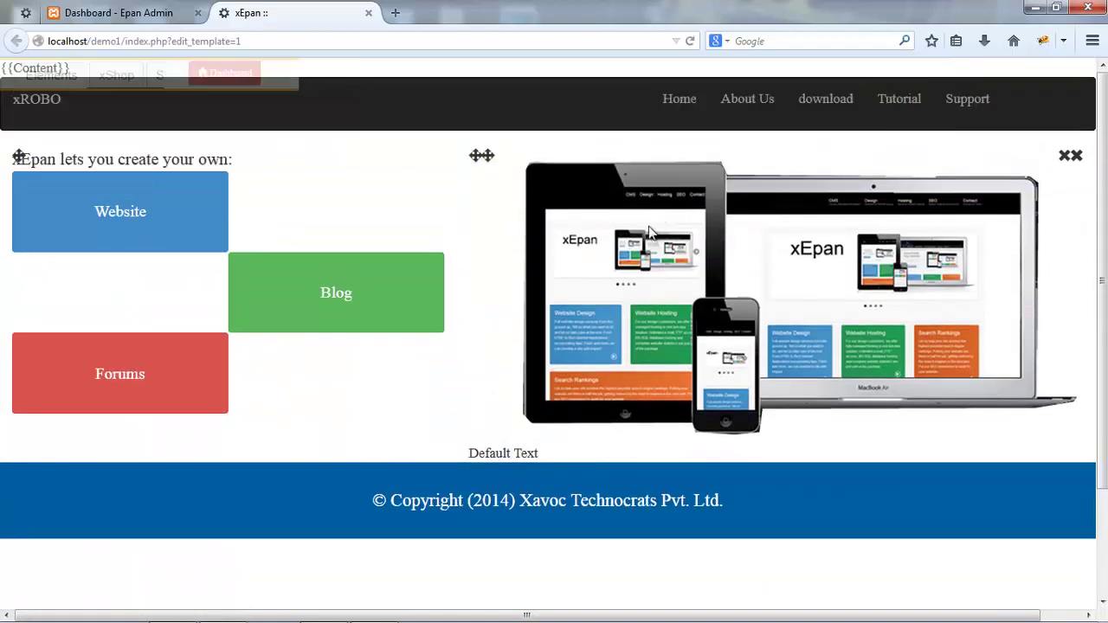
key(ctrl+s)
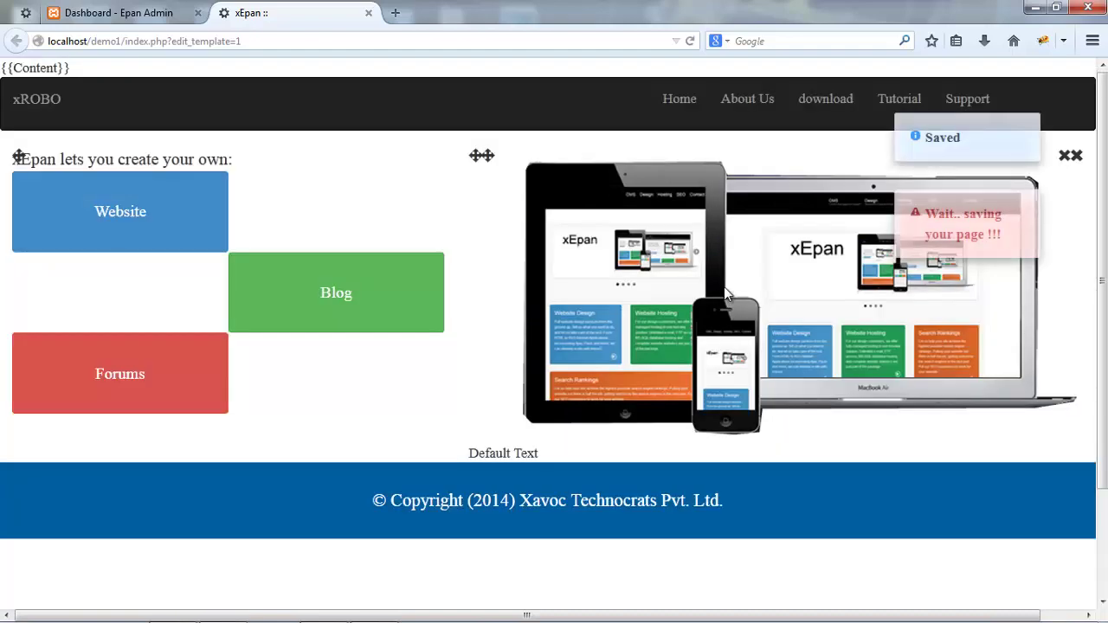
mouse_move(900, 461)
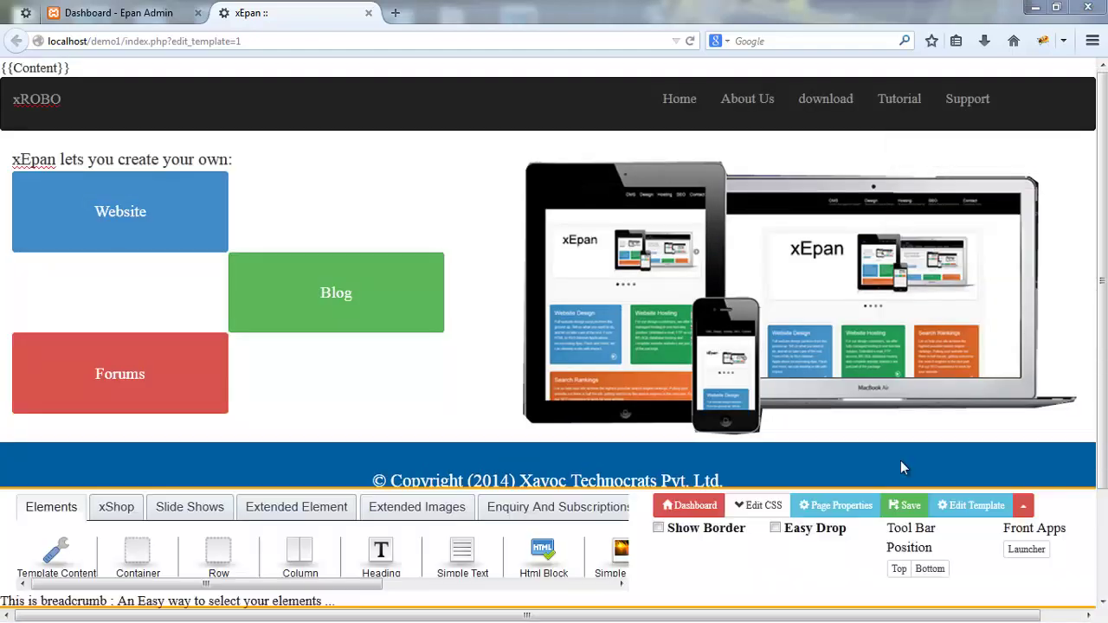
- Launch Live Edit on the home page from the pages list, retrying via Dashboard > Epan Pages
click(778, 473)
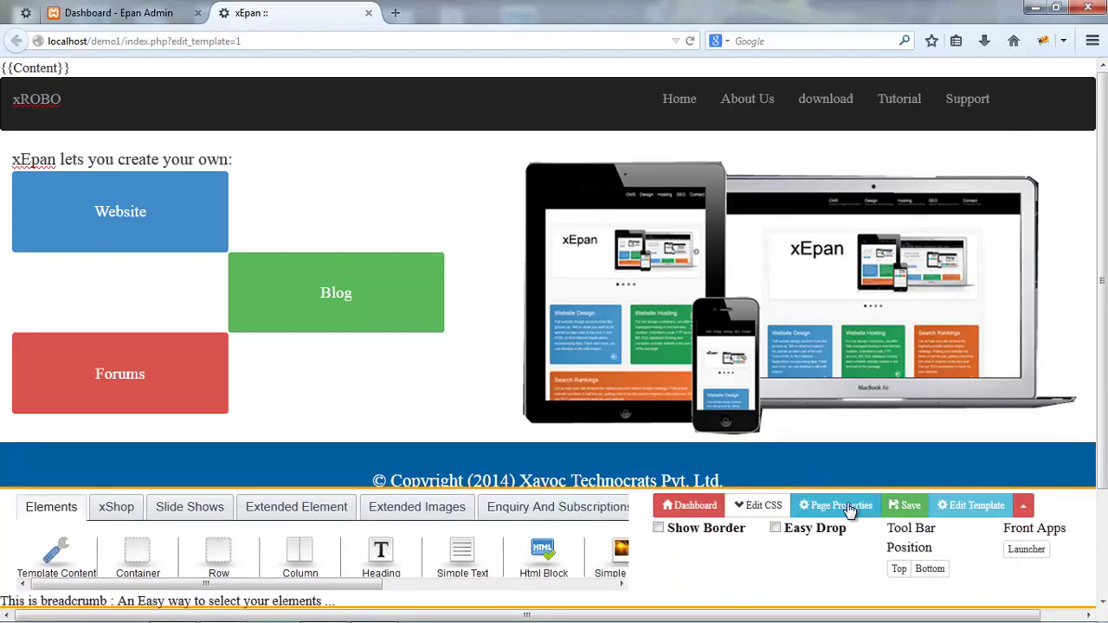
scroll(850, 510, down, 3)
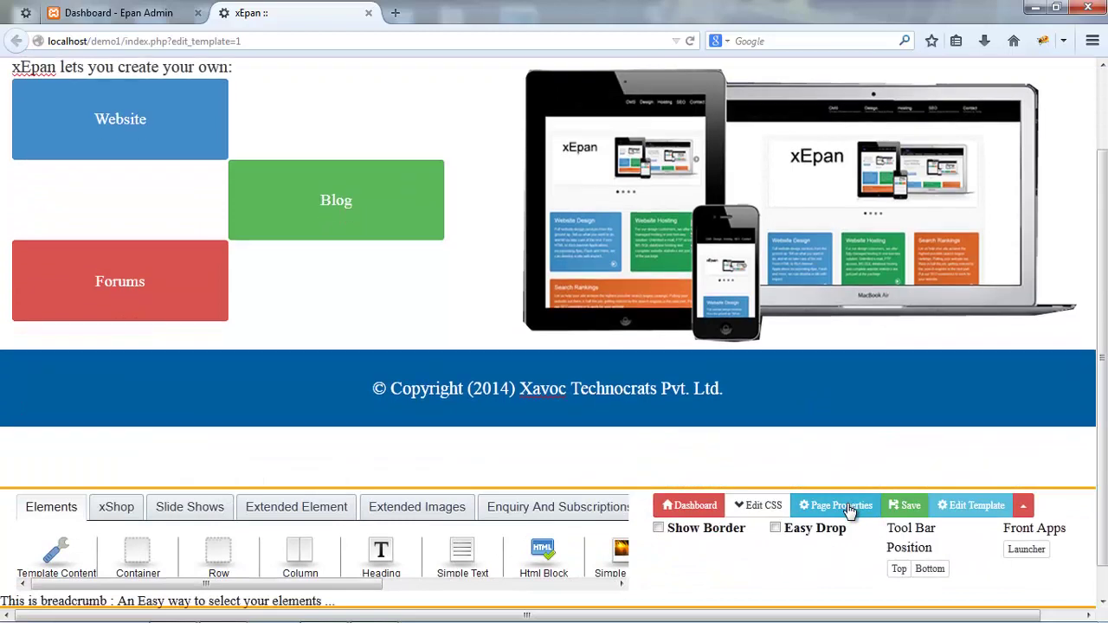
scroll(850, 510, up, 3)
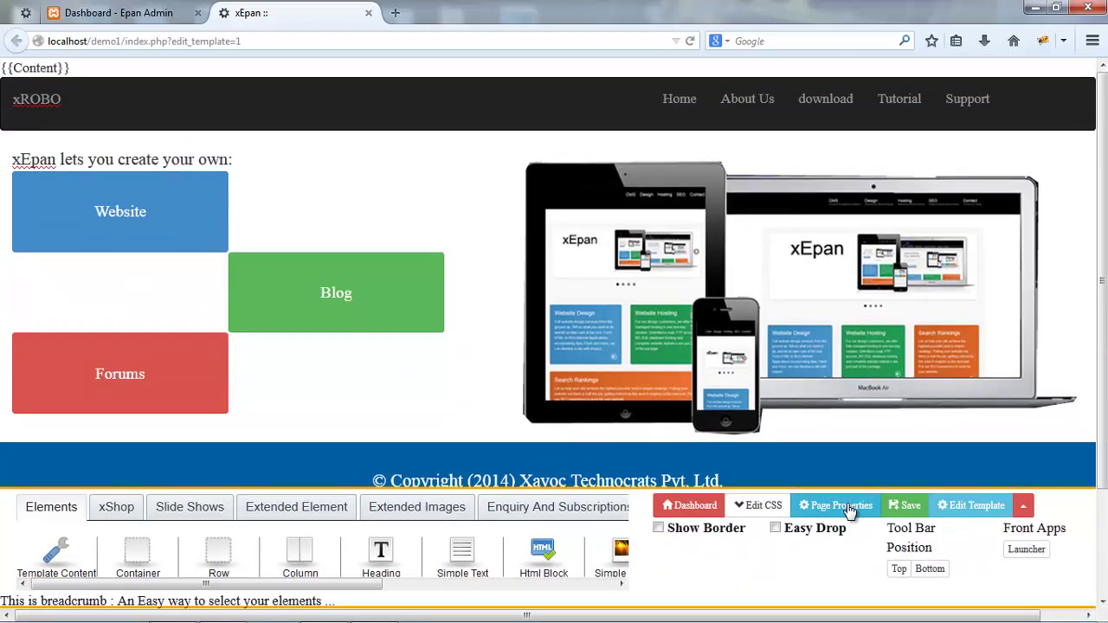
click(848, 509)
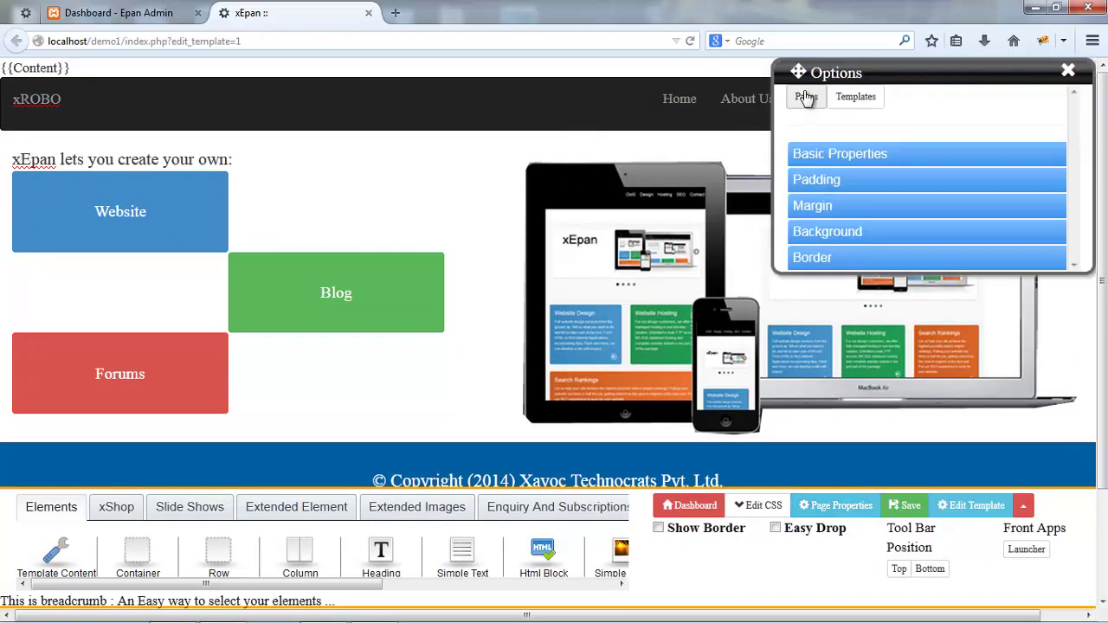
click(801, 96)
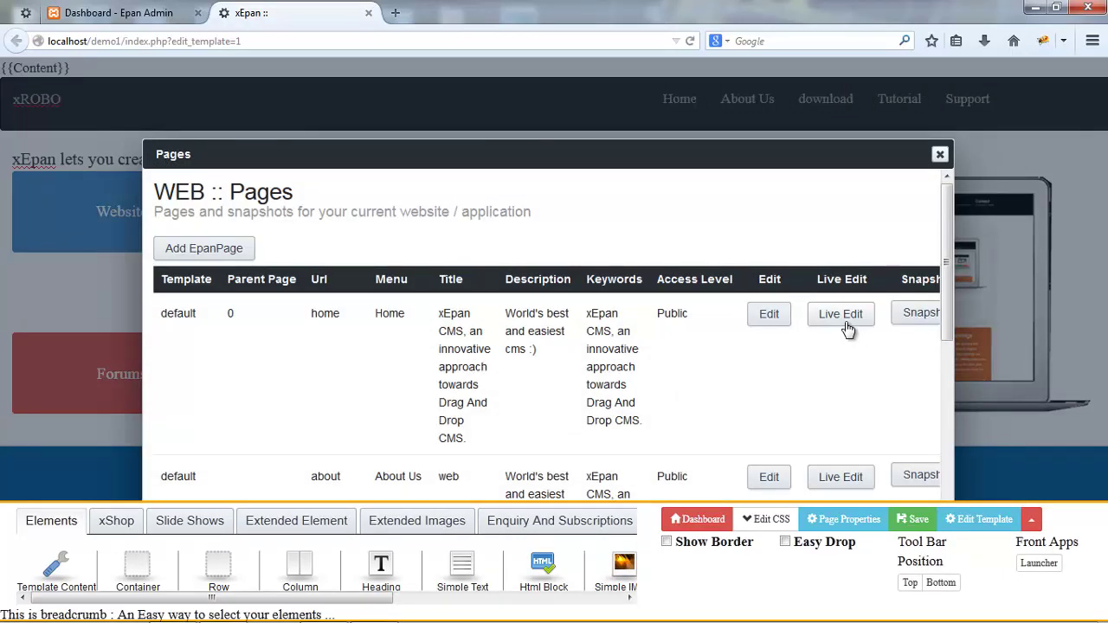
click(845, 320)
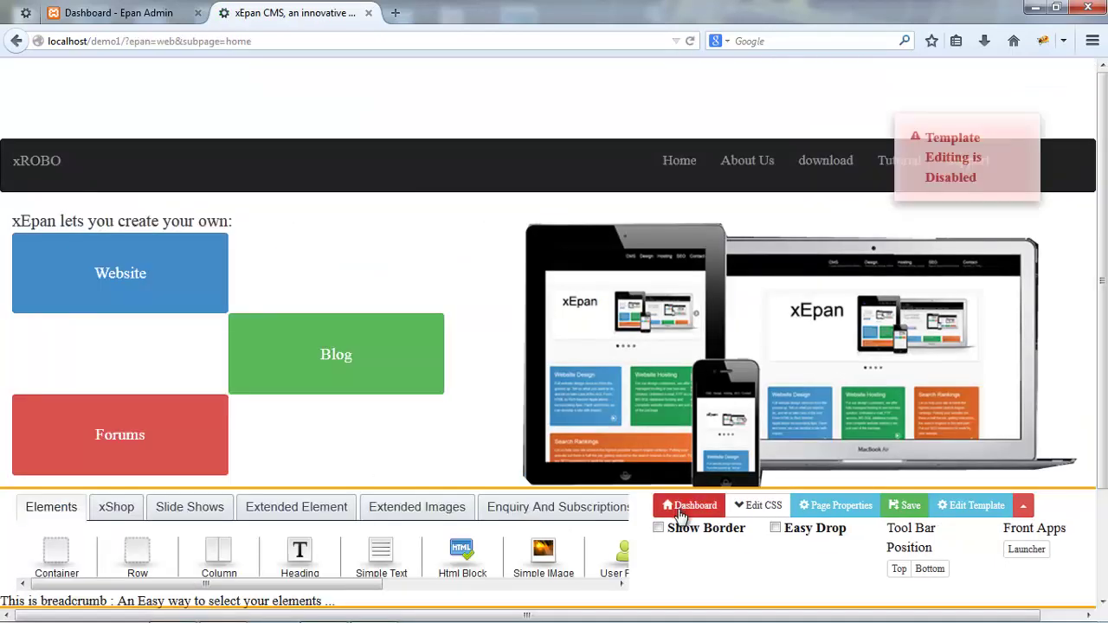
click(680, 516)
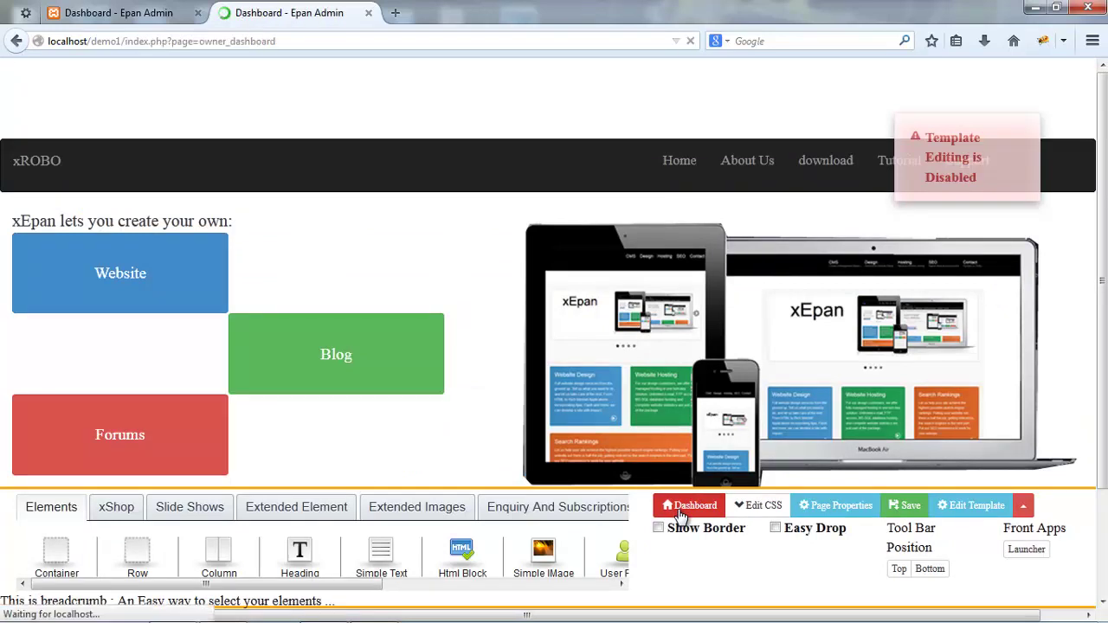
click(76, 220)
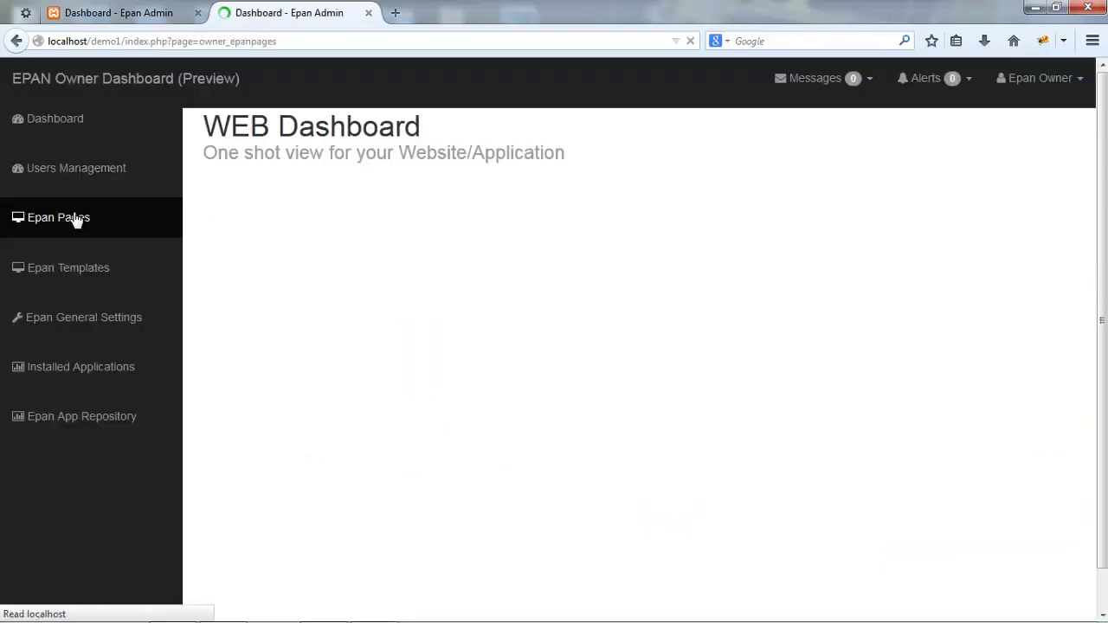
click(900, 249)
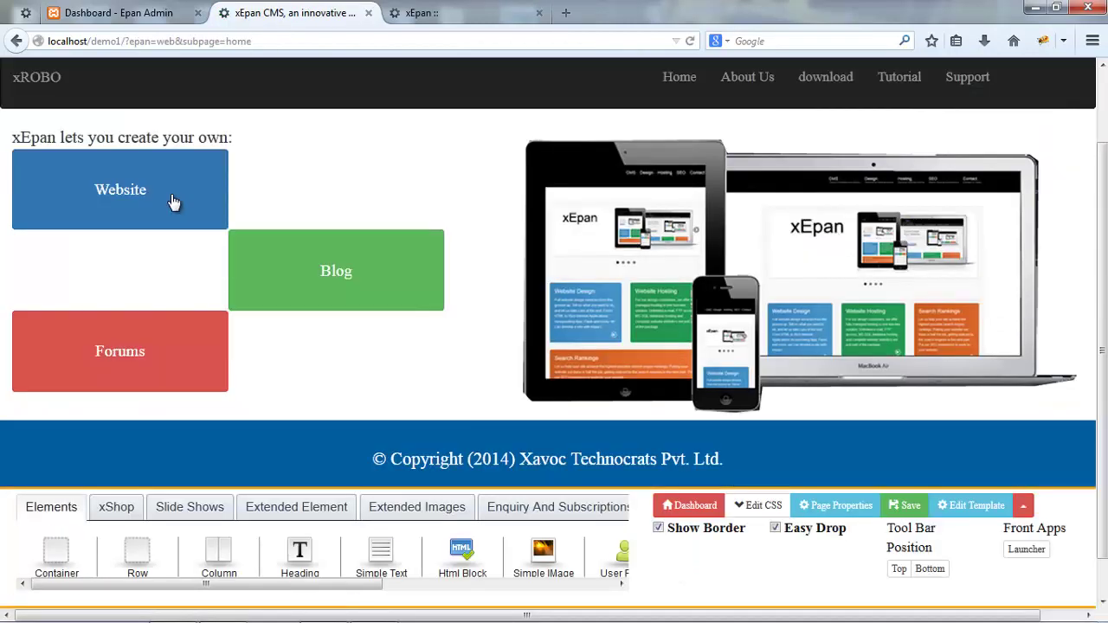
- Add a container at the top of the home page holding a centred tagline text
key(F2)
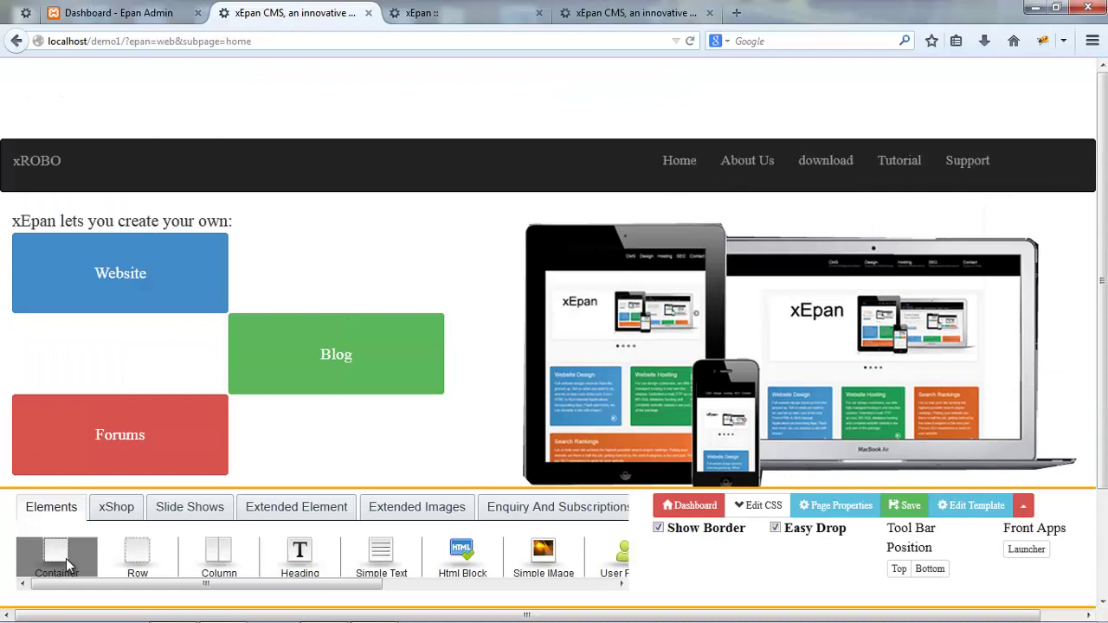
drag(66, 558, 340, 96)
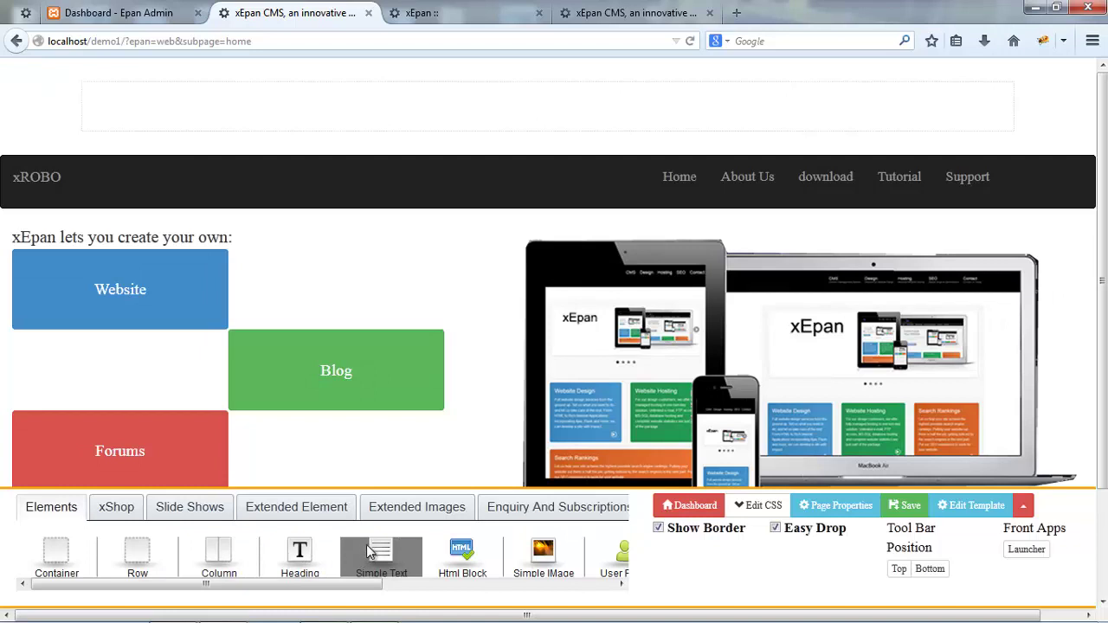
drag(387, 202, 370, 124)
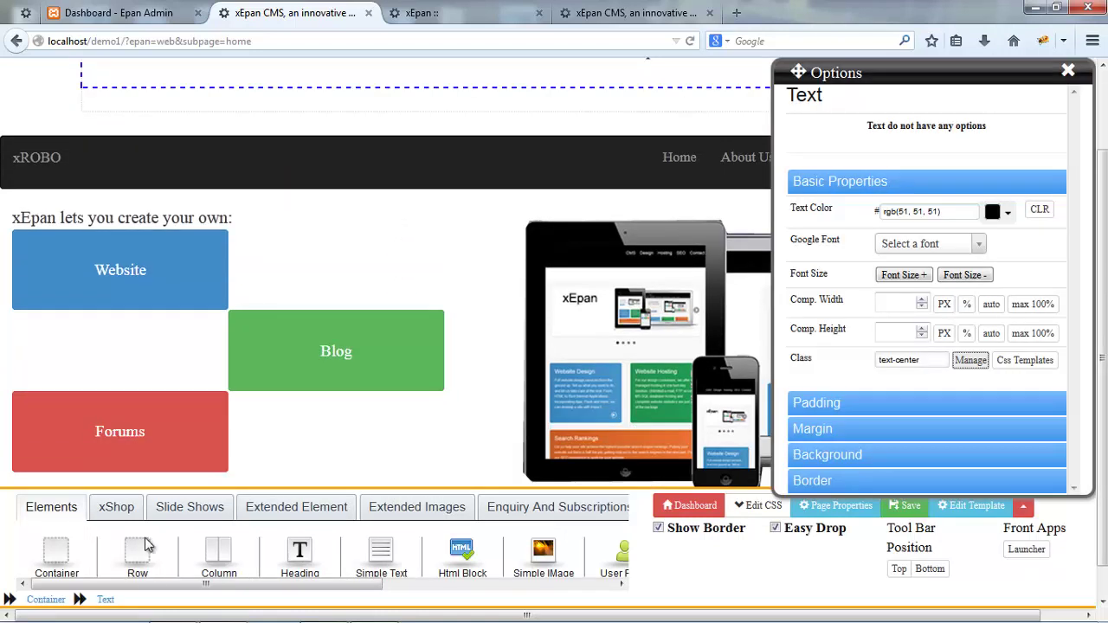
scroll(146, 554, up, 2)
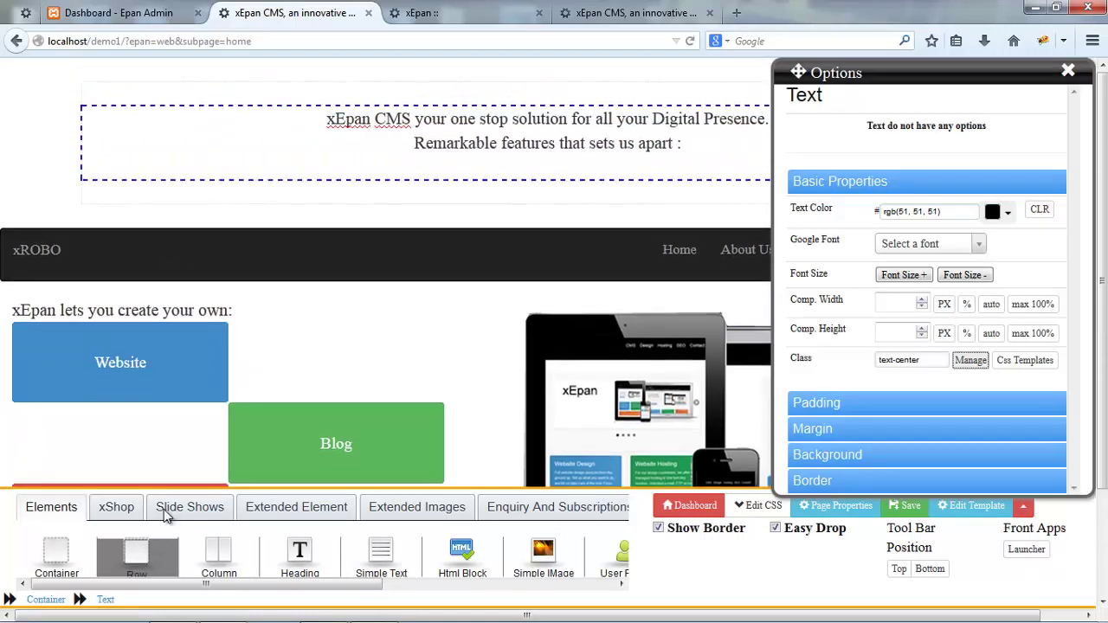
- Add a row with an image column, then copy it into three feature tiles
drag(167, 516, 241, 199)
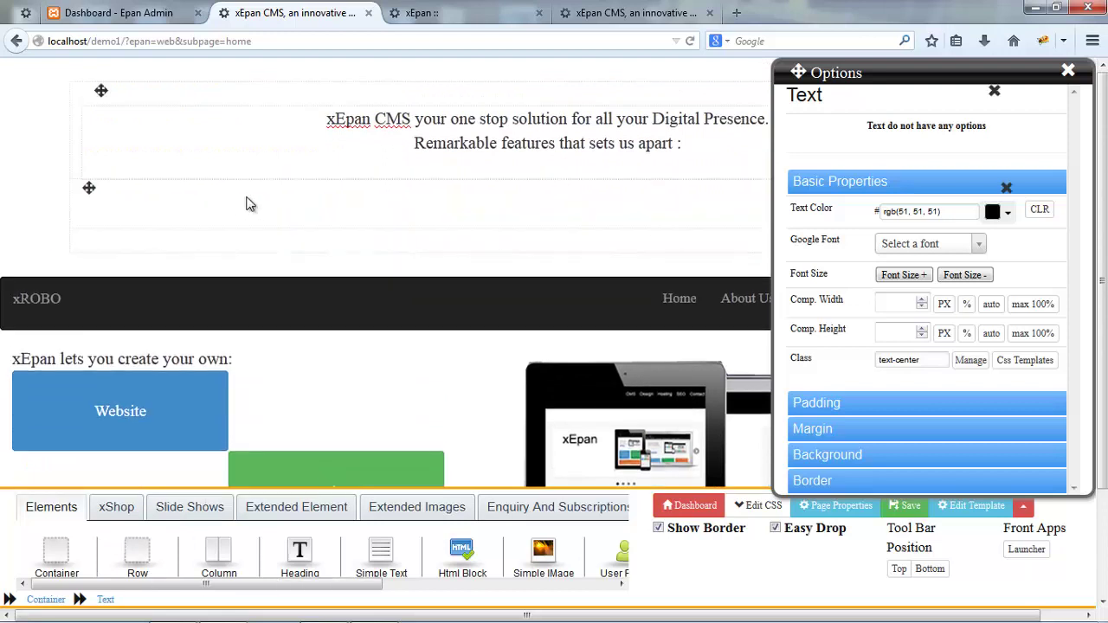
click(247, 199)
drag(227, 549, 249, 218)
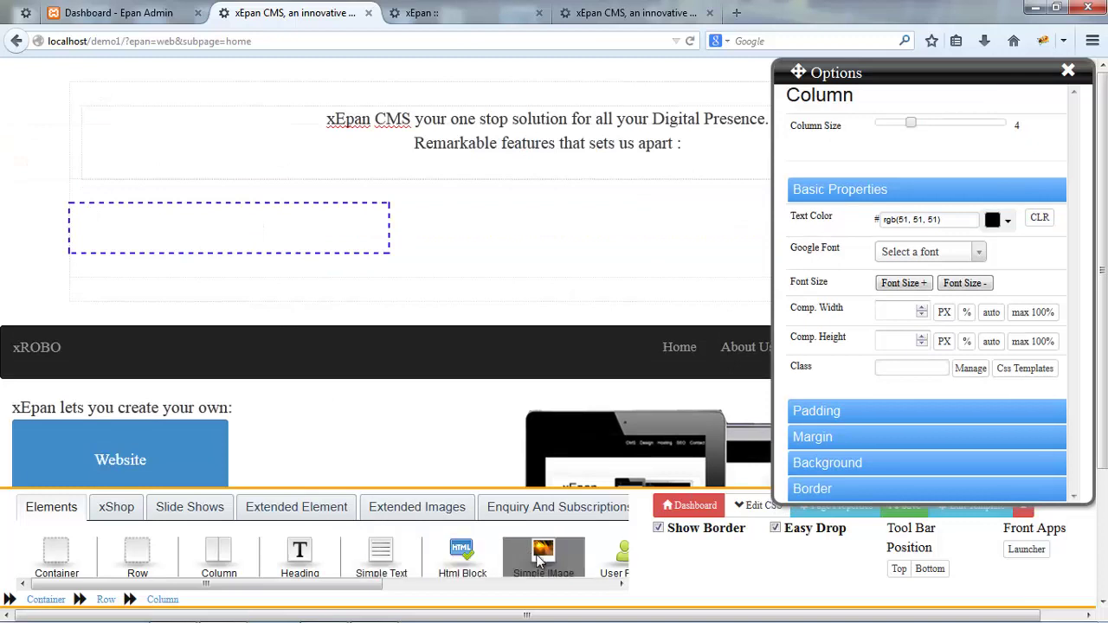
drag(539, 561, 297, 246)
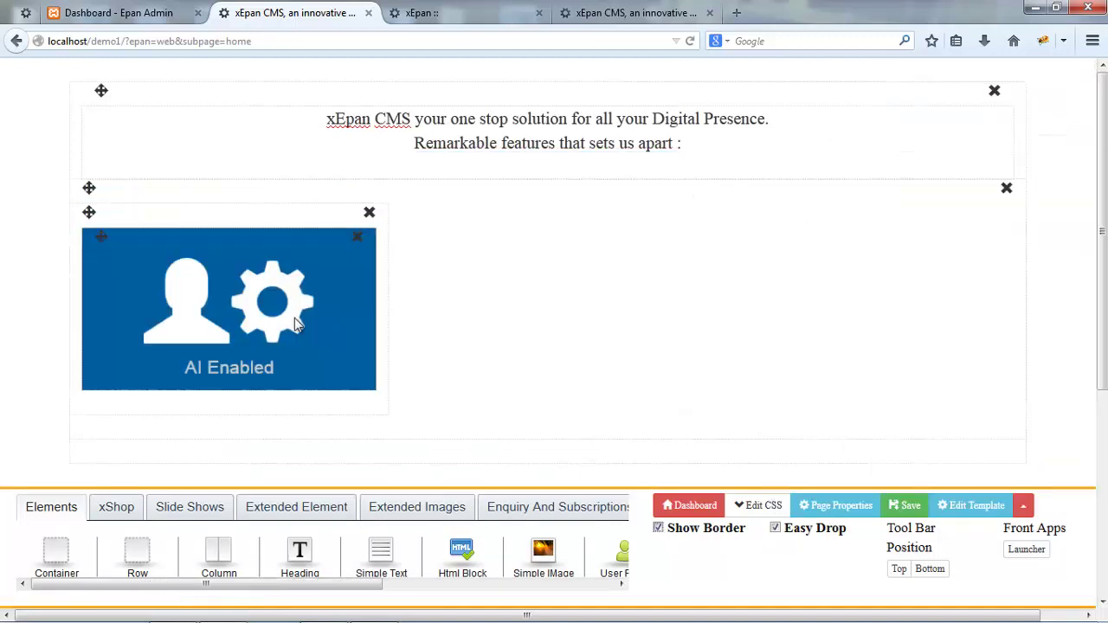
click(295, 318)
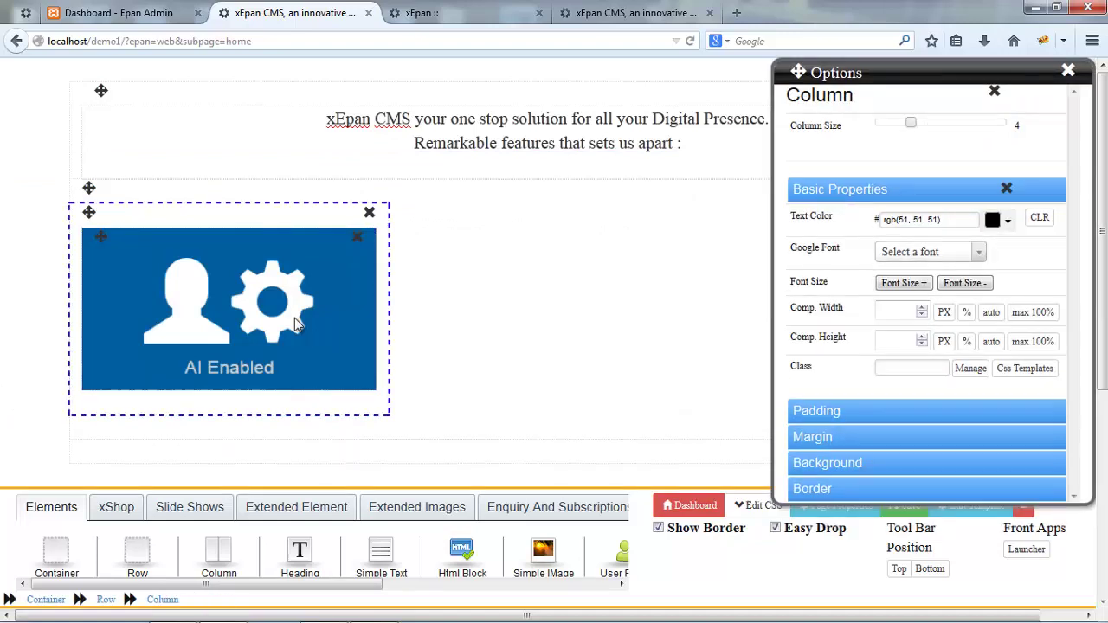
key(ctrl+v)
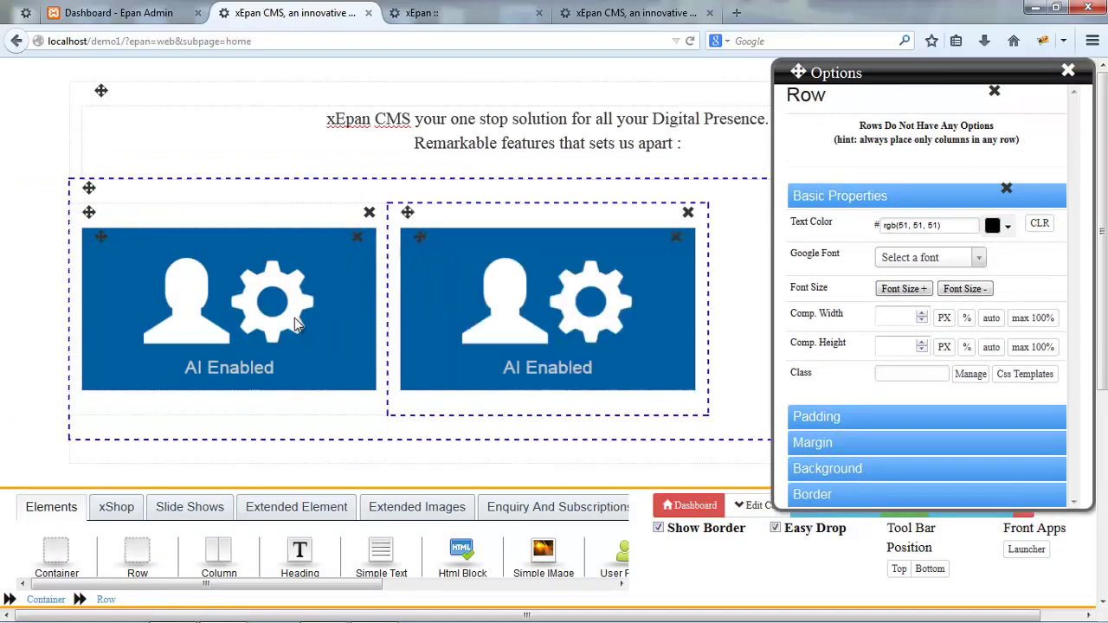
click(294, 322)
key(ctrl+shift+Up)
key(ctrl+v)
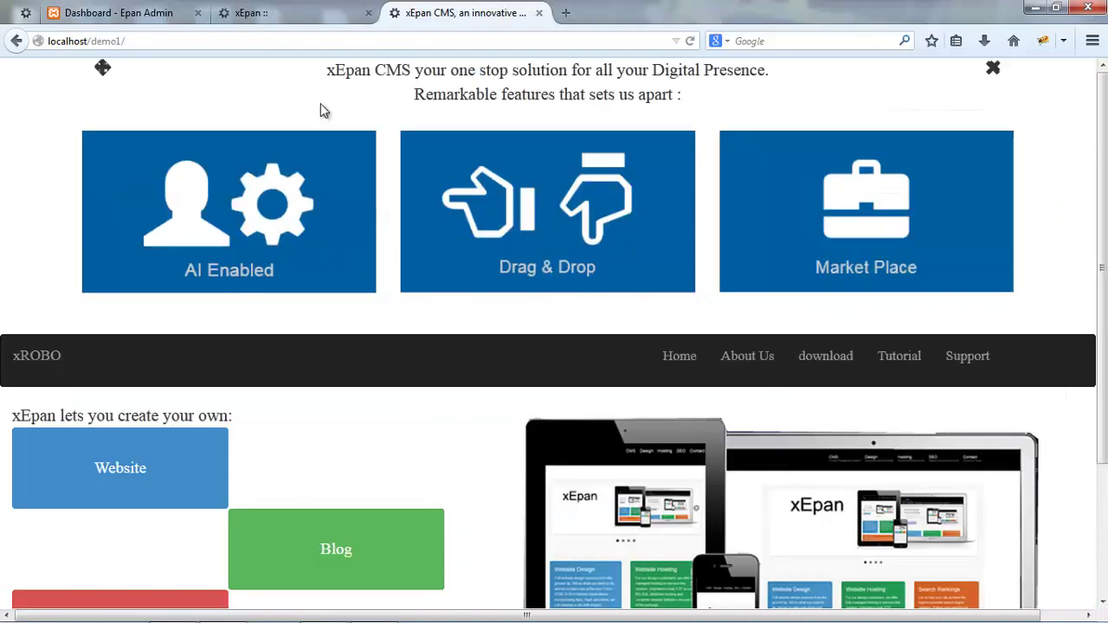
scroll(569, 213, down, 3)
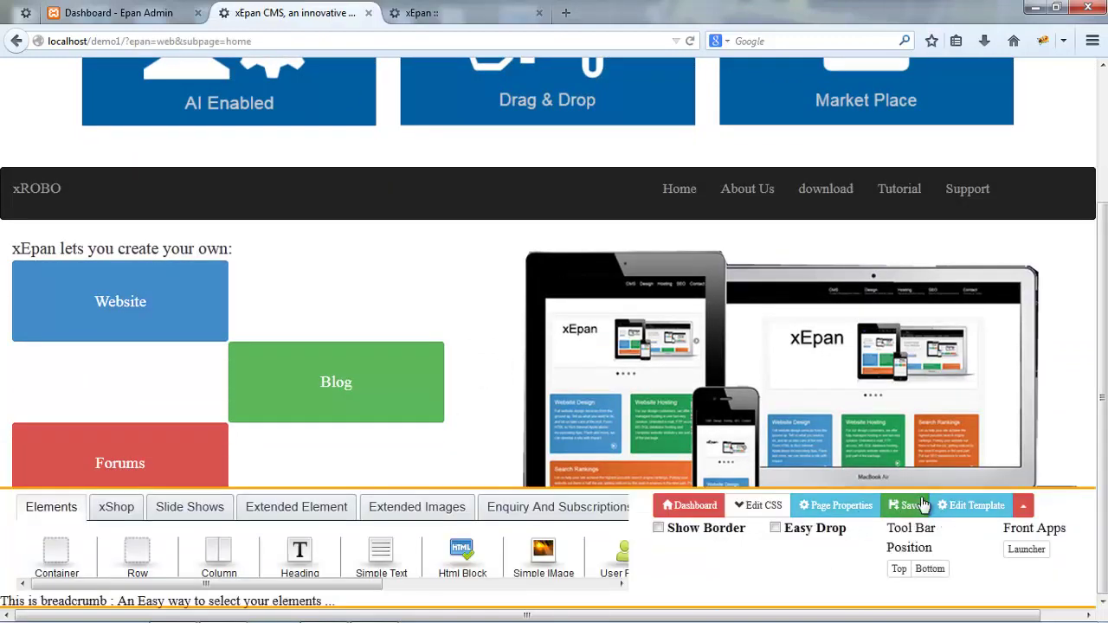
- In the site template, move the {{Content}} block above the copyright footer and save
click(961, 505)
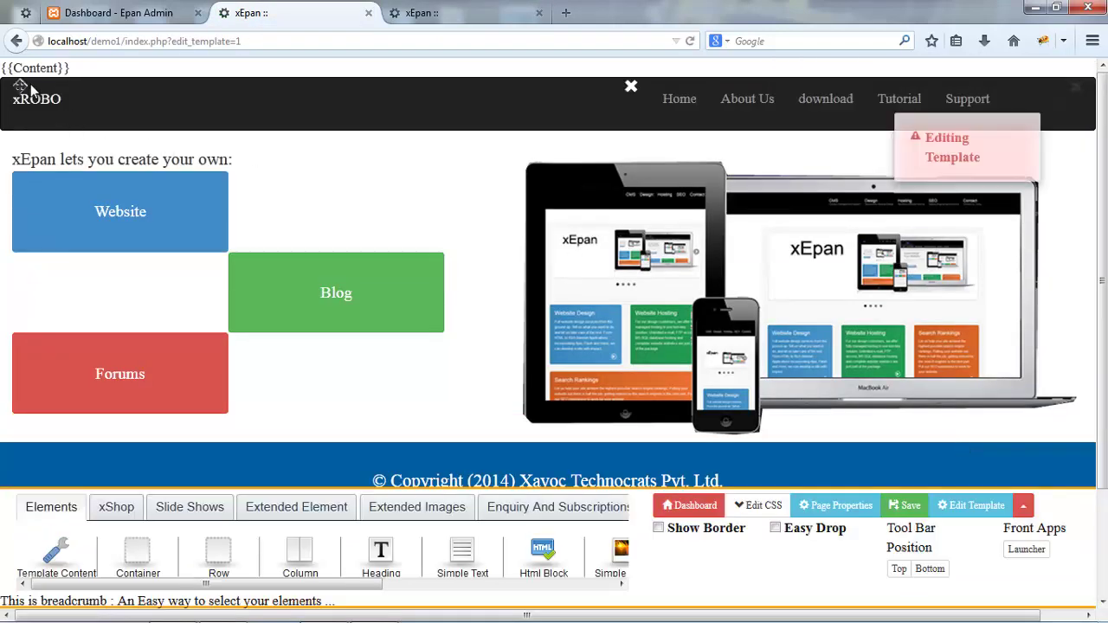
drag(24, 67, 296, 452)
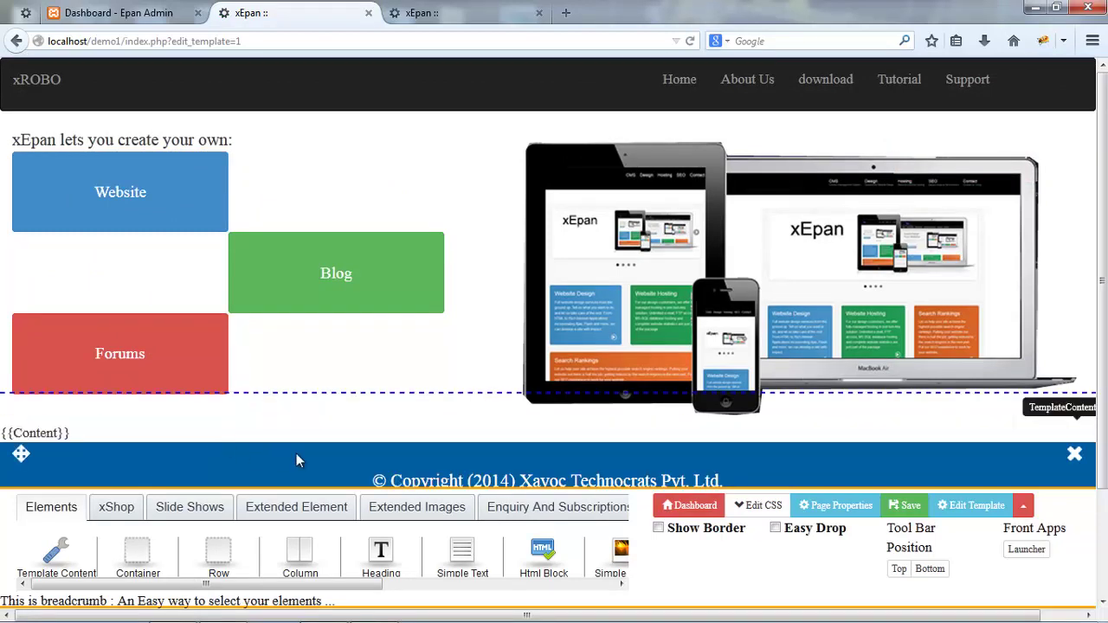
key(ctrl+s)
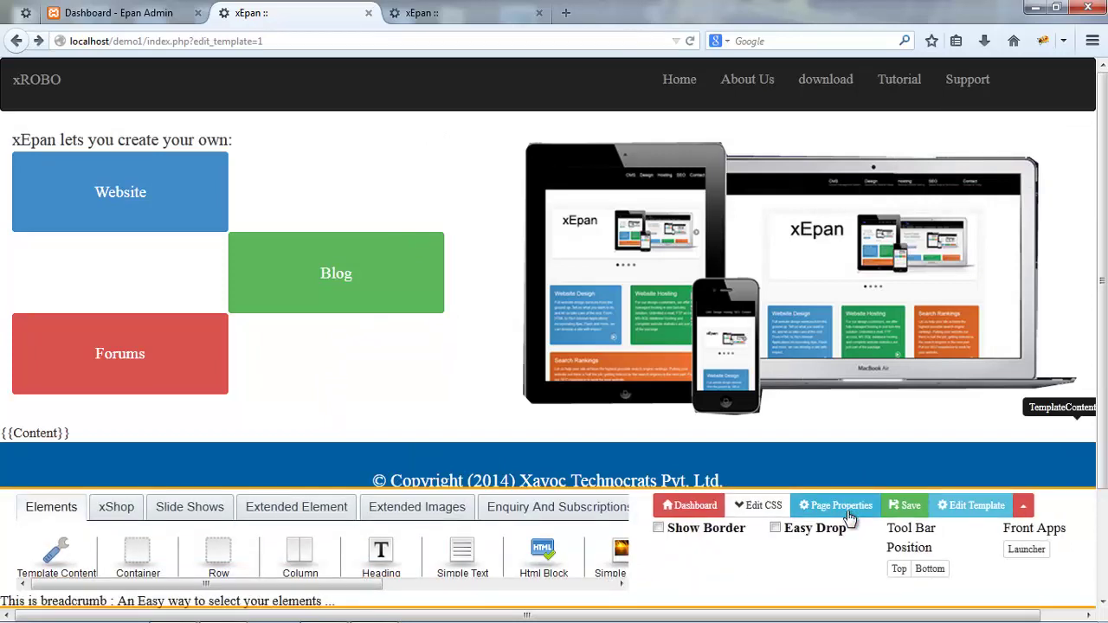
- Reopen the home page in Live Edit, review the tiles below the banner, then open Contact
click(849, 517)
click(814, 95)
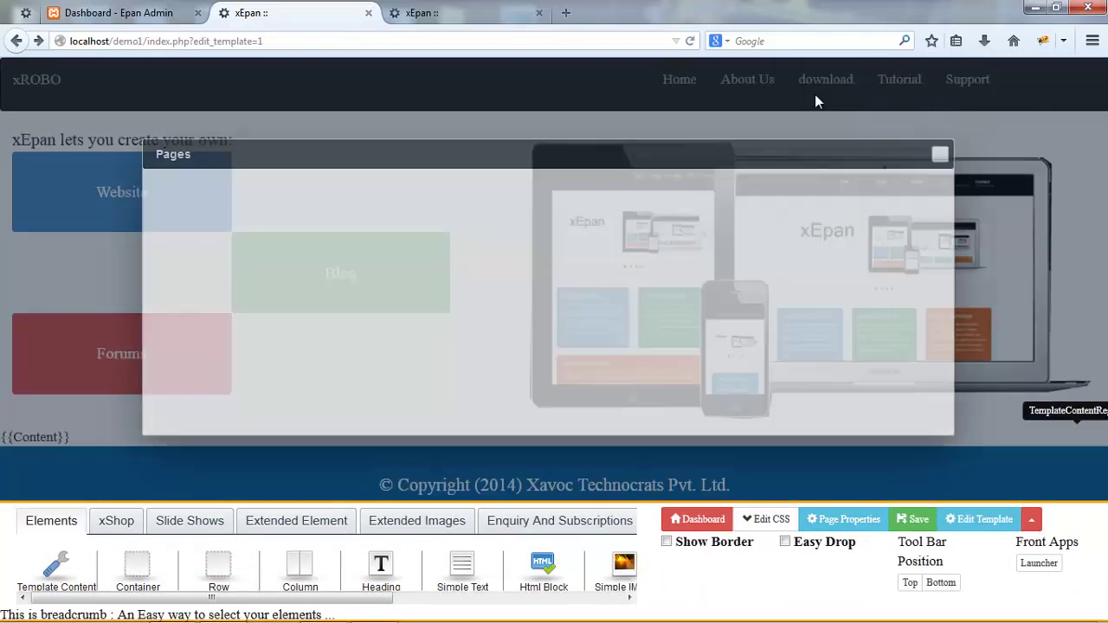
click(838, 315)
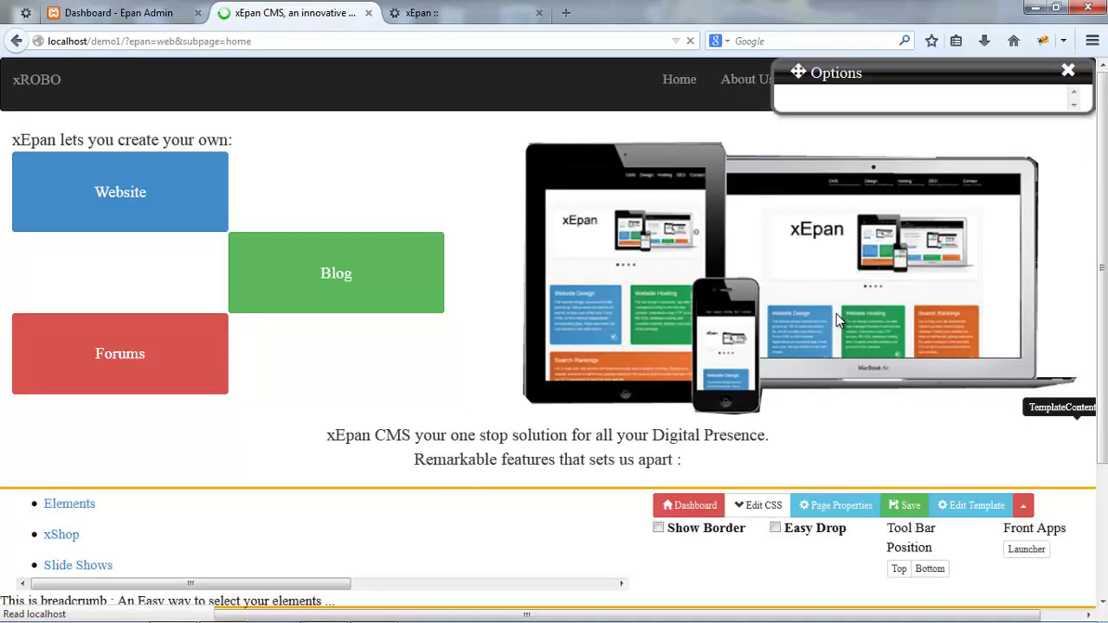
scroll(836, 314, down, 4)
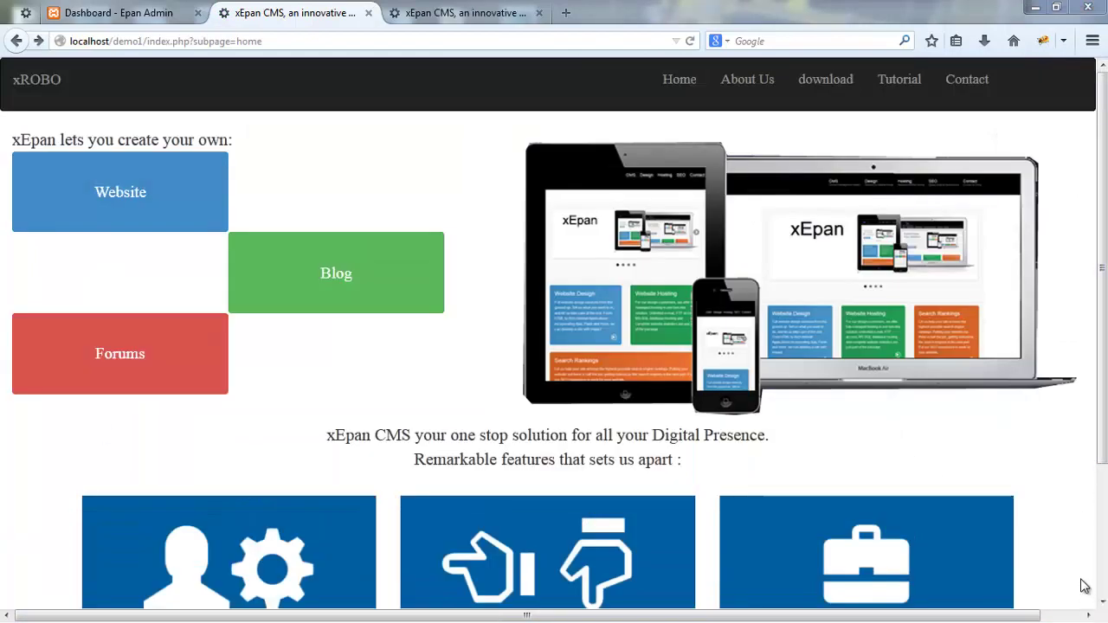
scroll(1085, 586, down, 2)
scroll(982, 116, up, 2)
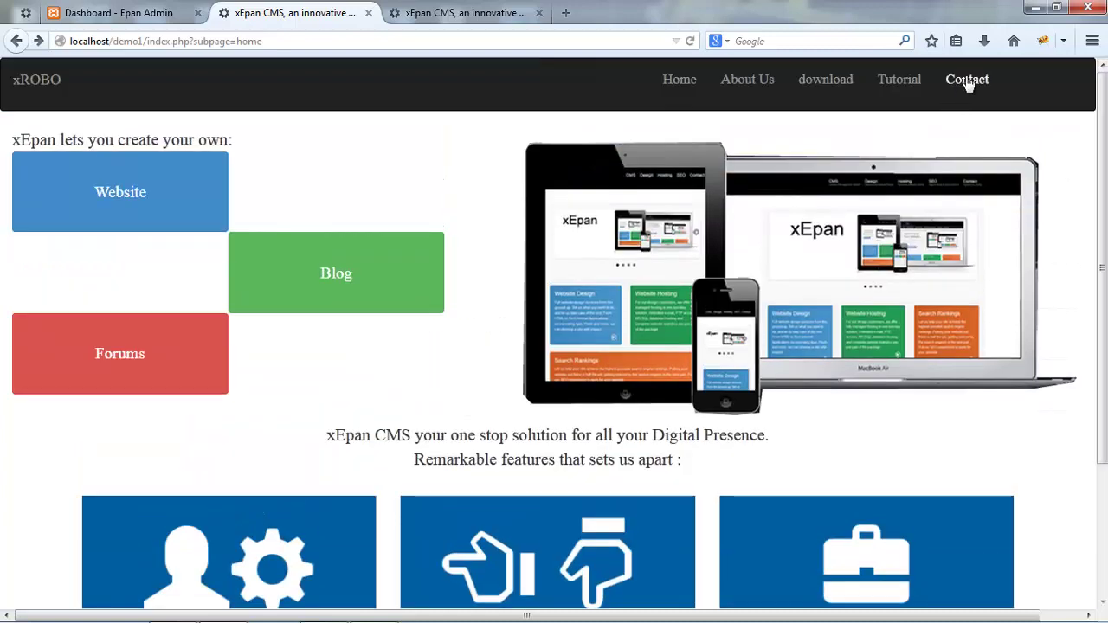
click(966, 80)
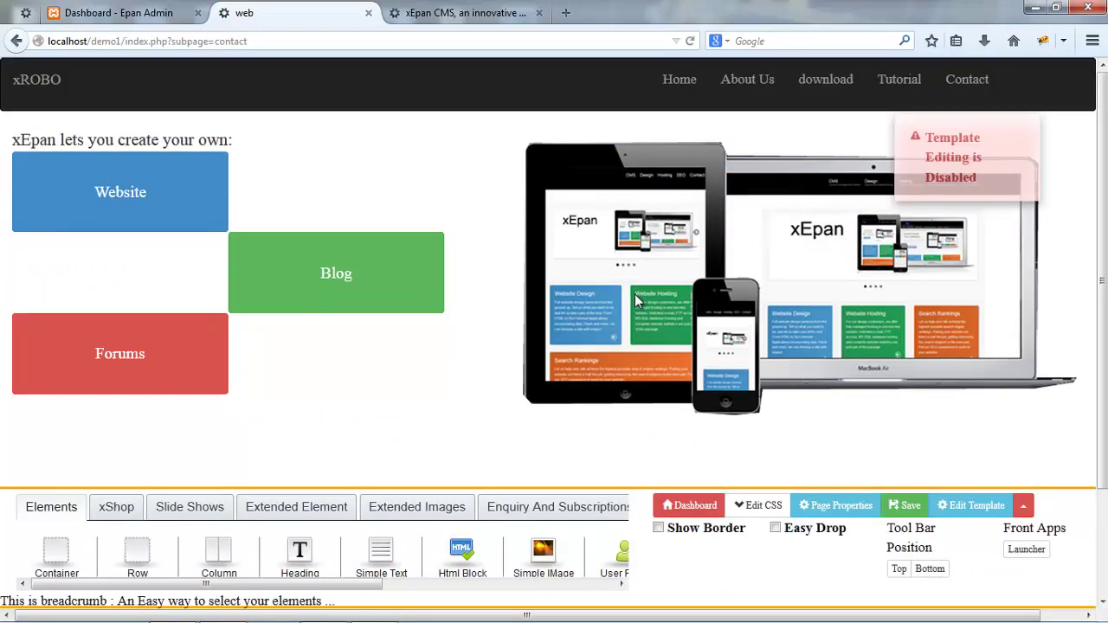
- Enable Easy Drop and Show Border, then add an empty container below the slideshow
scroll(710, 442, down, 2)
click(776, 528)
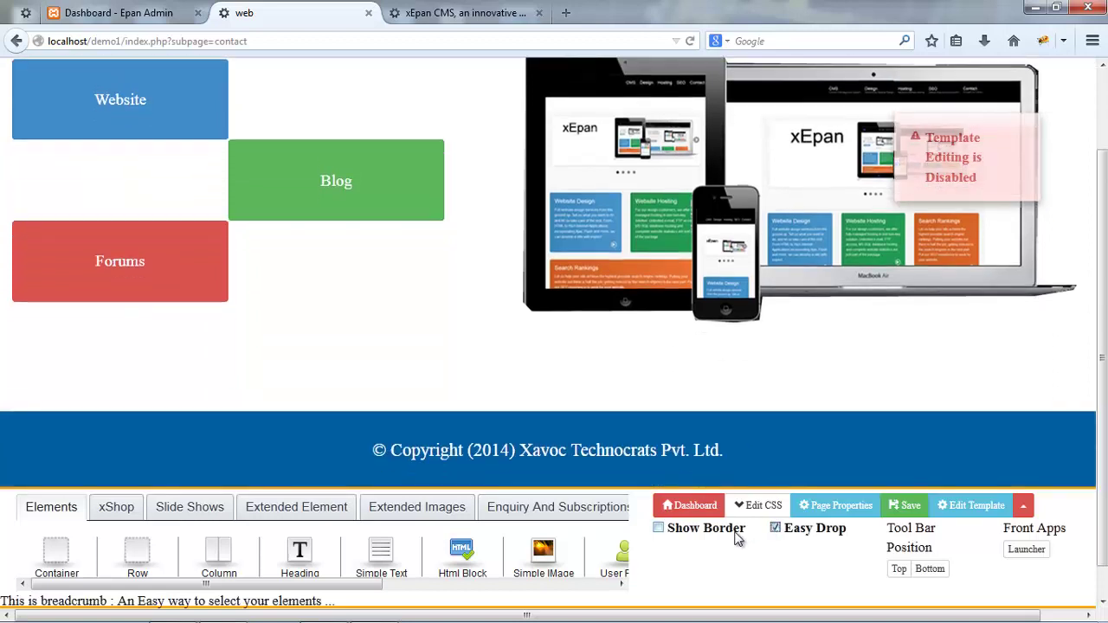
click(658, 528)
scroll(346, 571, down, 1)
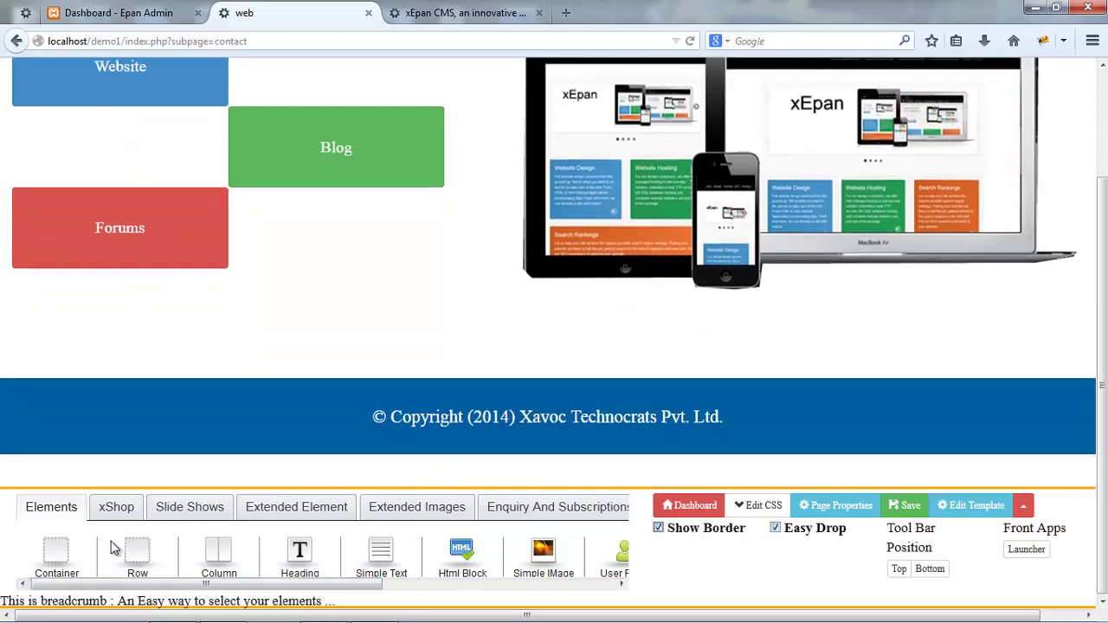
drag(56, 554, 255, 345)
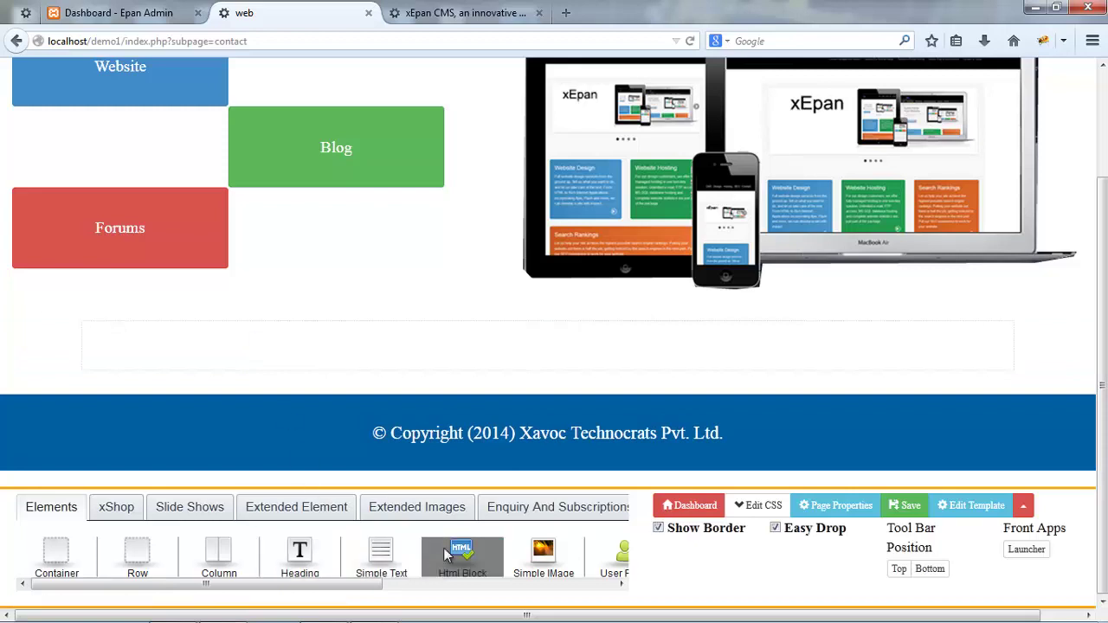
- Put an HTML block in the container and replace its code with the Google Maps iframe
drag(446, 554, 438, 366)
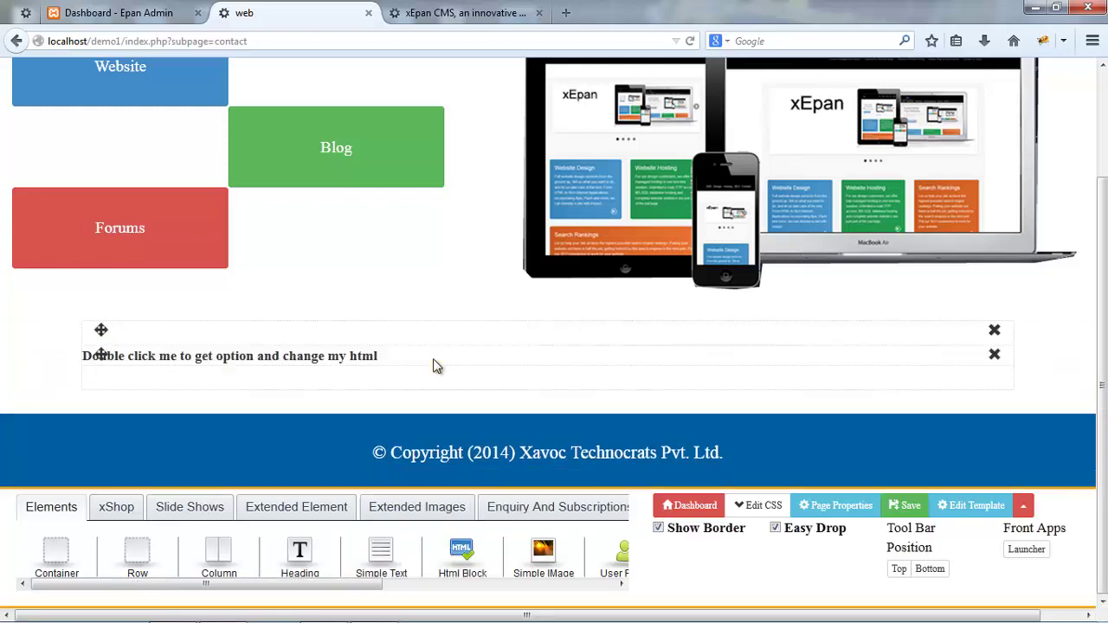
double_click(435, 365)
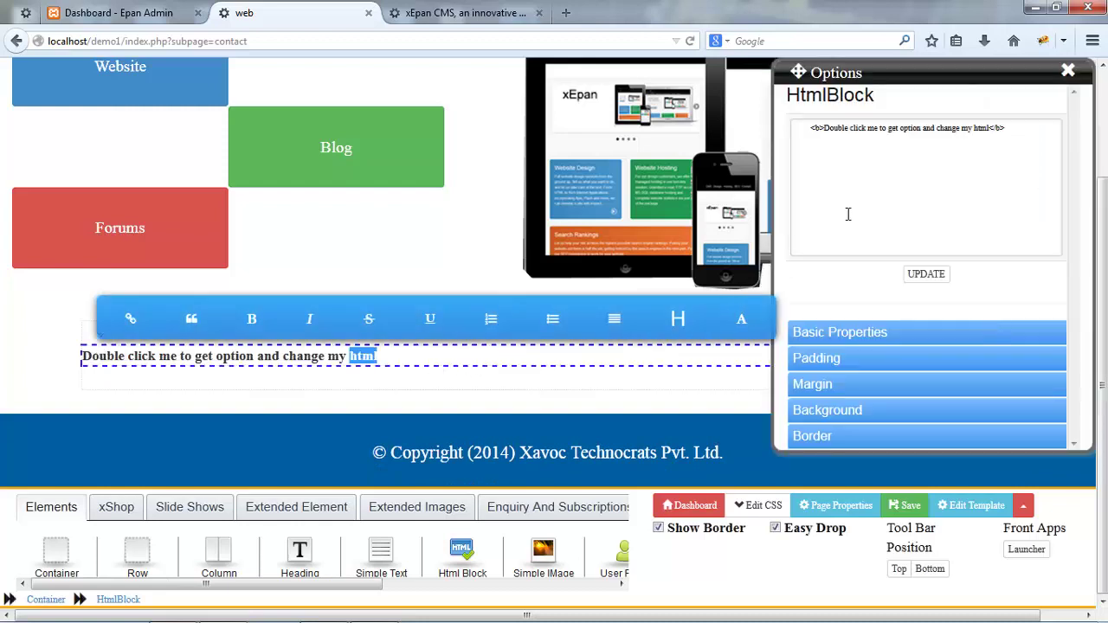
click(848, 213)
key(ctrl+a)
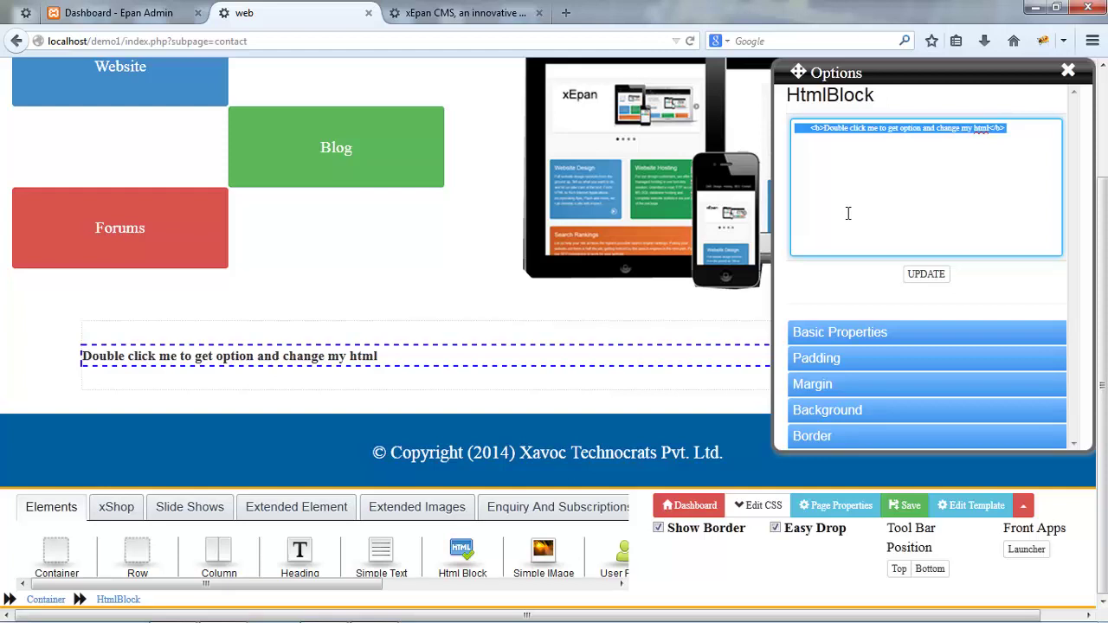
text(<iframe frameborder="0" width="100%" height="350" scrolling="no" src="https://maps.google.co.in/maps?f=q&amp;source=s_q&amp;hl=en&amp;geocode=&amp;q=Xavoc+Technocrats+Pvt.+Ltd.,+University+Road+Udaipur,+Rajasthan&amp;aq=t&amp;sll=24.587202,73.710801&amp;sspn=0.185131,0.338173&amp;ie=UTF8&amp;hq=&amp;hnear=&amp;ll=24.588776,73.714278&amp;spn=0.006295,0.006295&amp;t=m&amp;iwloc=A&amp;output=embed" marginwidth="0" marginheight="0"></iframe>)
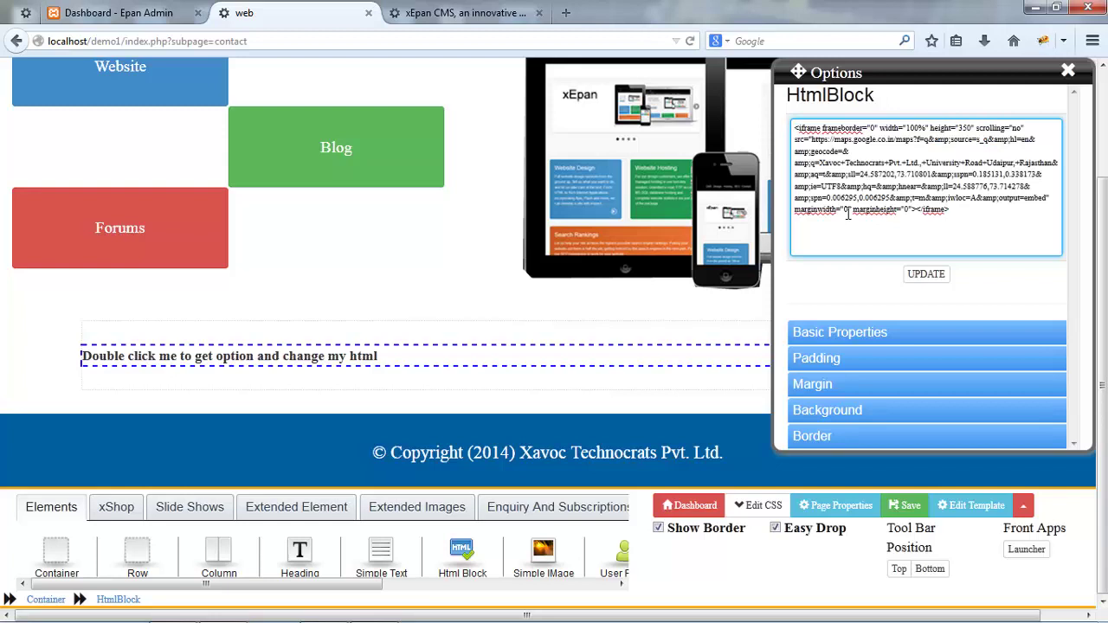
click(943, 275)
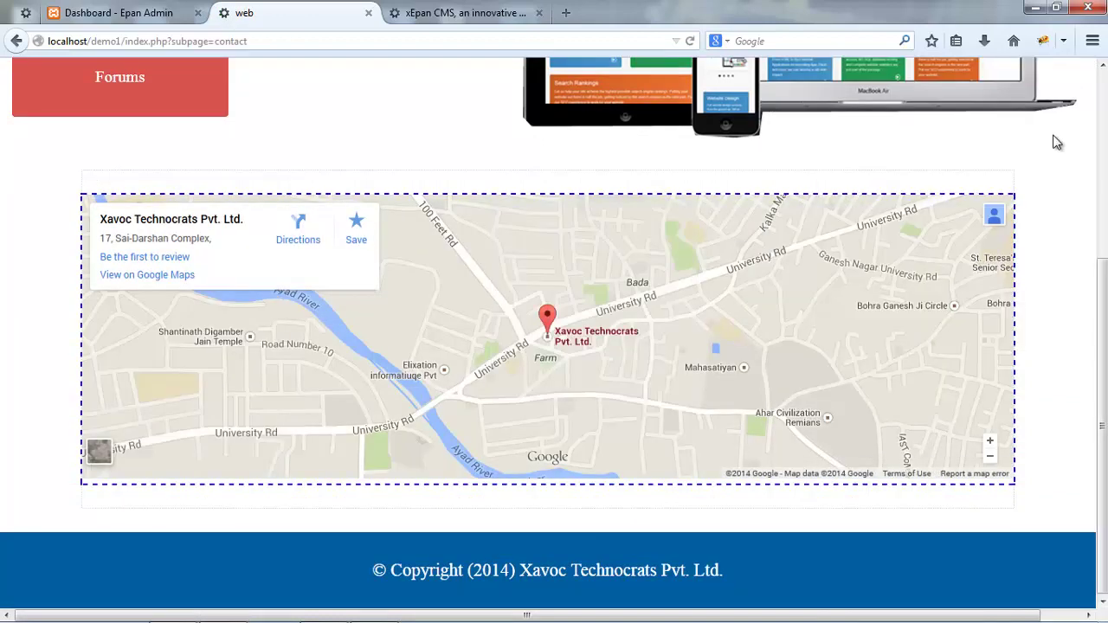
- Save the Contact page so the Xavoc Technocrats Pvt. Ltd. map pin renders
key(ctrl+s)
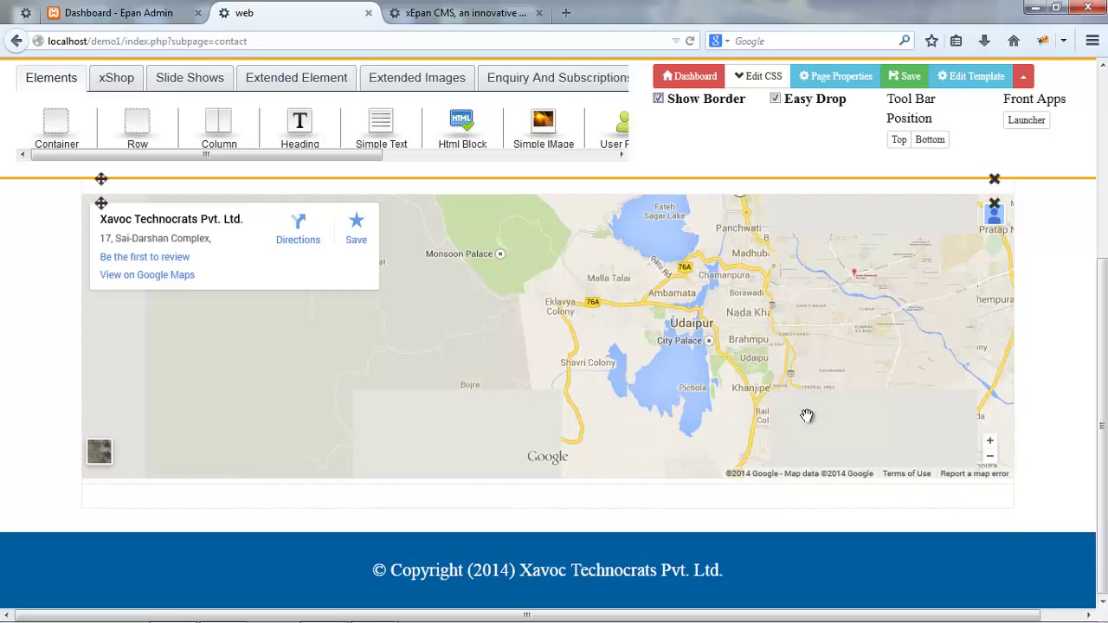
click(521, 82)
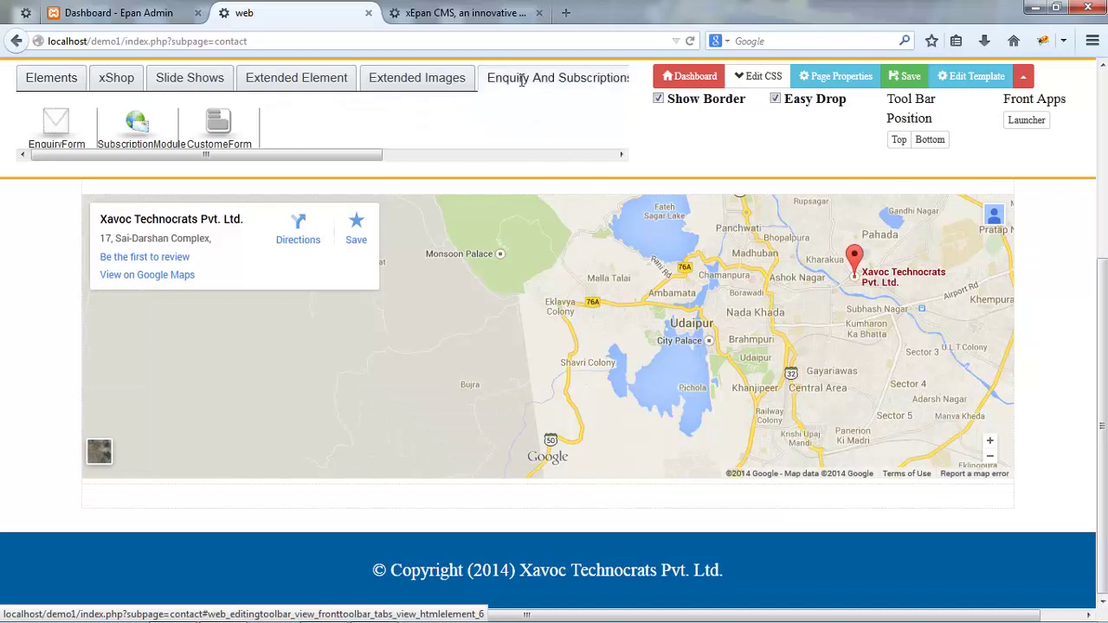
click(31, 76)
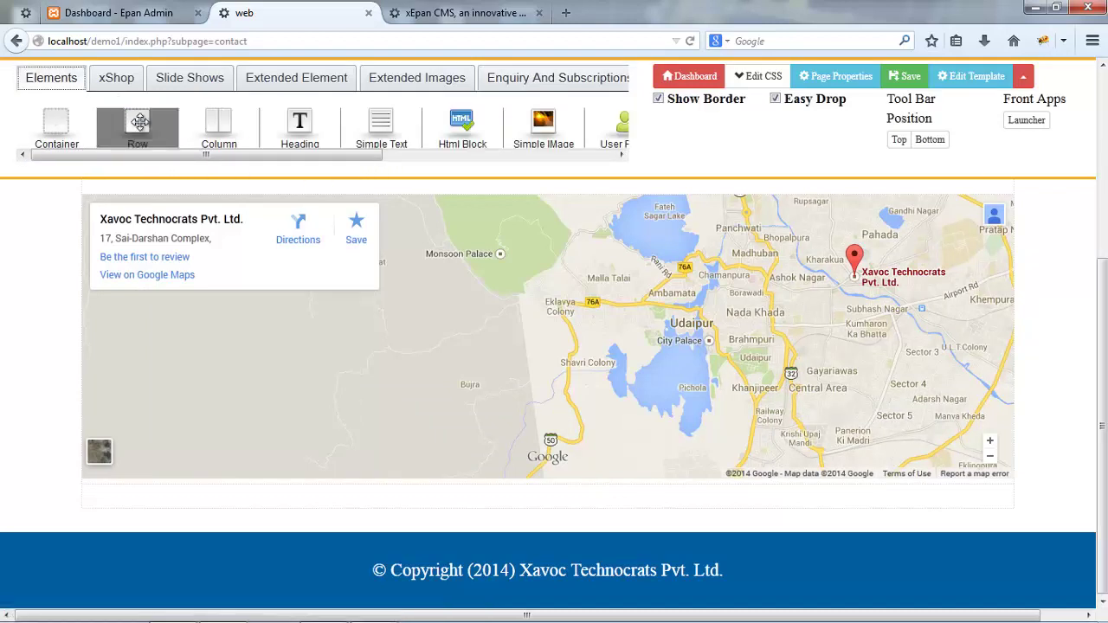
- Add a row below the map with a column sized 5
drag(137, 127, 229, 519)
click(226, 519)
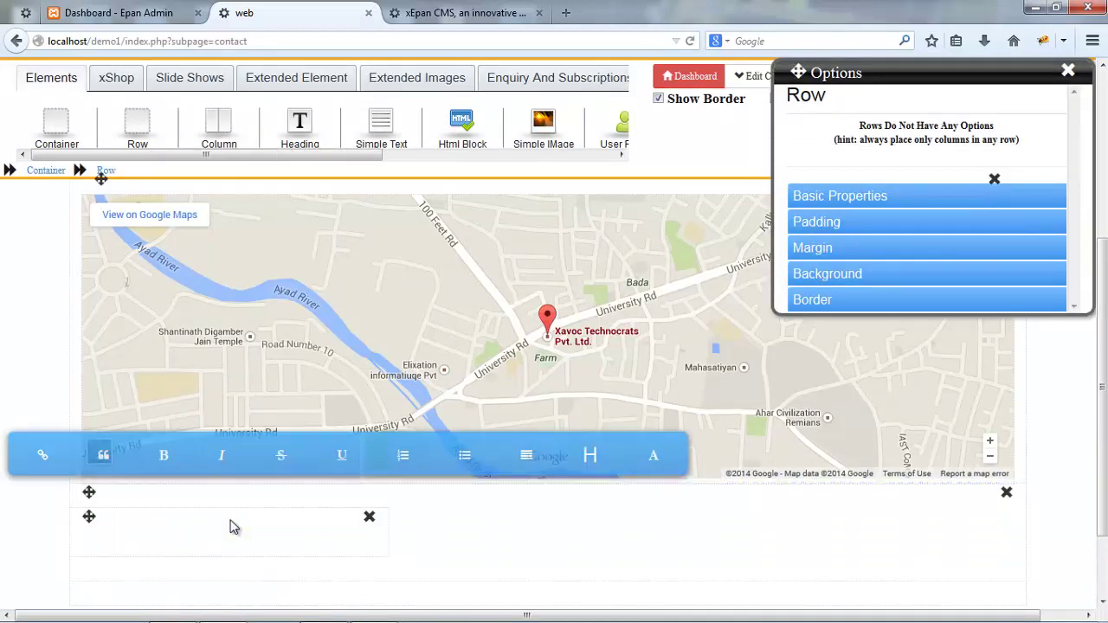
click(232, 530)
drag(911, 122, 926, 123)
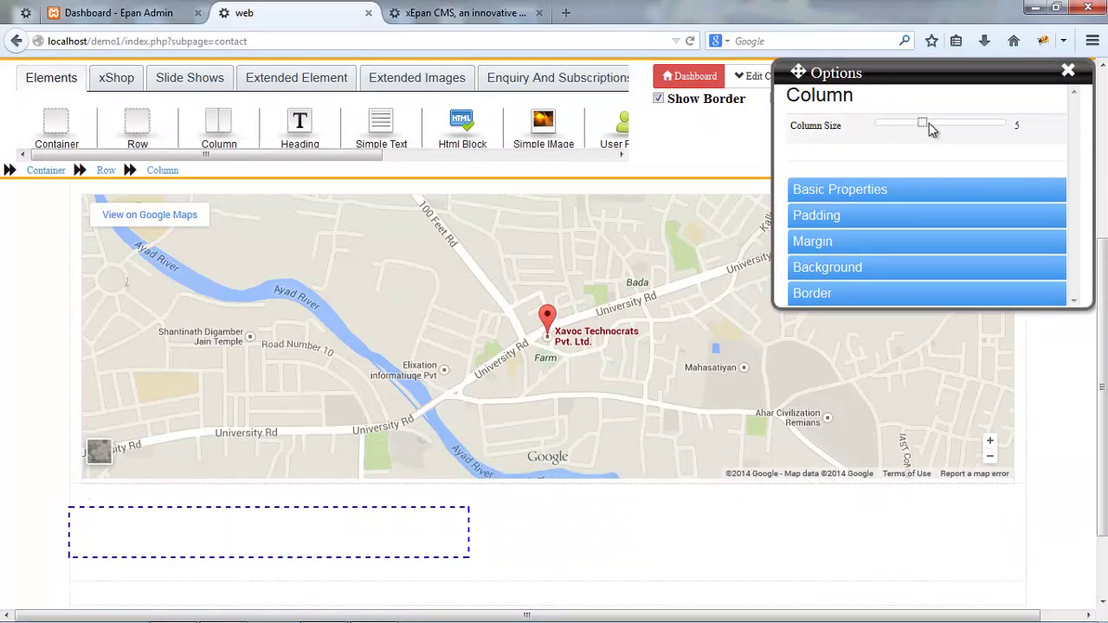
- Drop a CustomeForm component from Enquiry And Subscriptions into the new column
click(534, 78)
drag(228, 127, 315, 543)
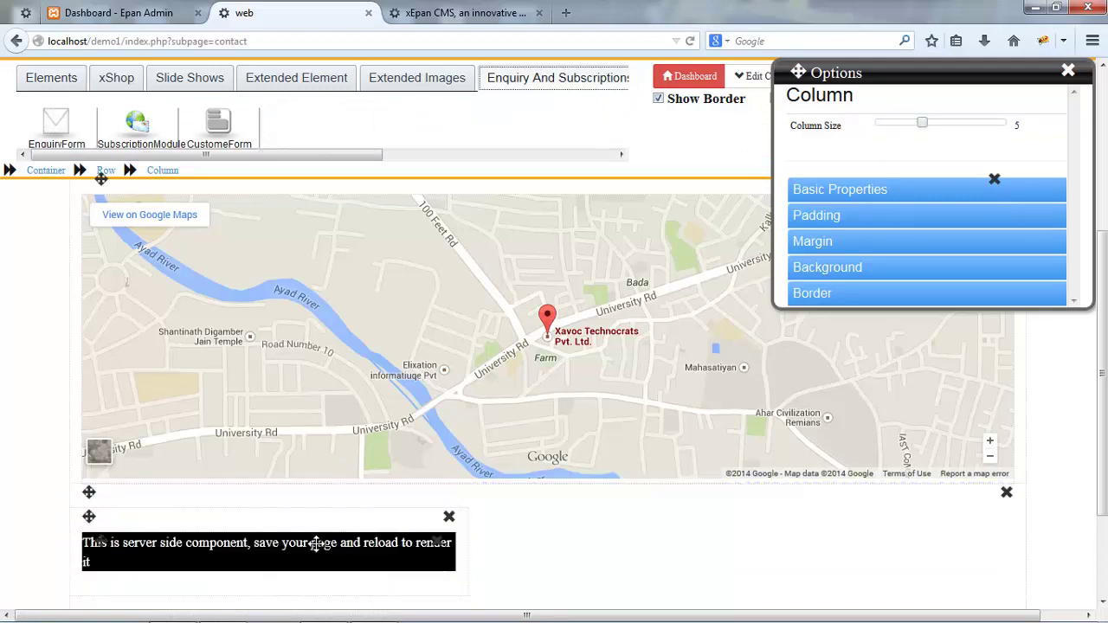
double_click(317, 545)
click(316, 549)
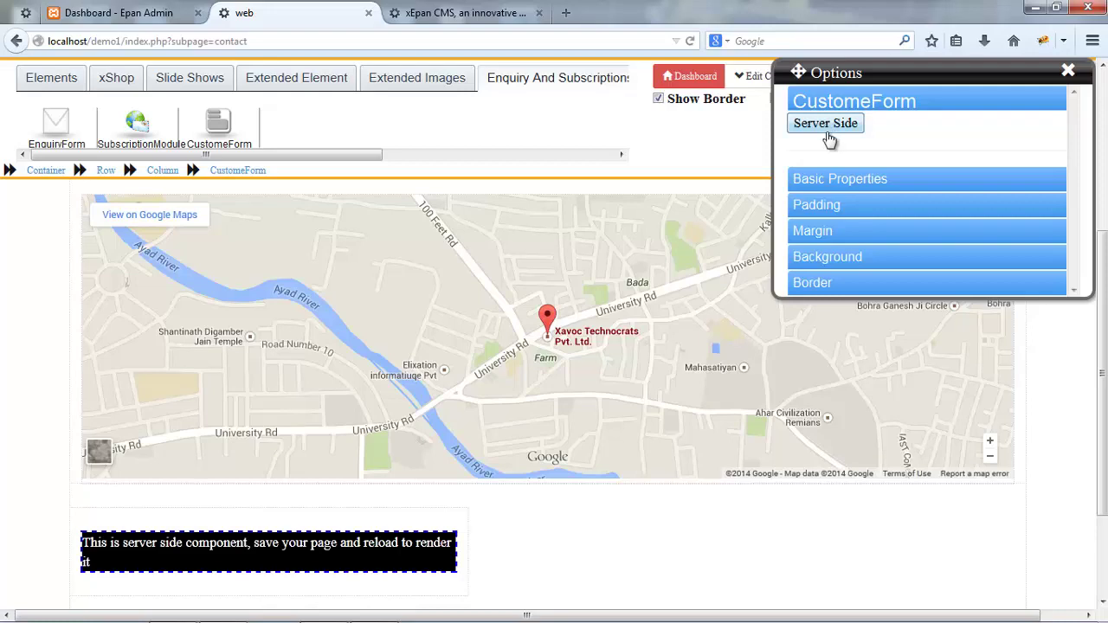
- Add a server-side enquiry form named 'contact form' with a recipient e-mail and Receive Mail ticked
click(827, 126)
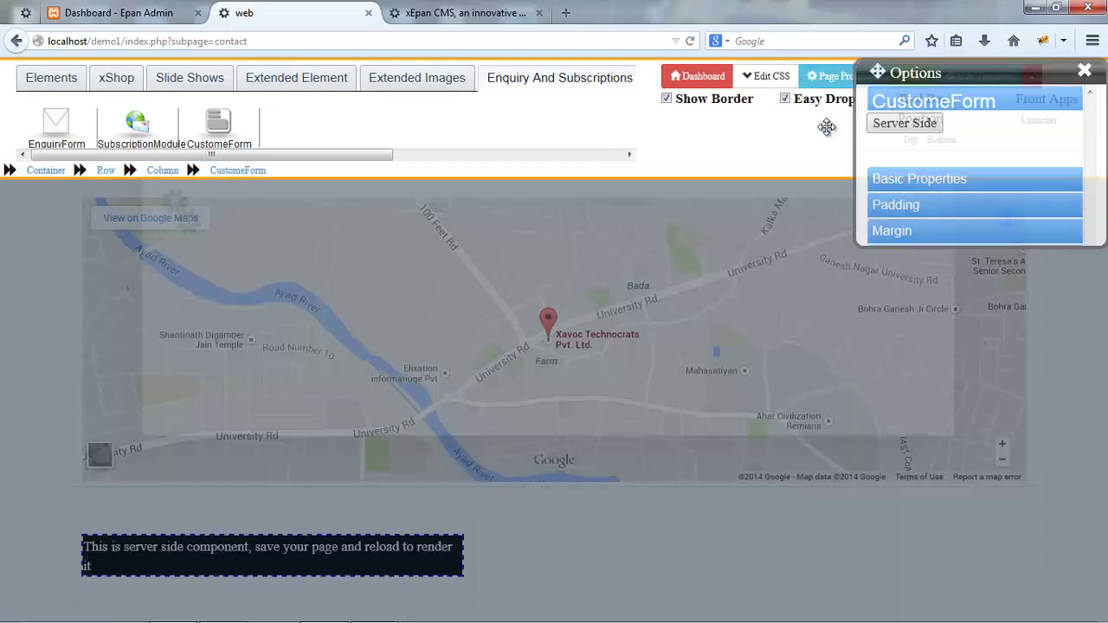
key(F2)
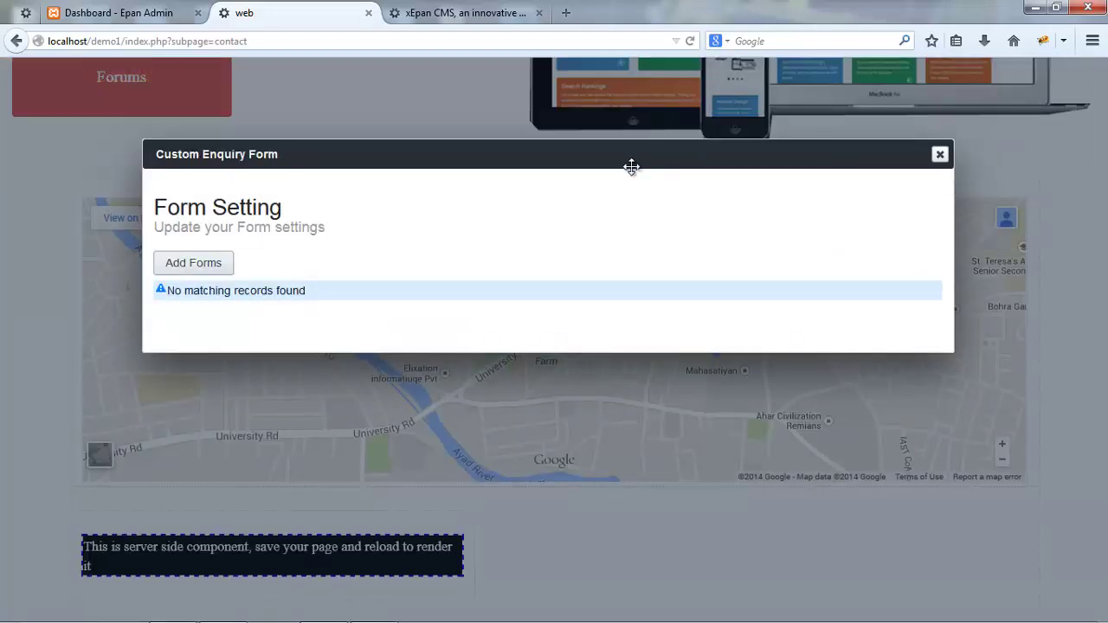
click(198, 265)
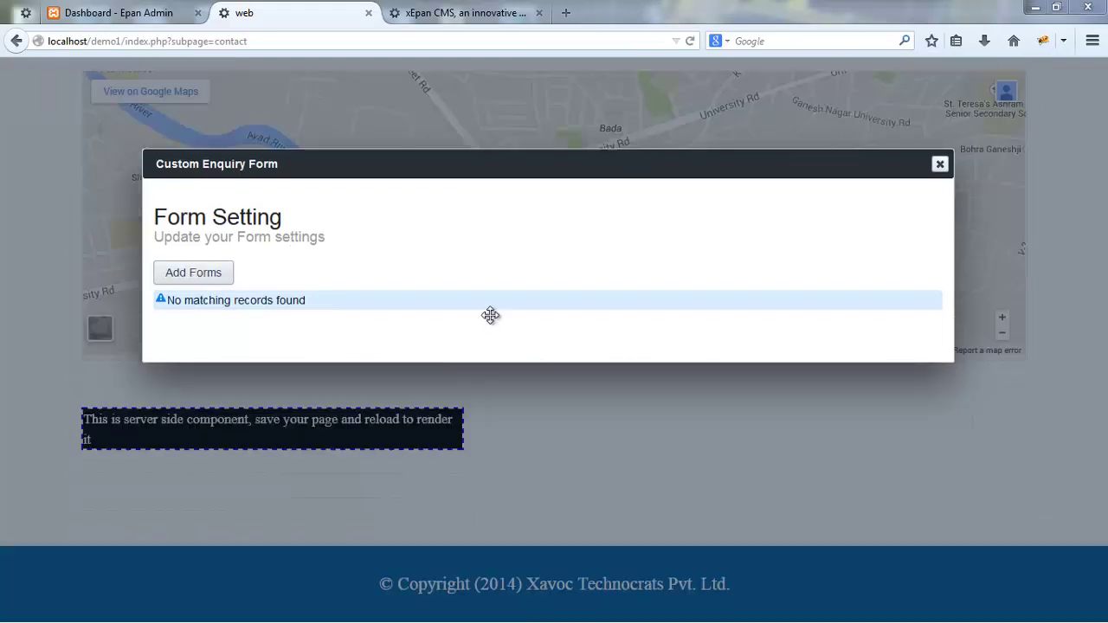
click(215, 281)
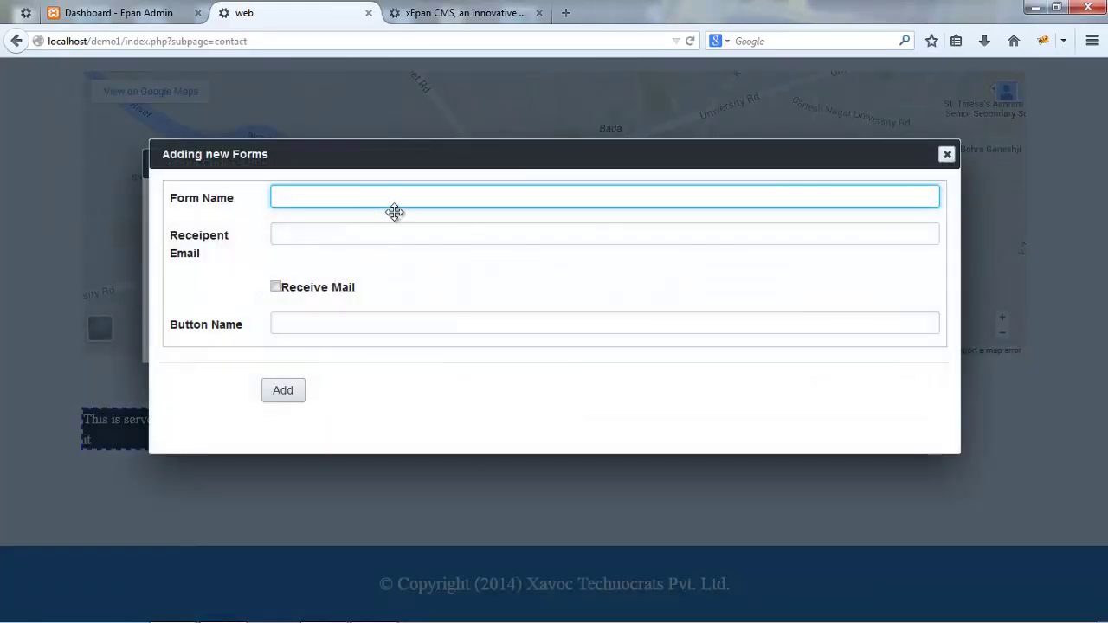
key(Down)
key(Down)
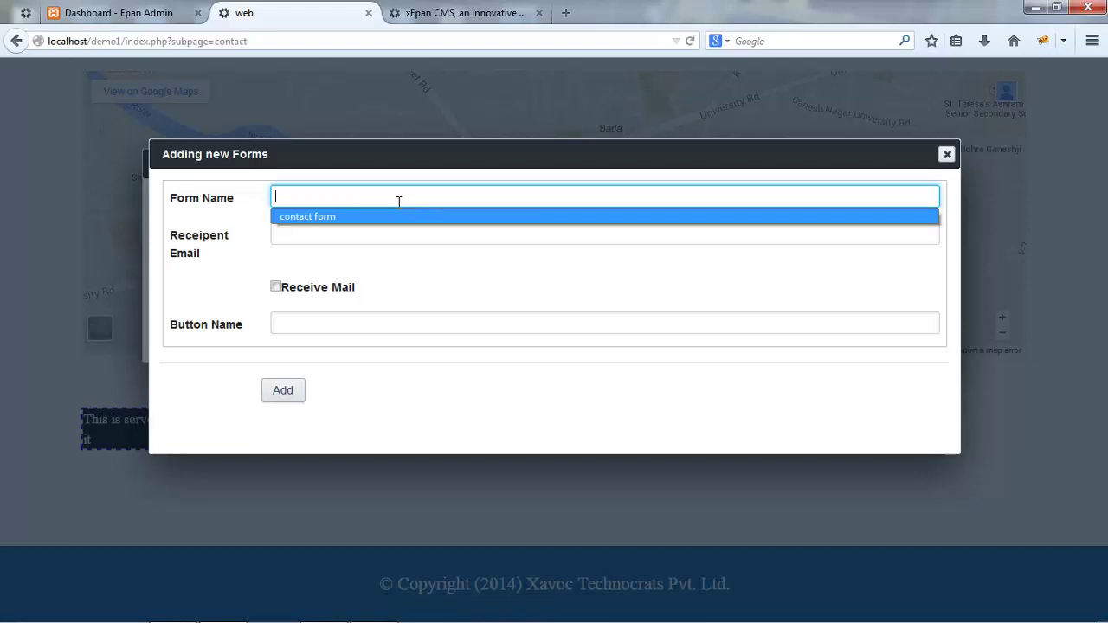
key(Tab)
text(i)
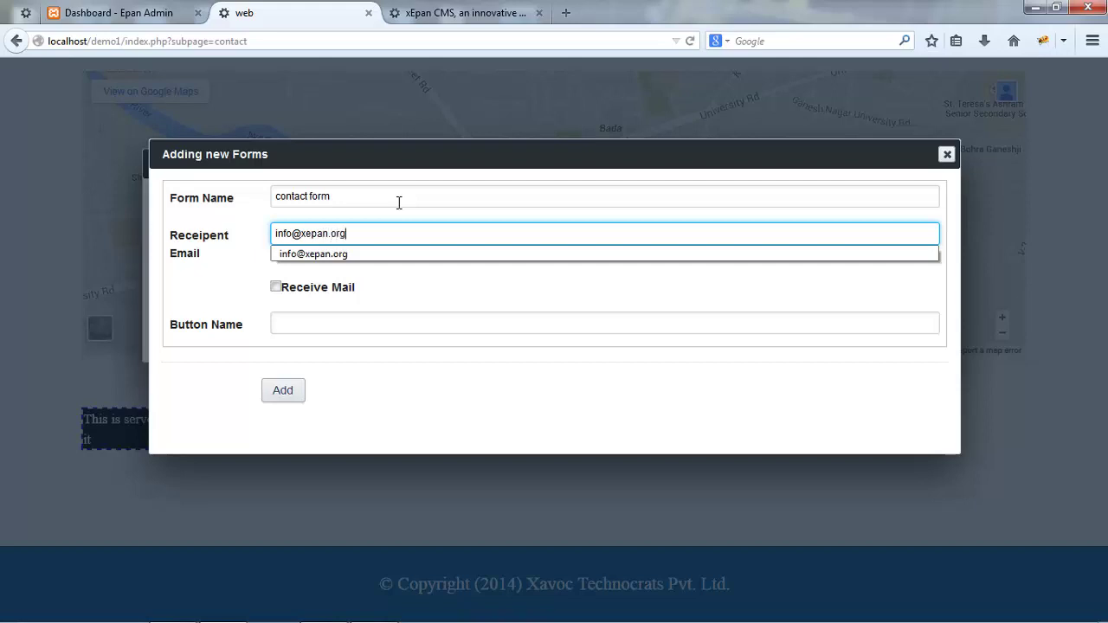
key(Tab)
click(314, 292)
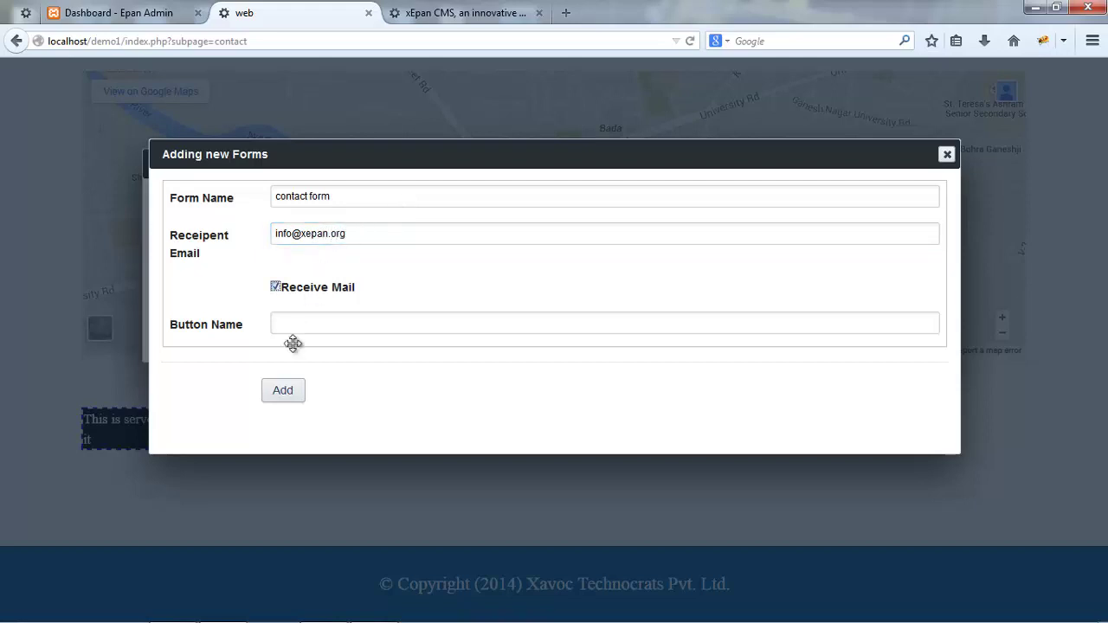
click(283, 390)
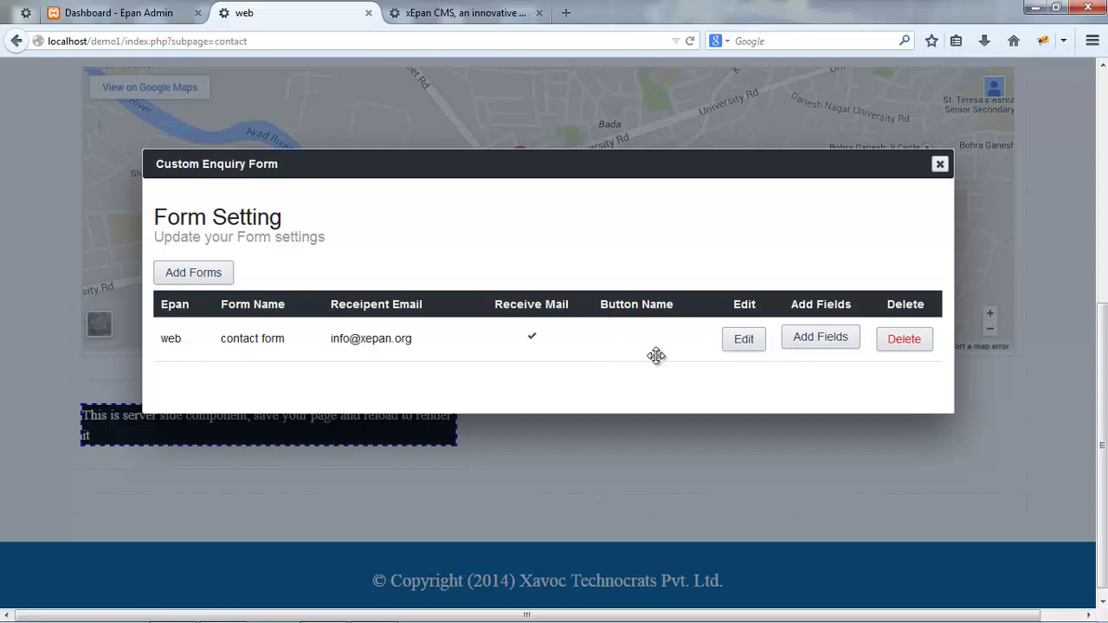
- Add a required LINE-type custom field 'Name' to the contact form and refresh the field list
click(819, 347)
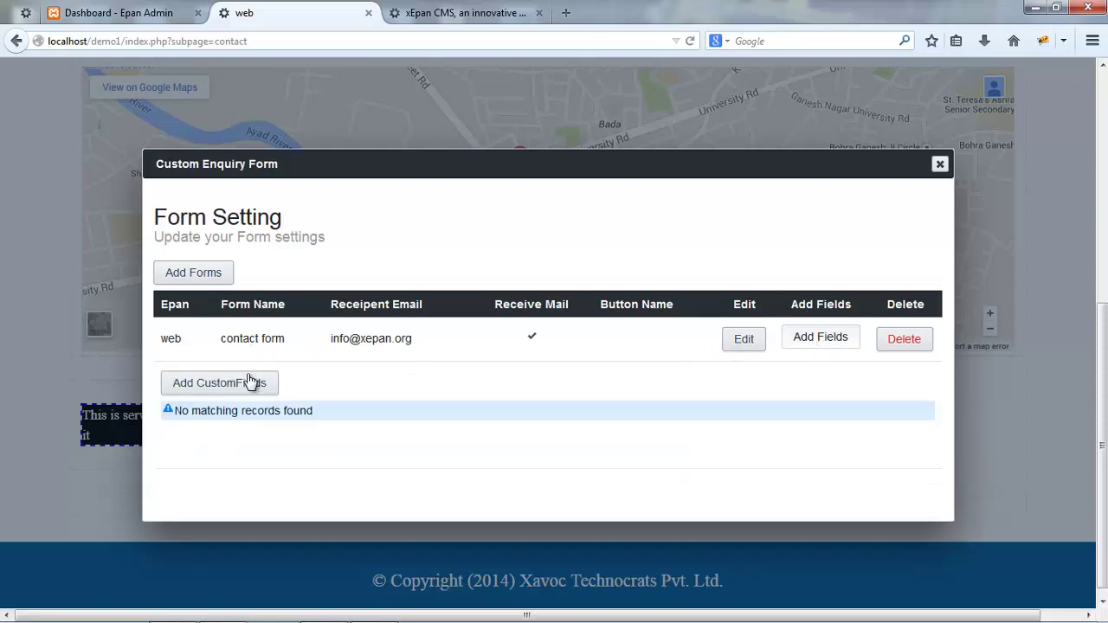
click(245, 392)
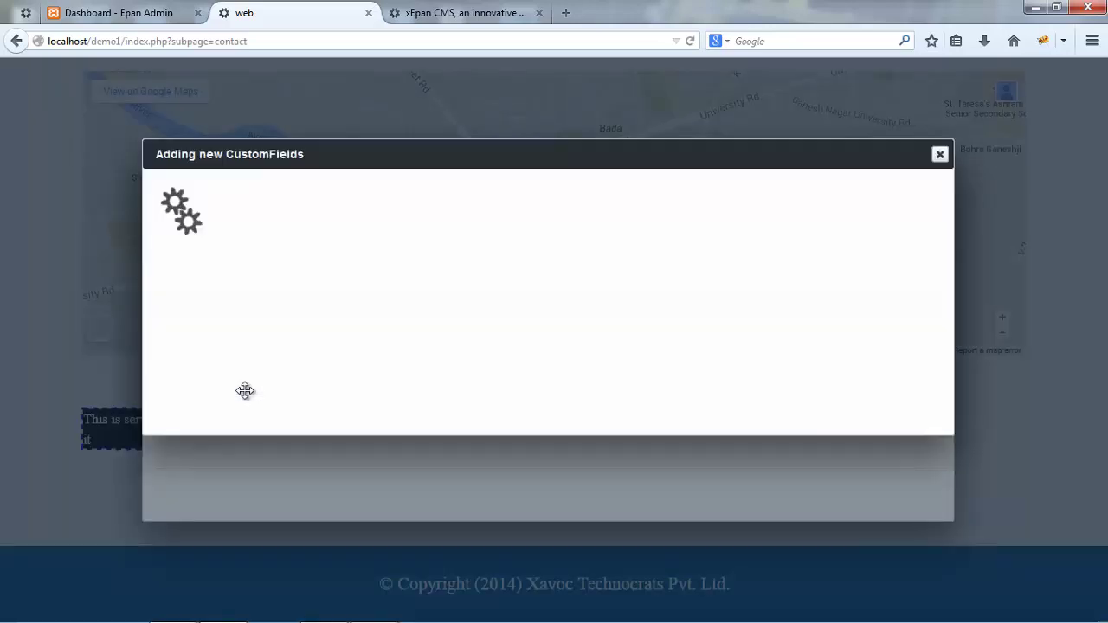
click(369, 199)
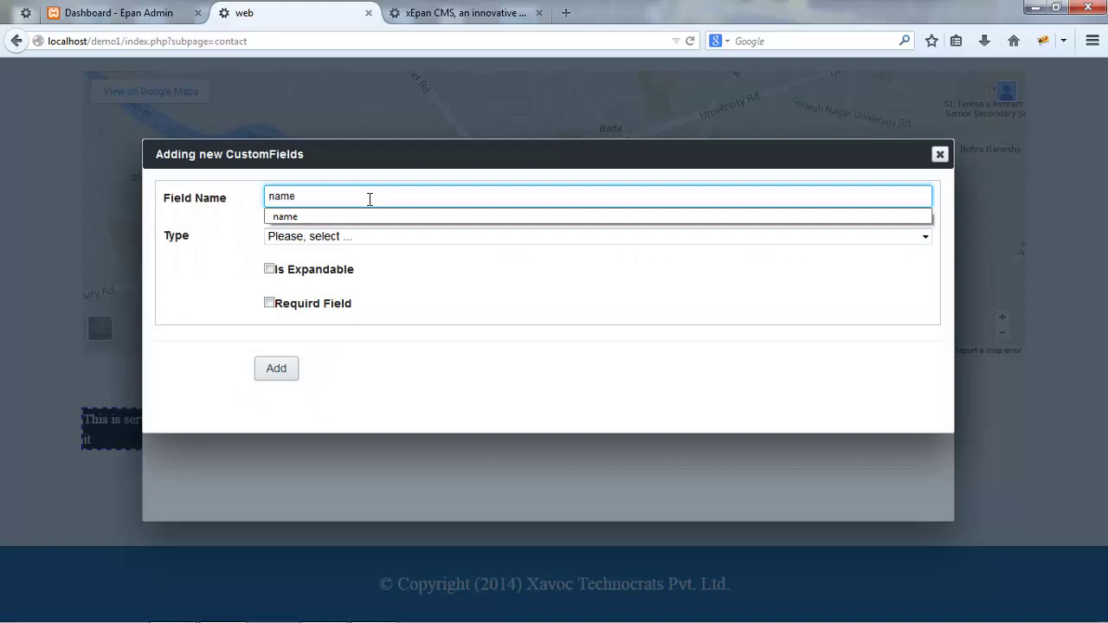
key(BackSpace)
key(Tab)
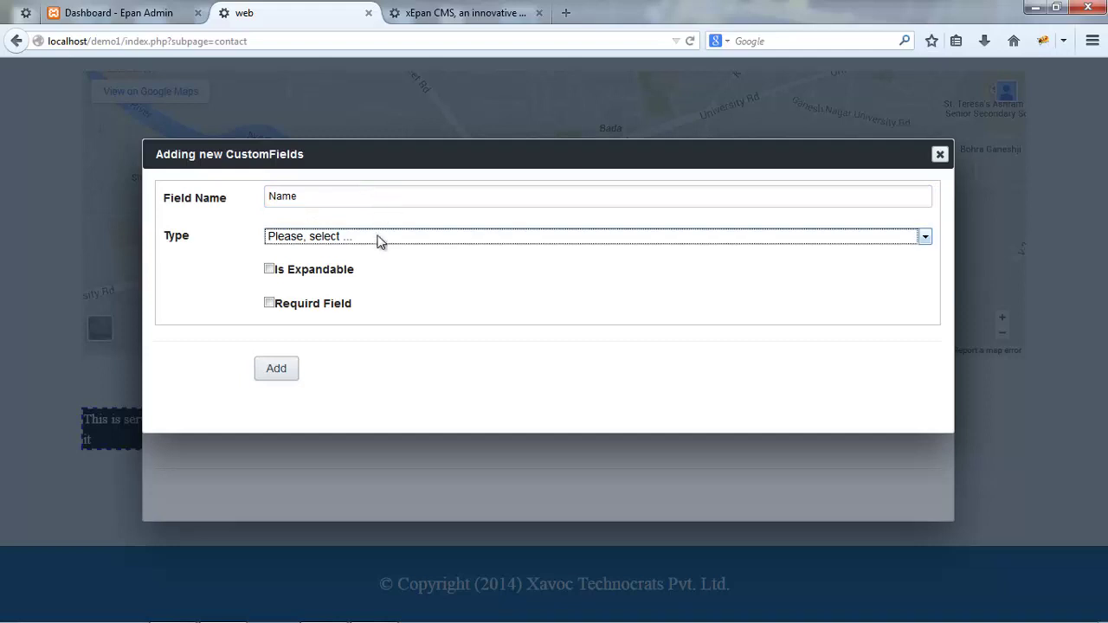
click(378, 240)
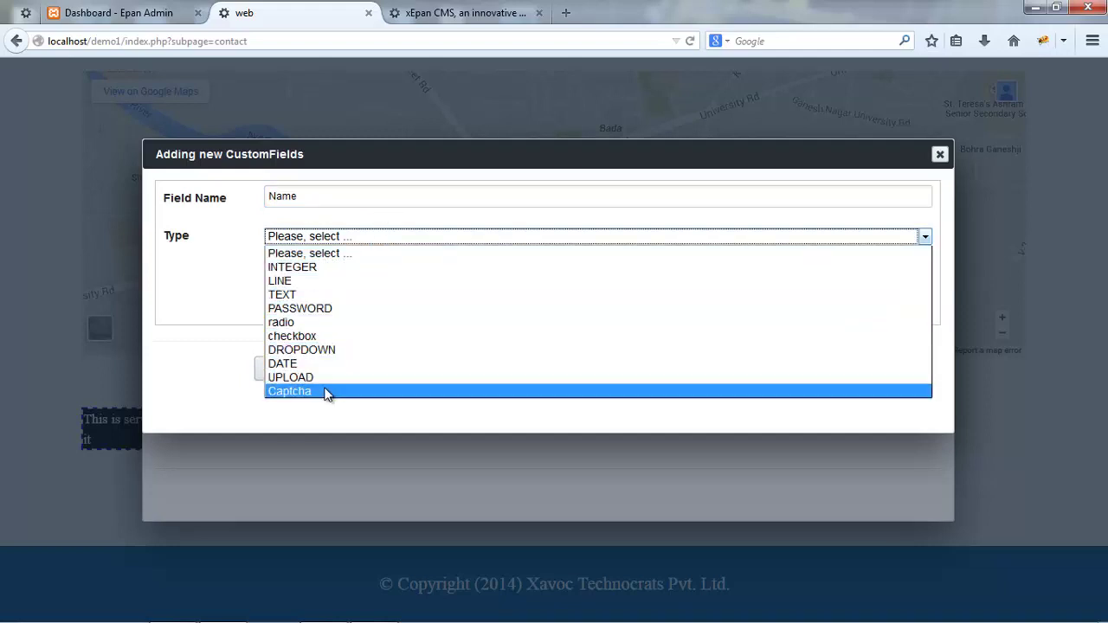
click(297, 280)
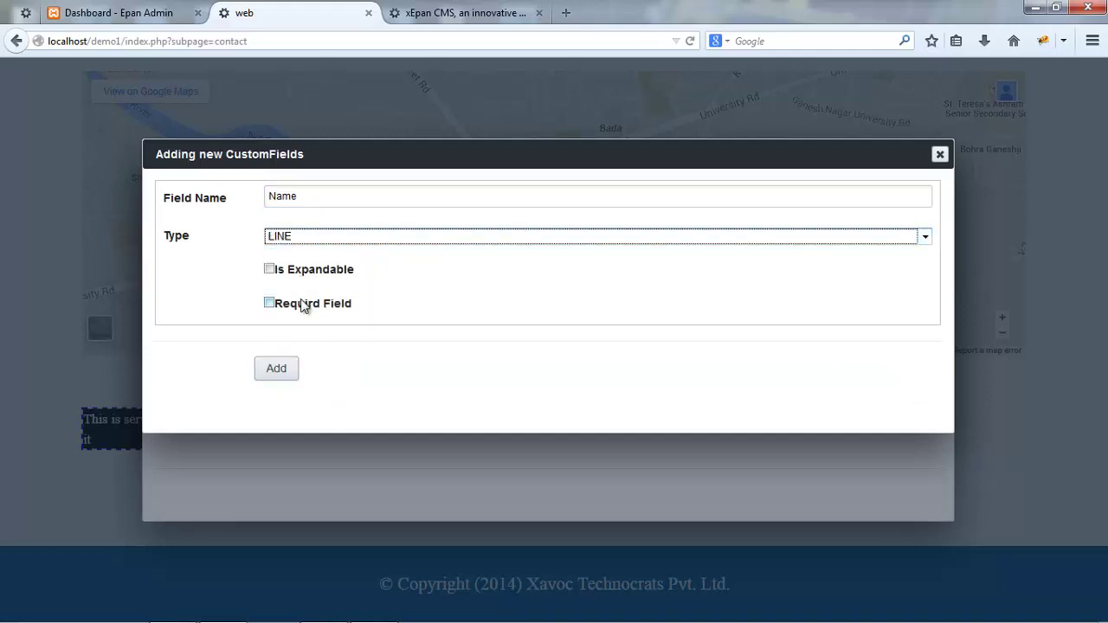
click(303, 305)
click(277, 370)
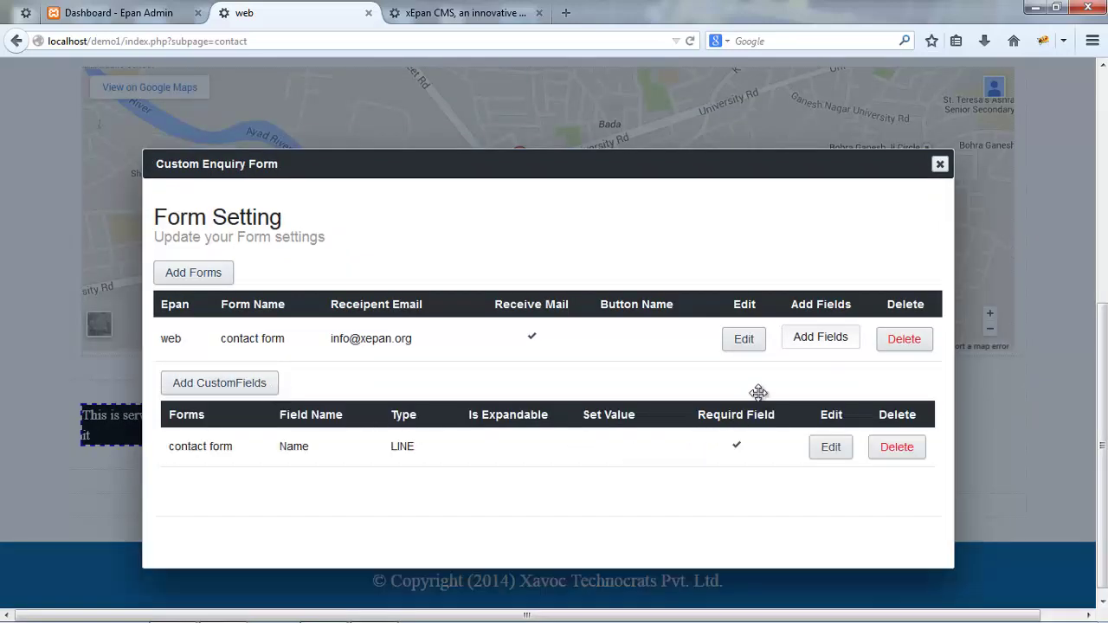
click(812, 349)
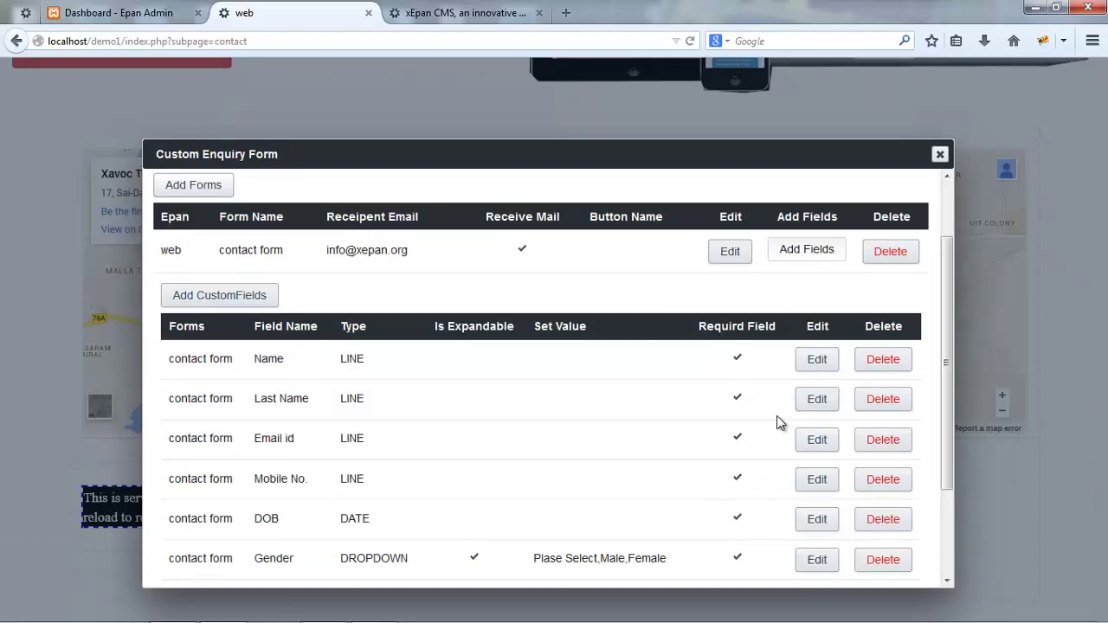
- Set the CustomeForm component's Enquiry Form to 'contact form' and save the page
click(940, 156)
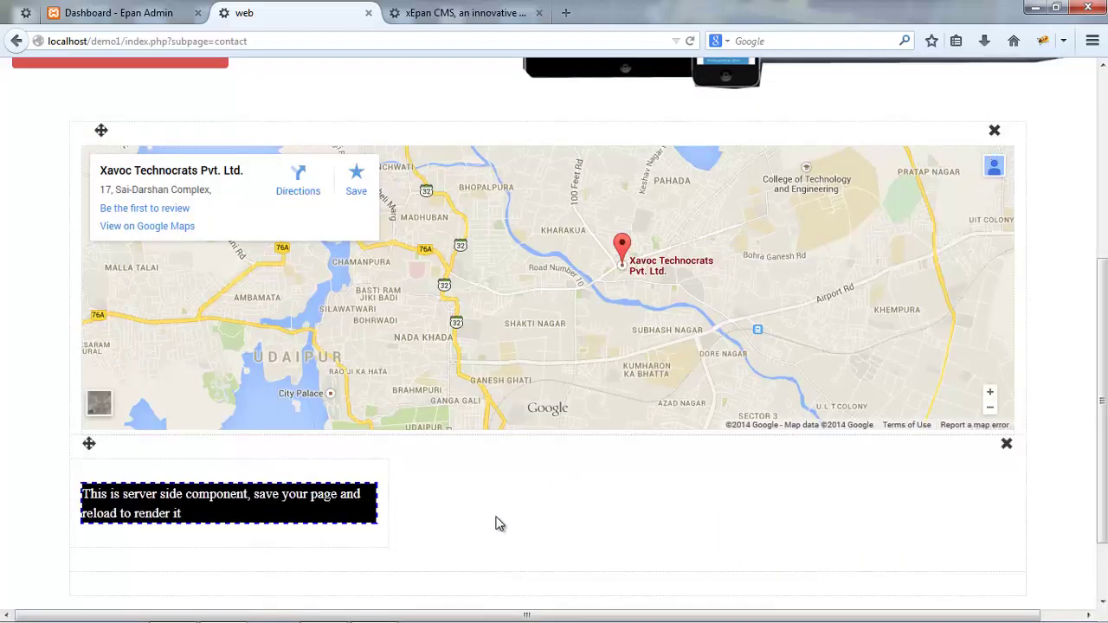
click(248, 505)
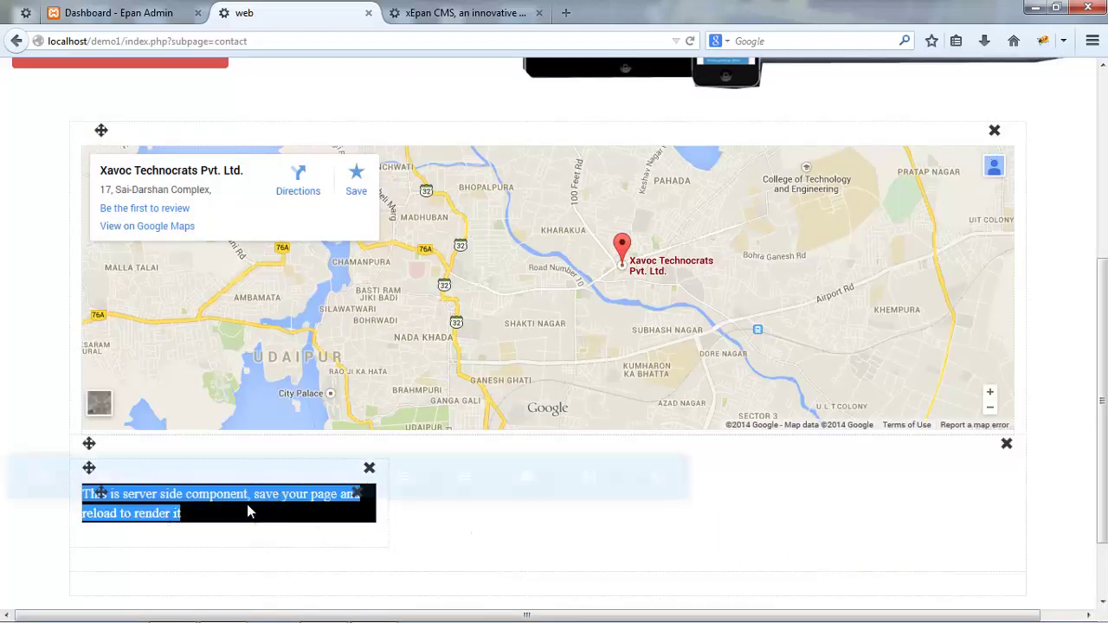
double_click(247, 504)
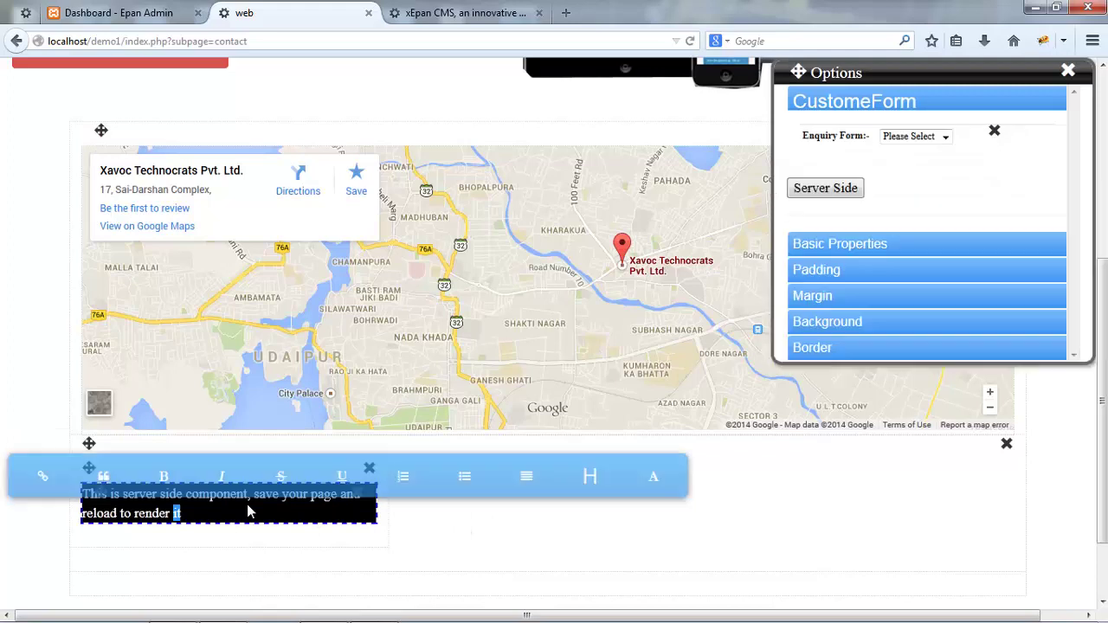
click(942, 138)
click(921, 164)
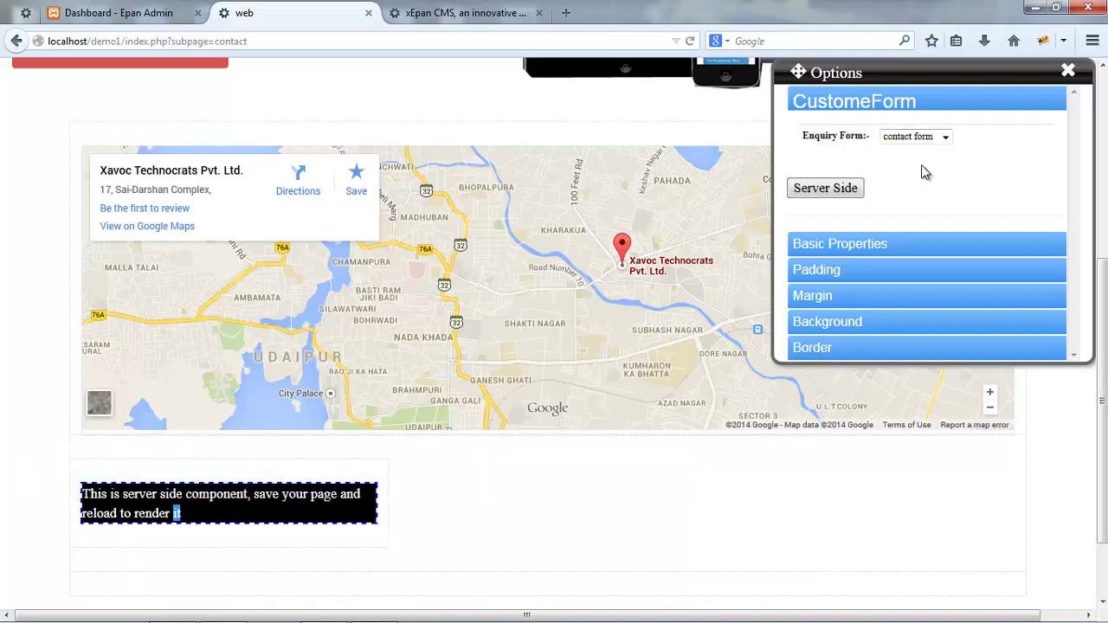
click(879, 115)
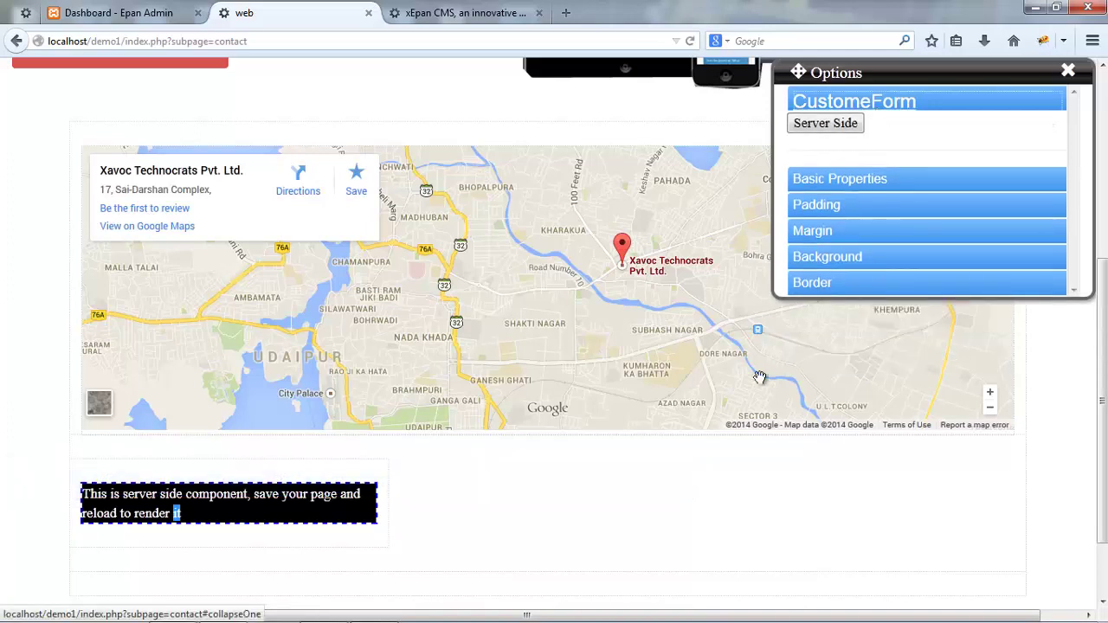
key(ctrl+s)
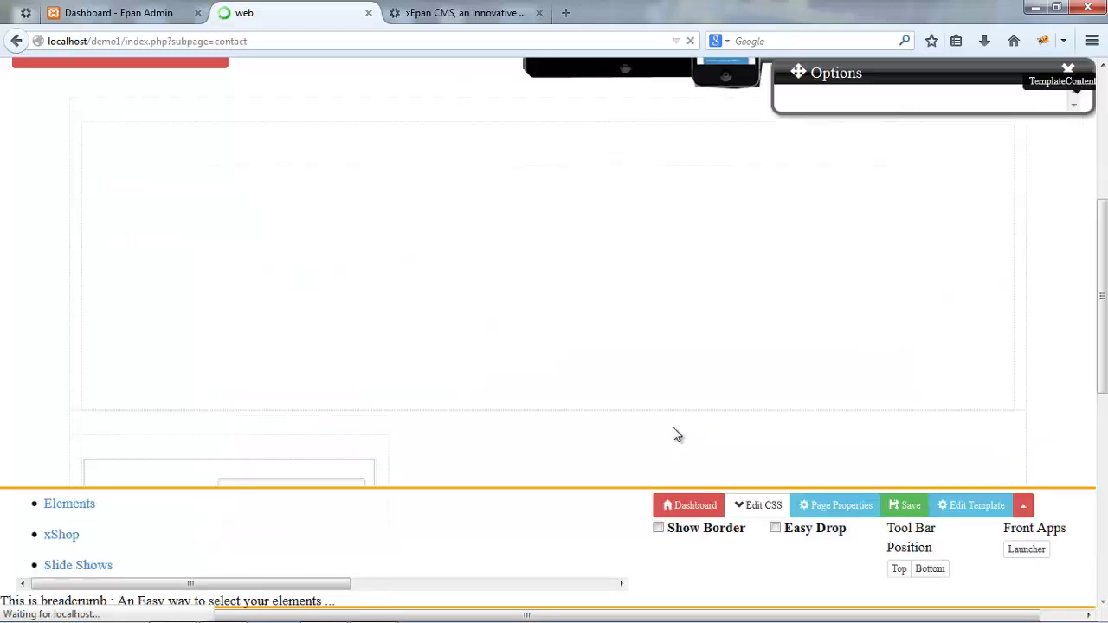
- Try the rendered form's DOB date picker and Gender dropdown, then resume page editing
scroll(660, 352, down, 5)
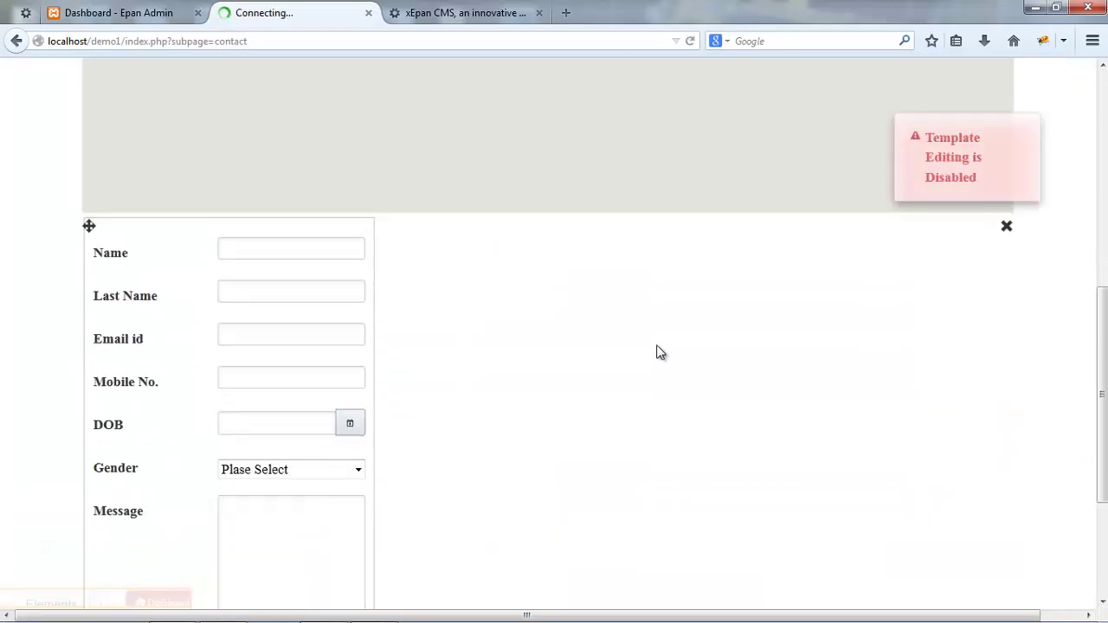
click(355, 317)
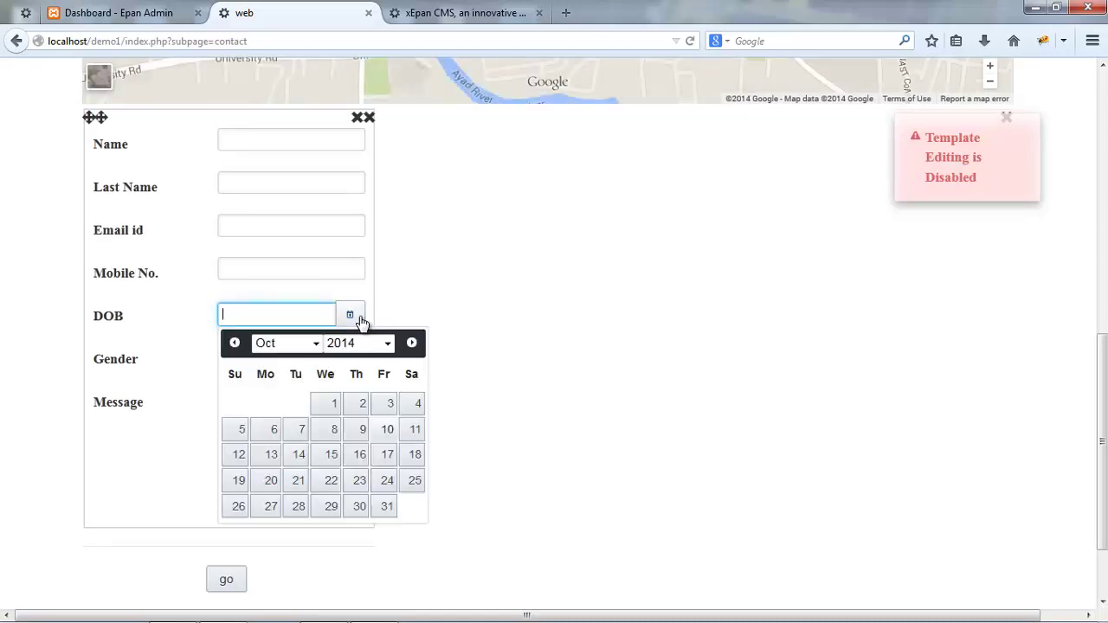
click(555, 346)
click(360, 363)
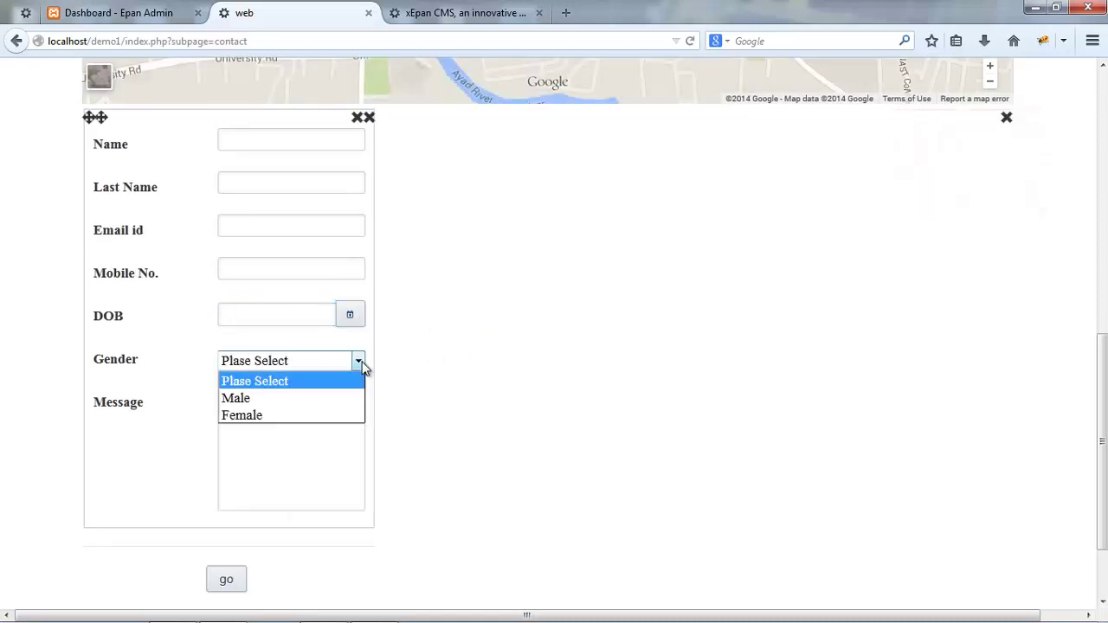
click(360, 363)
key(F2)
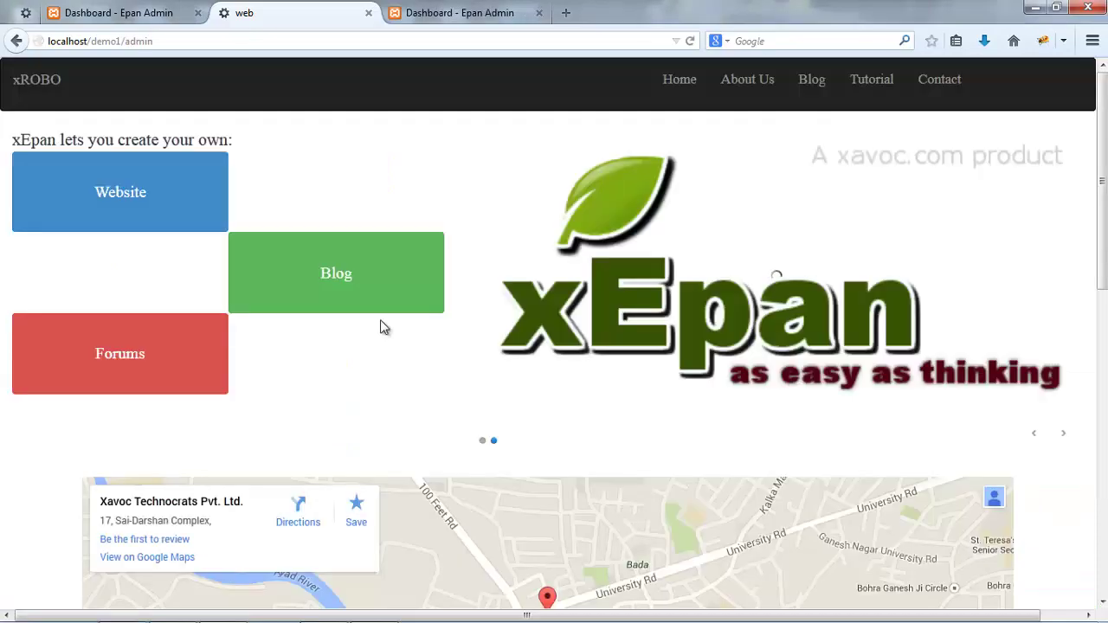
- Log in to the xEpan admin dashboard in the admin tab
scroll(381, 327, down, 6)
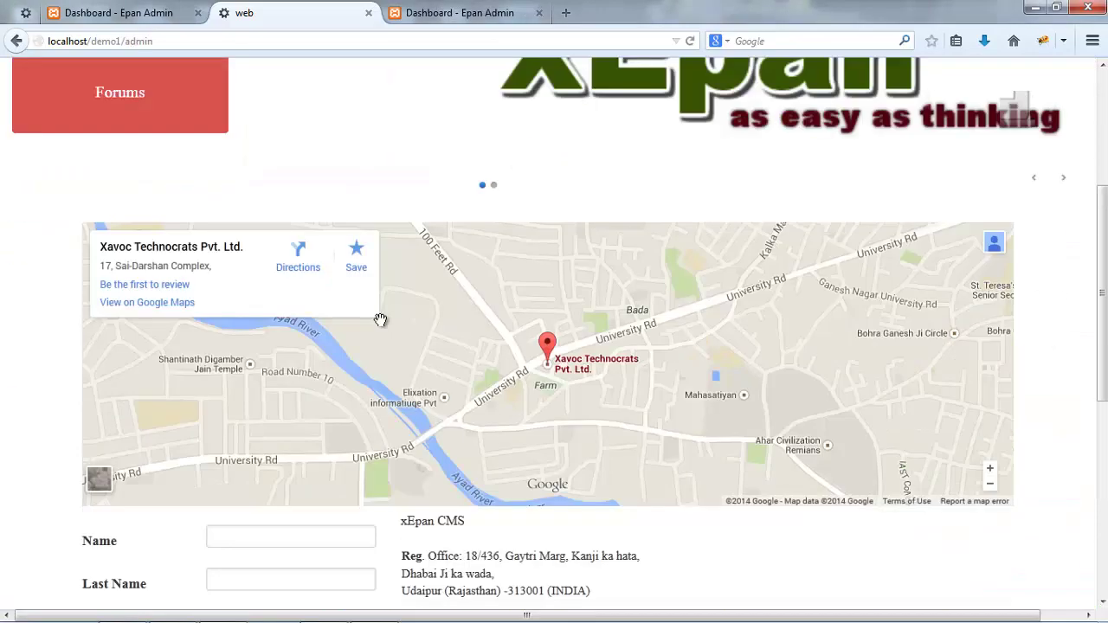
scroll(395, 170, up, 3)
scroll(395, 171, up, 3)
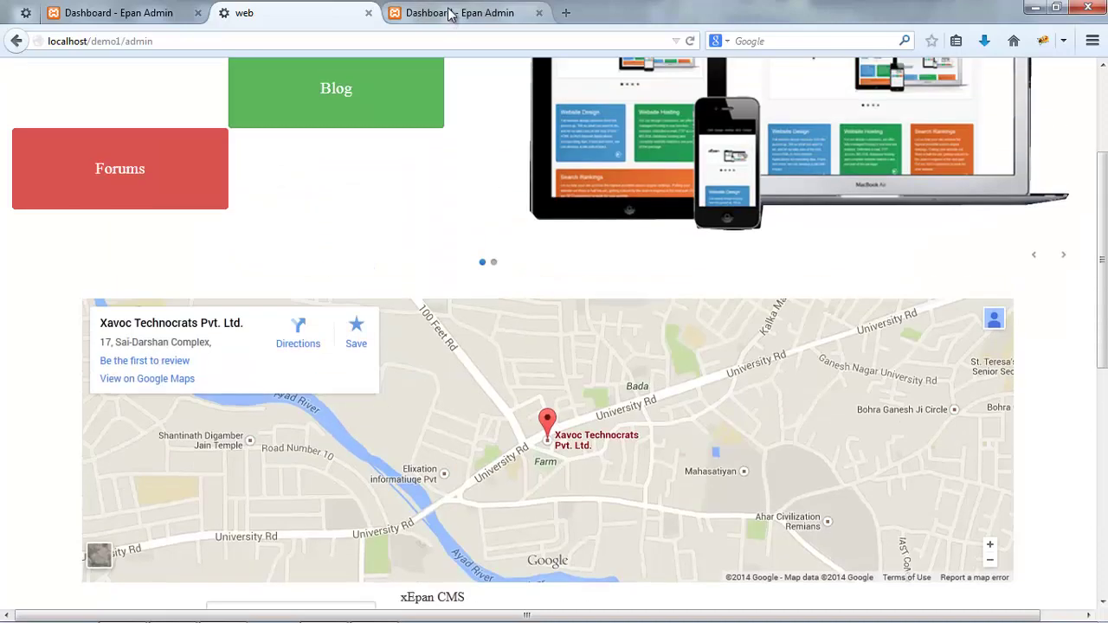
click(459, 12)
click(485, 507)
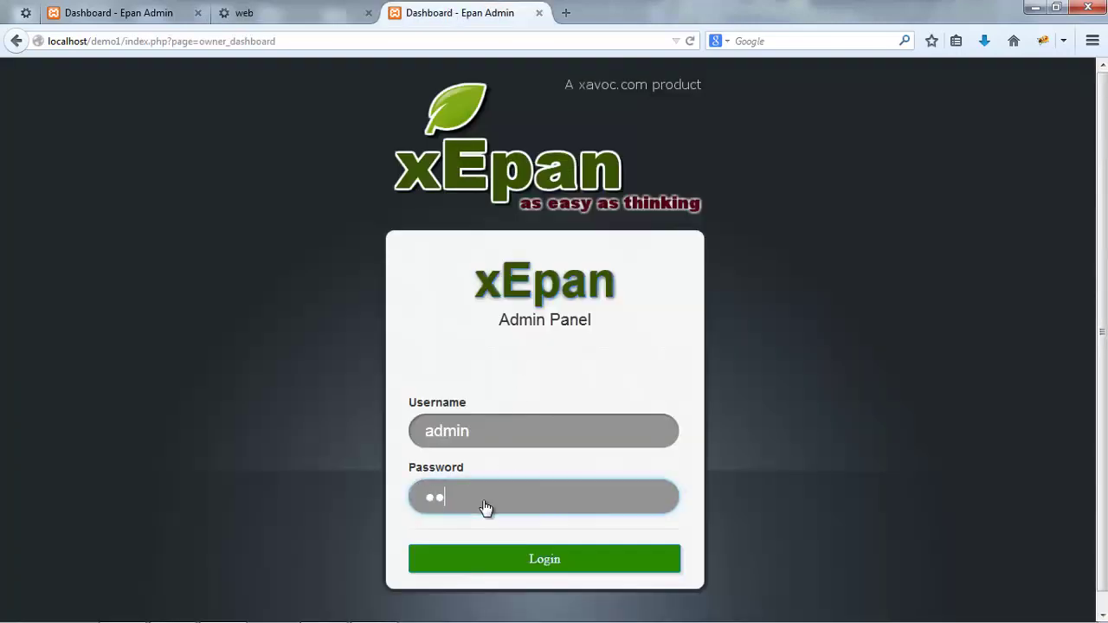
key(Return)
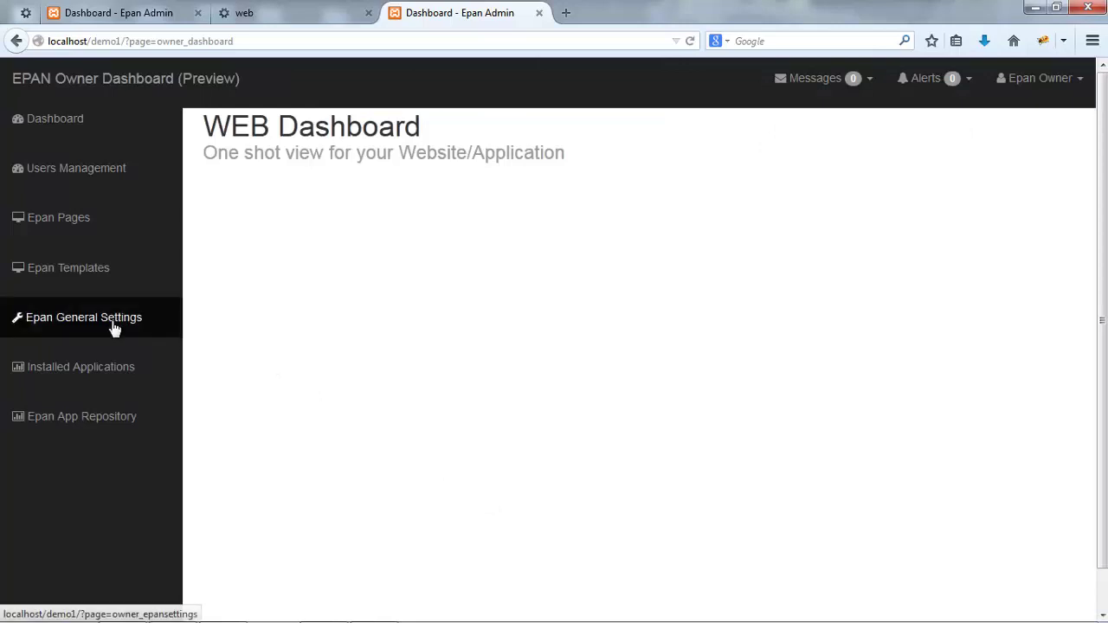
- In General Settings > Email Settings, set Email Host 127.0.0.1 and Port 25, then update
click(114, 320)
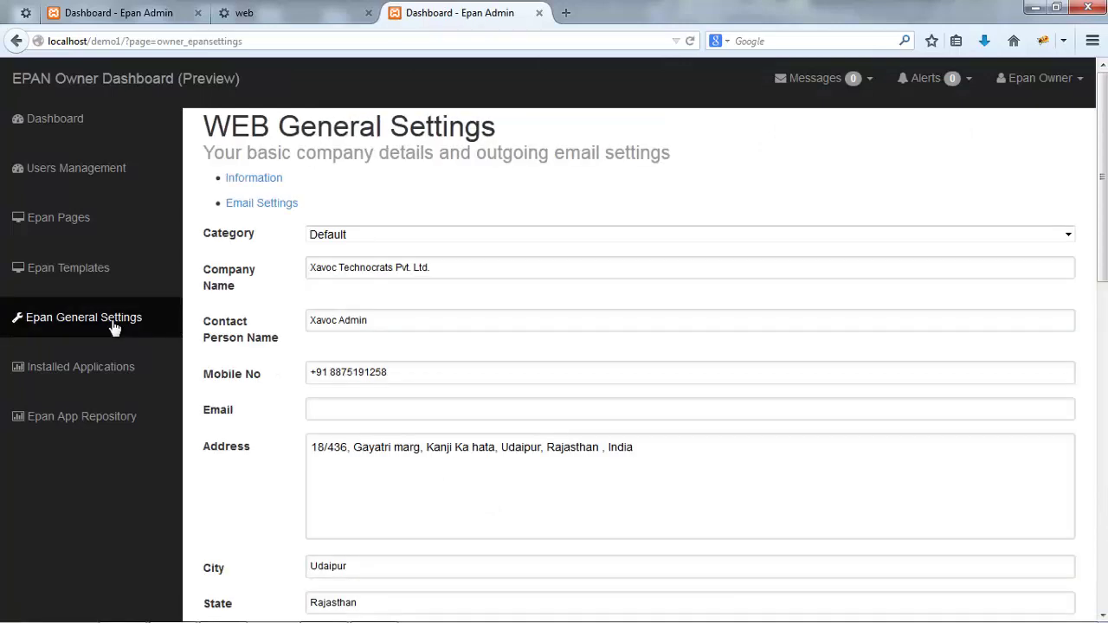
click(307, 185)
click(331, 221)
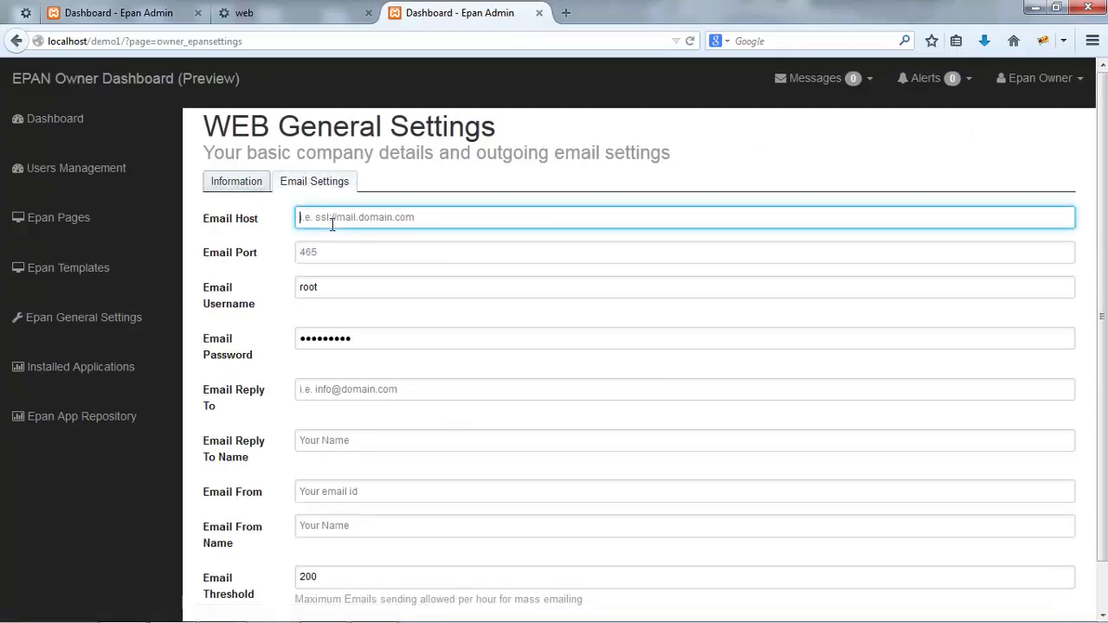
text(127.0.0.1)
key(Tab)
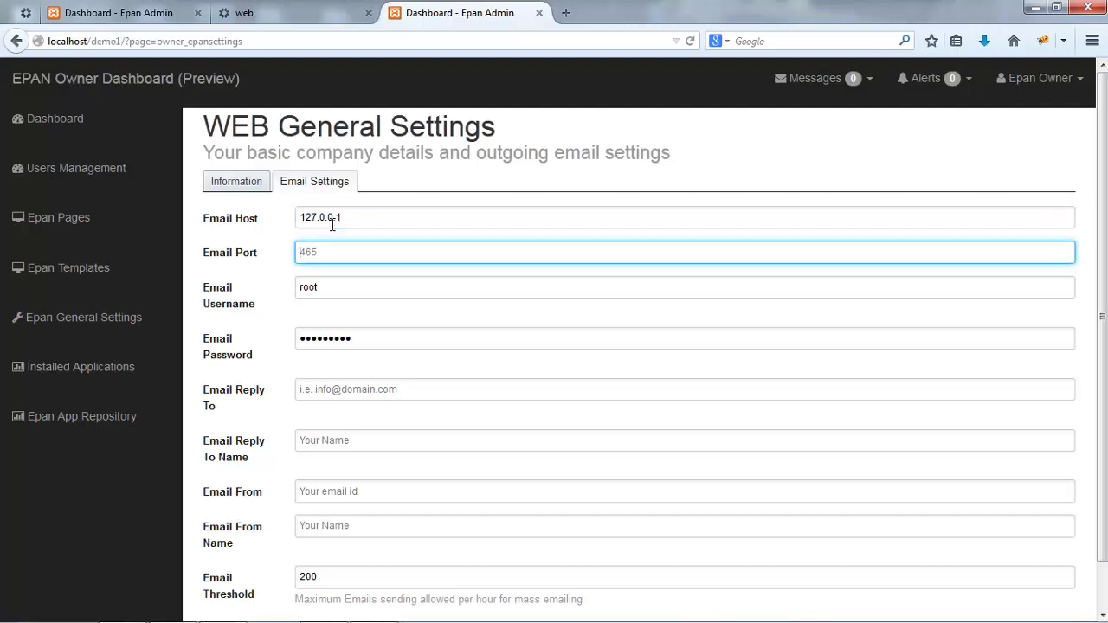
scroll(437, 364, down, 1)
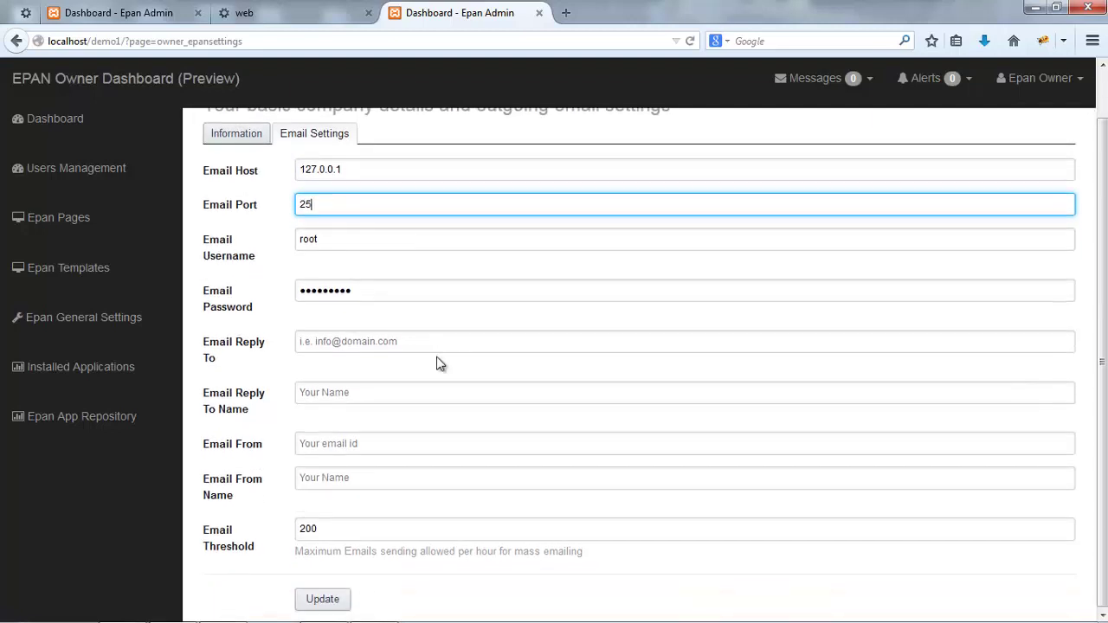
click(322, 598)
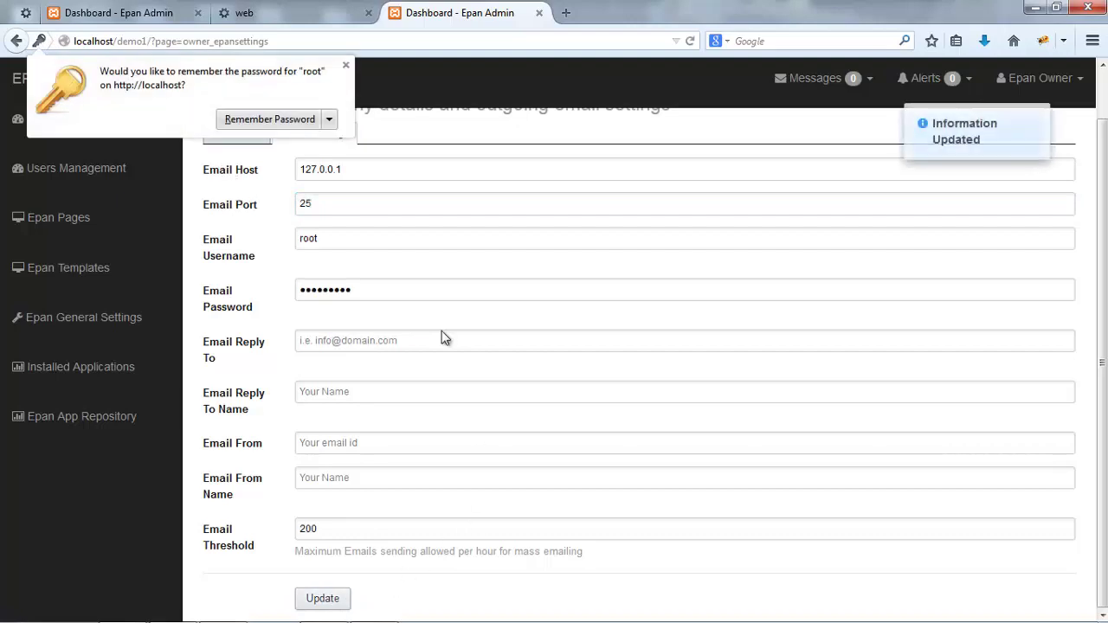
- Close the admin dashboard tab and return to the Contact page
key(ctrl+w)
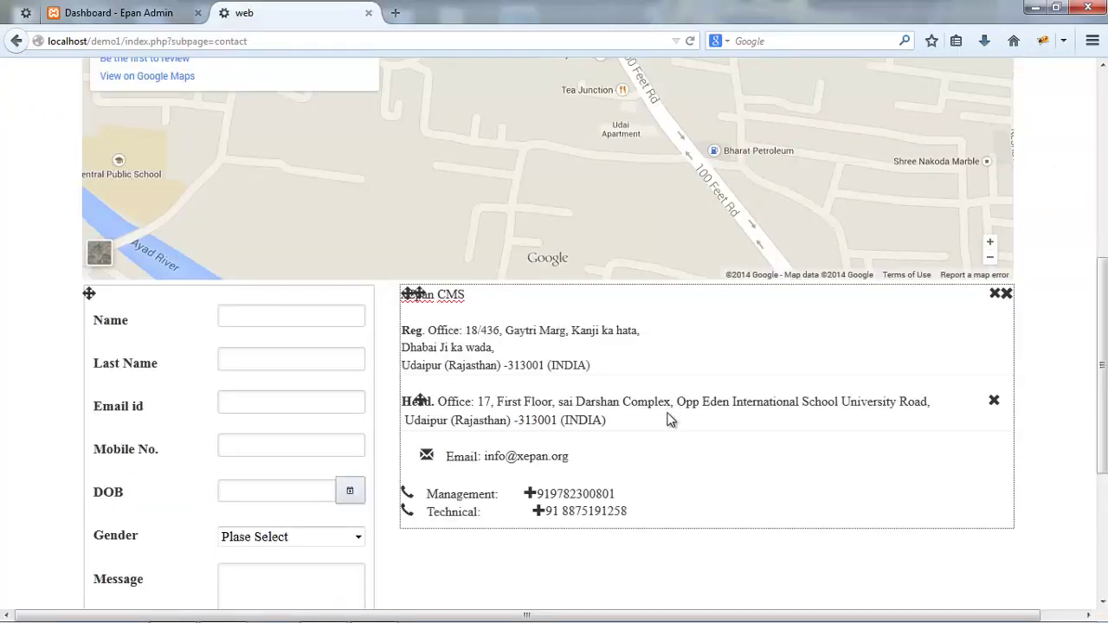
scroll(667, 420, down, 3)
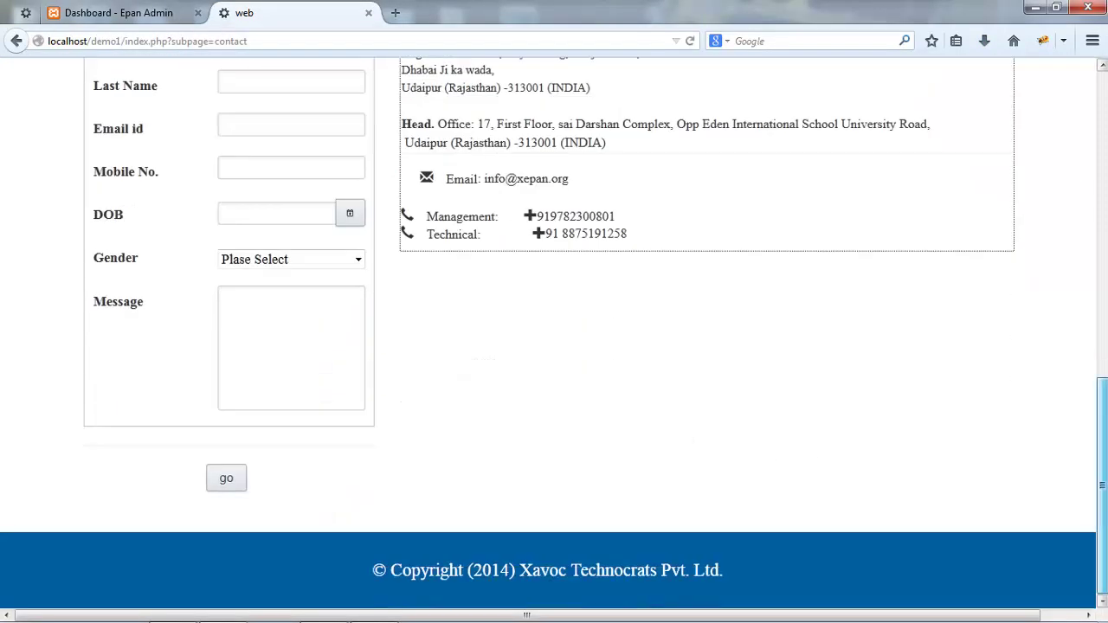
scroll(554, 334, up, 10)
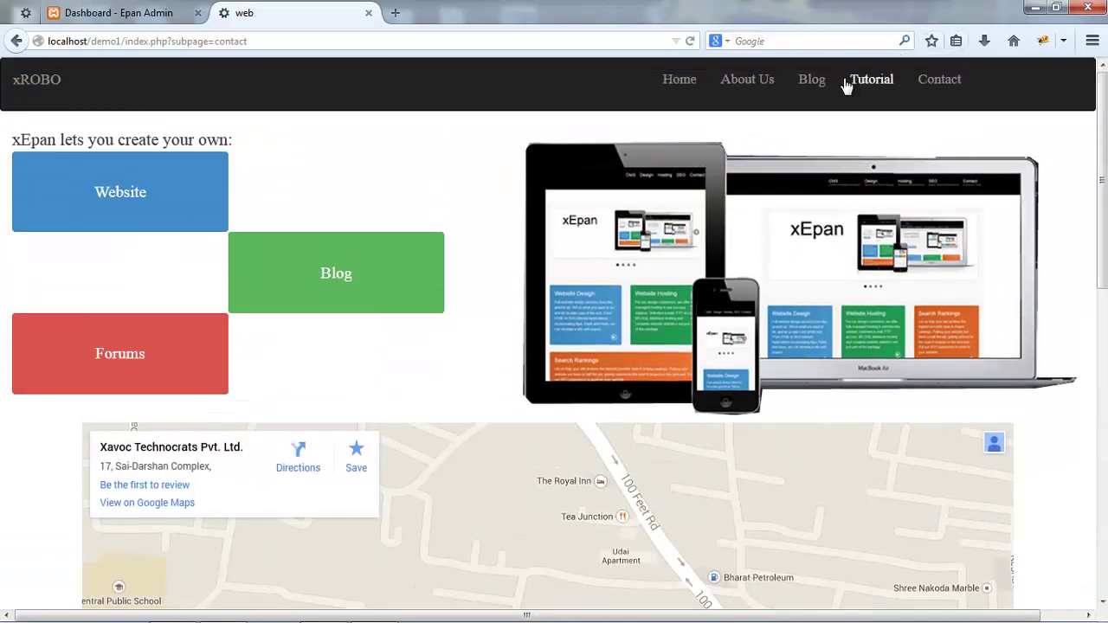
- Open the Blog page for editing and scroll the xShop toolbar to the Category element
click(811, 80)
scroll(476, 369, down, 3)
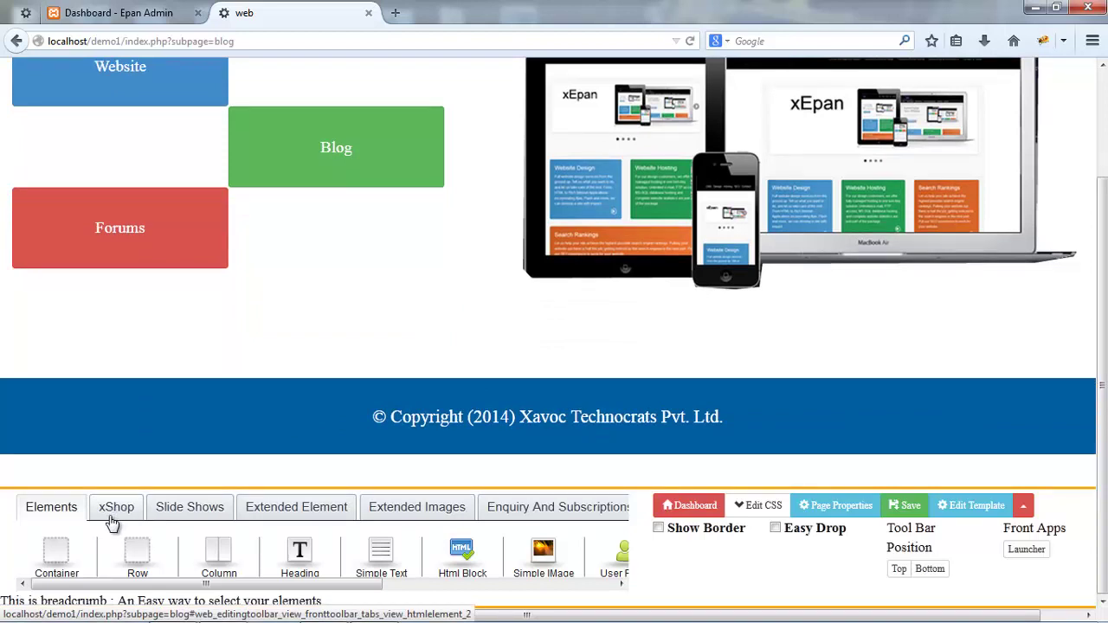
click(112, 519)
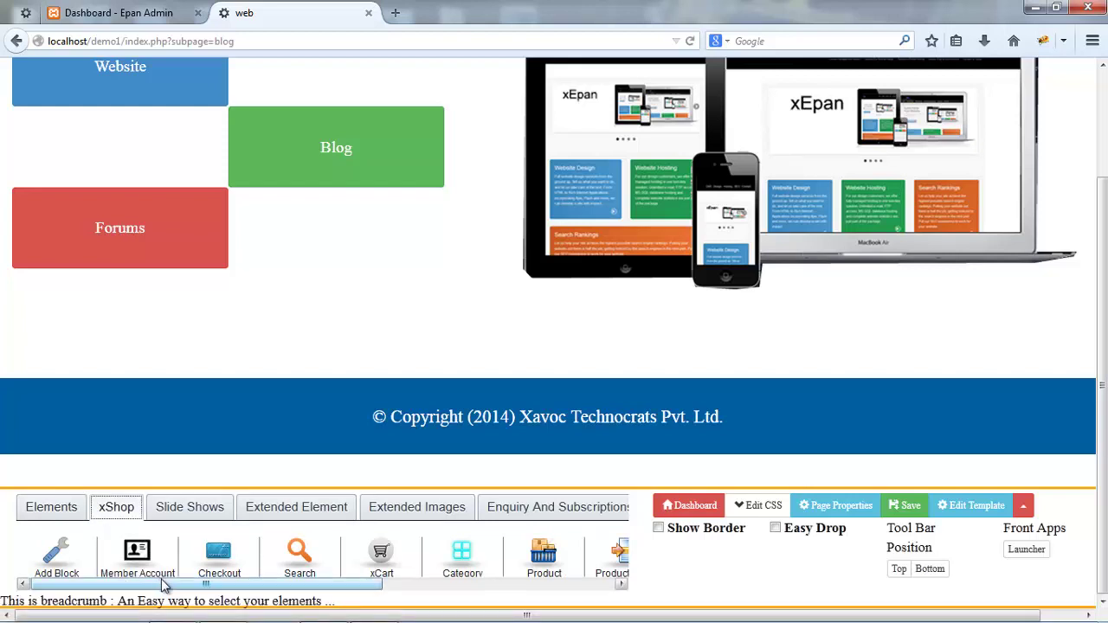
drag(159, 584, 290, 594)
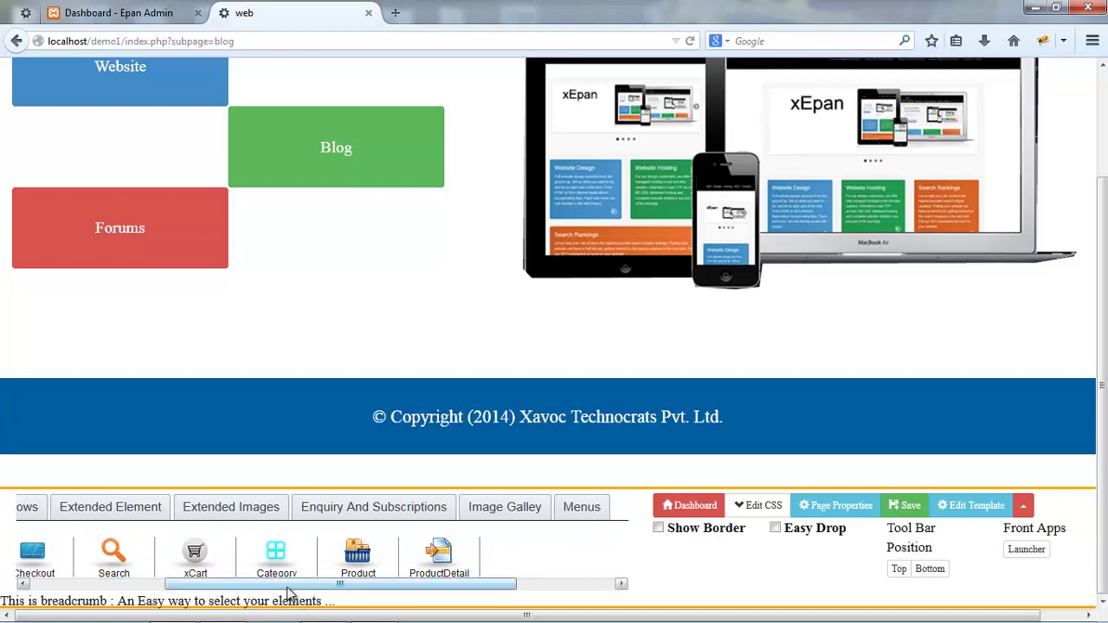
drag(290, 591, 289, 592)
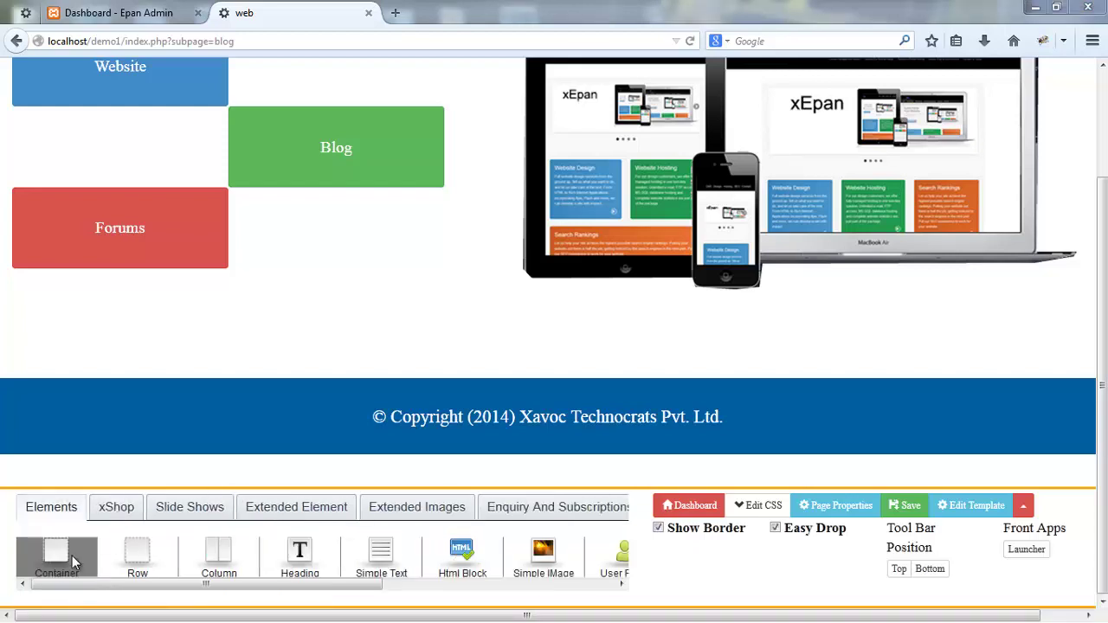
- Add a container above the footer, with a row and a column inside it
drag(72, 555, 220, 370)
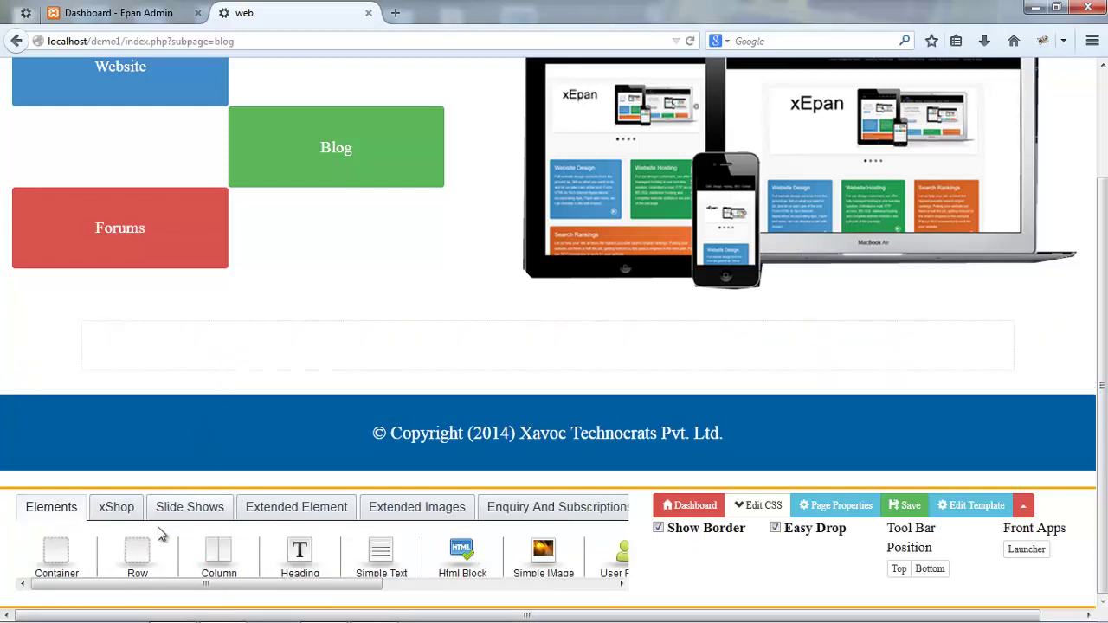
drag(138, 552, 231, 350)
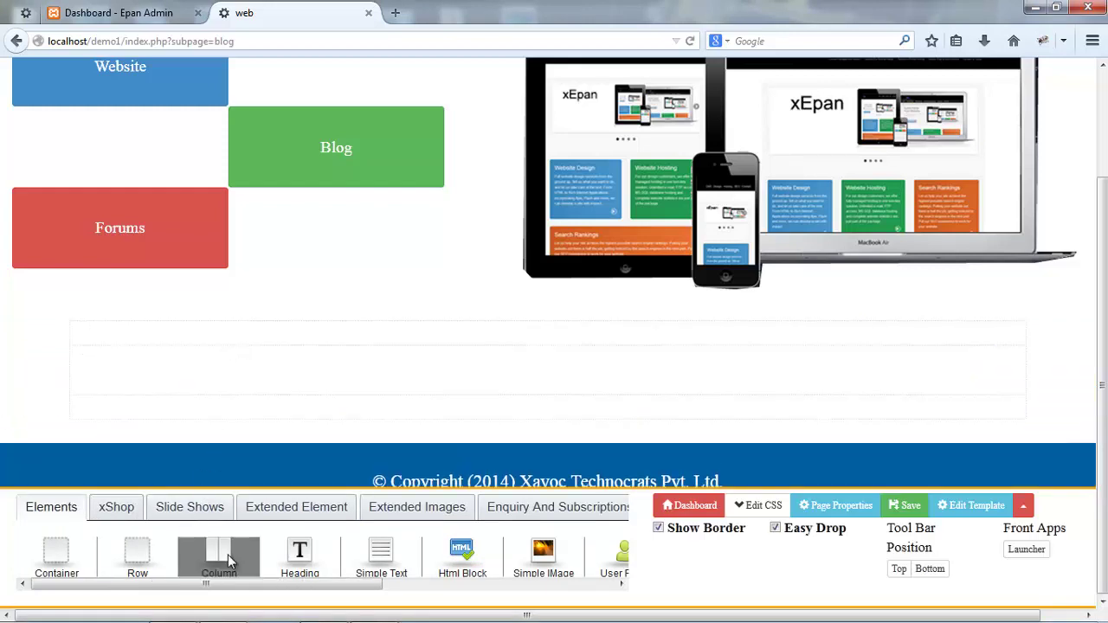
drag(229, 561, 247, 391)
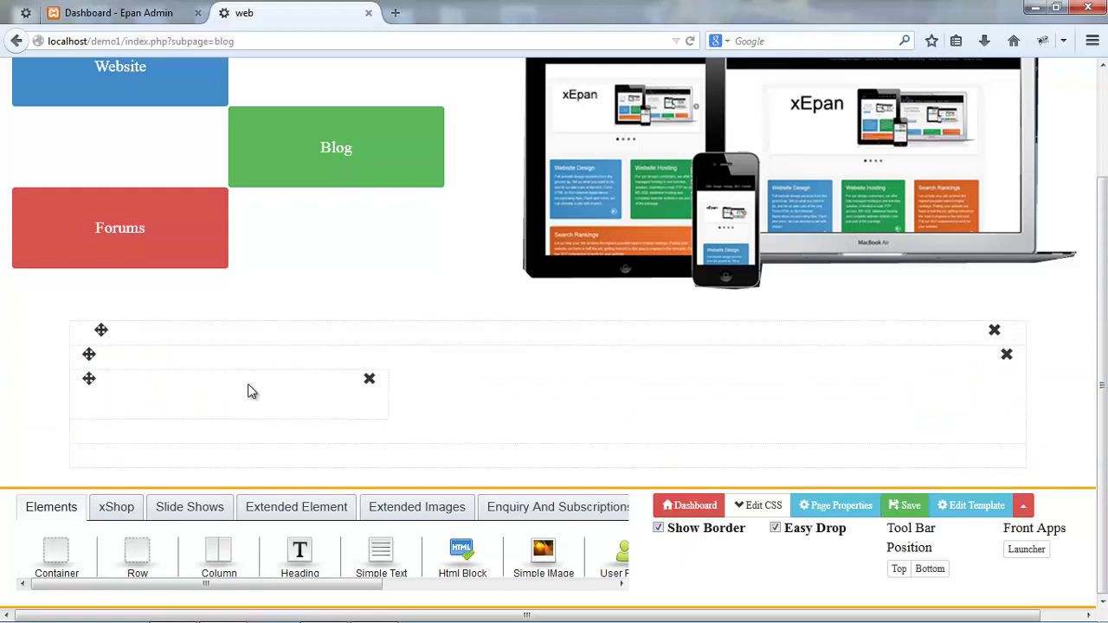
click(248, 391)
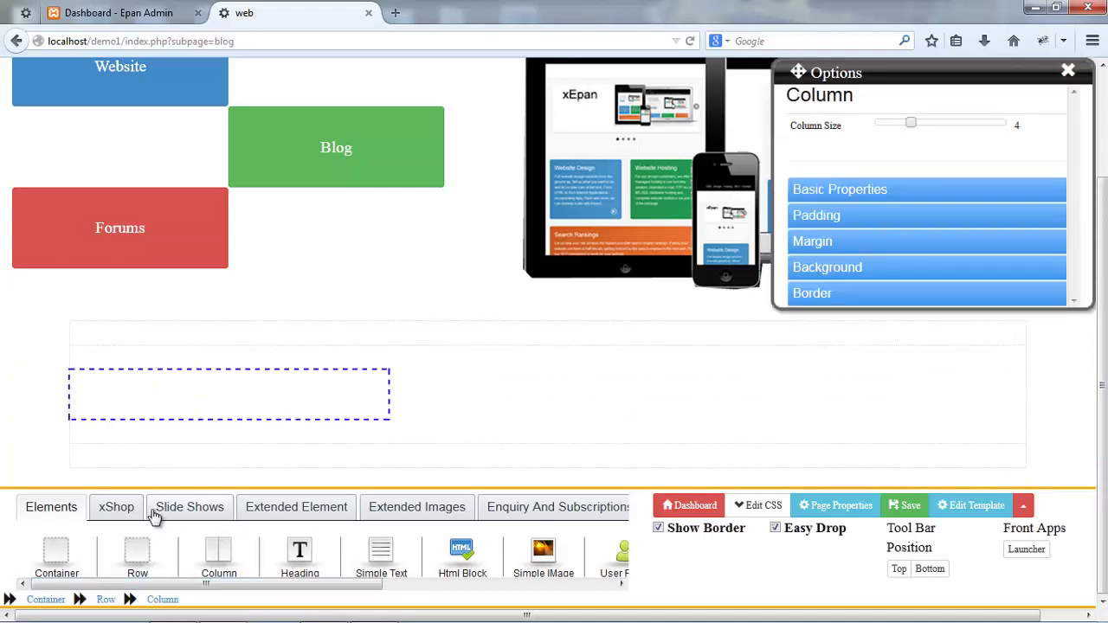
- Place an xShop Category list into the new column and save the Blog page
click(123, 508)
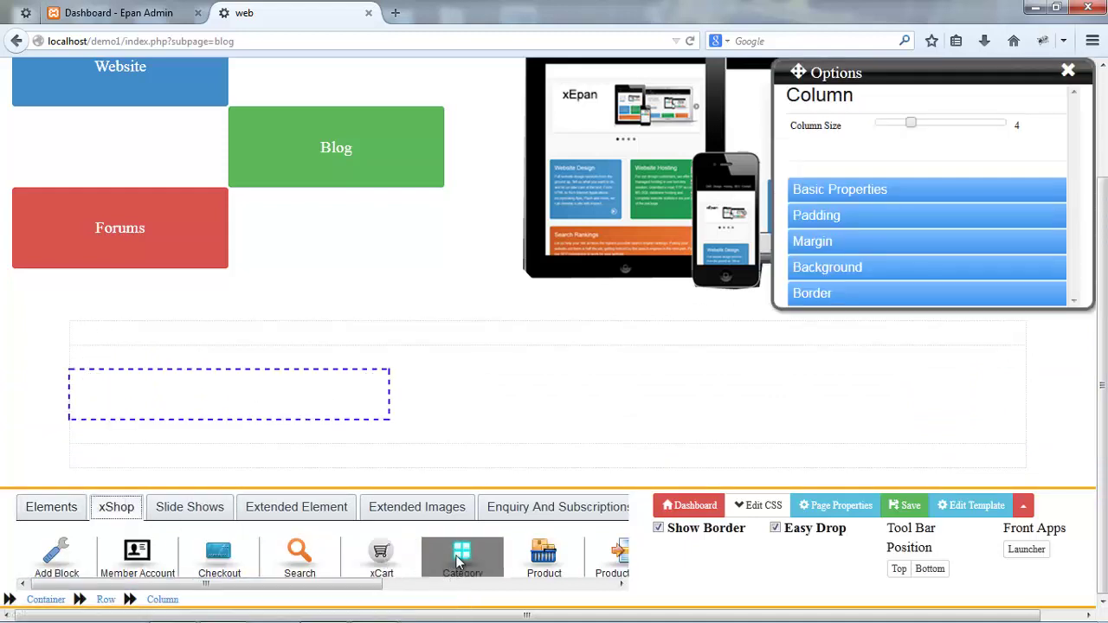
drag(460, 563, 313, 395)
click(478, 416)
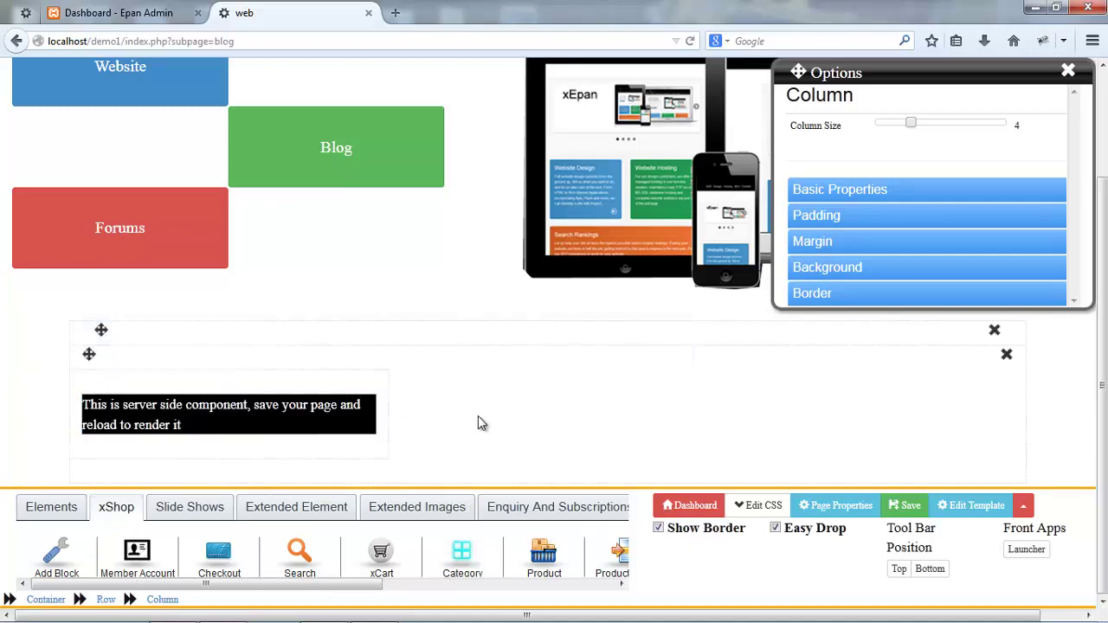
key(ctrl+s)
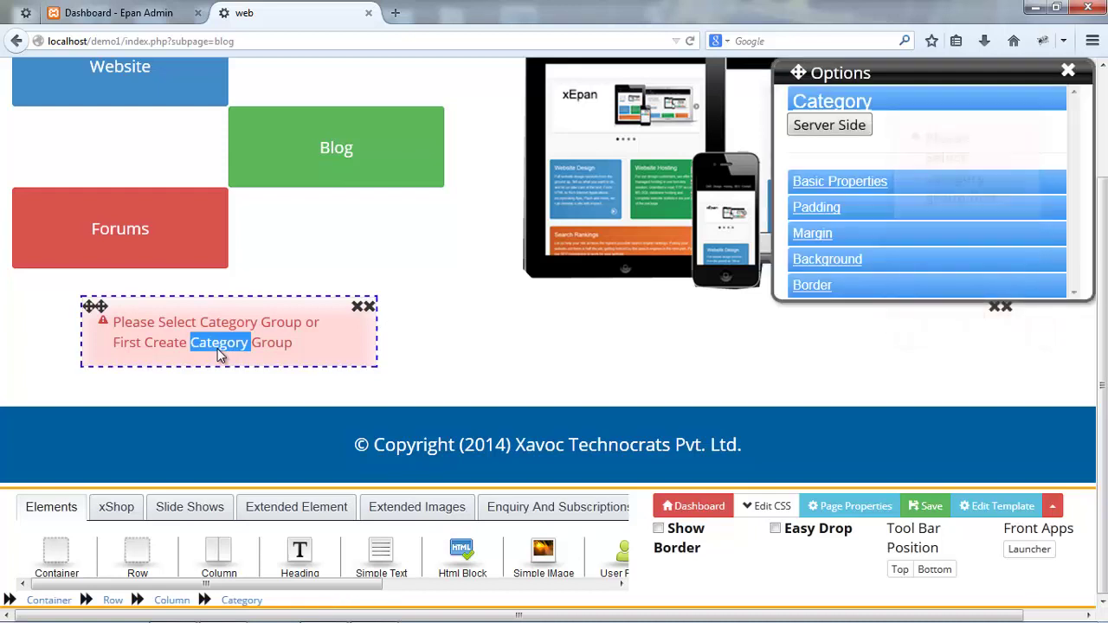
- From the block's xShop category manager, create a new category group named 'Blog'
click(297, 365)
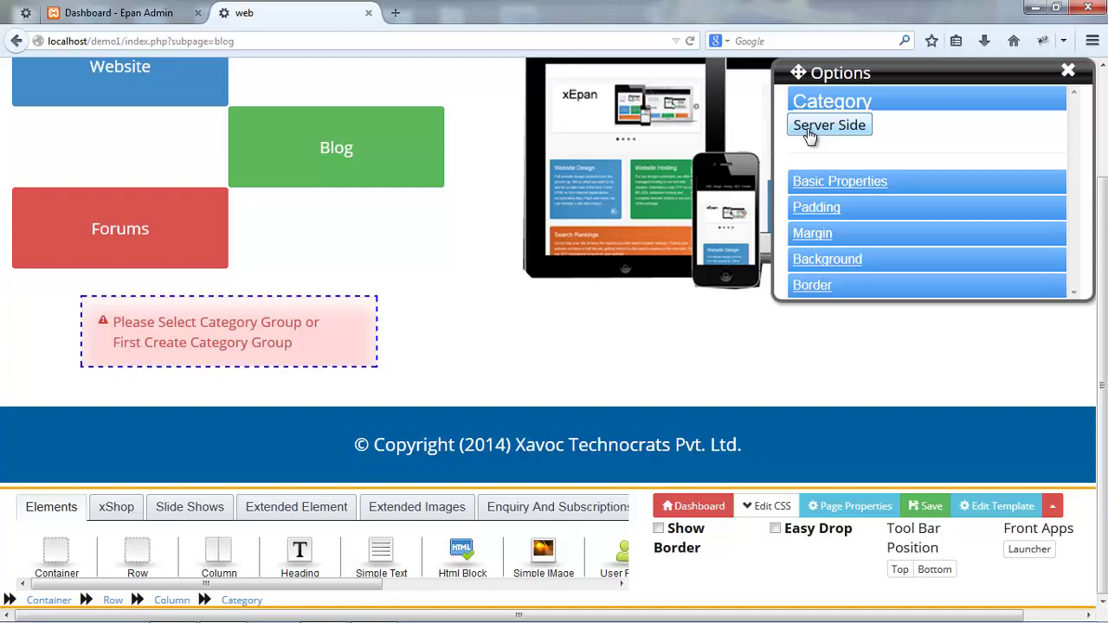
click(806, 128)
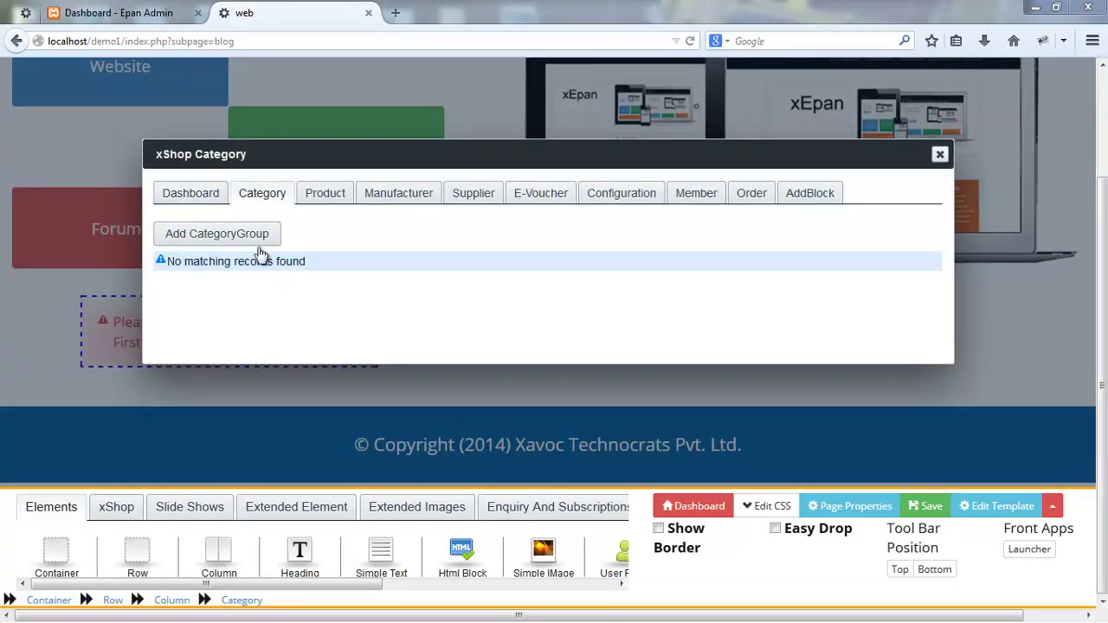
click(256, 240)
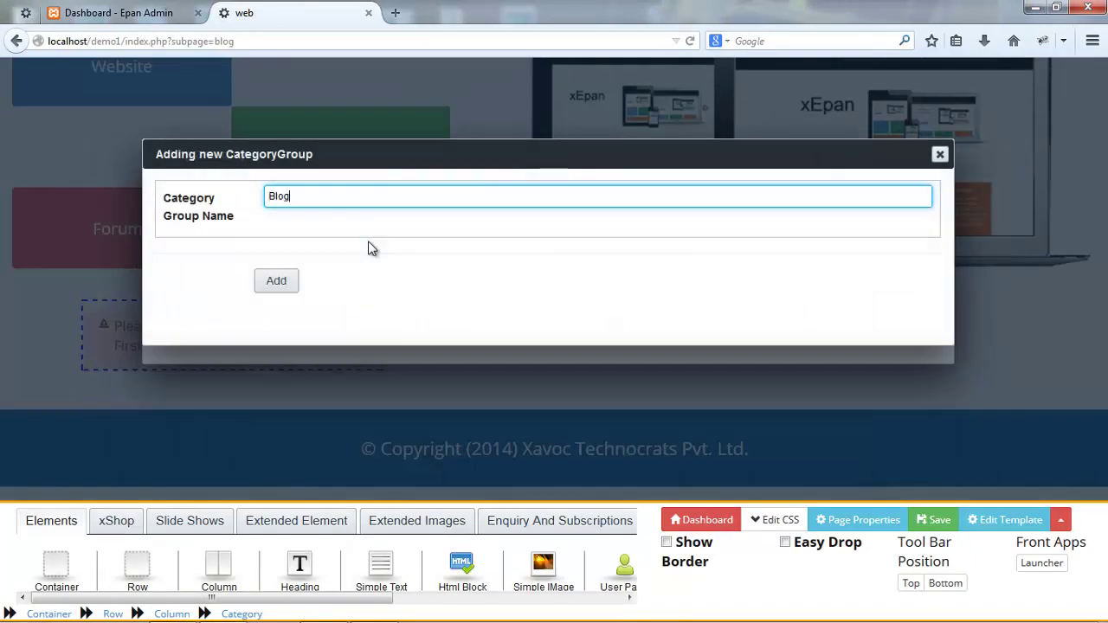
key(Return)
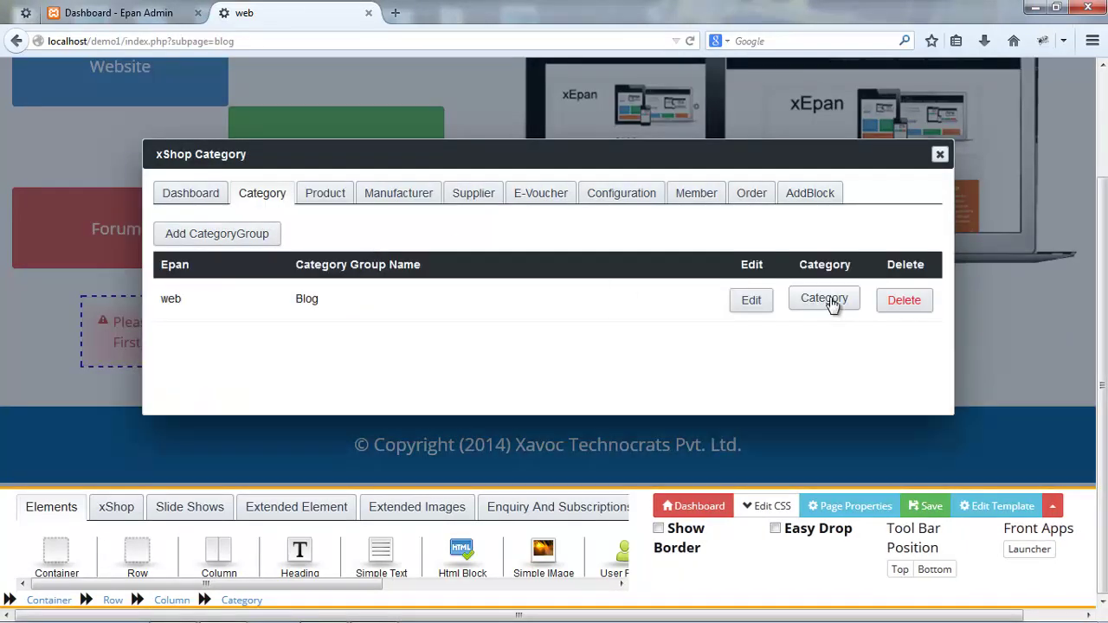
- Add the CMS category to the Blog group, reload its category list, and close the manager
click(827, 299)
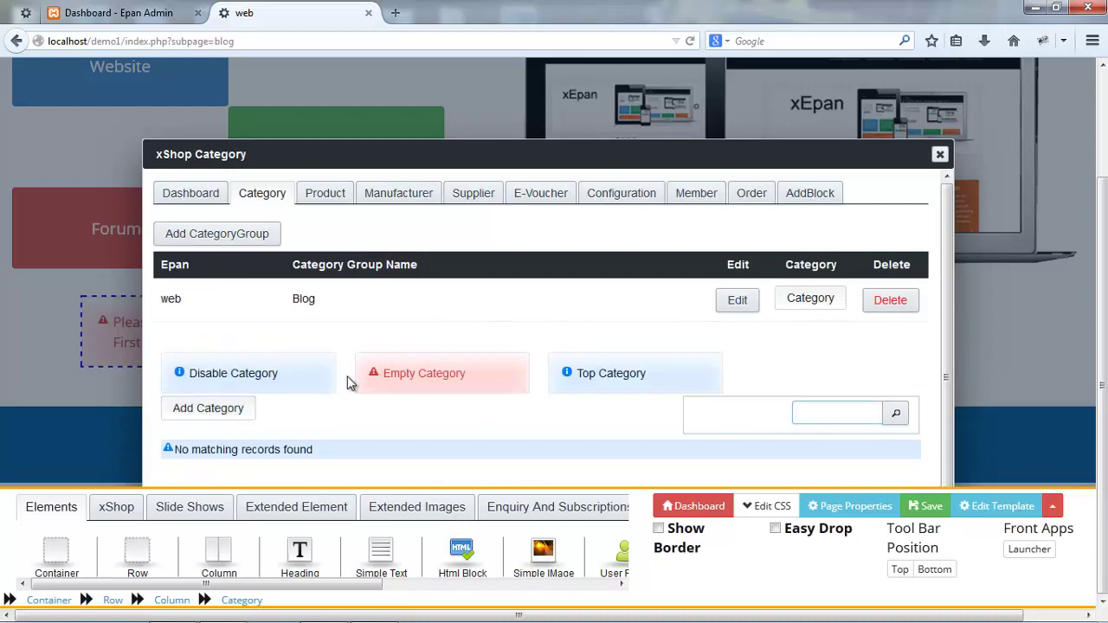
click(210, 409)
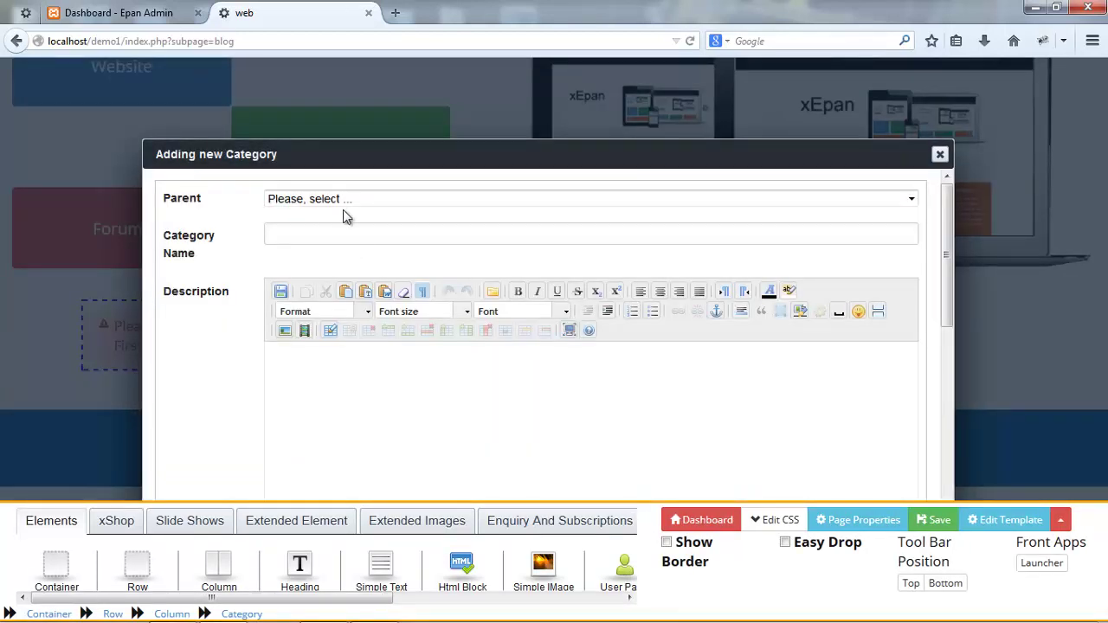
click(378, 236)
text(CMS)
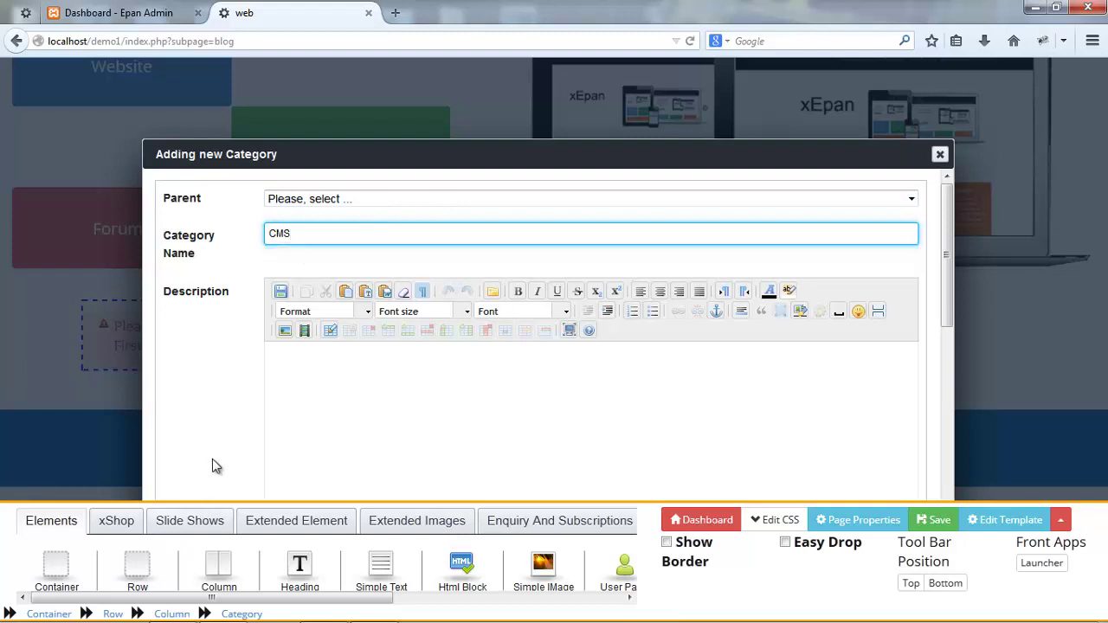
scroll(289, 373, down, 10)
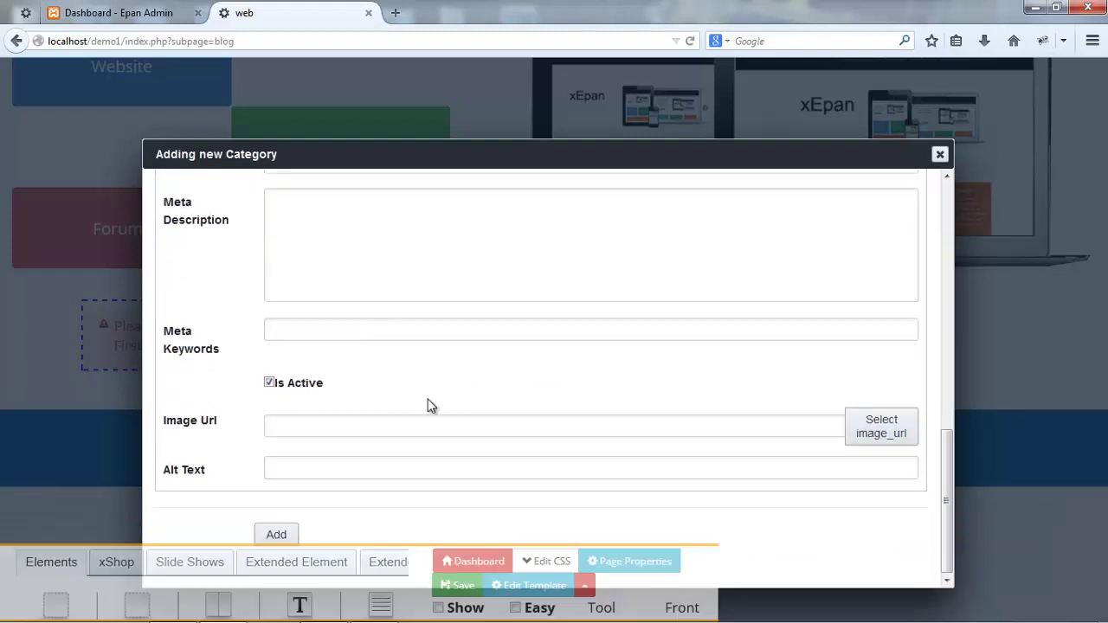
click(276, 535)
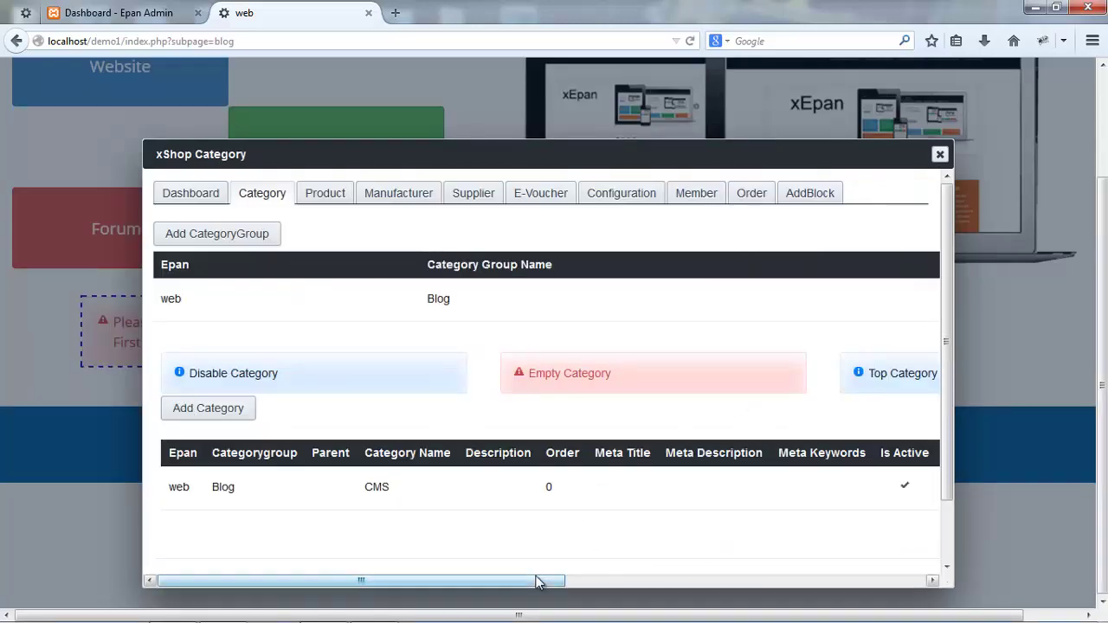
drag(554, 580, 871, 580)
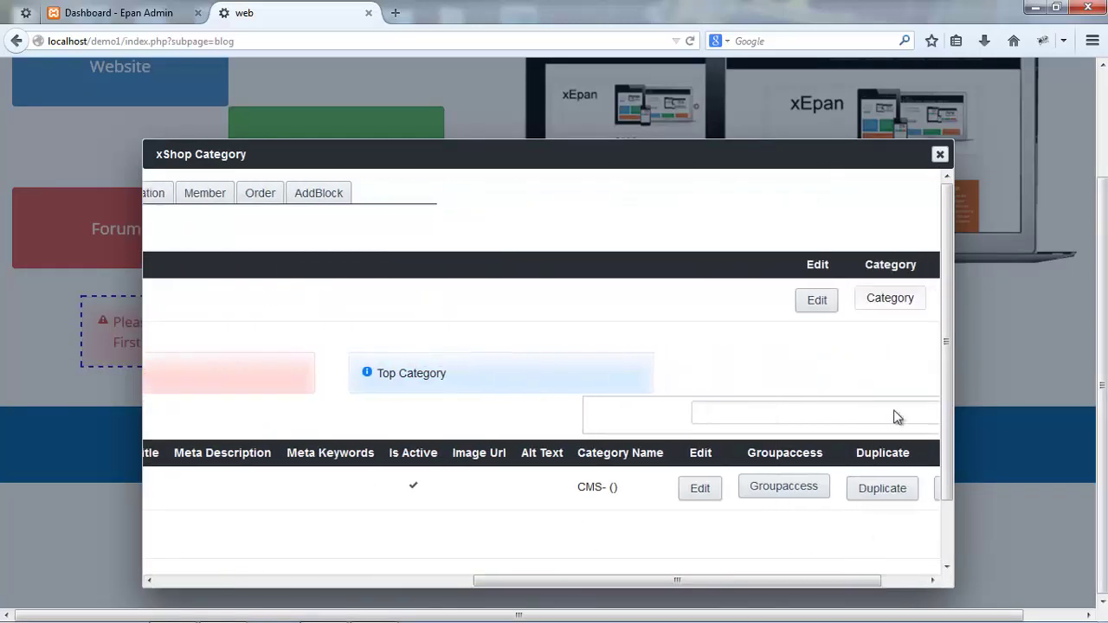
click(894, 306)
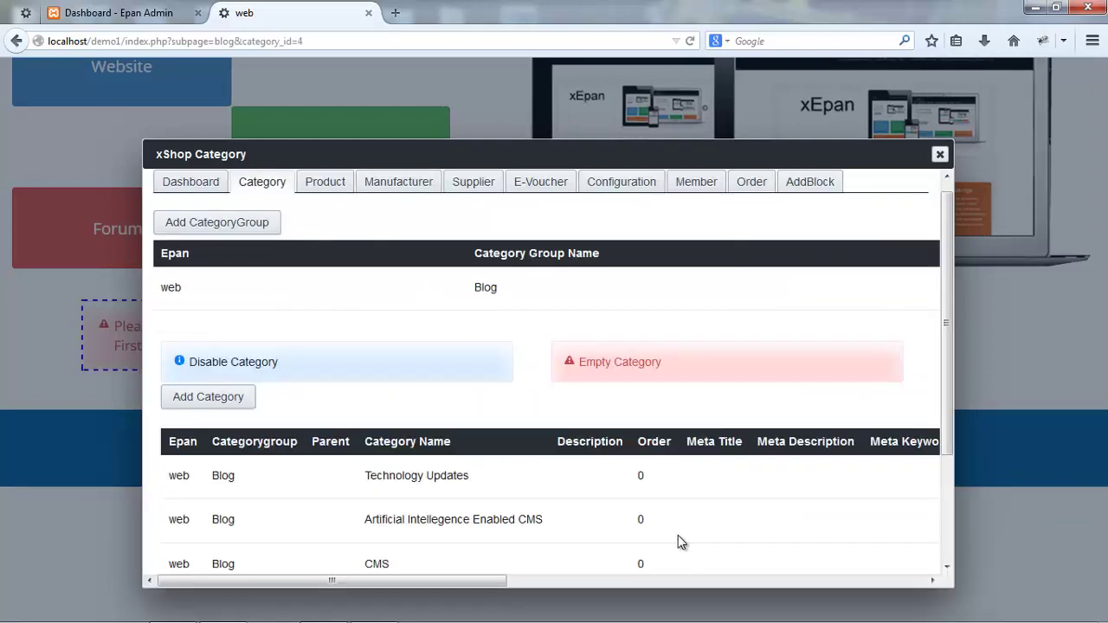
scroll(342, 370, up, 1)
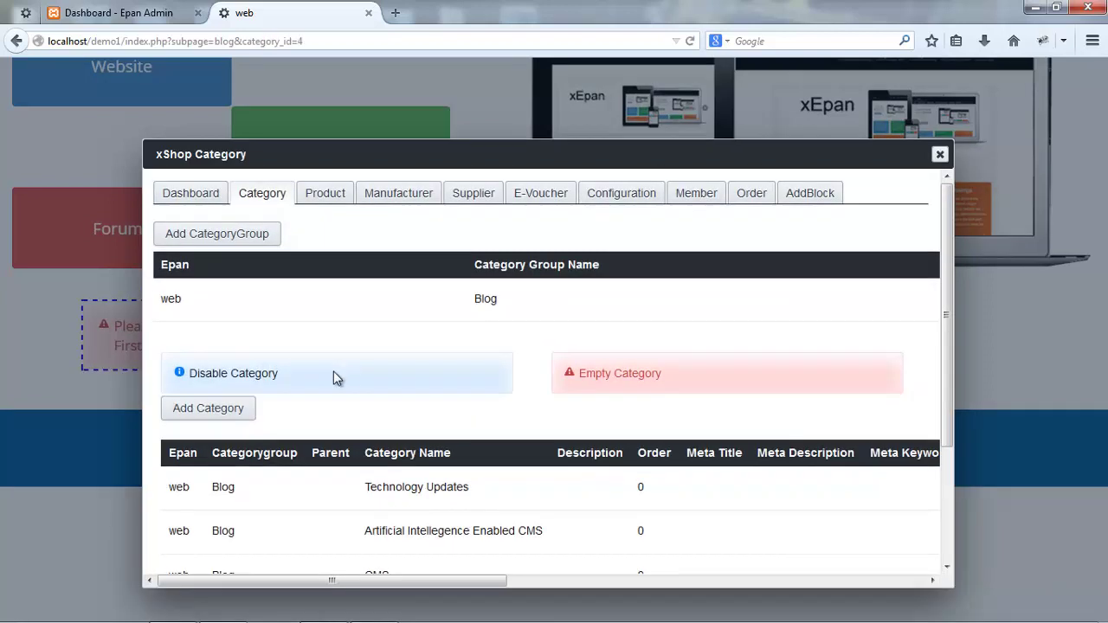
scroll(335, 374, down, 3)
scroll(338, 379, up, 3)
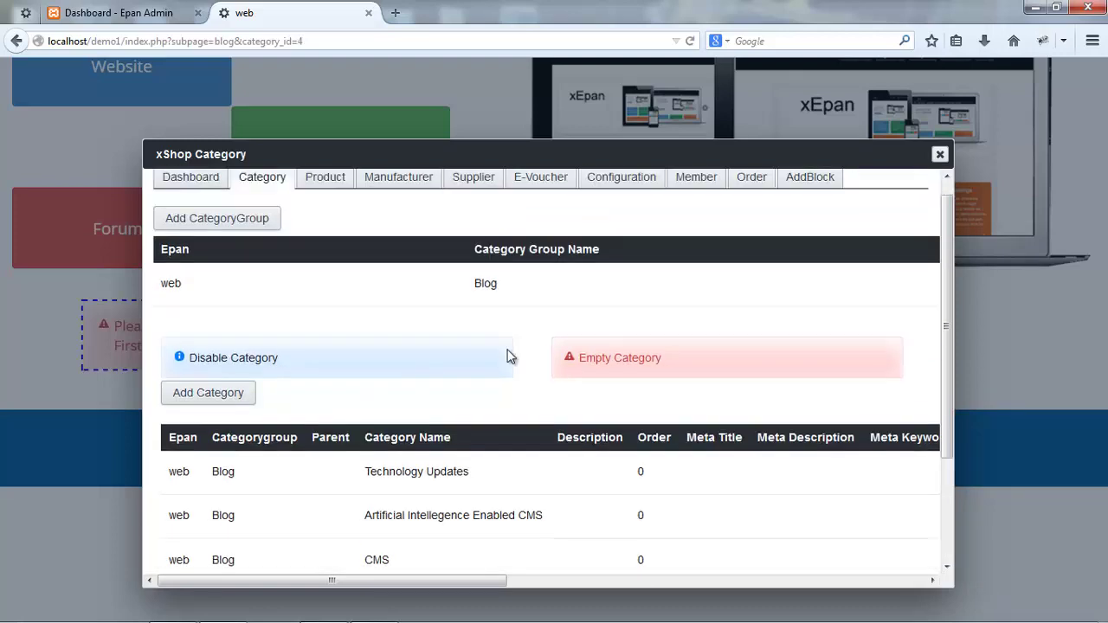
click(939, 154)
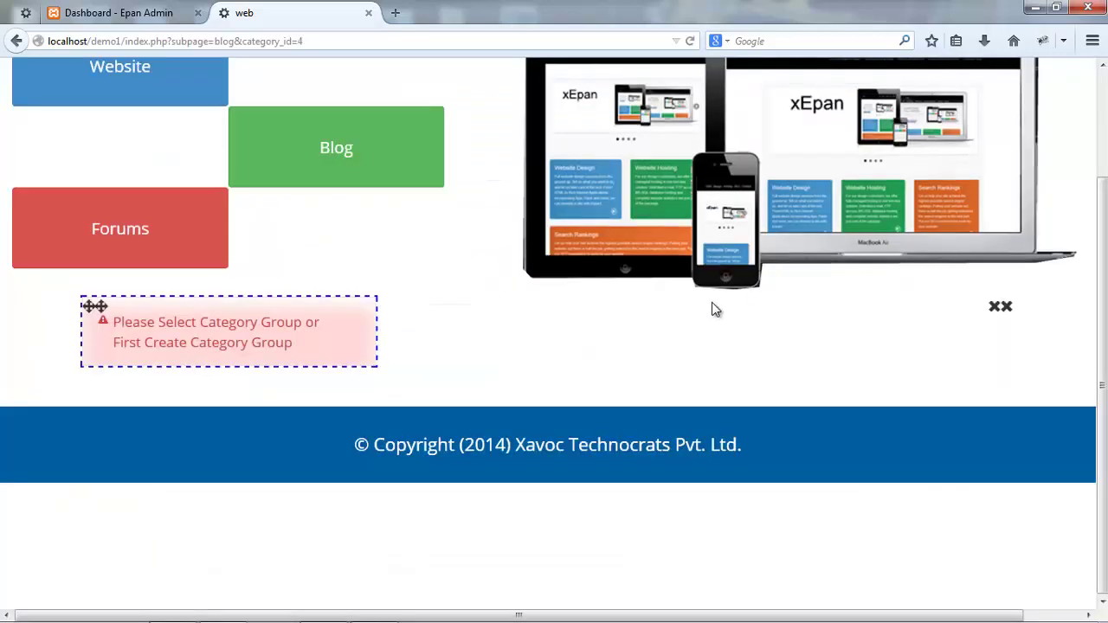
- Save and reload the page, then set the category block's layout to Vertical
key(ctrl+s)
key(F5)
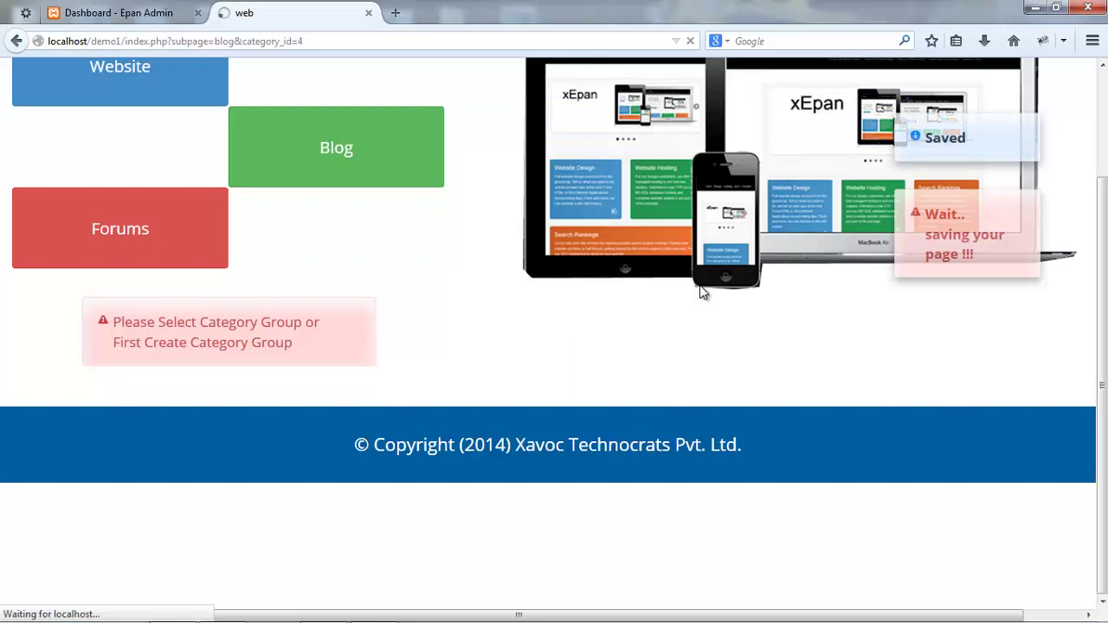
double_click(313, 356)
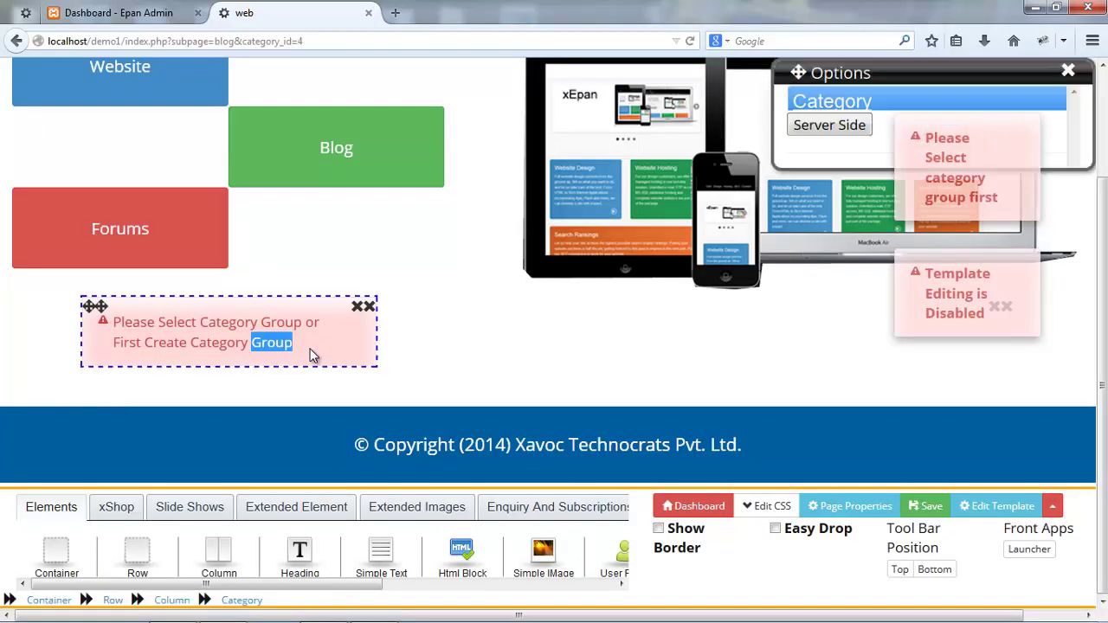
click(853, 102)
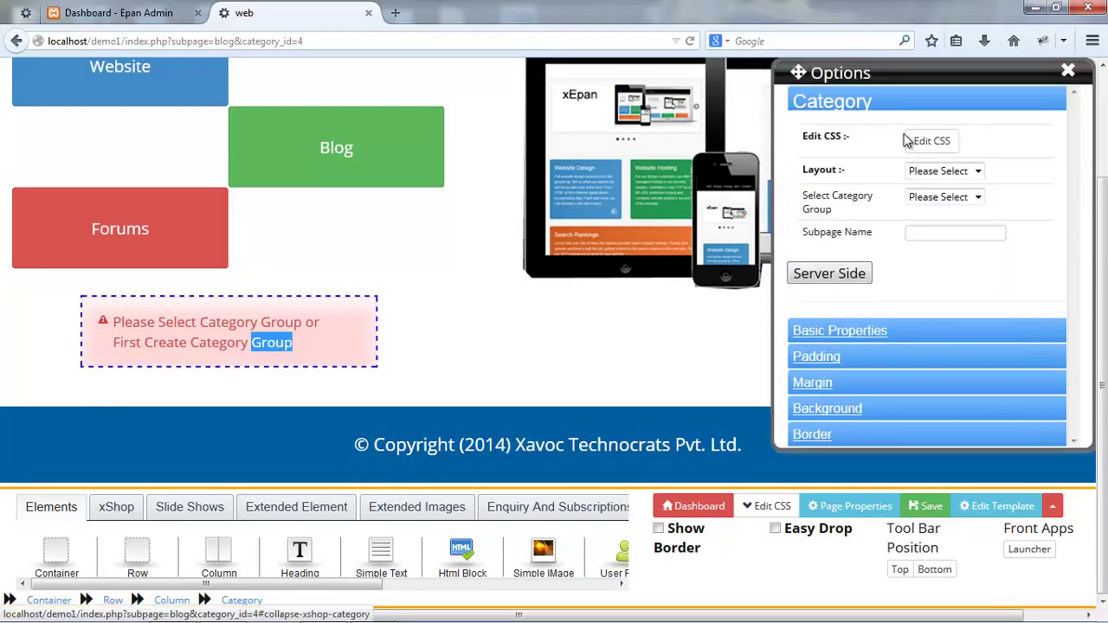
click(946, 171)
click(926, 215)
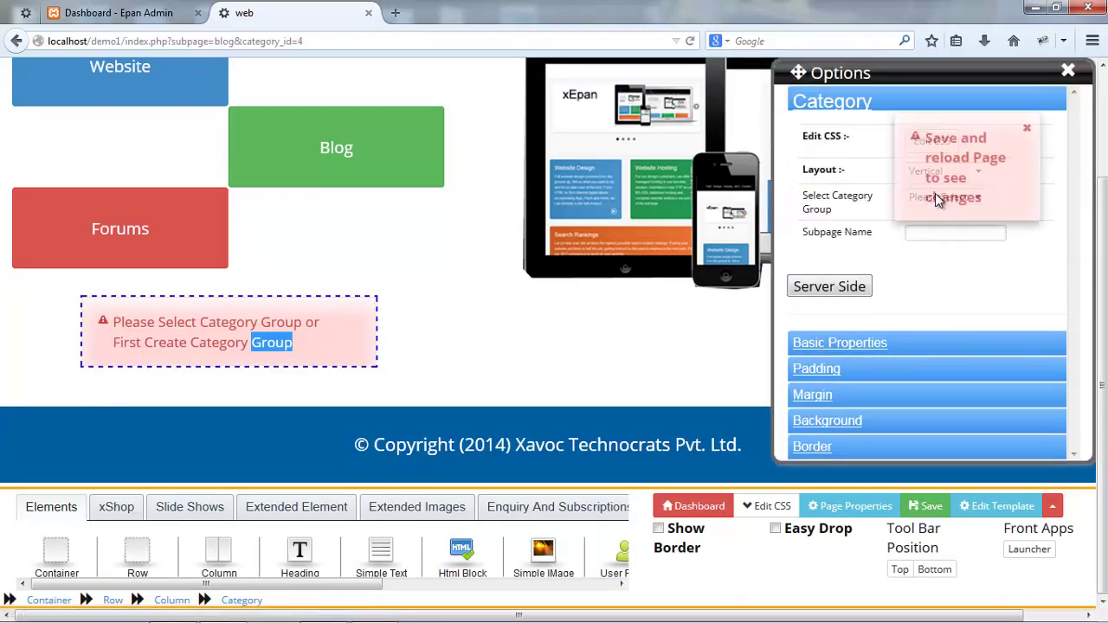
- Set the block's Category Group to Blog and Subpage Name to blog, then save
click(1028, 132)
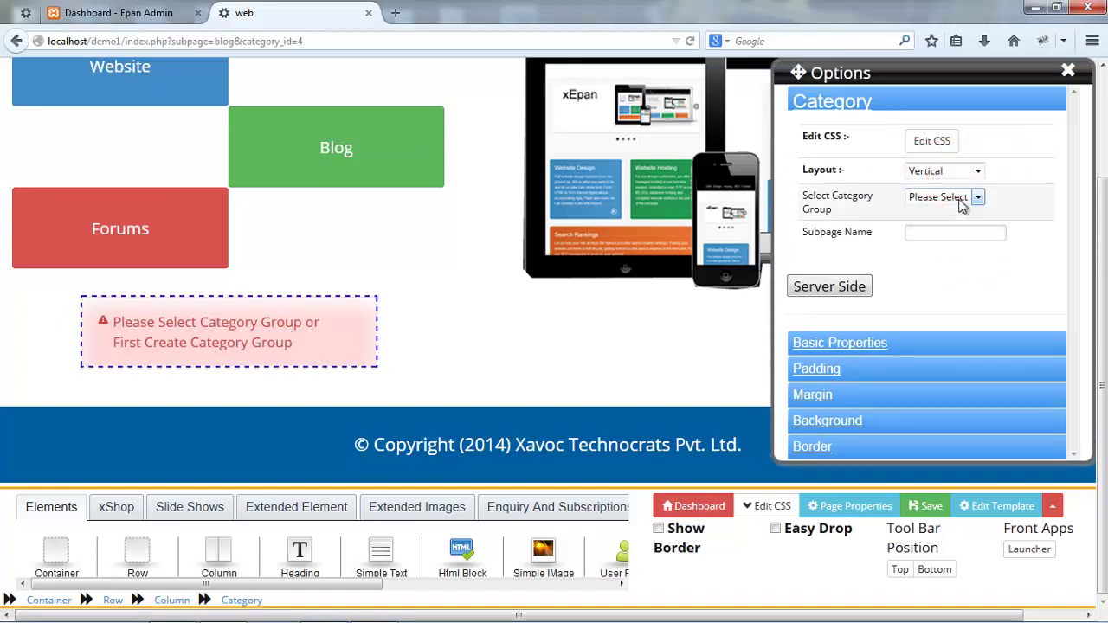
click(961, 198)
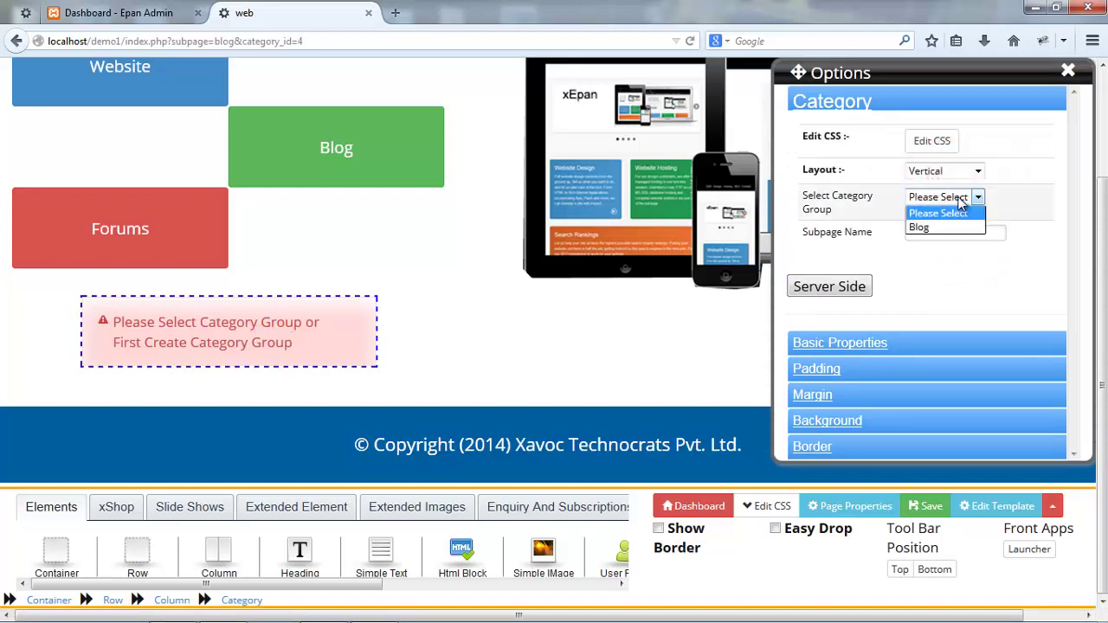
click(919, 227)
click(924, 234)
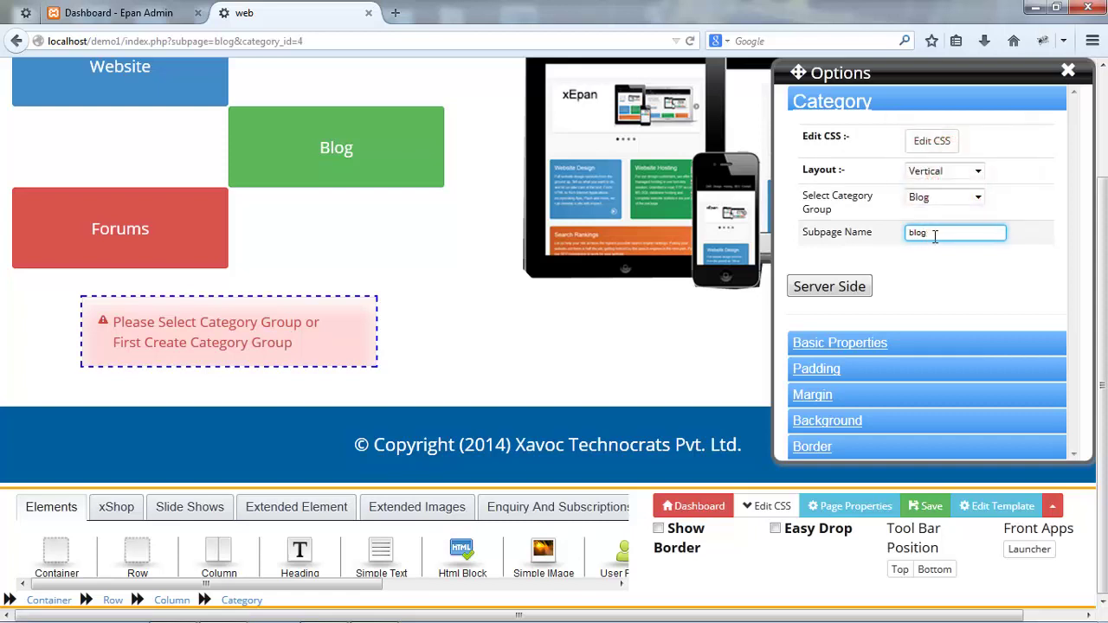
click(933, 272)
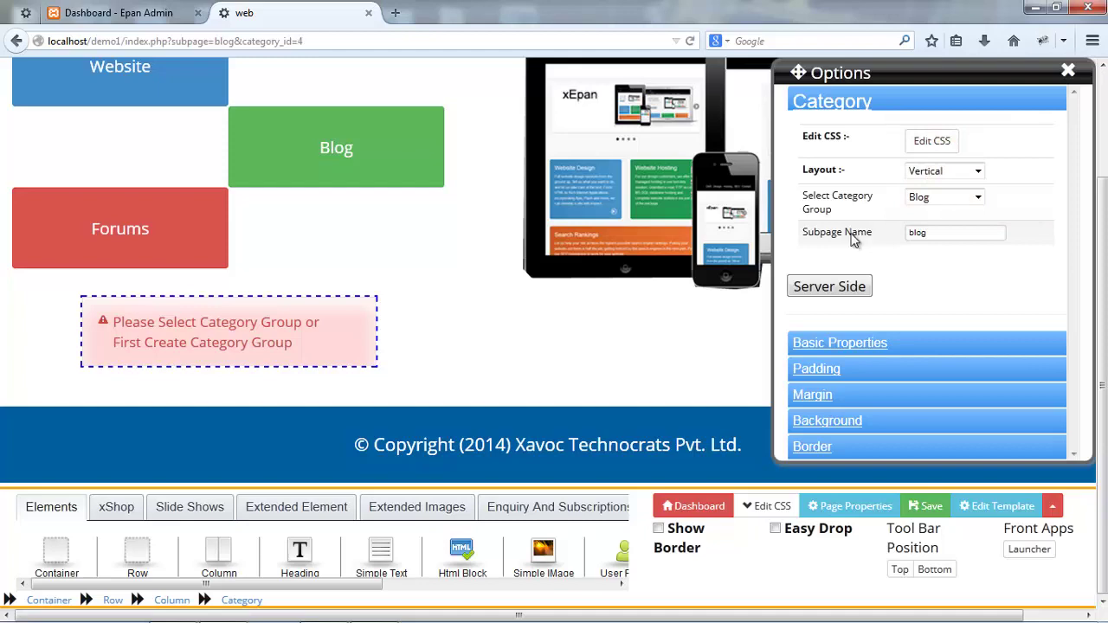
key(ctrl+s)
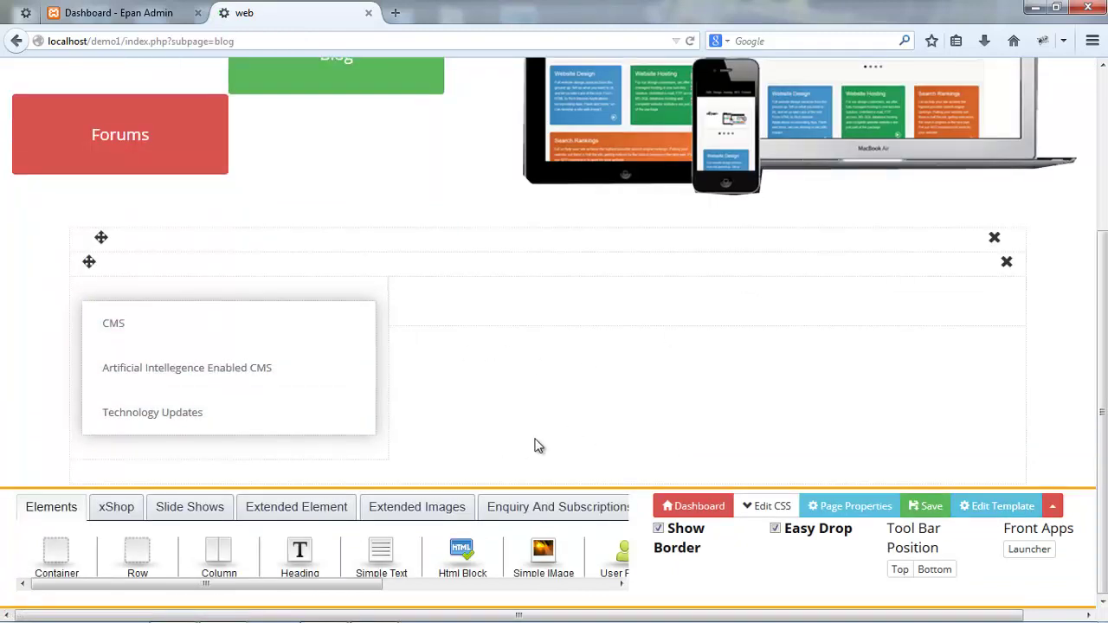
- Drop an xShop Product listing into the empty right column and save the page
click(117, 509)
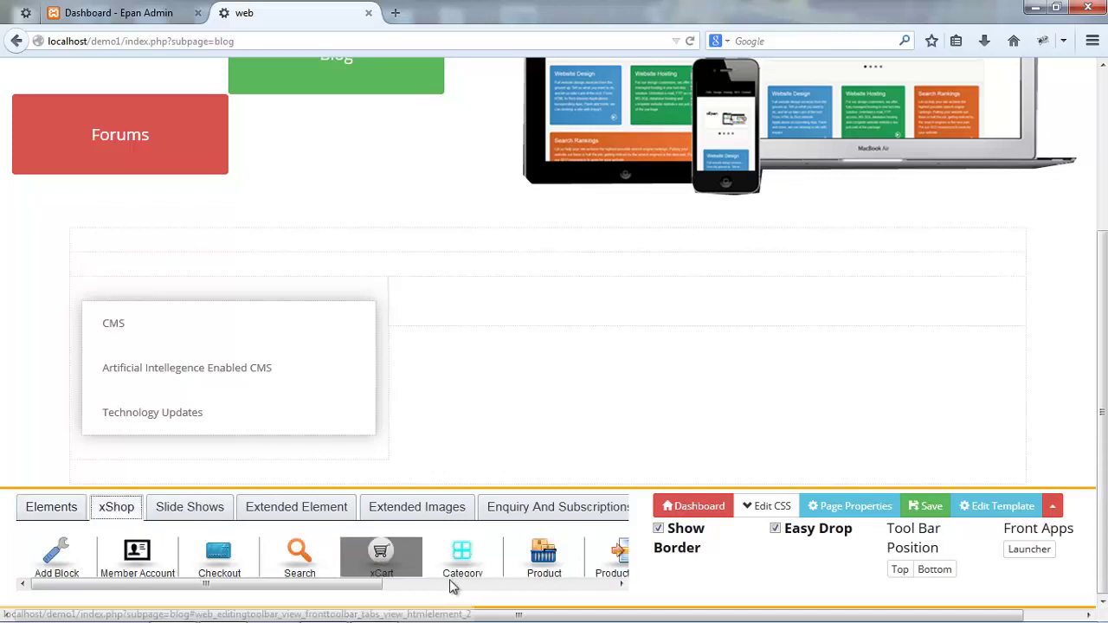
drag(528, 575, 641, 310)
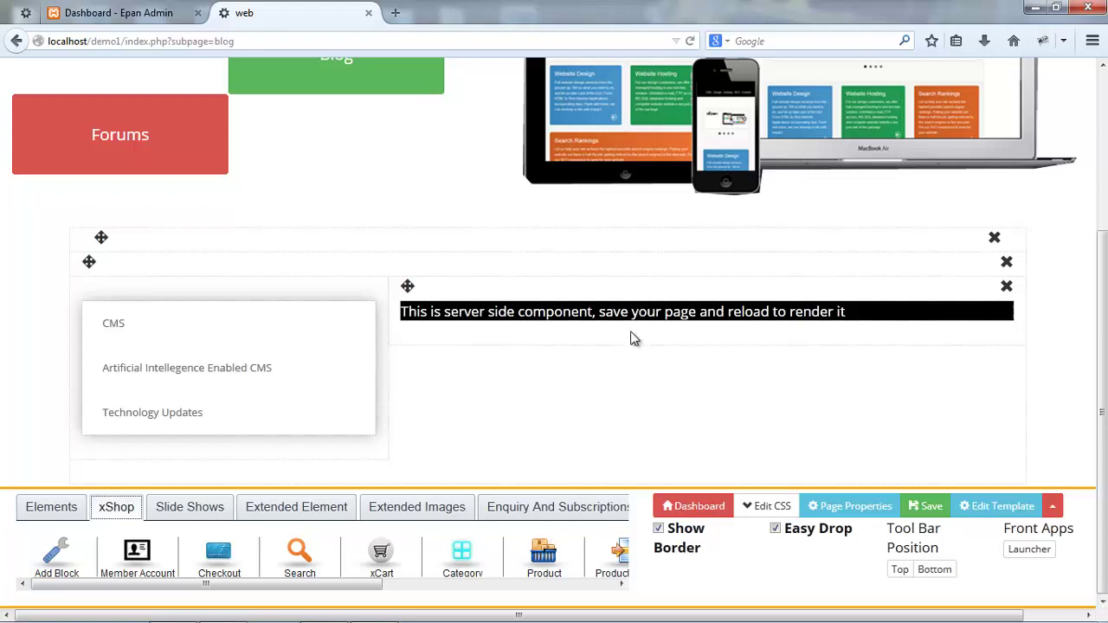
key(ctrl+s)
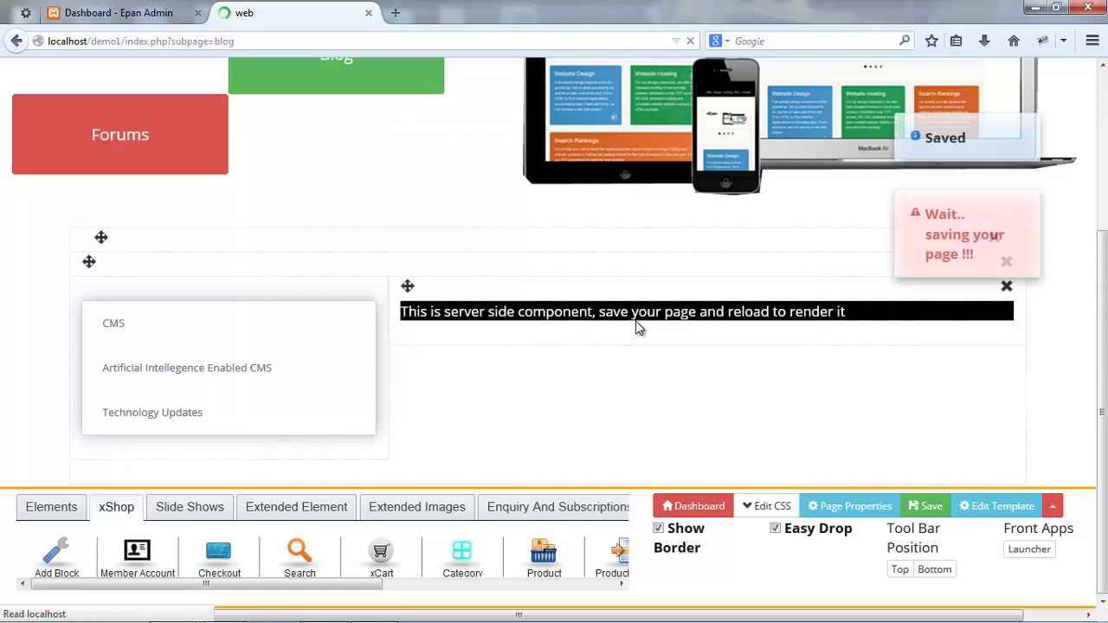
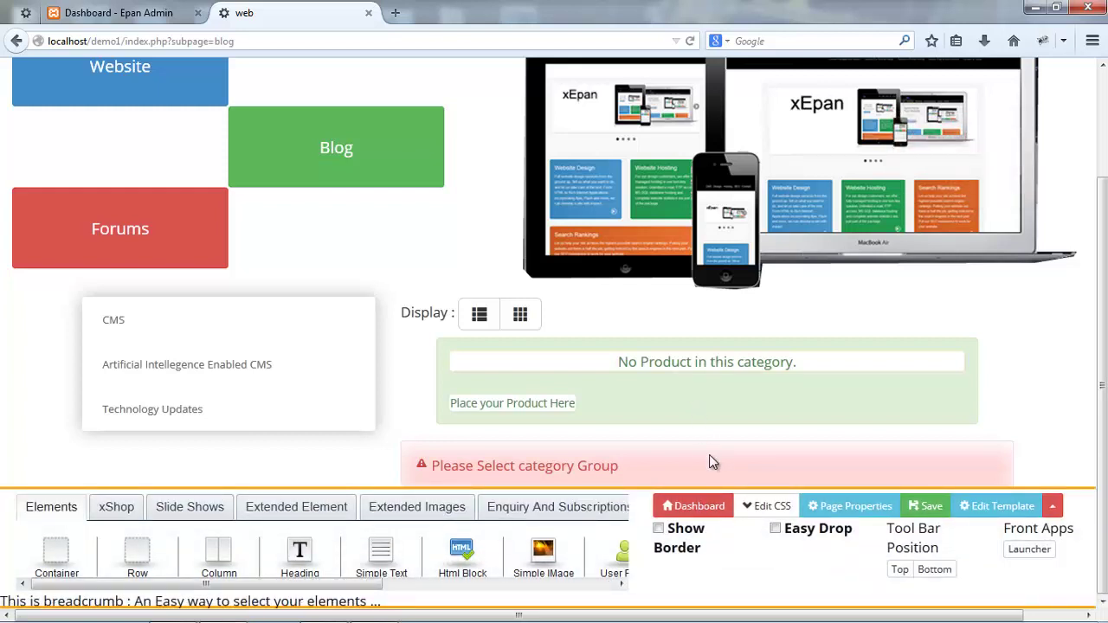
- Go from the dashboard's installed applications to the xShop product list
click(703, 515)
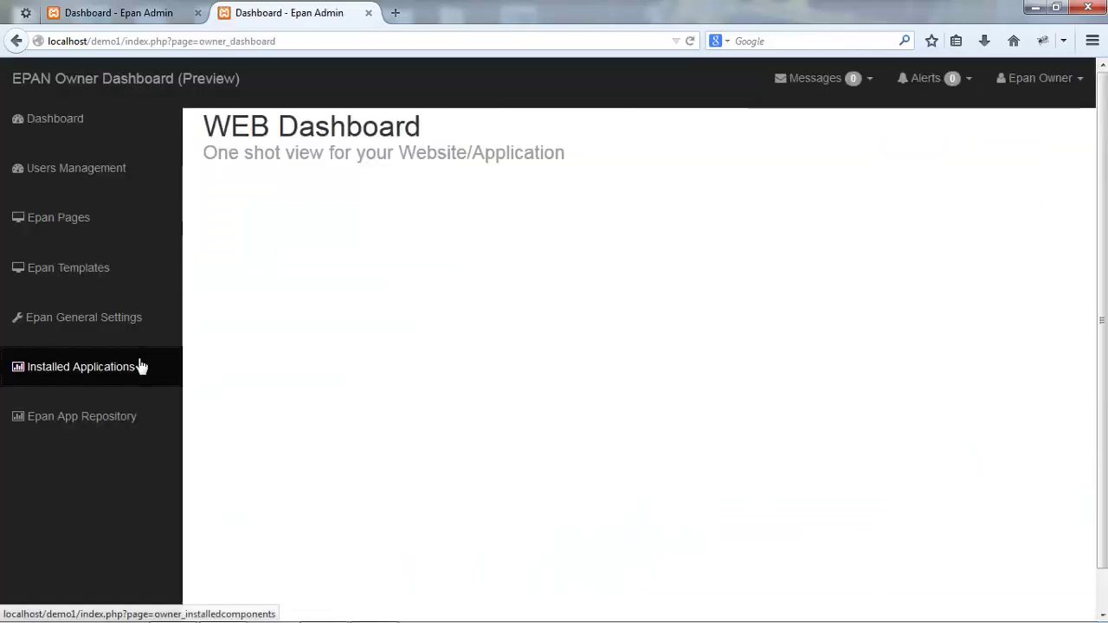
click(138, 366)
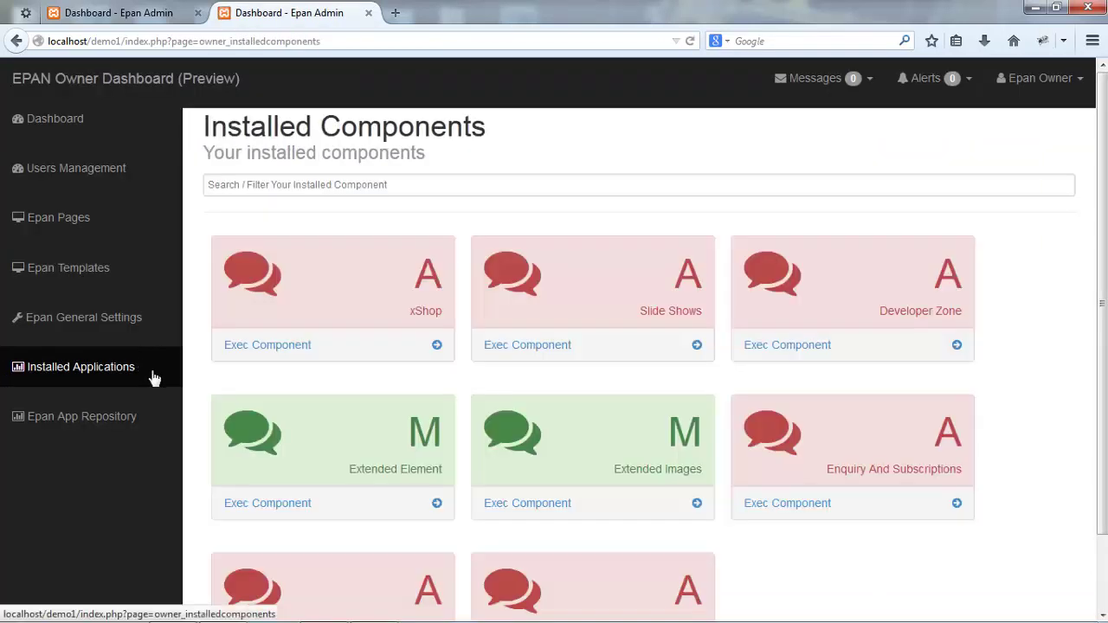
click(262, 346)
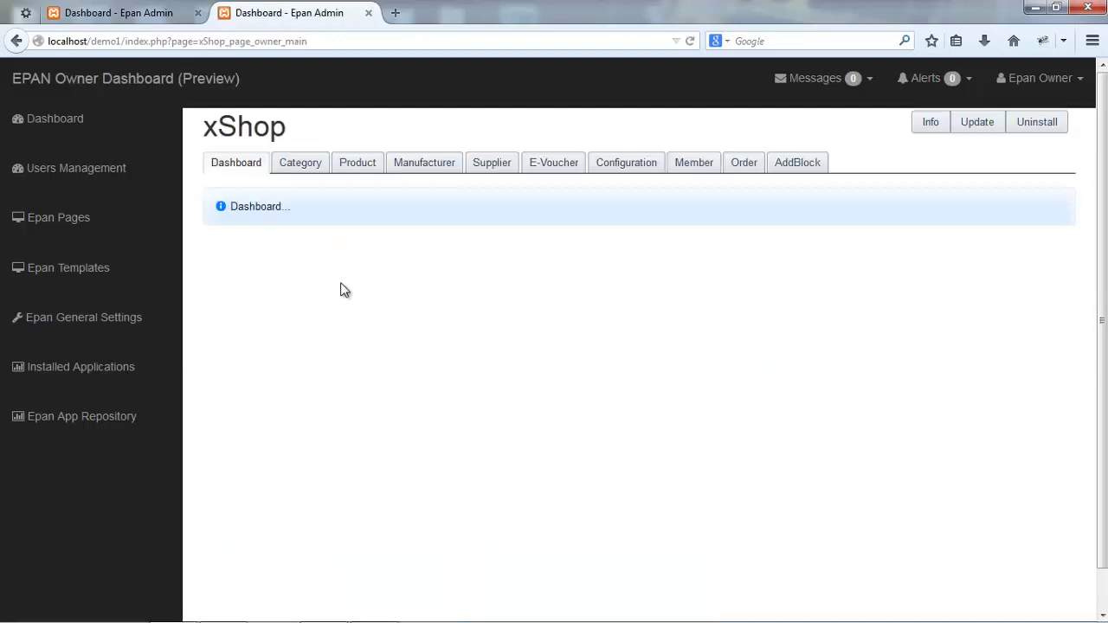
click(351, 168)
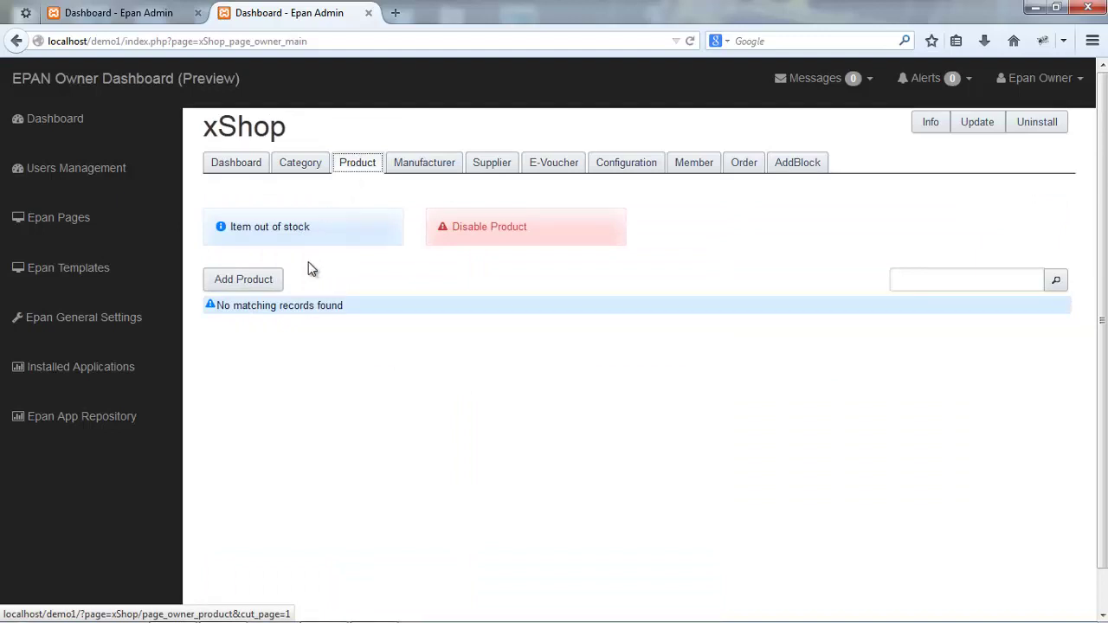
- Create a new product named xEPan with a product code and add it
click(249, 278)
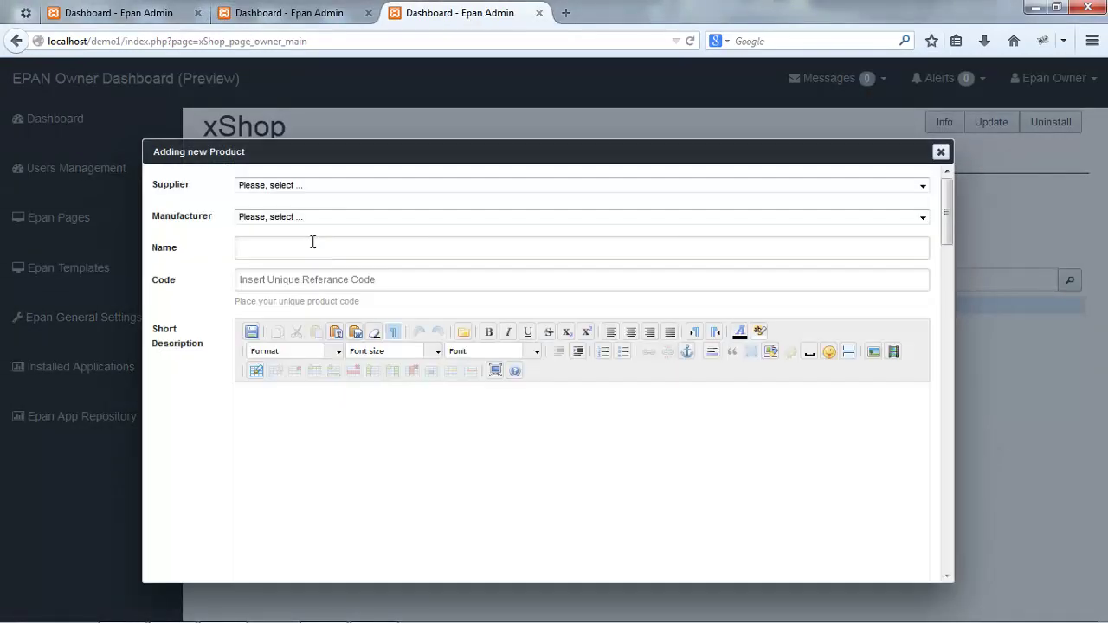
click(312, 245)
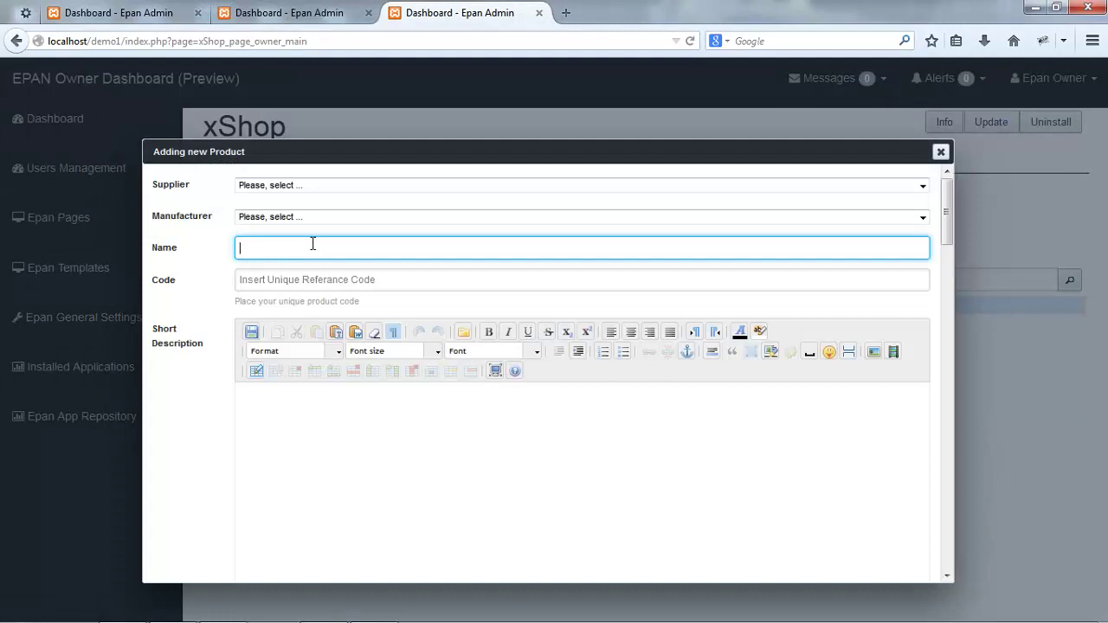
text(c)
key(BackSpace)
text(x)
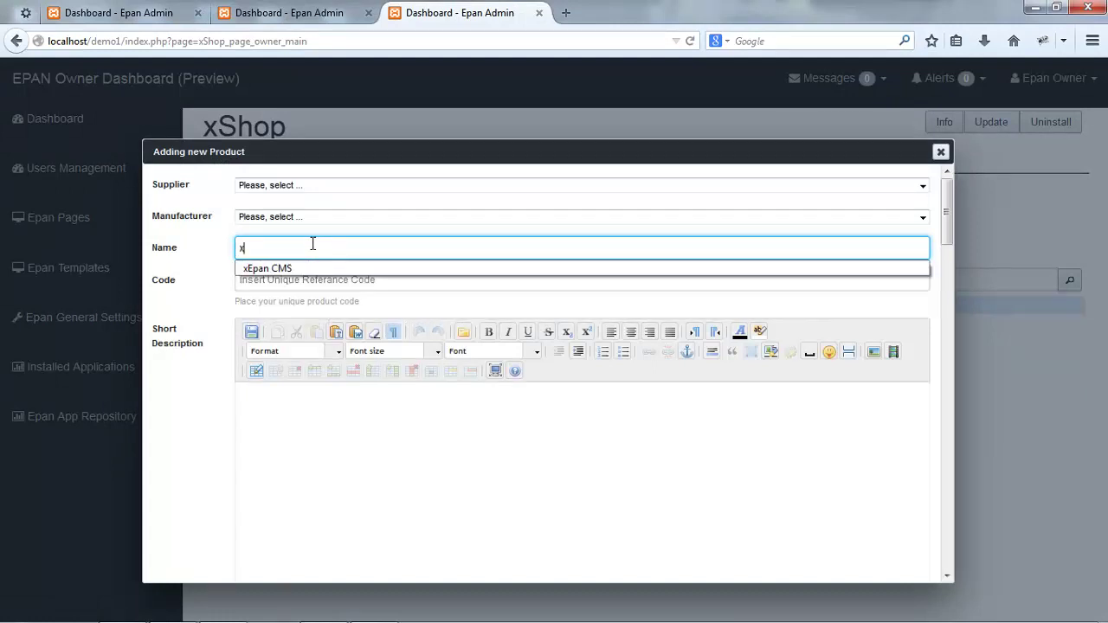
text(EPan)
click(268, 279)
scroll(288, 257, down, 1)
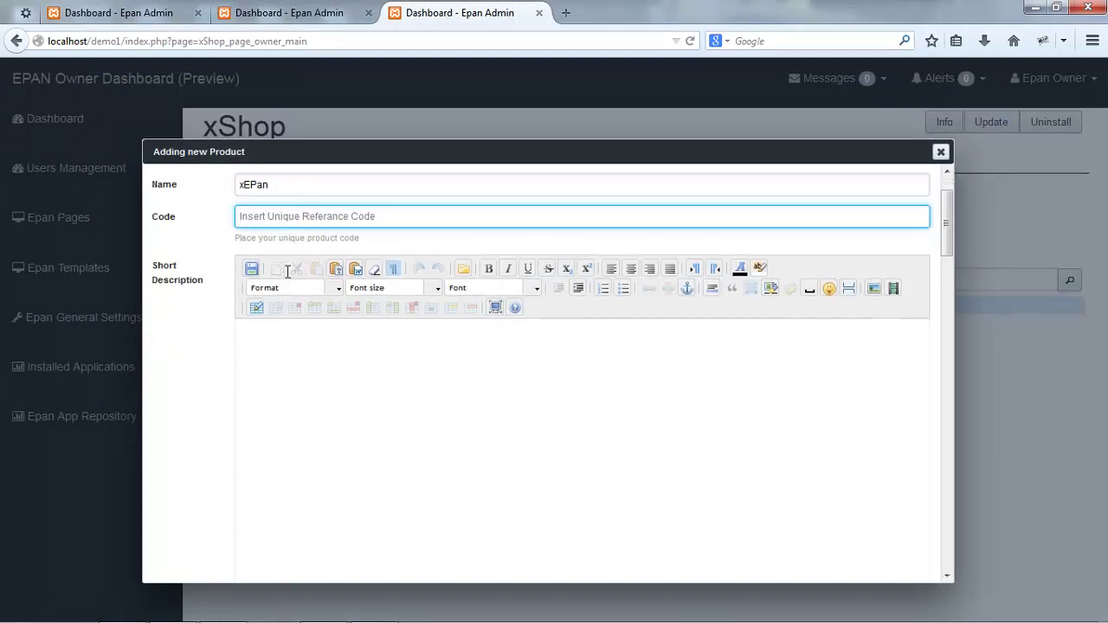
text(cms001)
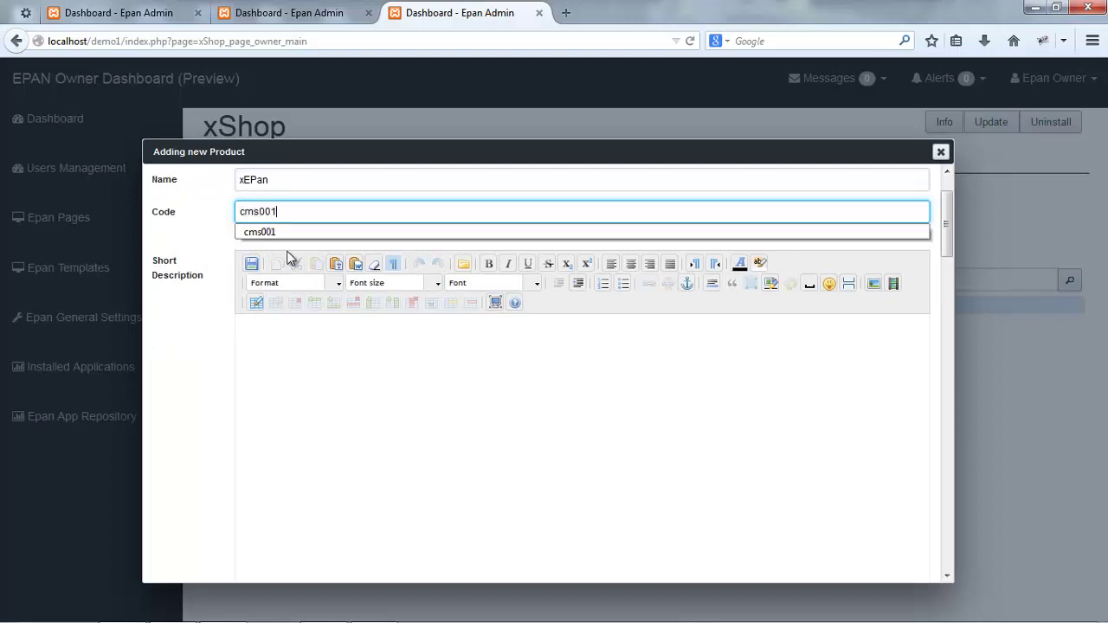
key(Tab)
scroll(510, 490, down, 14)
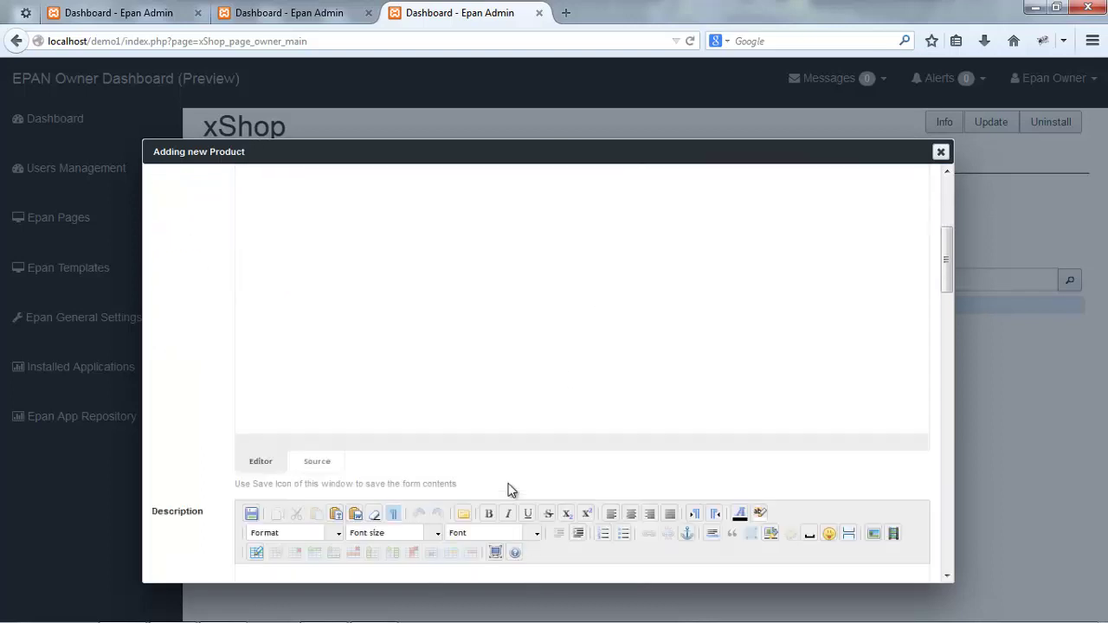
scroll(484, 478, down, 10)
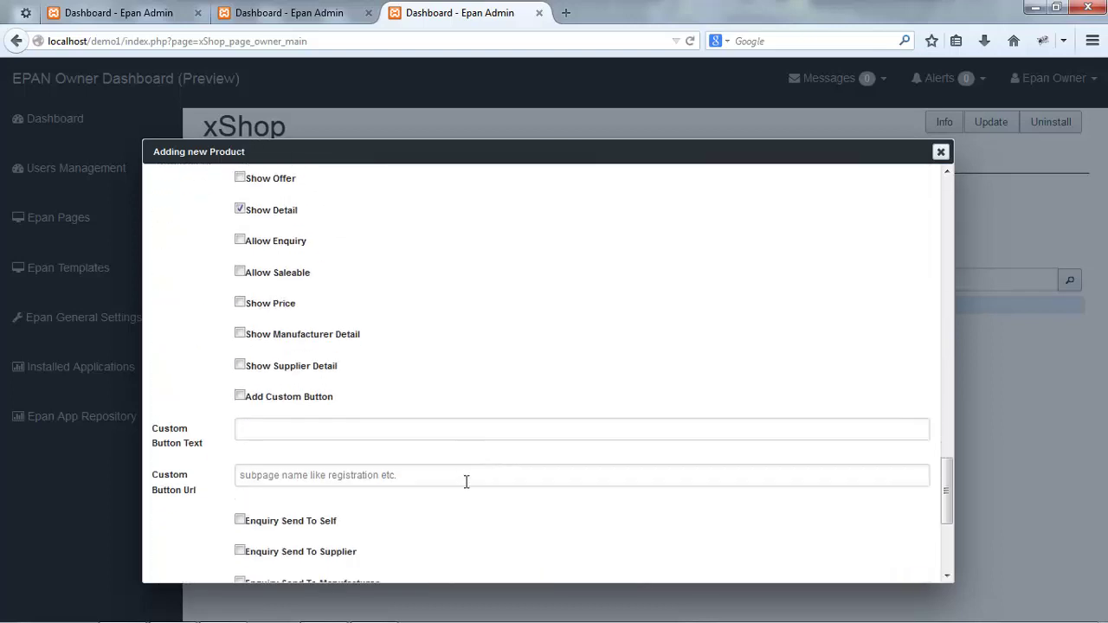
click(252, 571)
scroll(765, 350, right, 15)
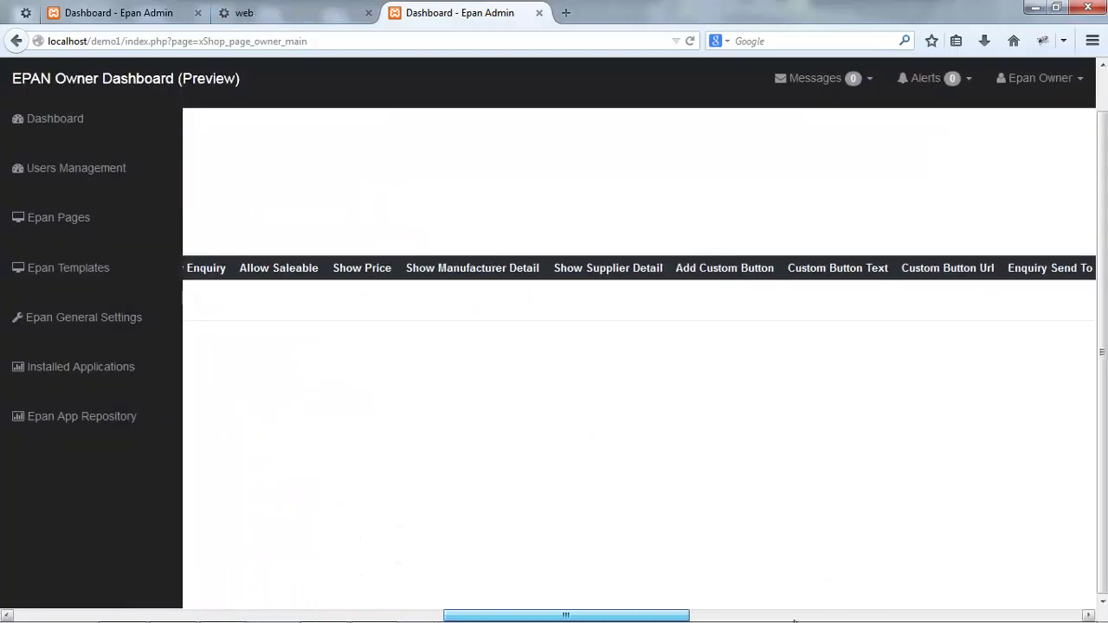
- Assign the xEPan product to each of the listed categories
click(717, 299)
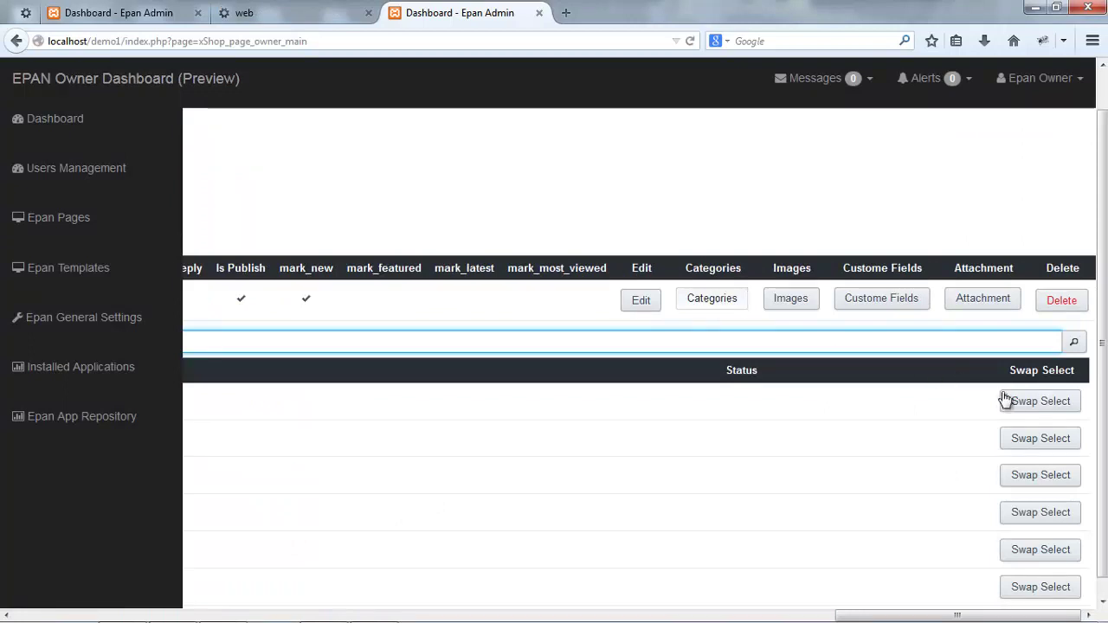
click(1039, 447)
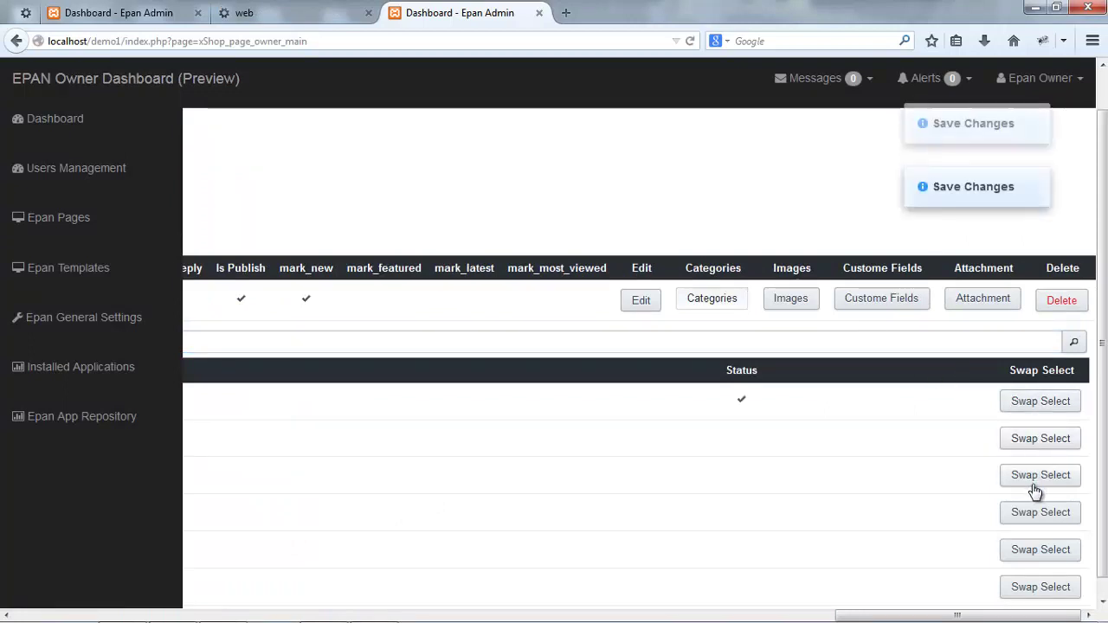
click(1034, 478)
click(1031, 551)
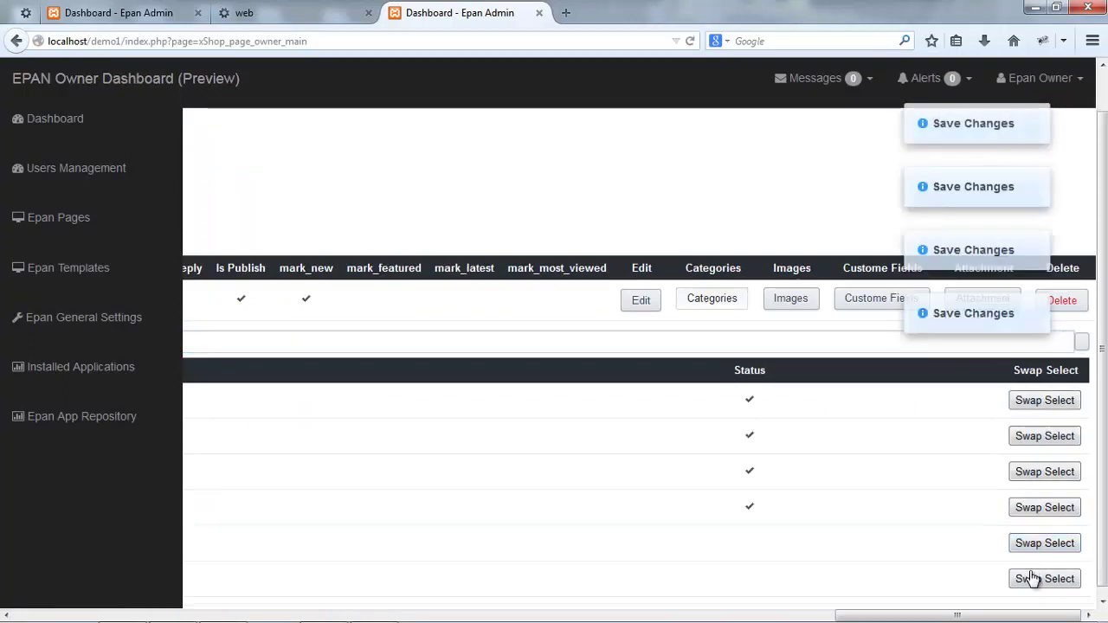
click(1032, 581)
drag(987, 616, 1103, 605)
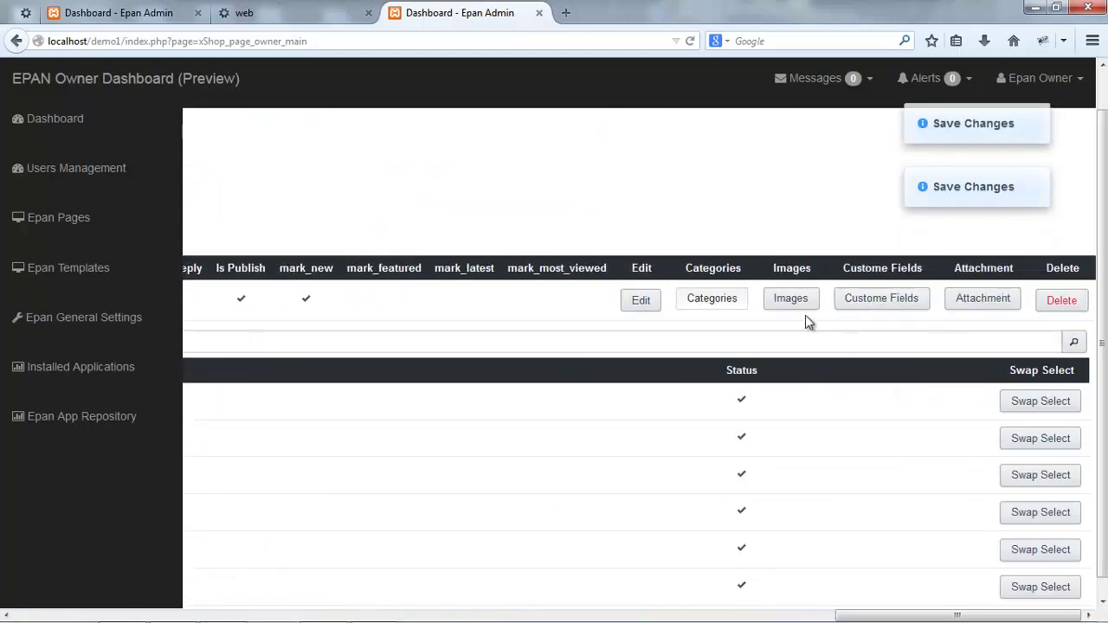
- Check the product's Images and Custom Fields, then reload the website page
click(769, 308)
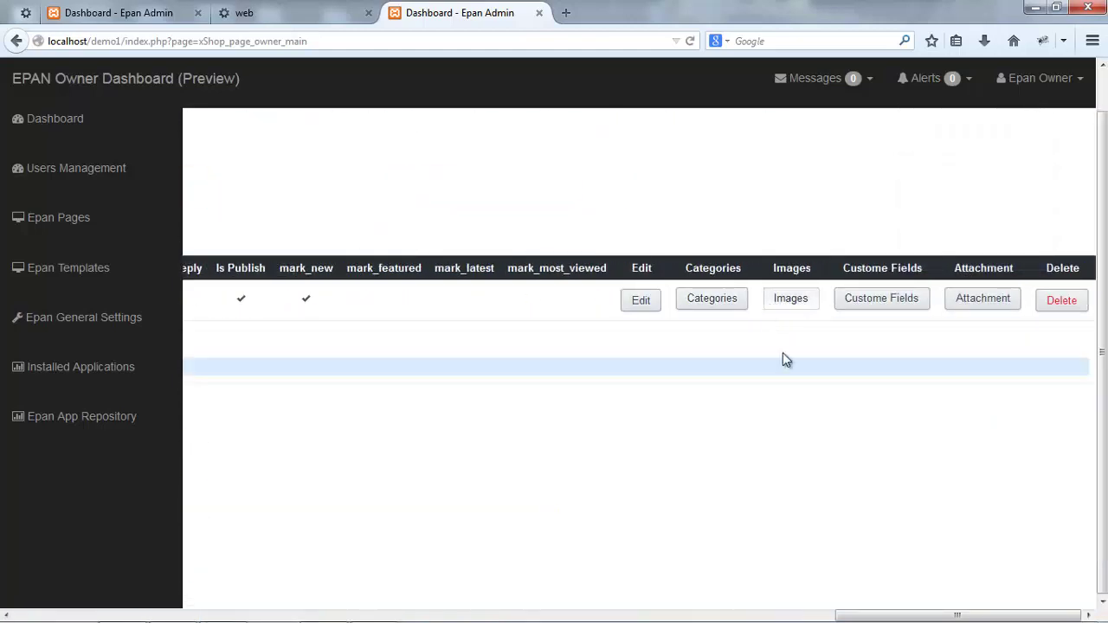
mouse_move(844, 615)
mouse_down()
mouse_move(21, 615)
mouse_move(844, 616)
mouse_up()
click(872, 309)
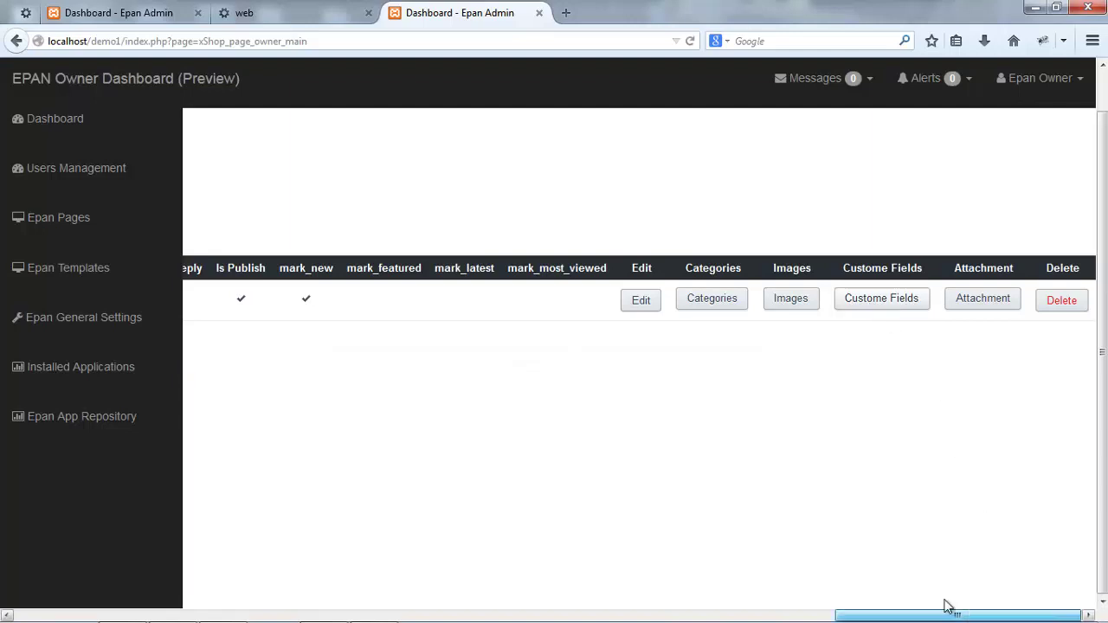
click(156, 87)
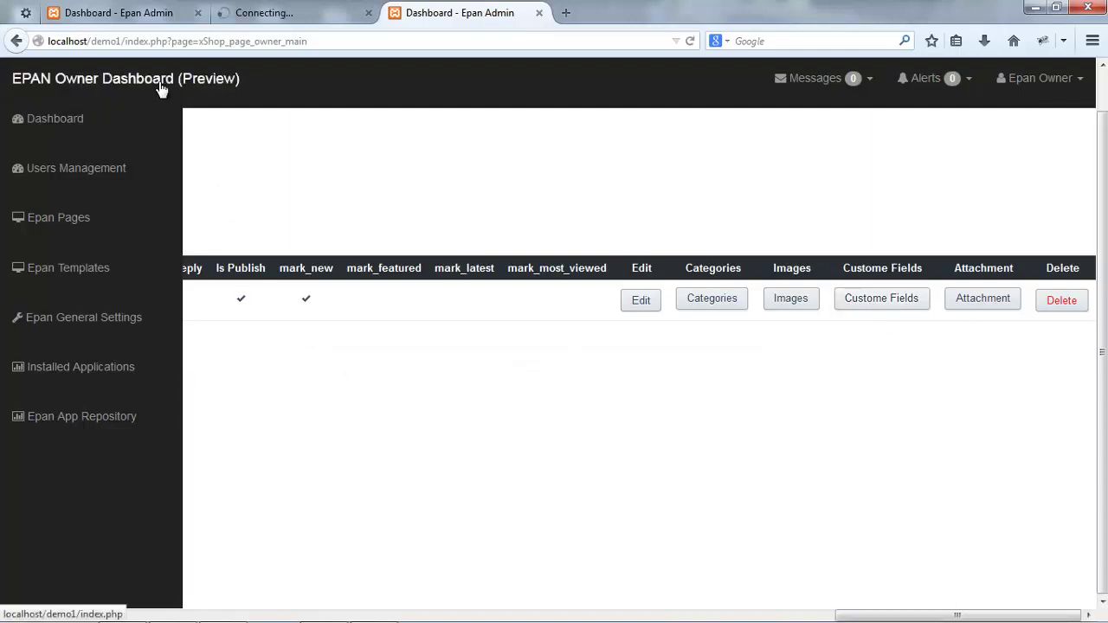
- On the Blog page, set the product component to show all products
click(268, 13)
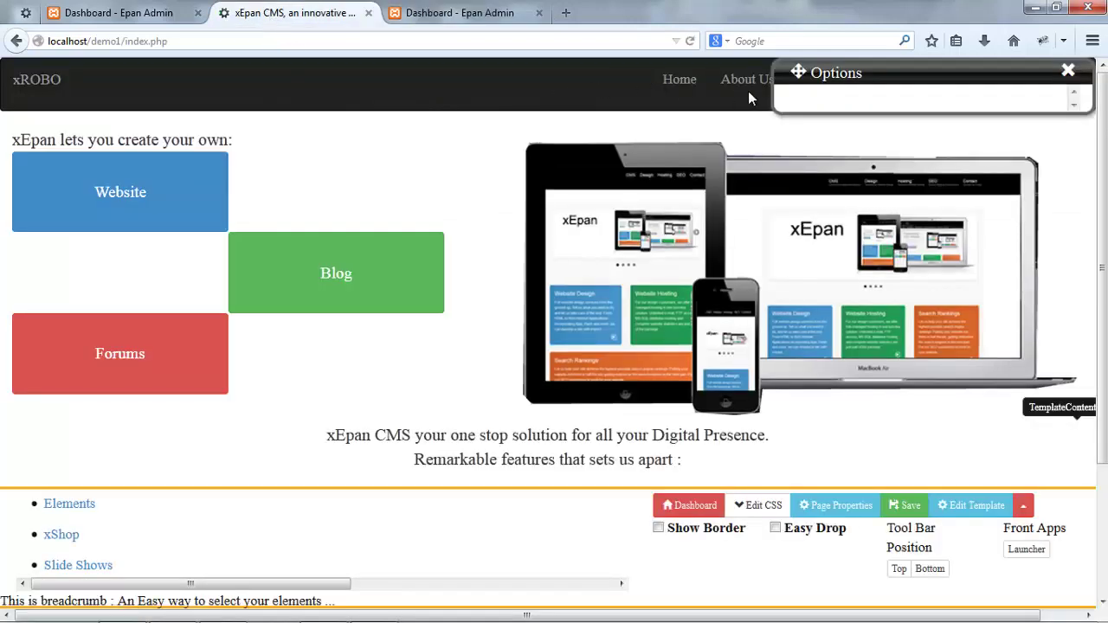
click(822, 91)
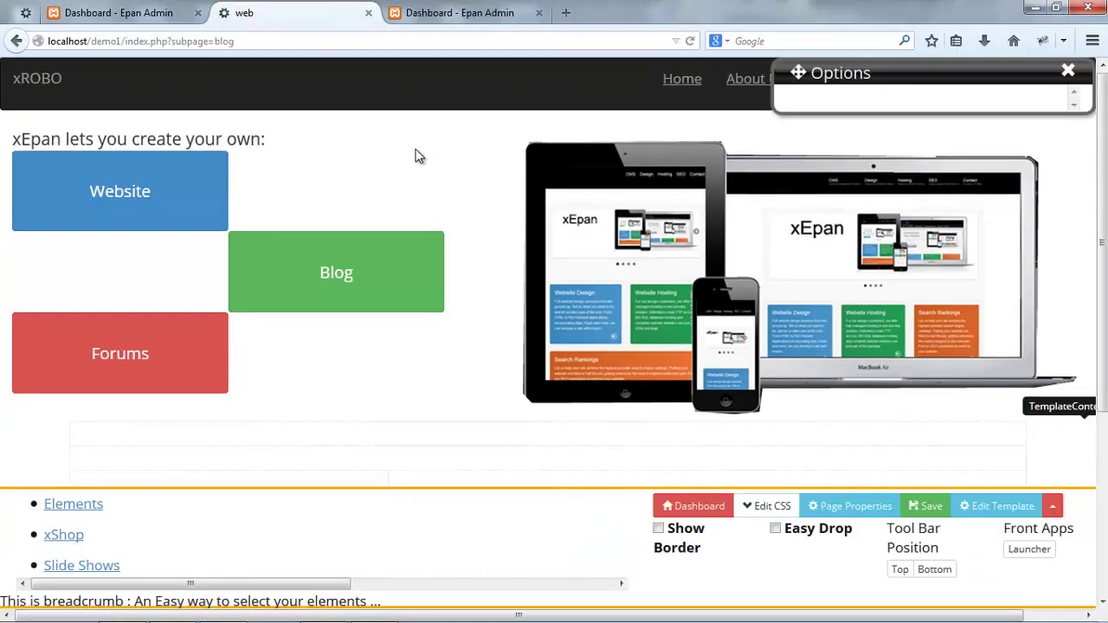
scroll(419, 156, down, 3)
click(694, 405)
triple_click(691, 403)
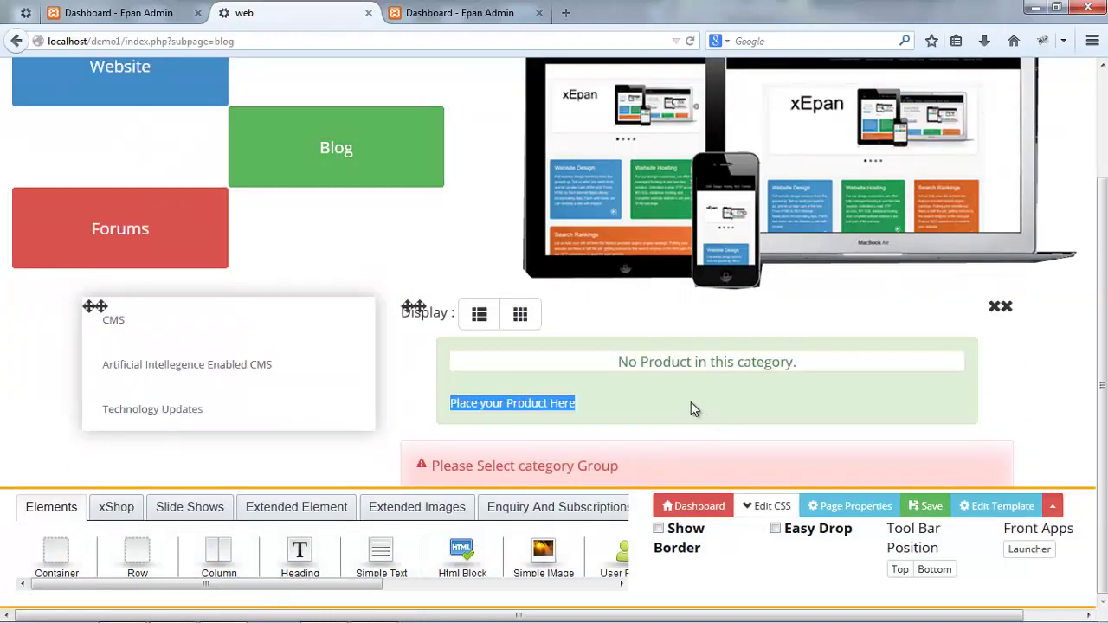
click(691, 405)
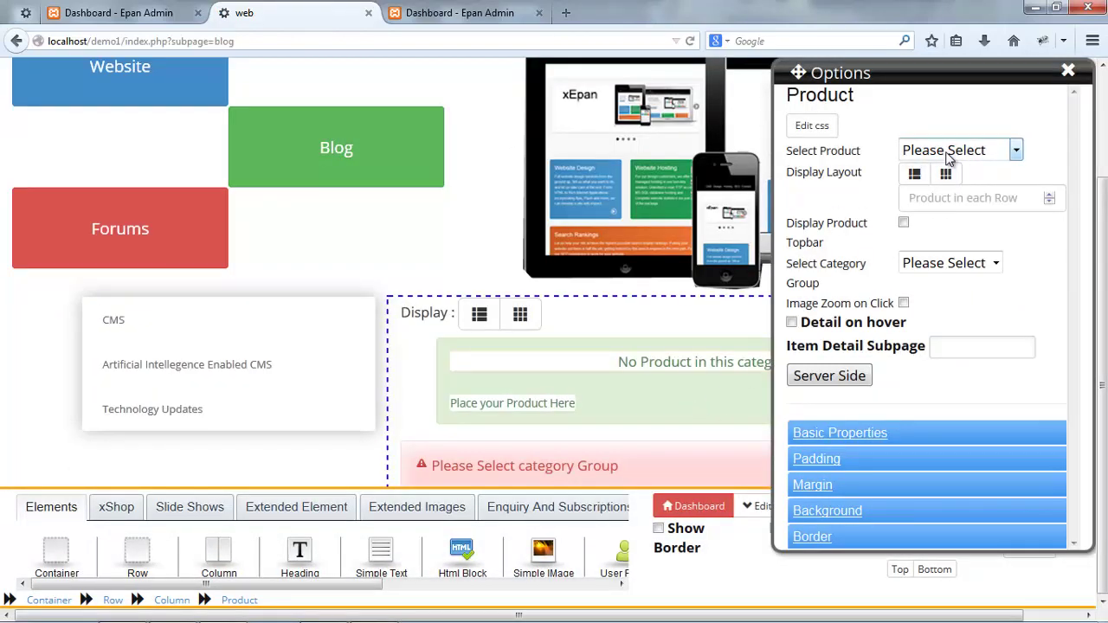
click(949, 153)
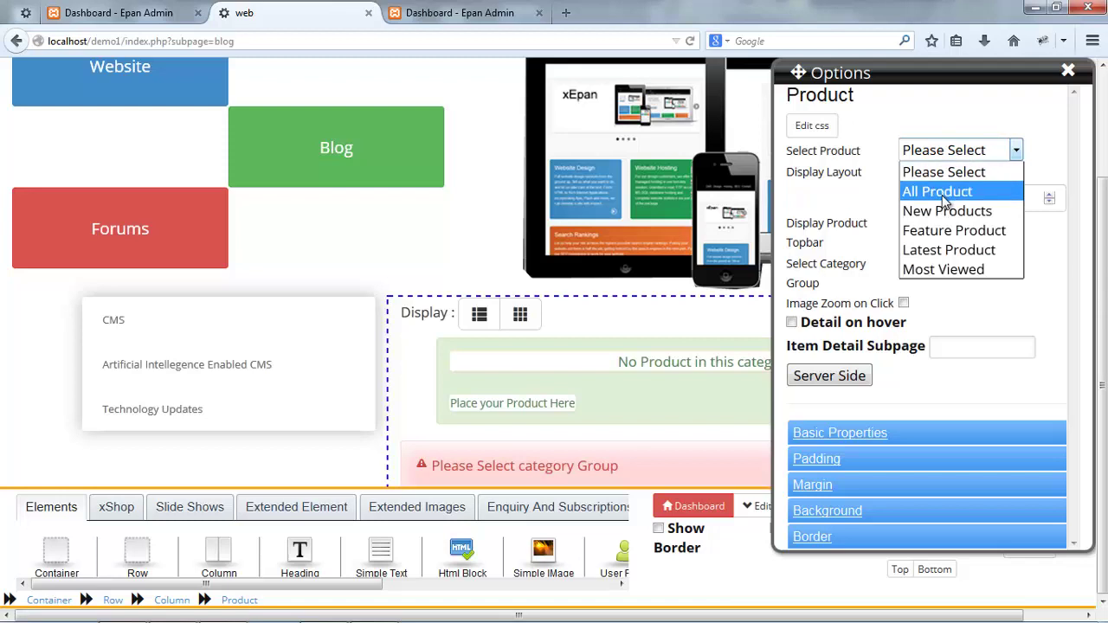
click(942, 192)
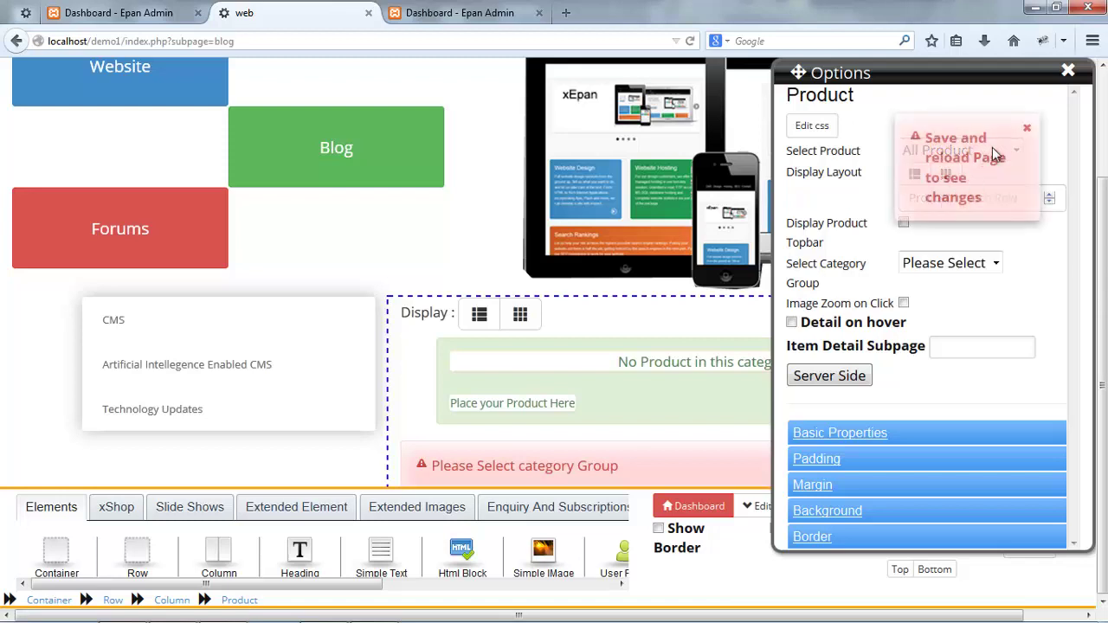
click(1027, 128)
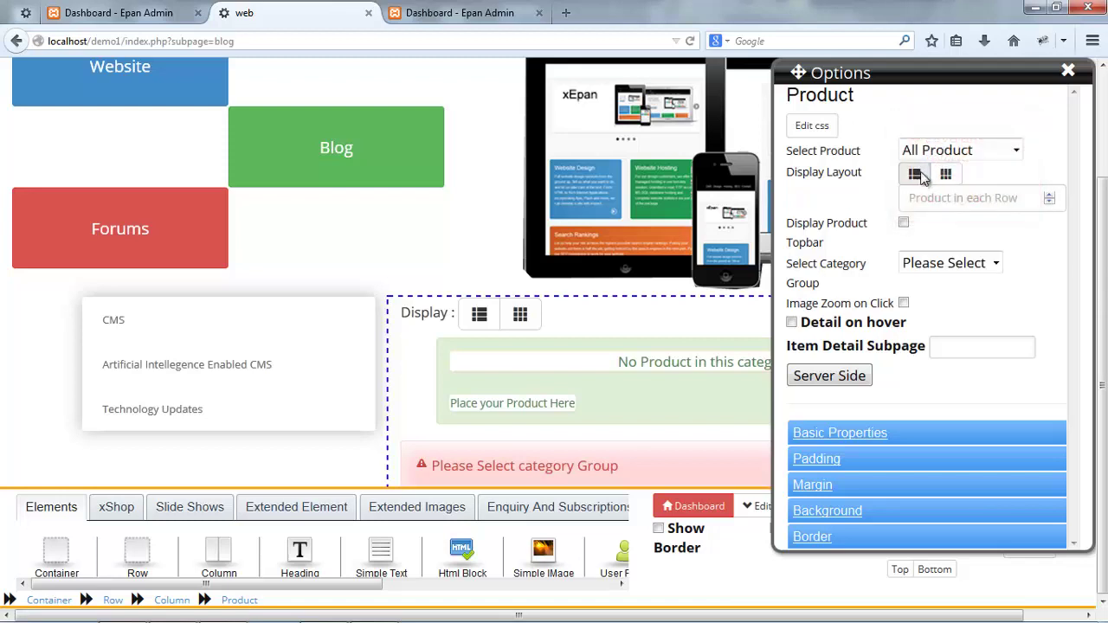
- Use list layout, Blog category group and 'detail' item subpage, then save
click(918, 175)
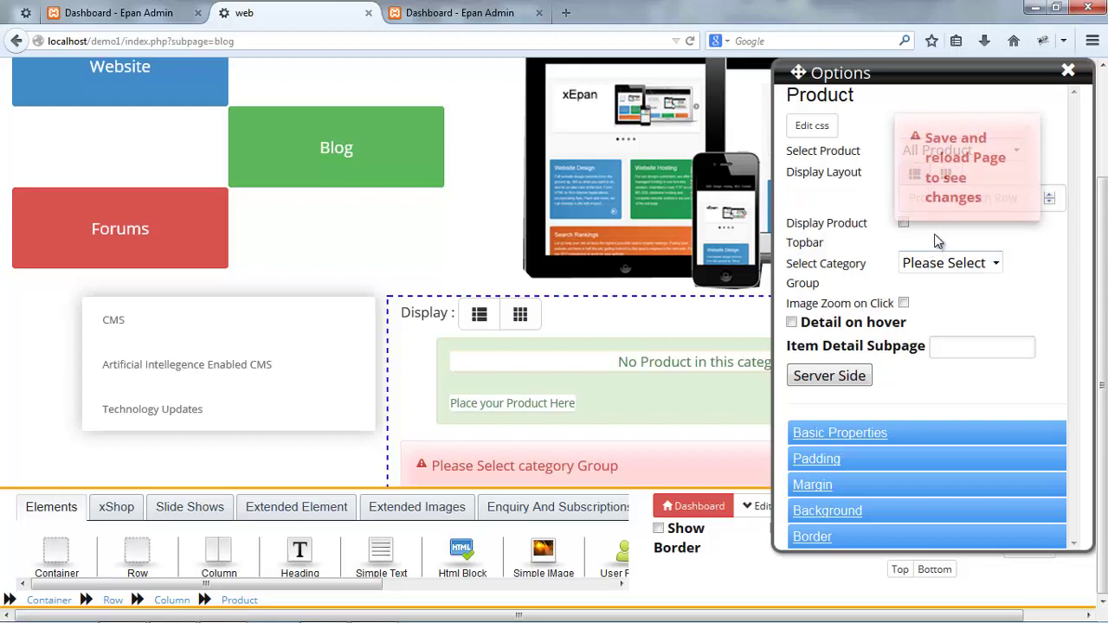
click(934, 265)
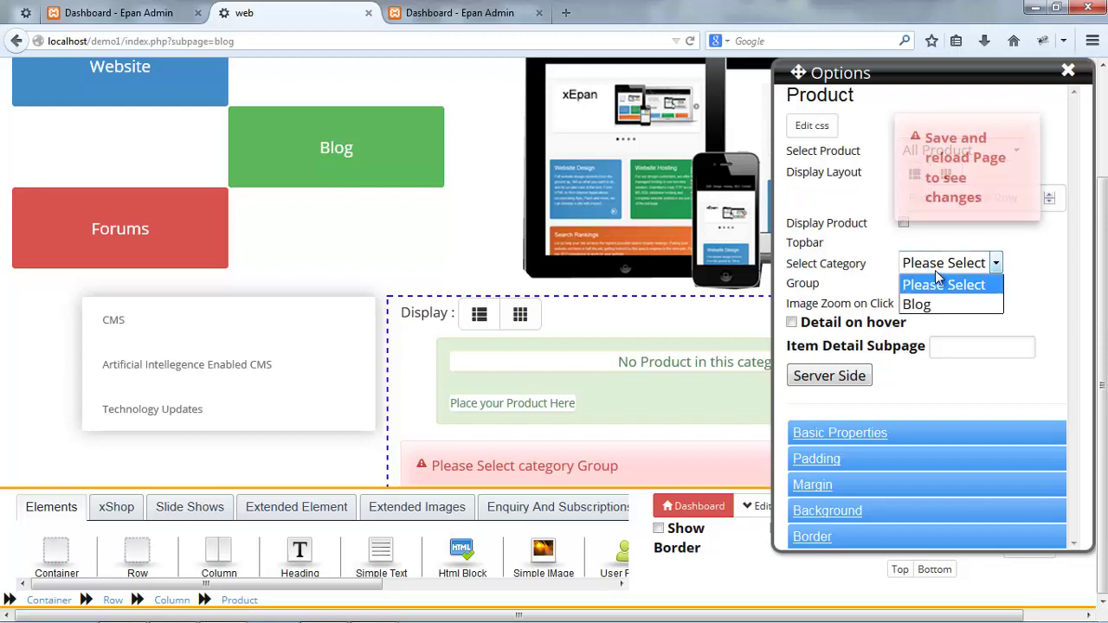
click(935, 305)
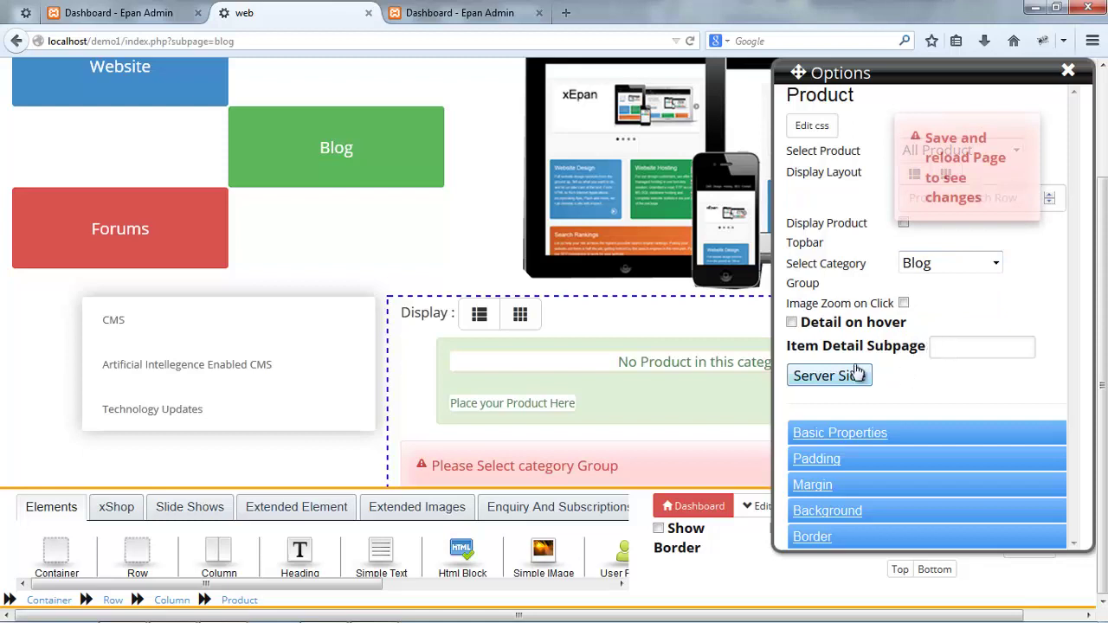
click(946, 349)
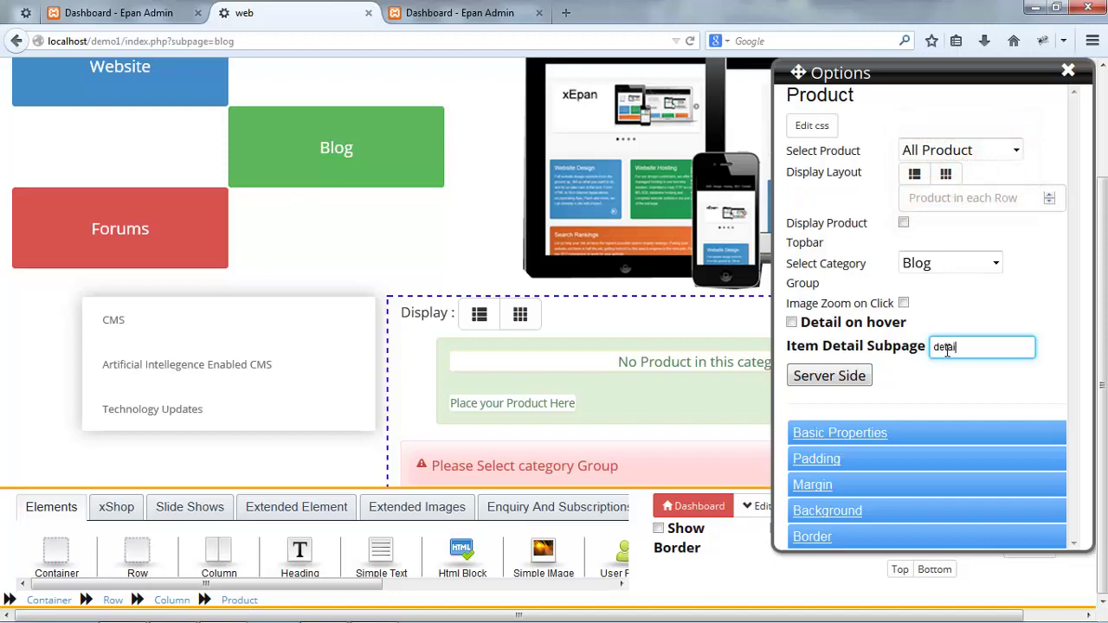
text(detail)
key(Tab)
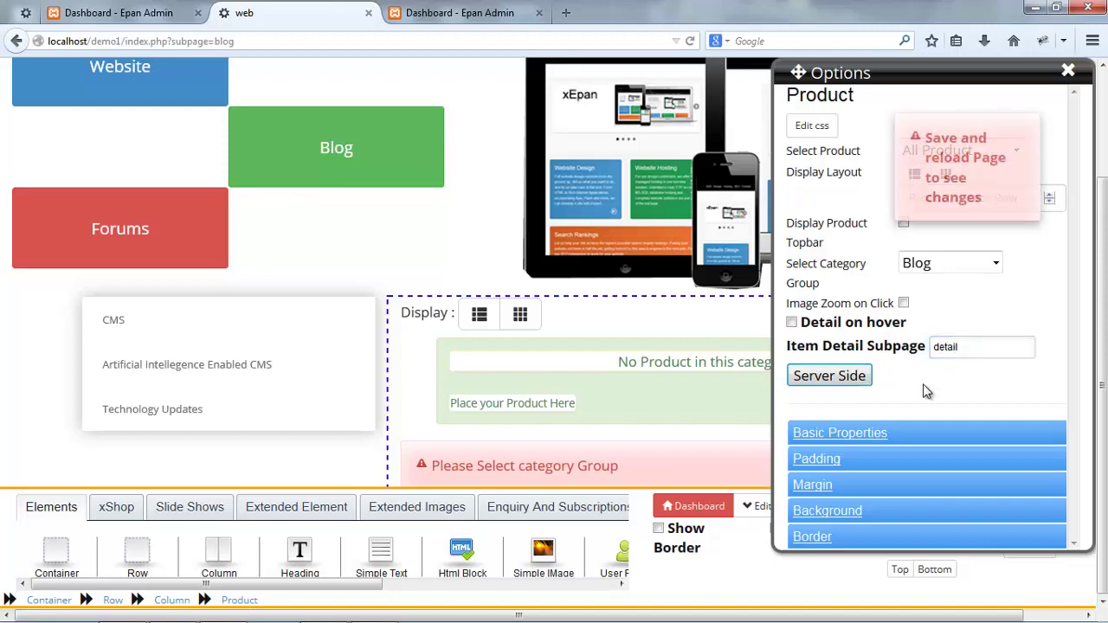
key(ctrl+s)
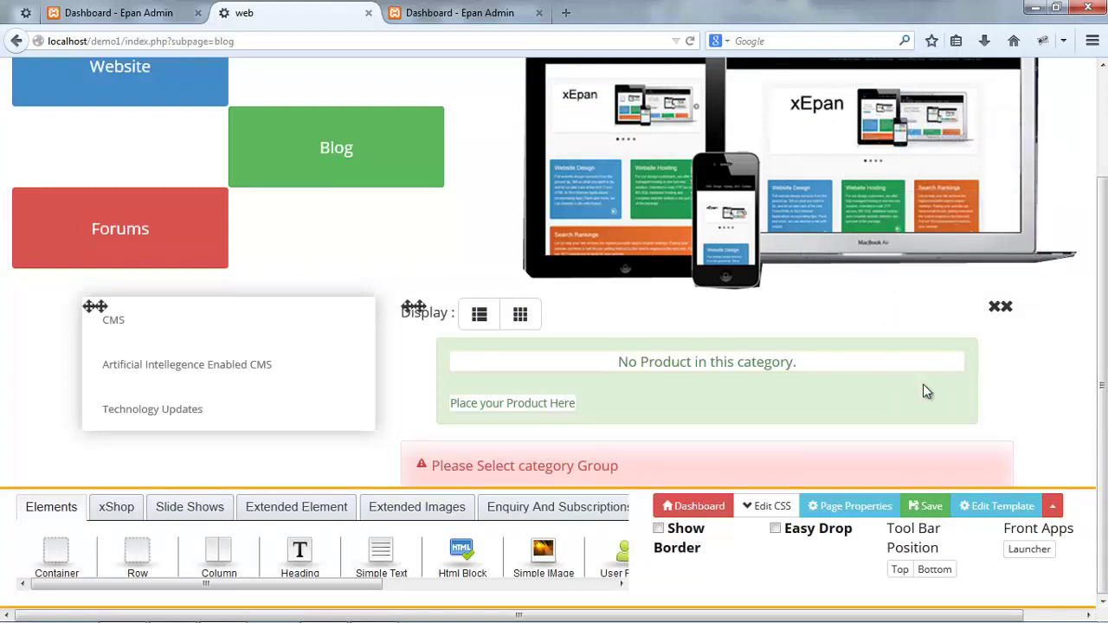
- Reload the blog page to confirm the xEPan product, code cms001, is listed
key(F5)
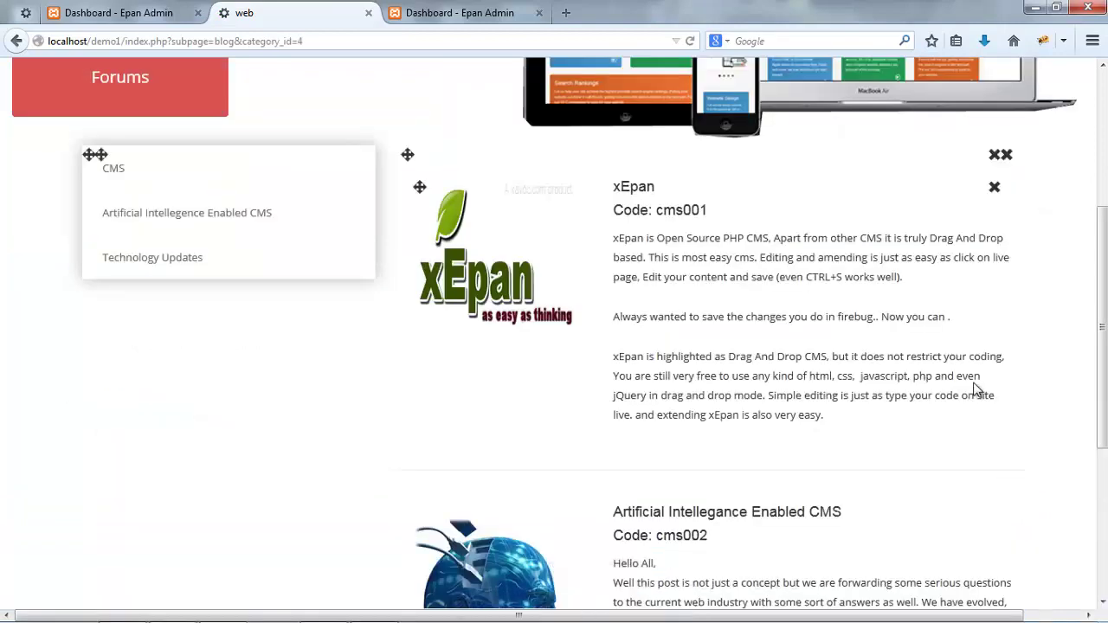
scroll(973, 382, up, 5)
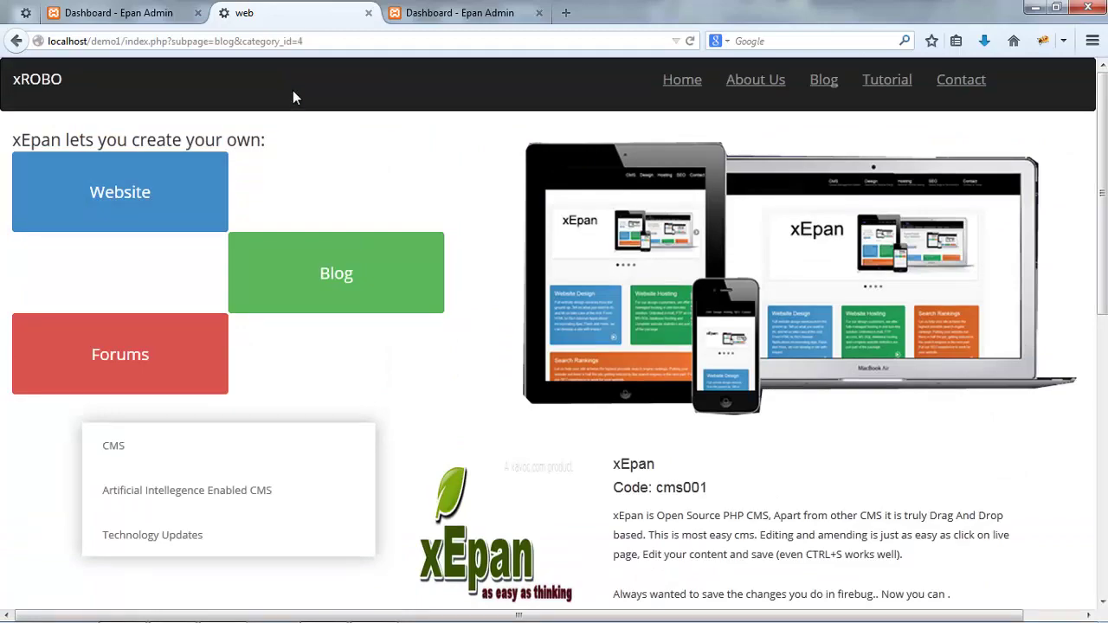
- Look over the blog page, then switch to editing the site template
scroll(292, 96, down, 10)
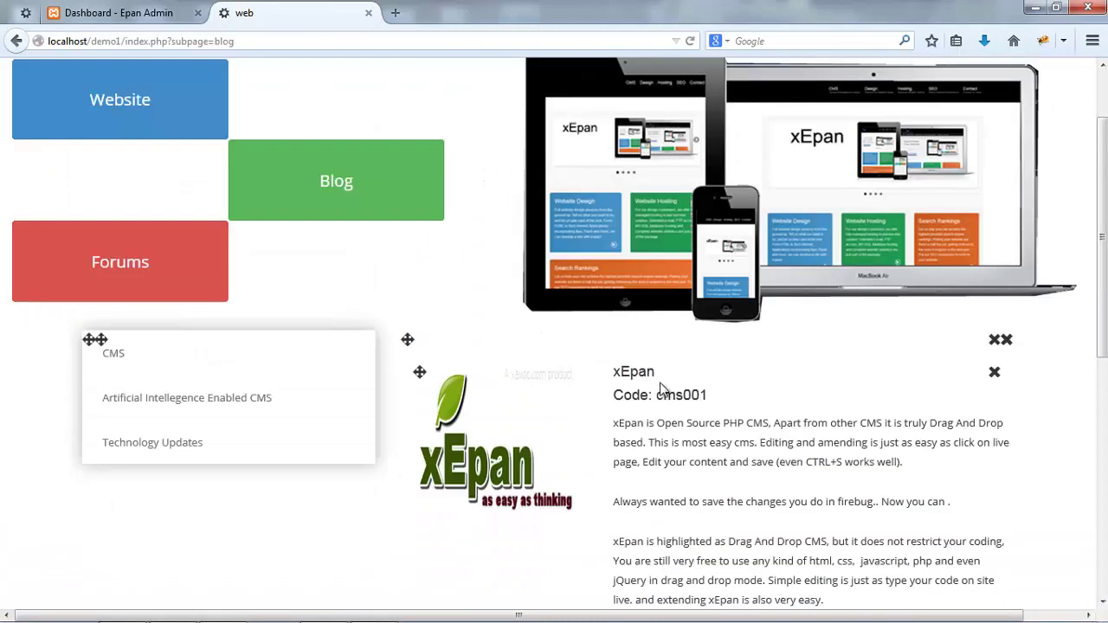
scroll(724, 321, up, 2)
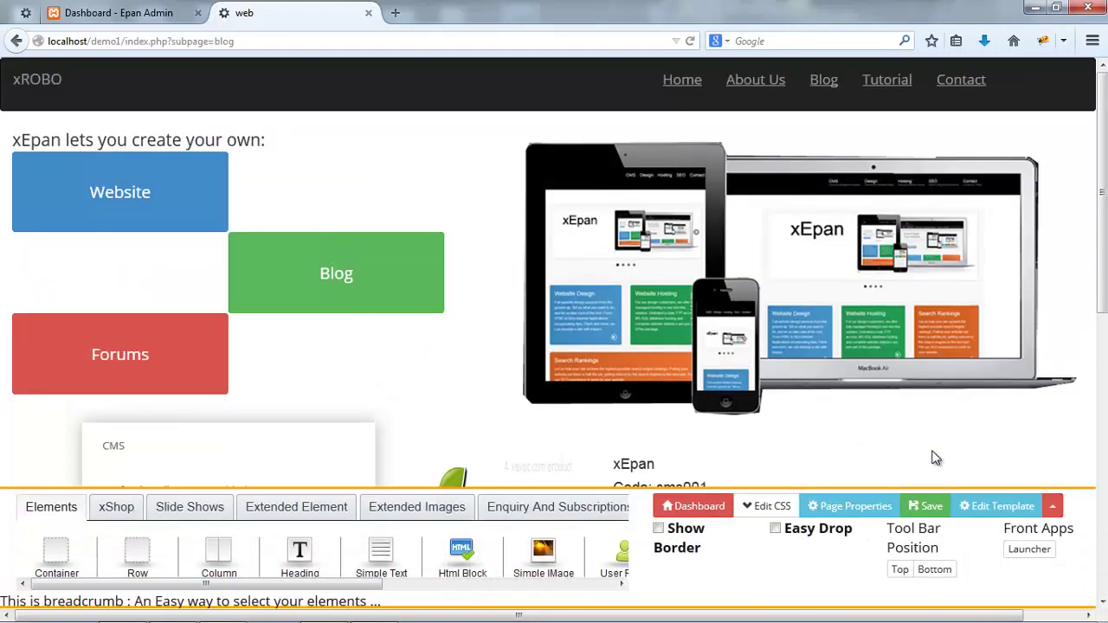
click(980, 510)
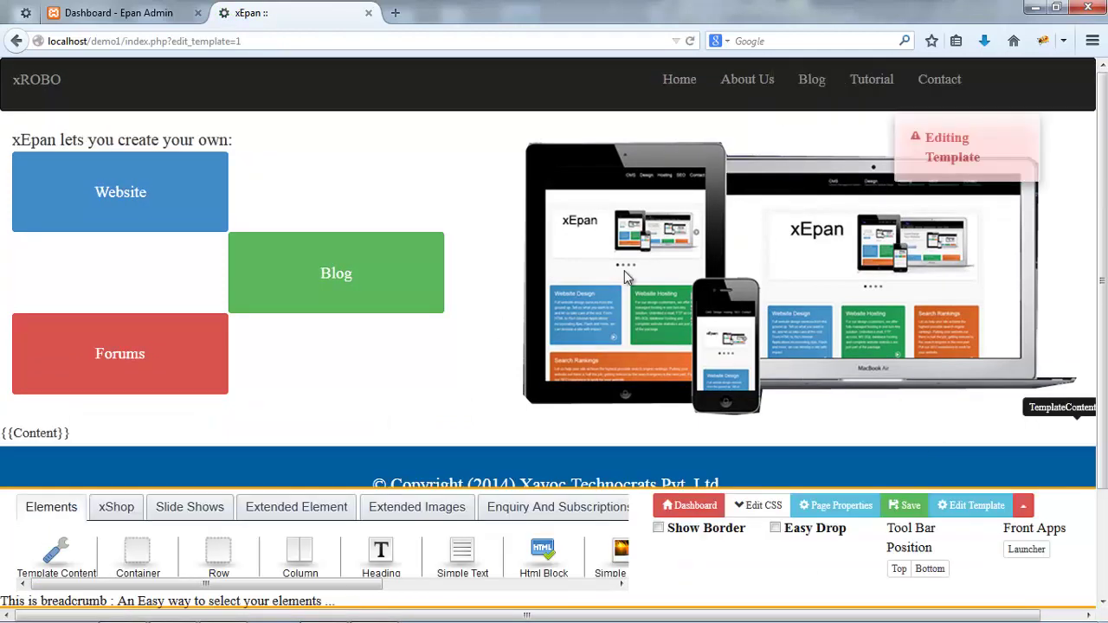
- Turn on Show Border and Easy Drop, then delete the device-mockup image
click(731, 528)
click(801, 527)
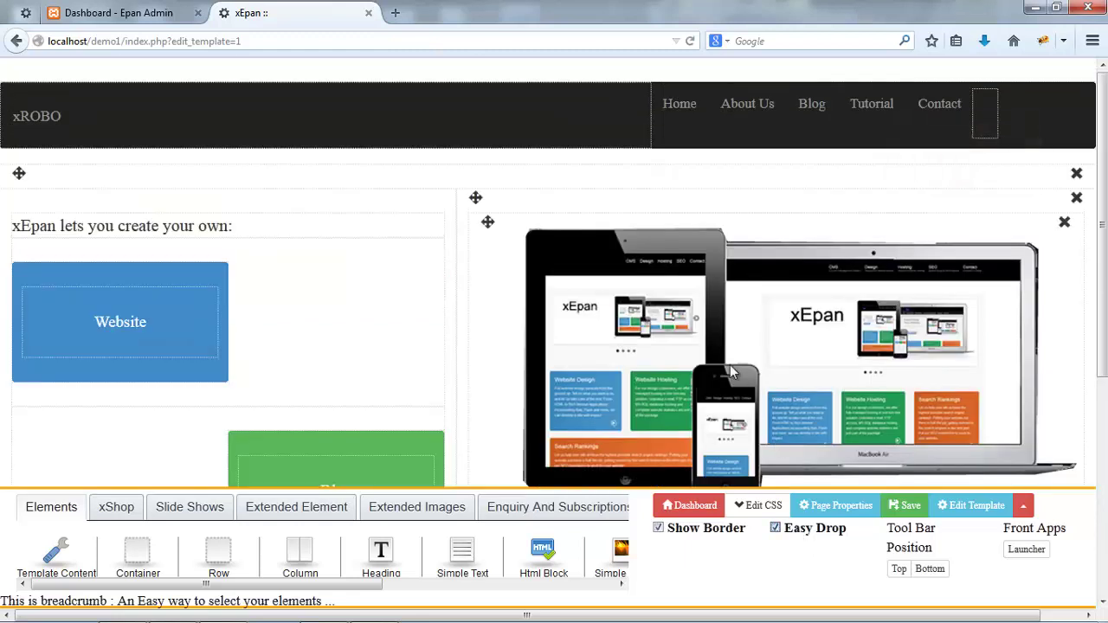
click(730, 365)
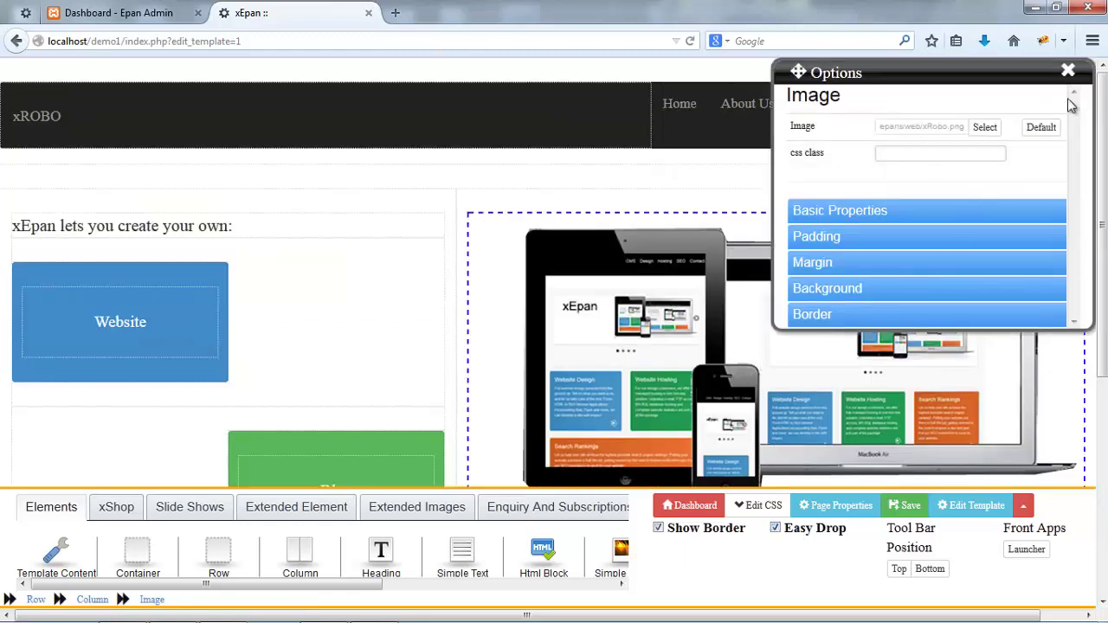
click(1068, 71)
click(1066, 224)
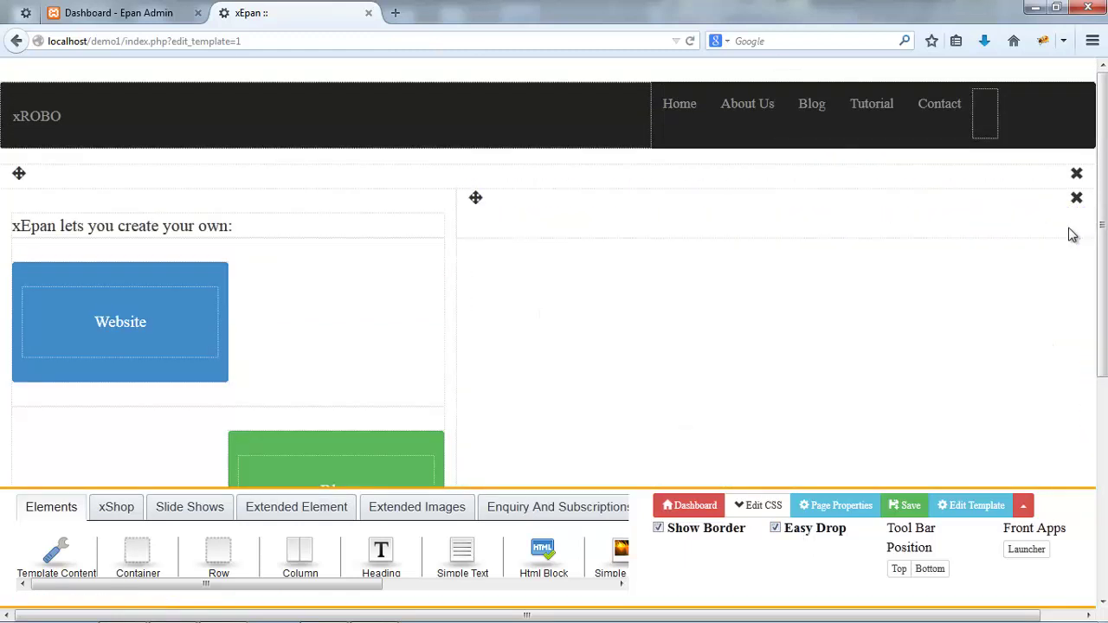
- Place an AwesomeSlider in the emptied right column and open its slide show list
click(192, 513)
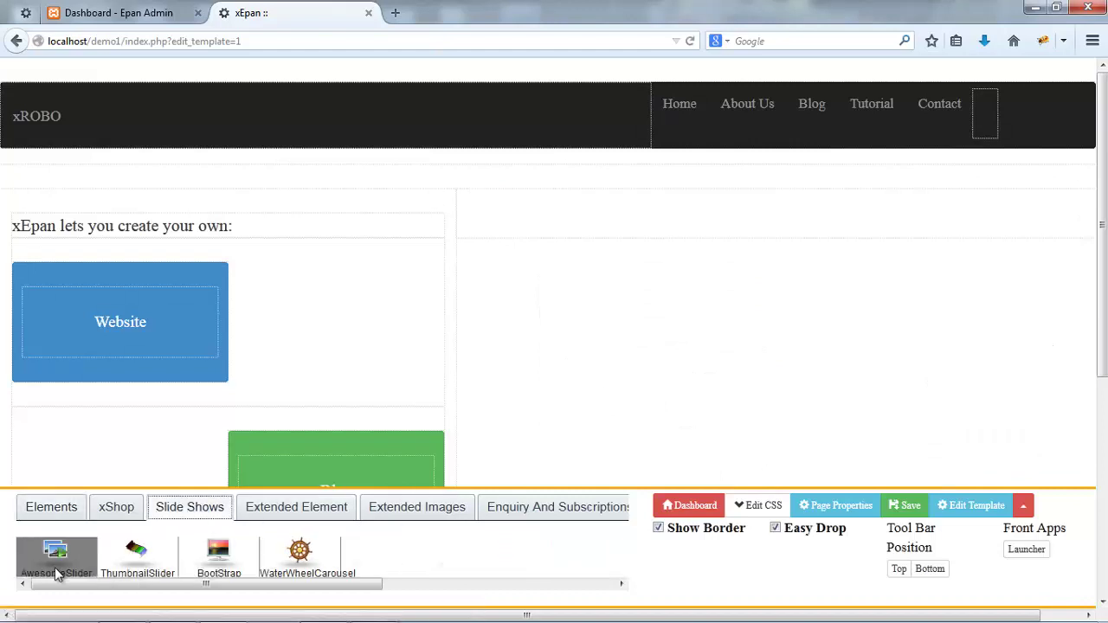
drag(54, 566, 533, 223)
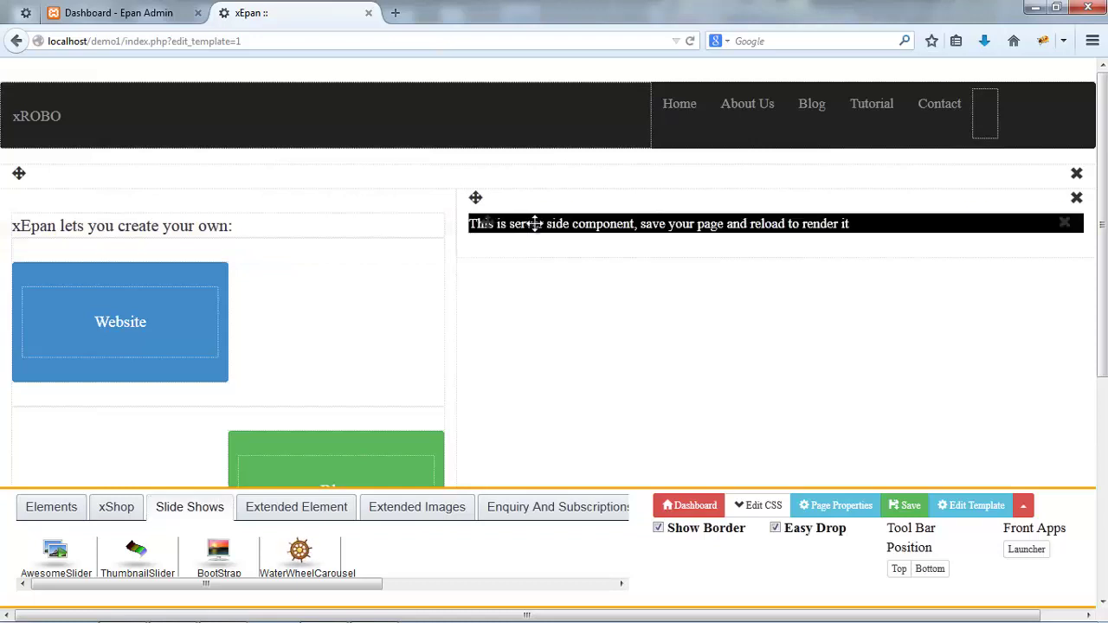
click(536, 222)
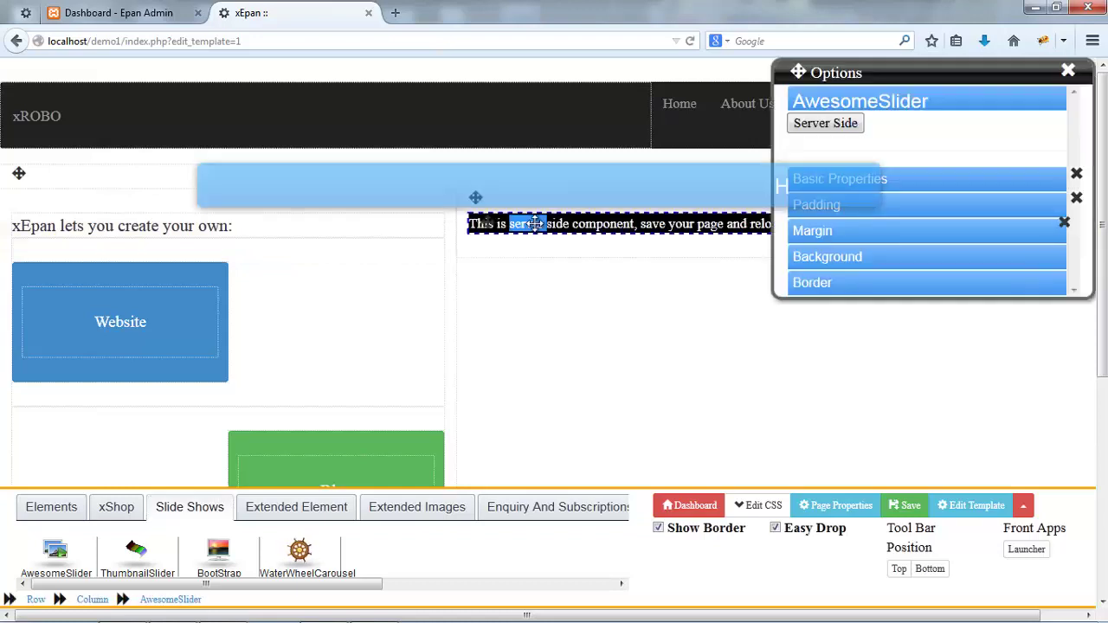
click(826, 123)
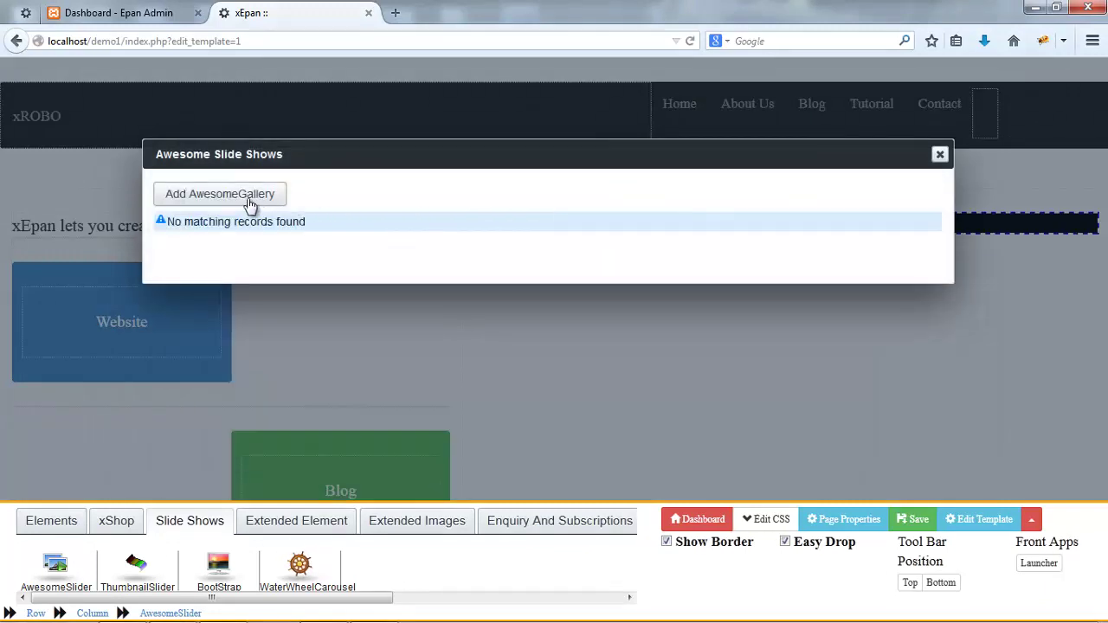
- Add an AwesomeGallery named xRobo with a 3000 pause time
click(277, 201)
click(345, 206)
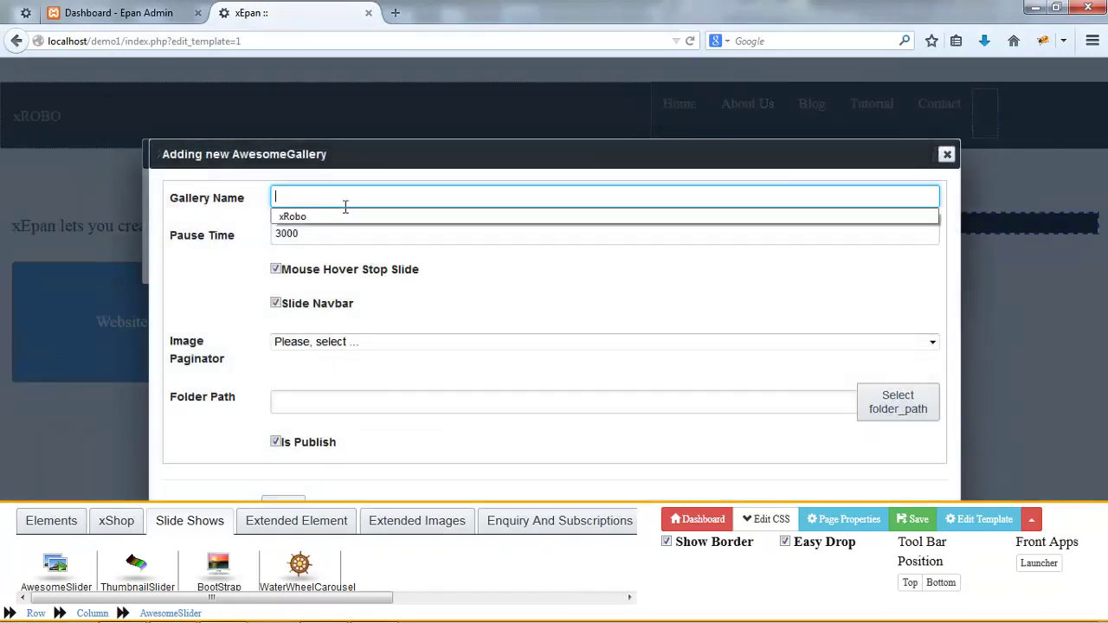
key(Down)
key(Tab)
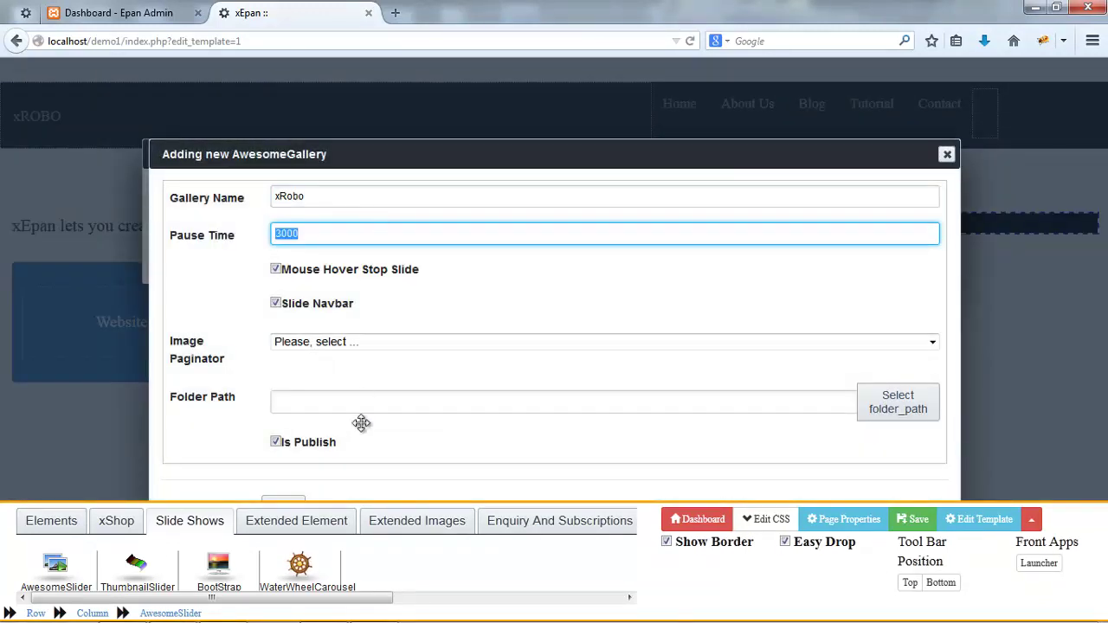
click(292, 505)
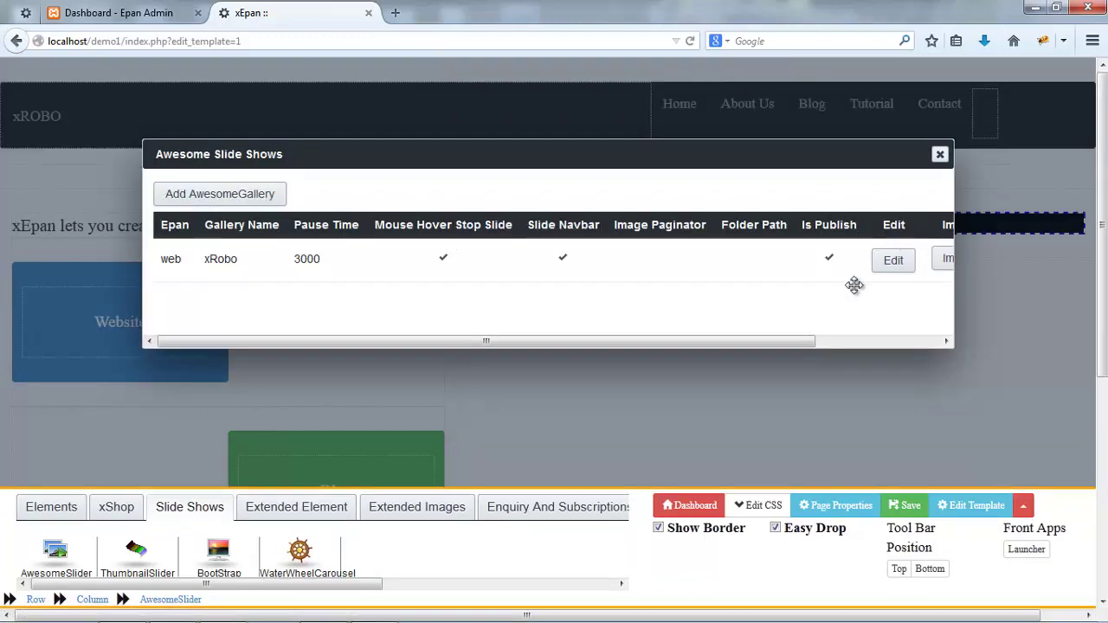
- Add xRobo.png as an image in the xRobo gallery
drag(812, 340, 857, 341)
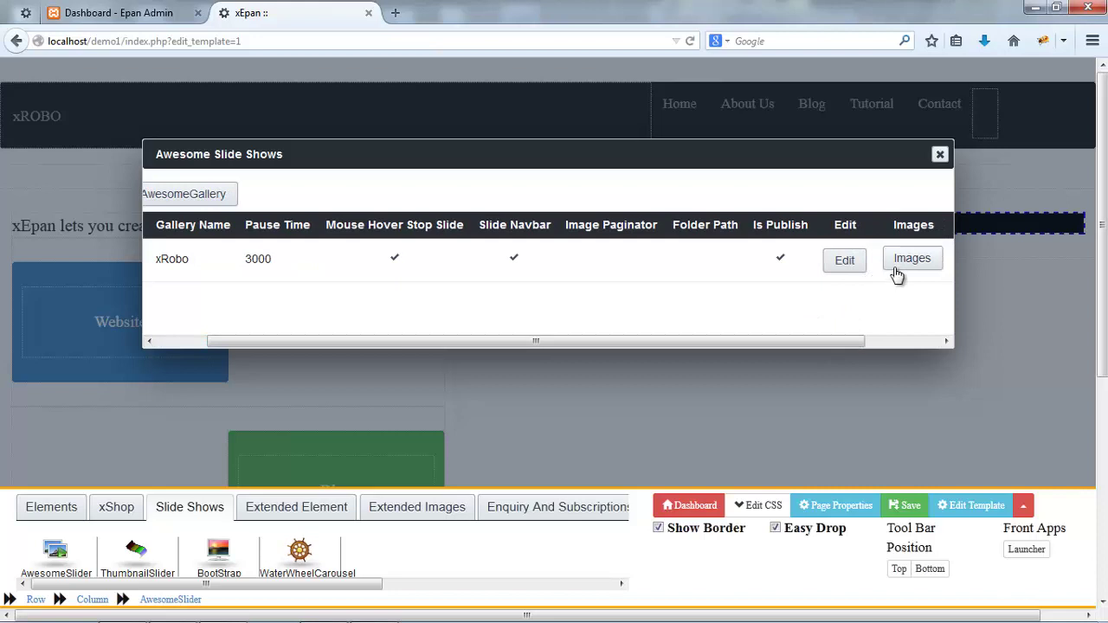
click(905, 259)
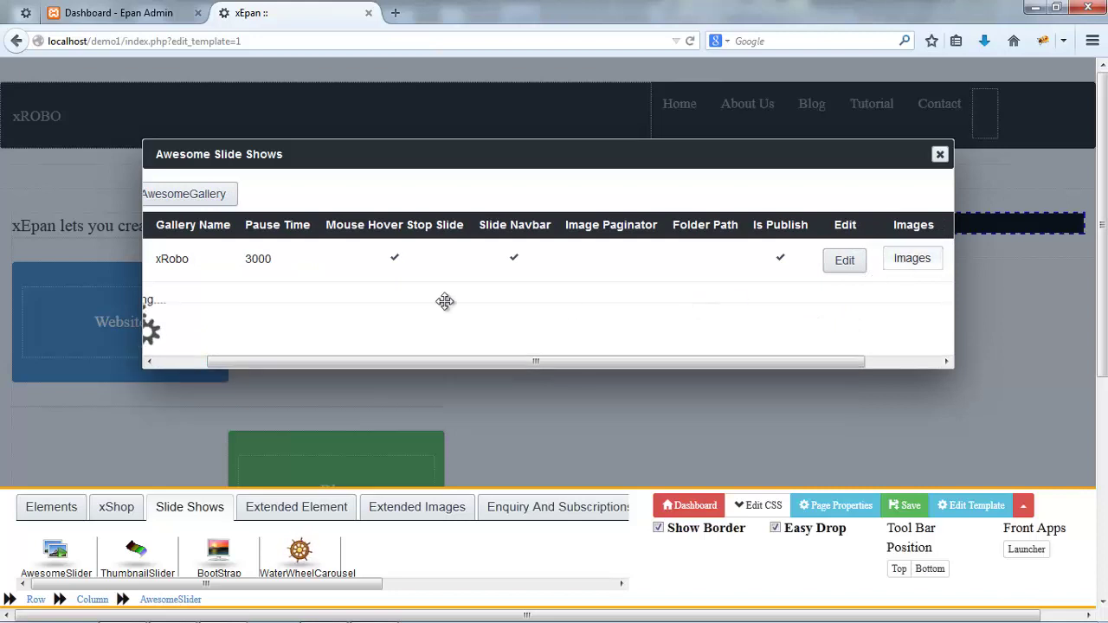
click(211, 308)
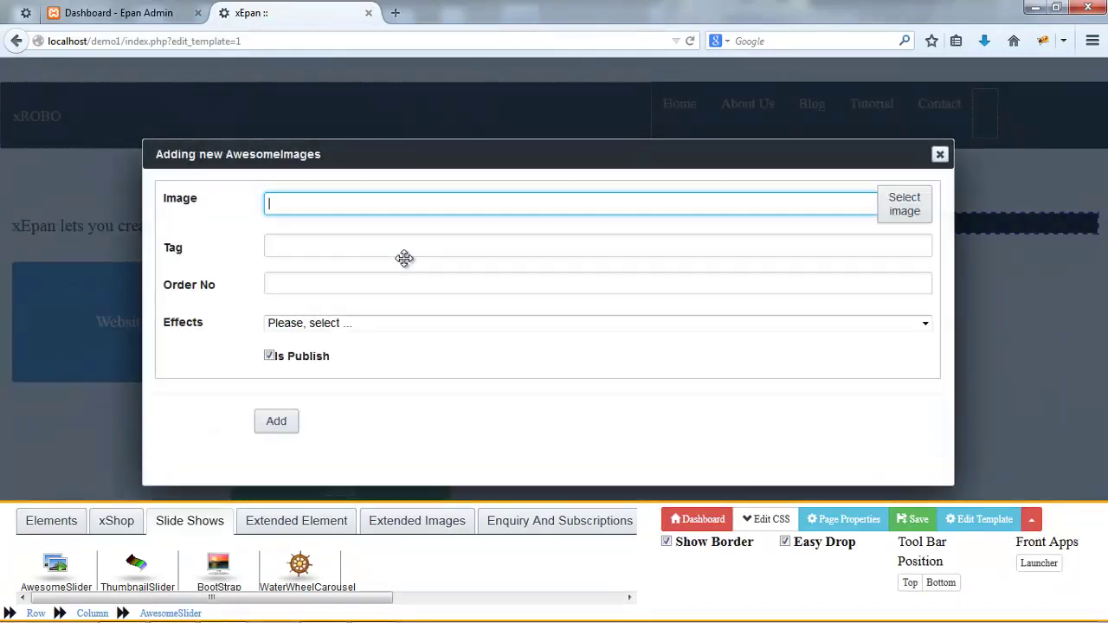
click(848, 206)
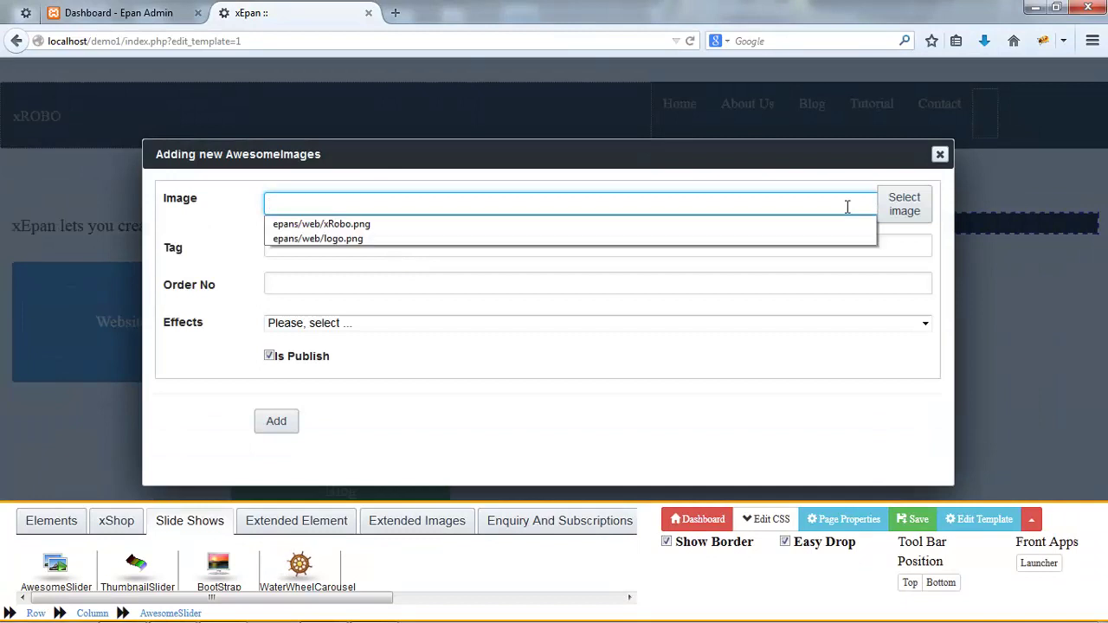
click(906, 205)
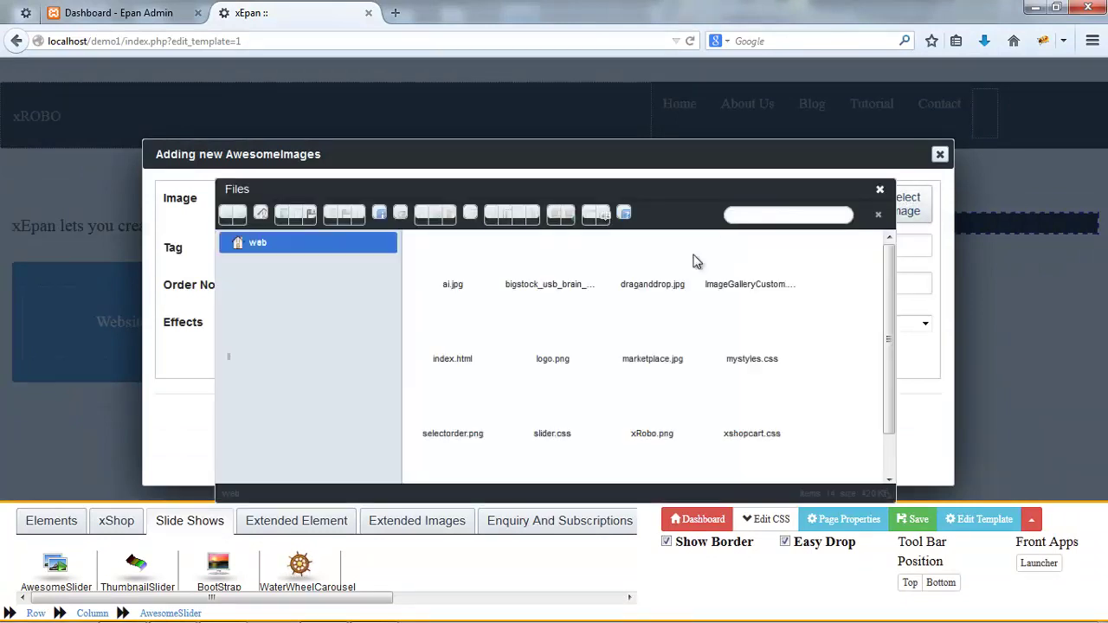
click(555, 354)
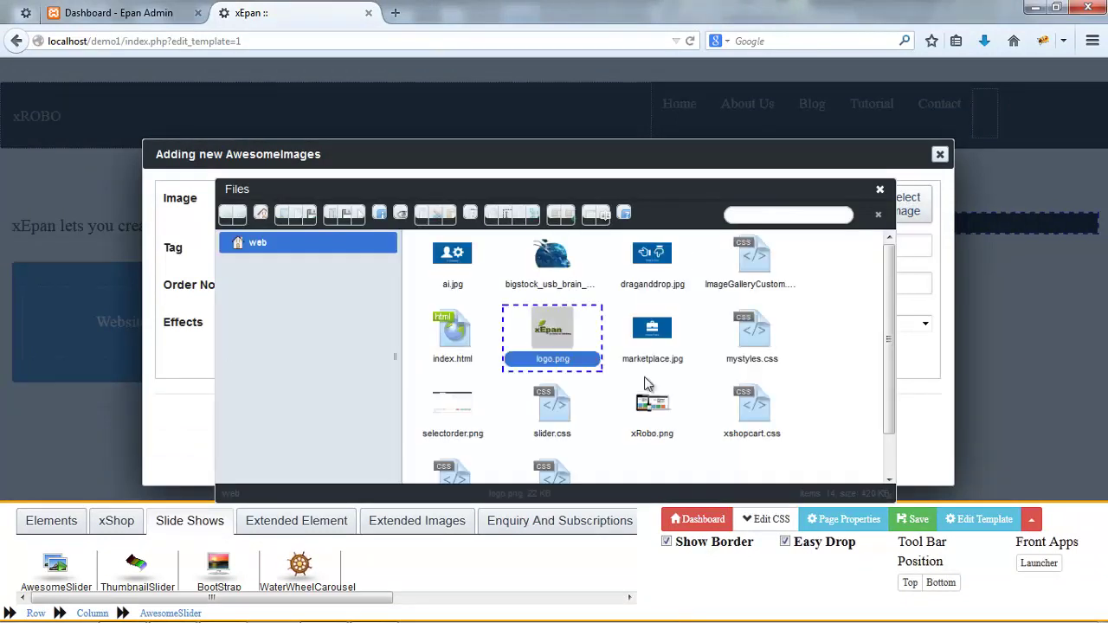
double_click(673, 416)
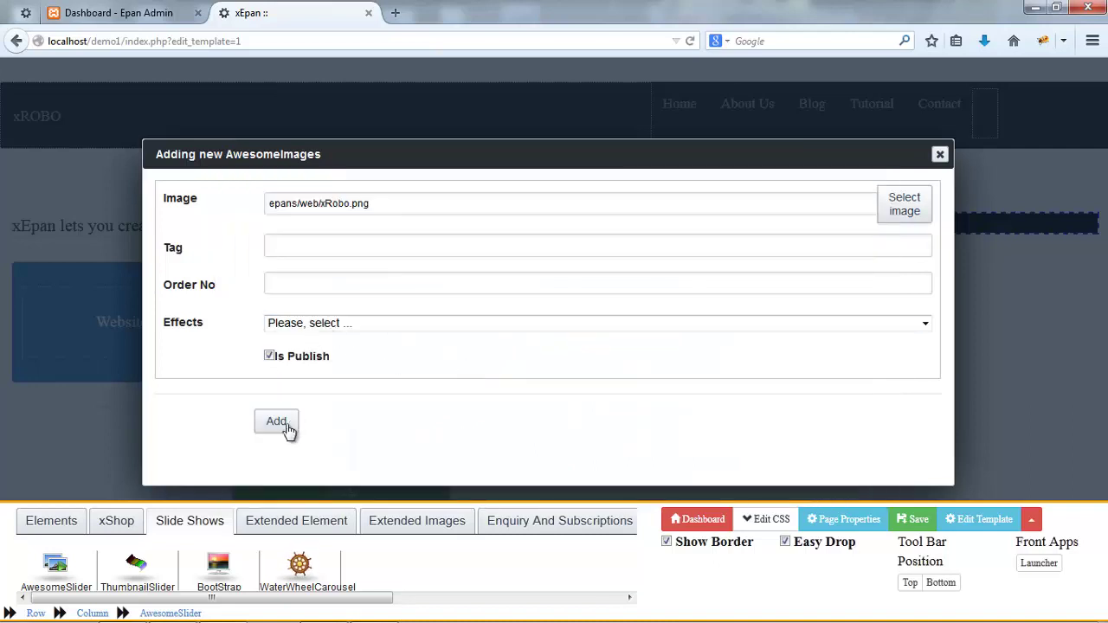
click(277, 422)
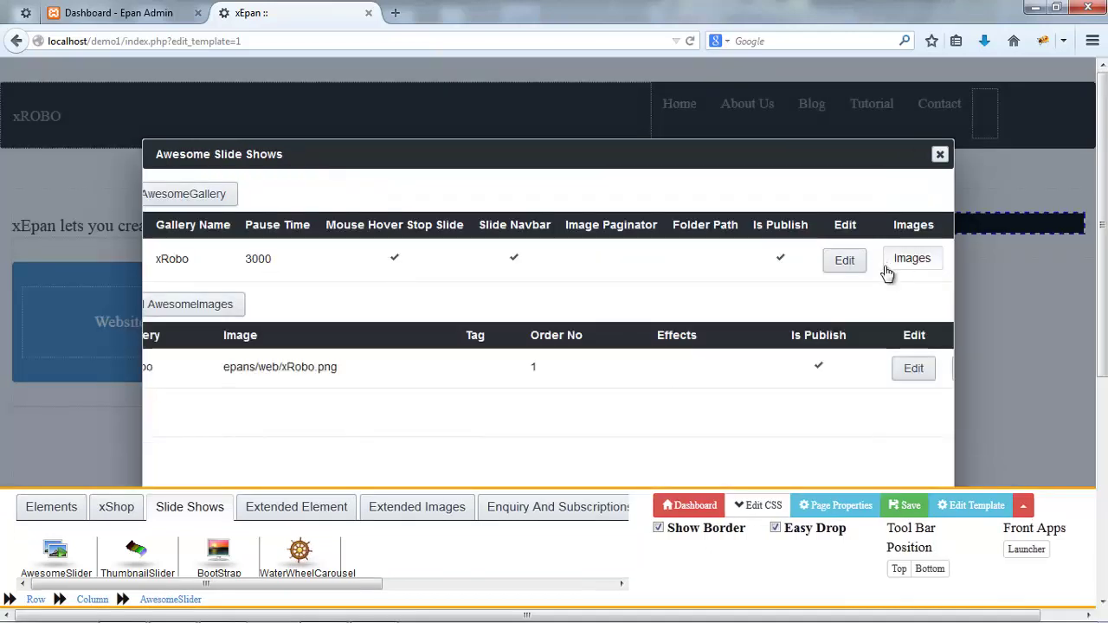
- Add logo.png as a second gallery image, then close the gallery manager
click(225, 307)
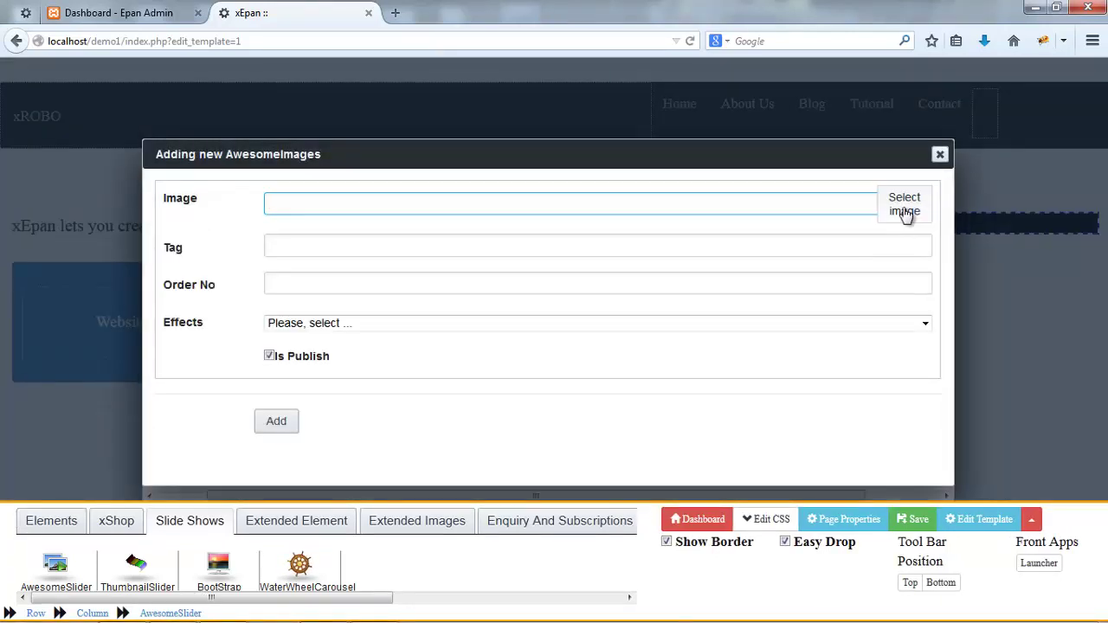
click(904, 208)
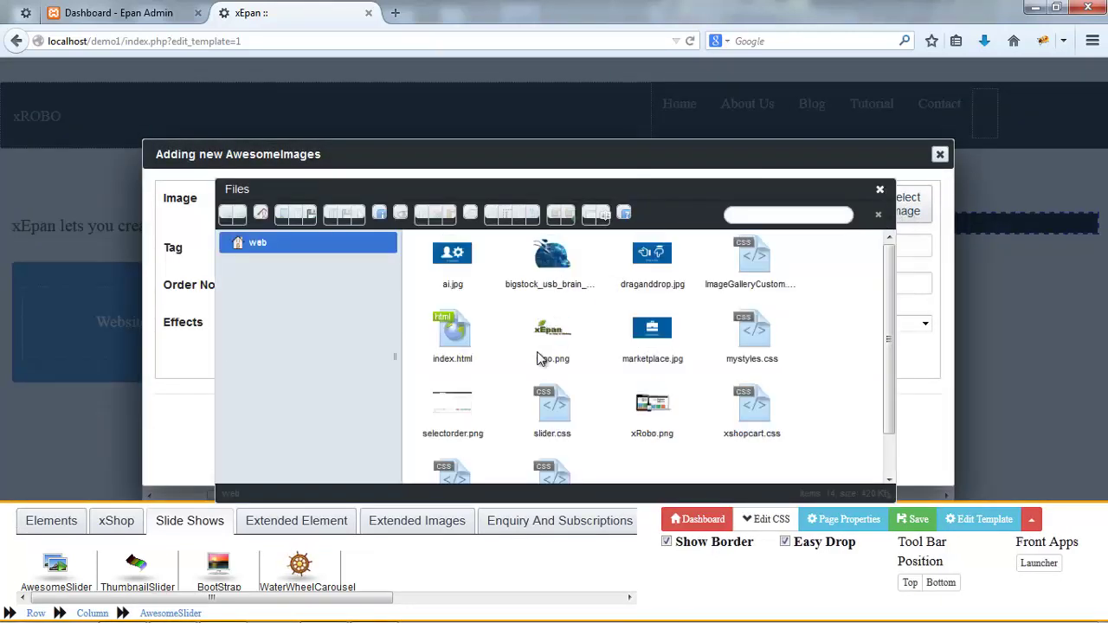
click(540, 359)
double_click(540, 359)
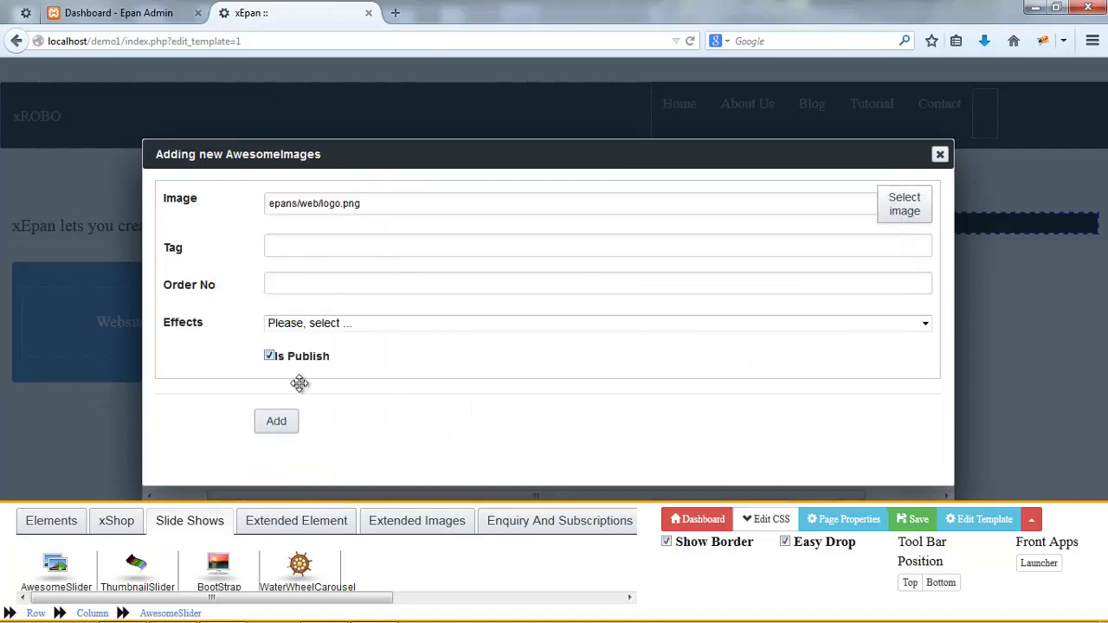
click(287, 421)
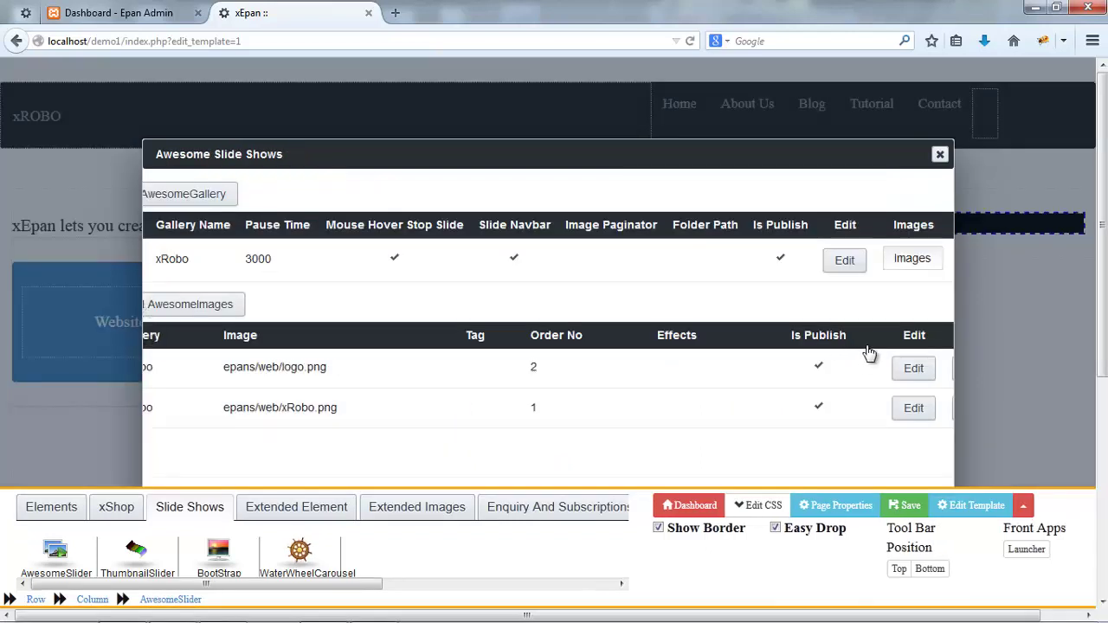
click(939, 156)
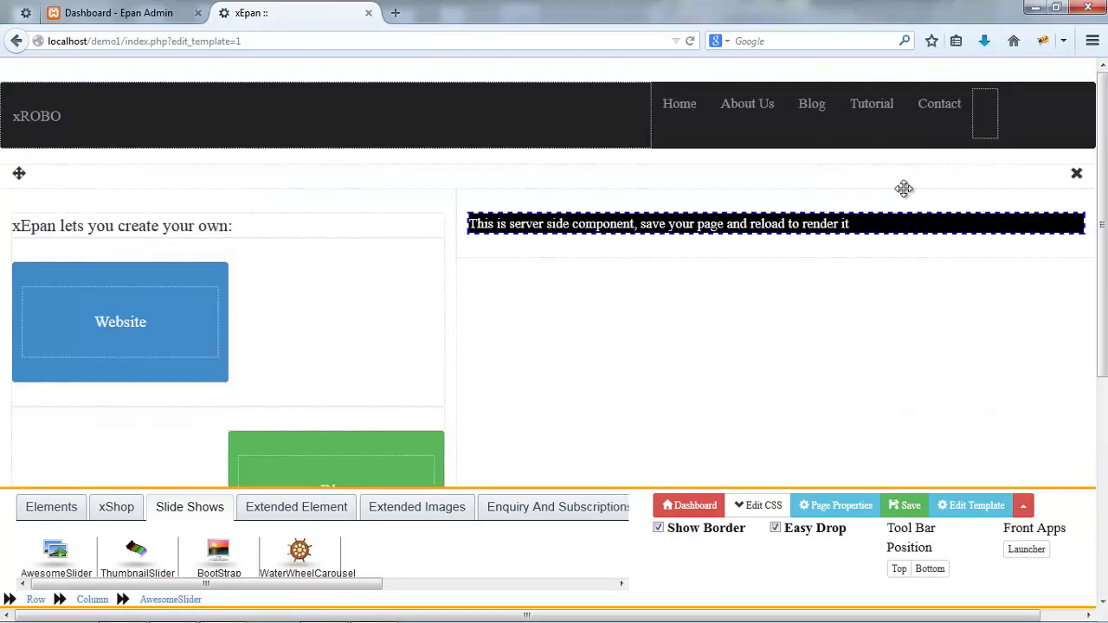
- Set the AwesomeSlider's gallery to xRobo and theme to theme-light, then save
triple_click(869, 222)
click(869, 222)
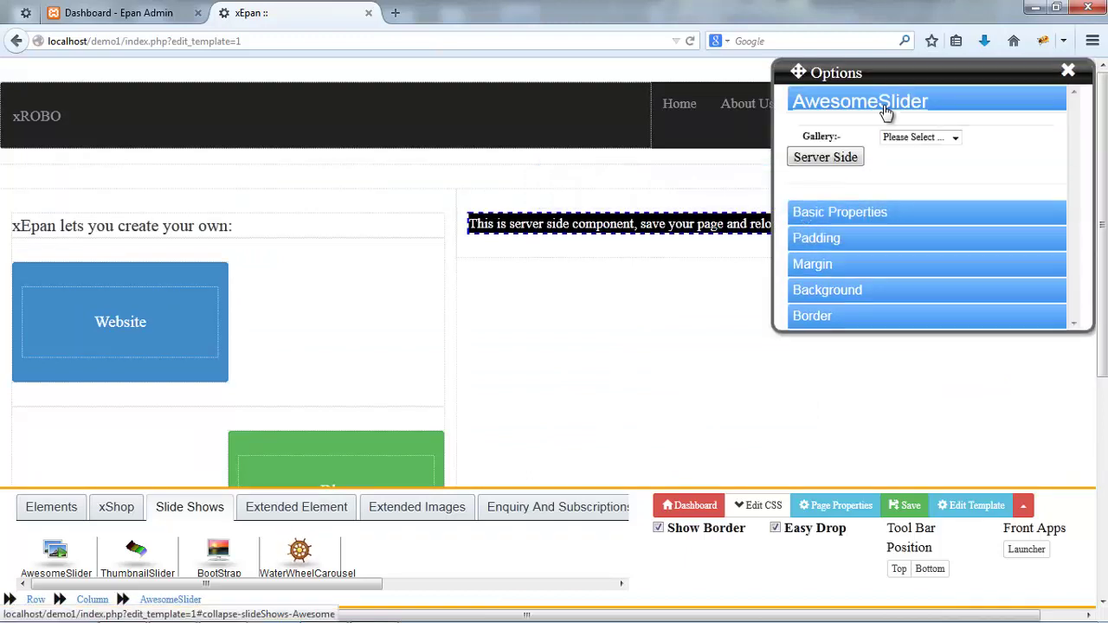
click(917, 136)
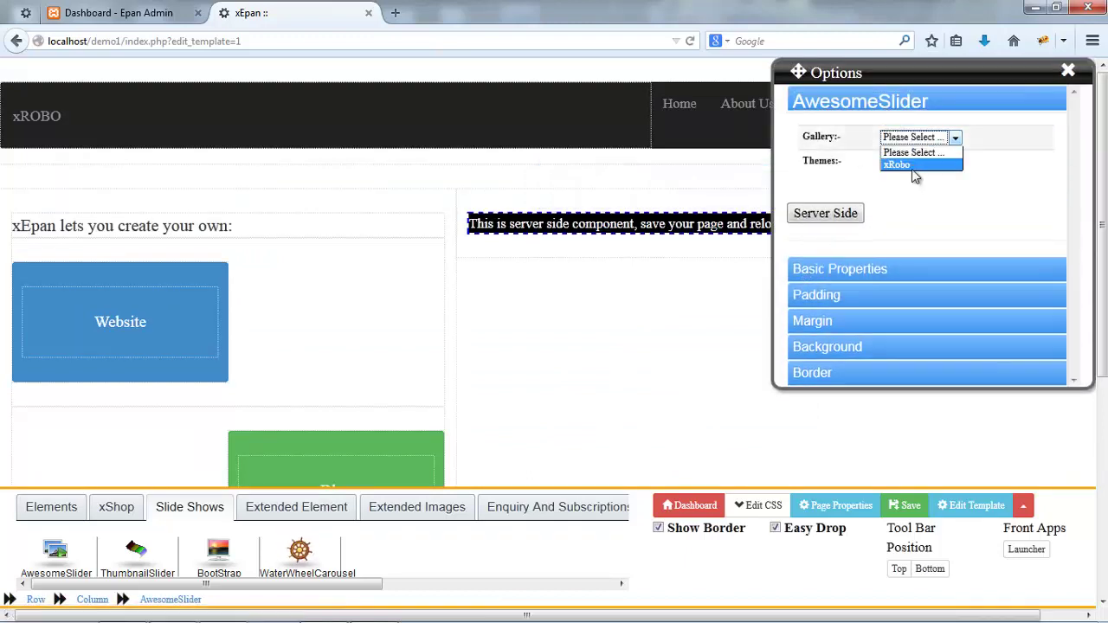
click(911, 167)
click(887, 161)
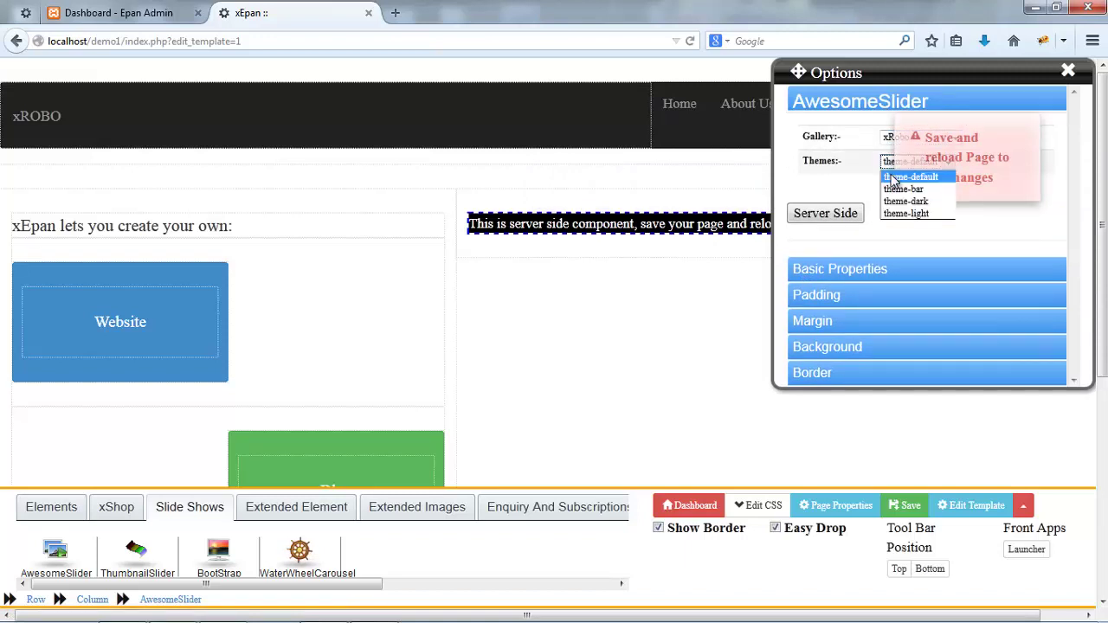
click(901, 214)
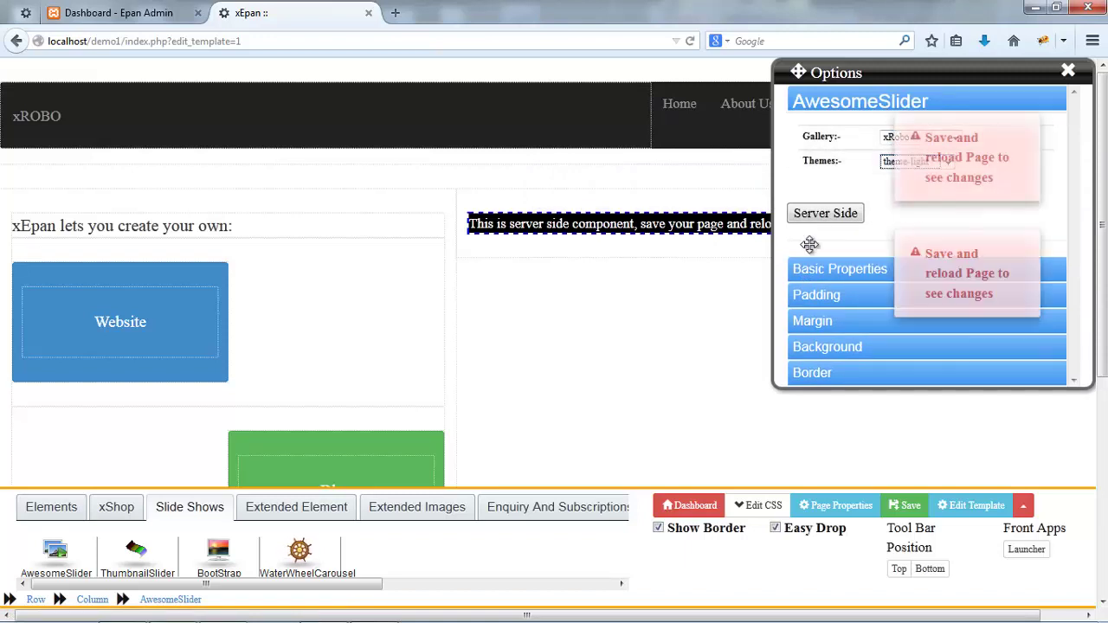
key(ctrl+s)
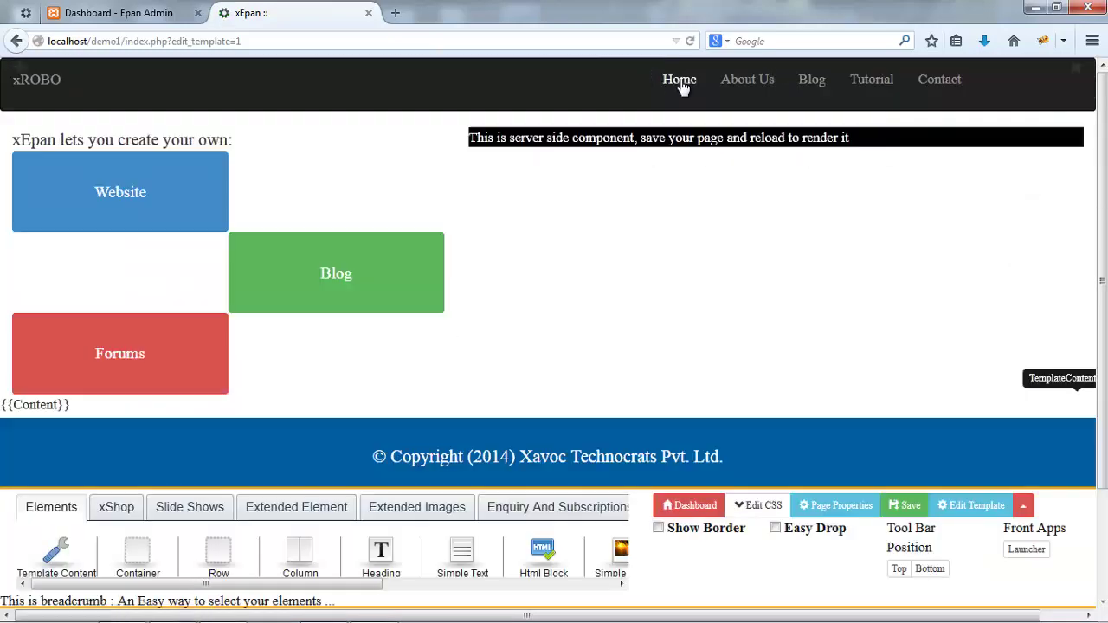
- Re-select the slider, save the template again, and go to the Home page
double_click(653, 139)
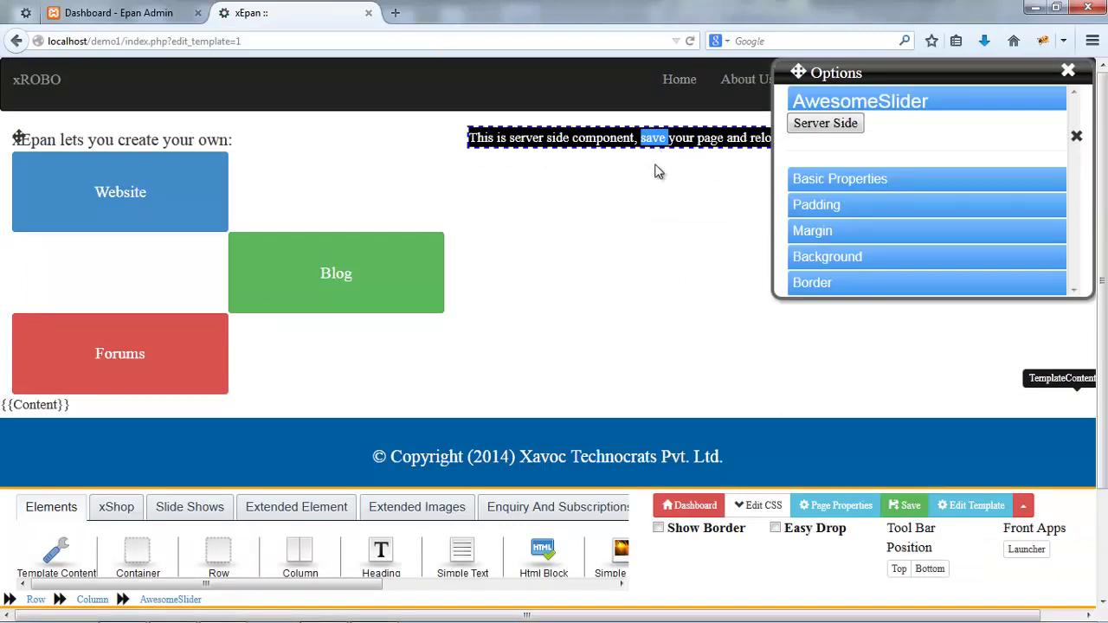
key(ctrl+s)
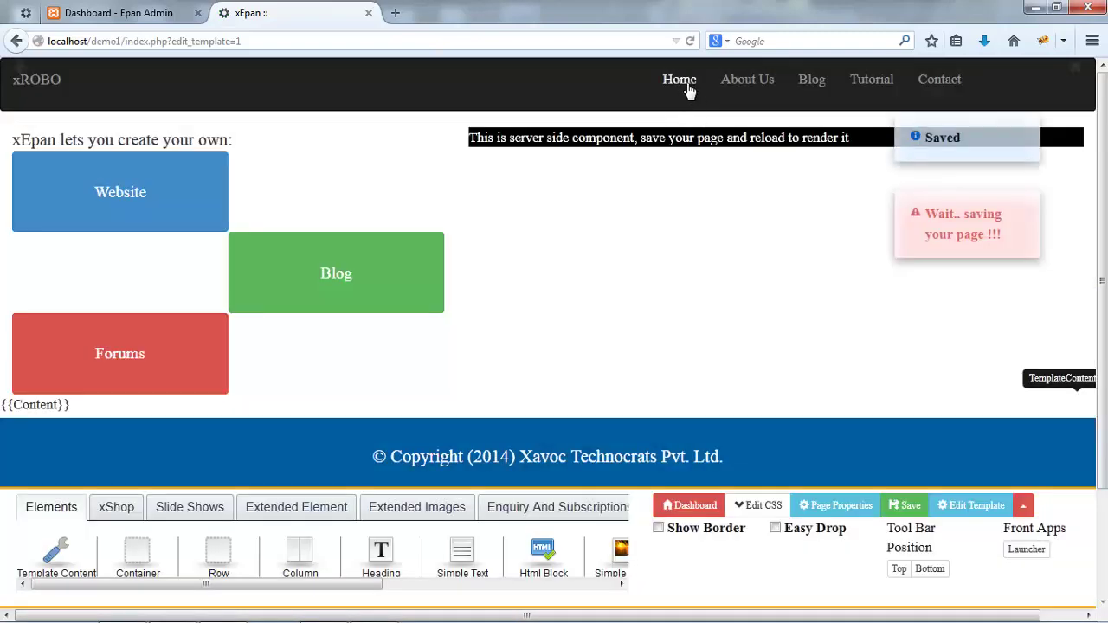
click(679, 80)
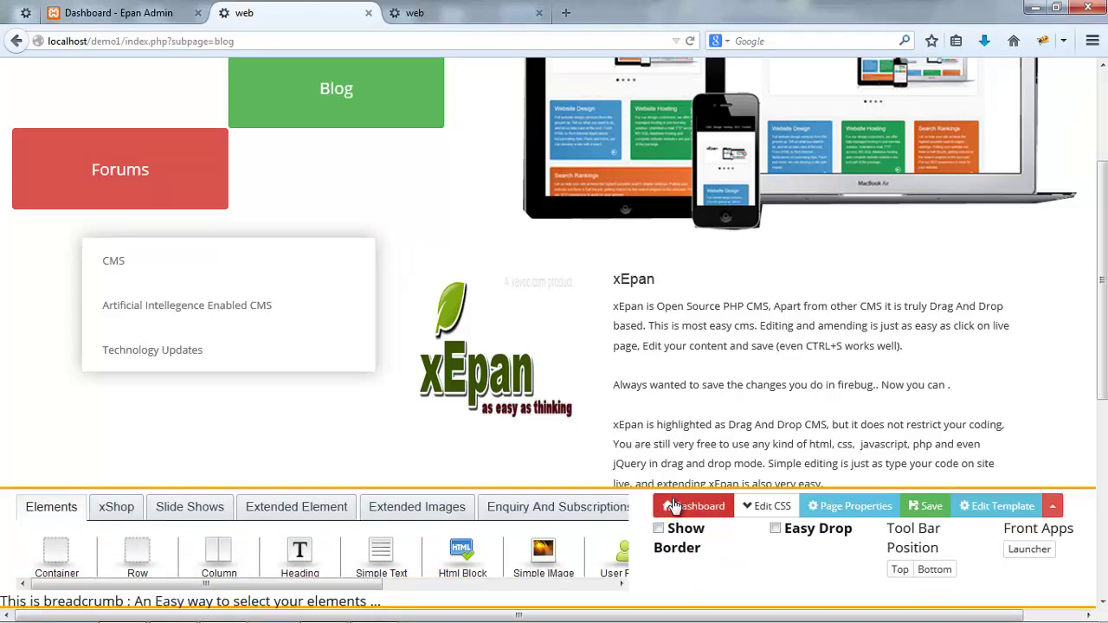
- Open Epan Pages from the owner dashboard and scroll to the xshop-productdetail entry
click(675, 509)
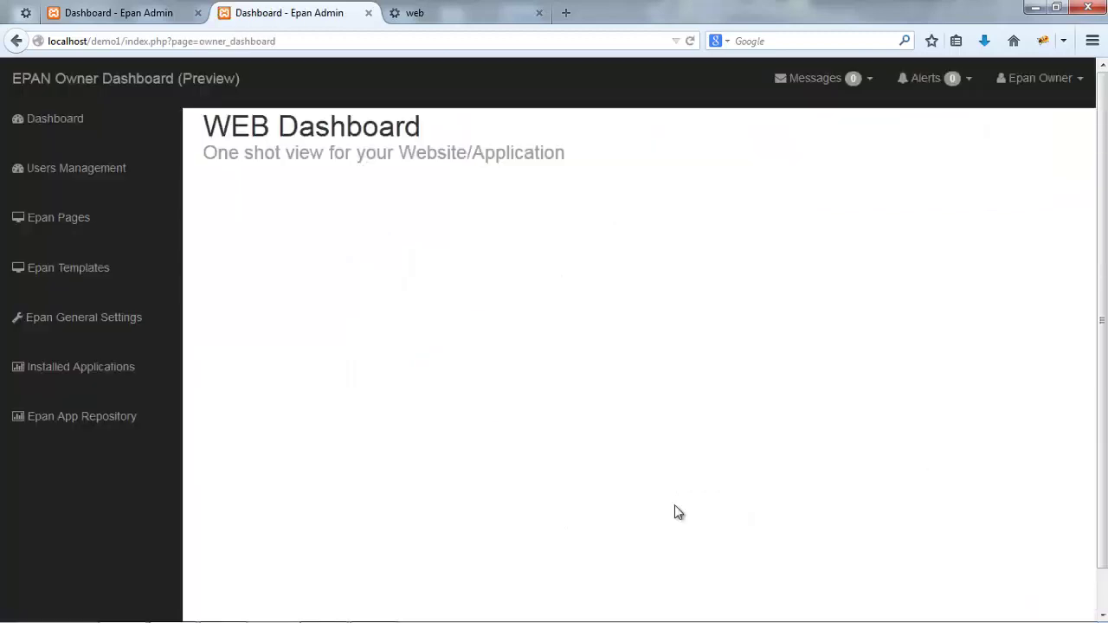
click(55, 241)
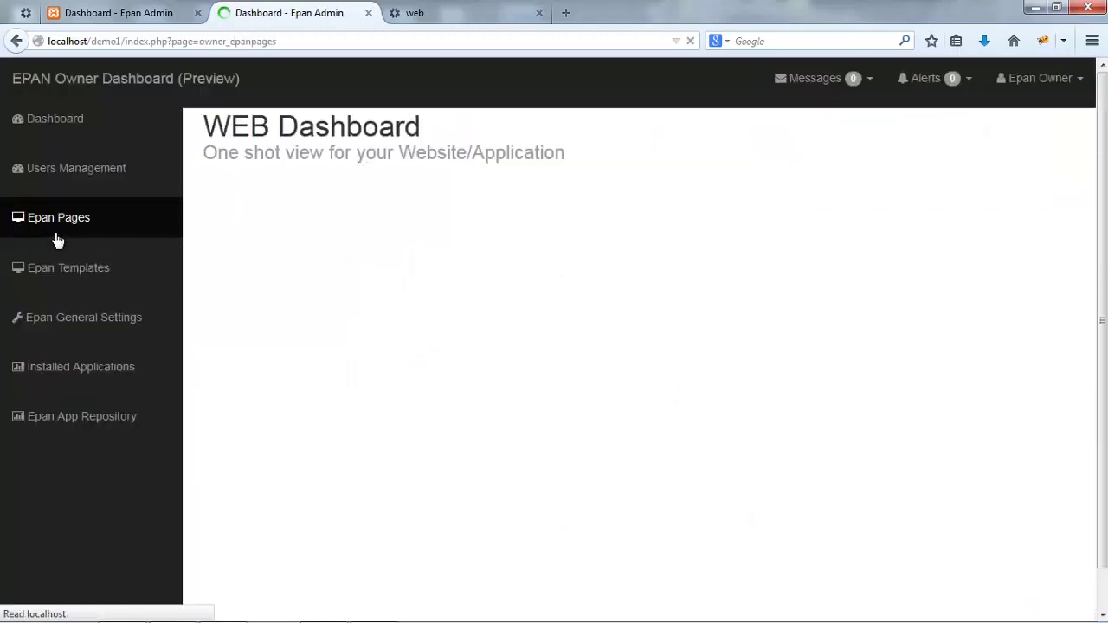
scroll(866, 511, down, 5)
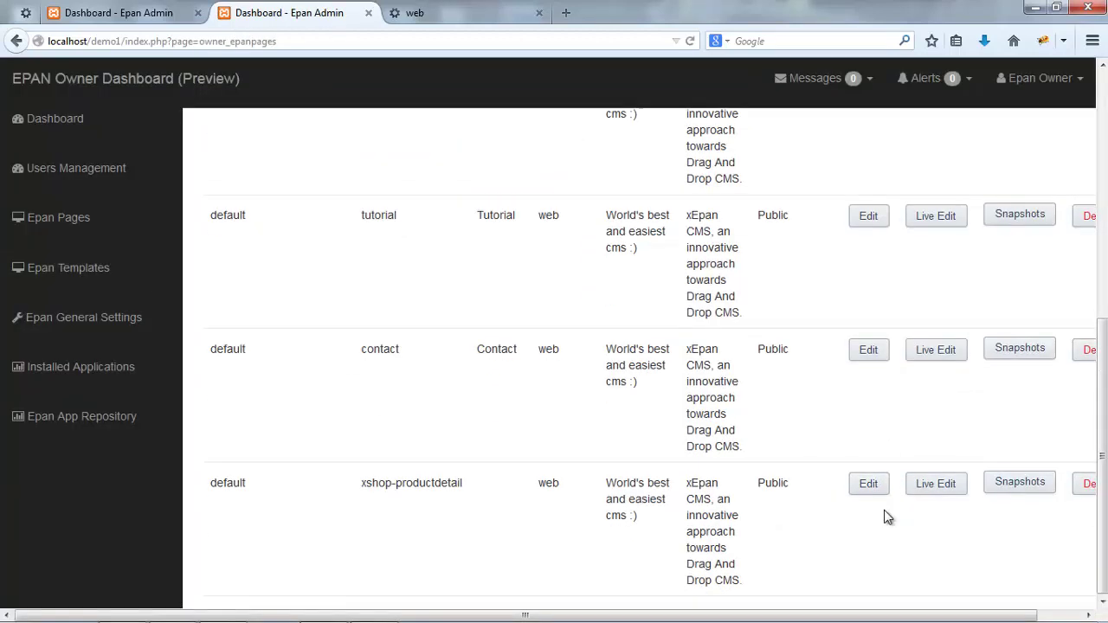
- Live-edit the xshop-productdetail page and add an empty container above the footer
click(923, 487)
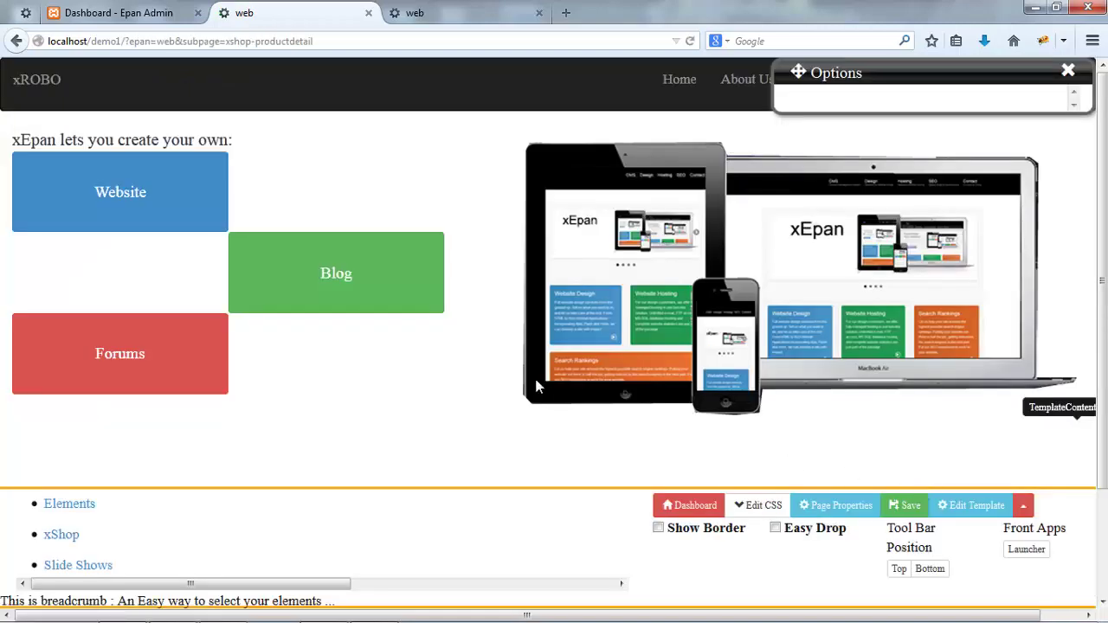
scroll(534, 379, down, 3)
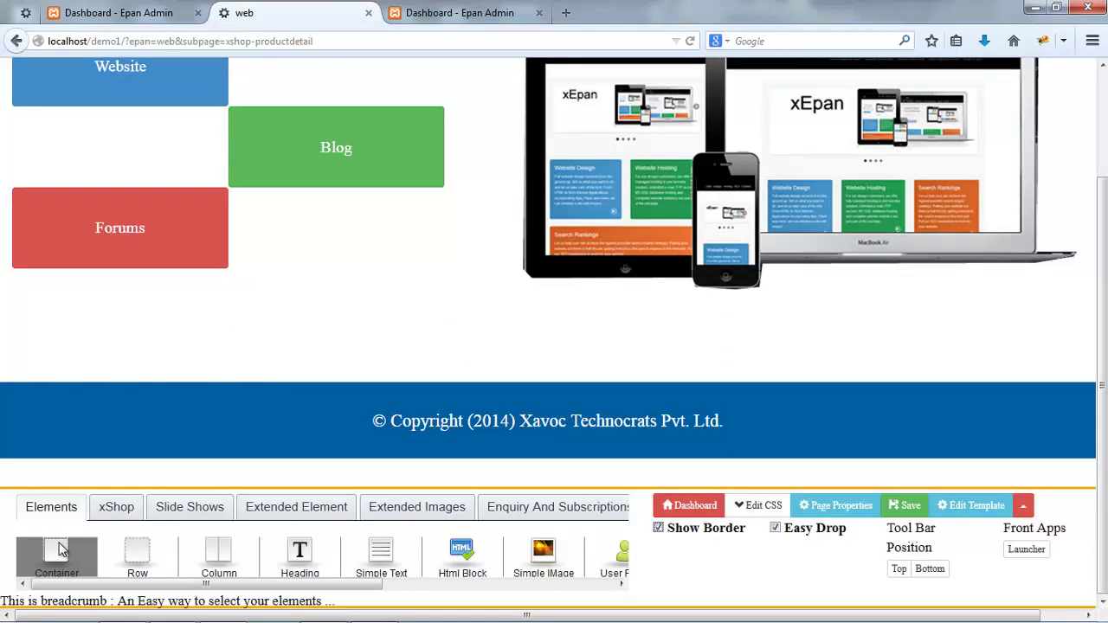
drag(59, 549, 279, 355)
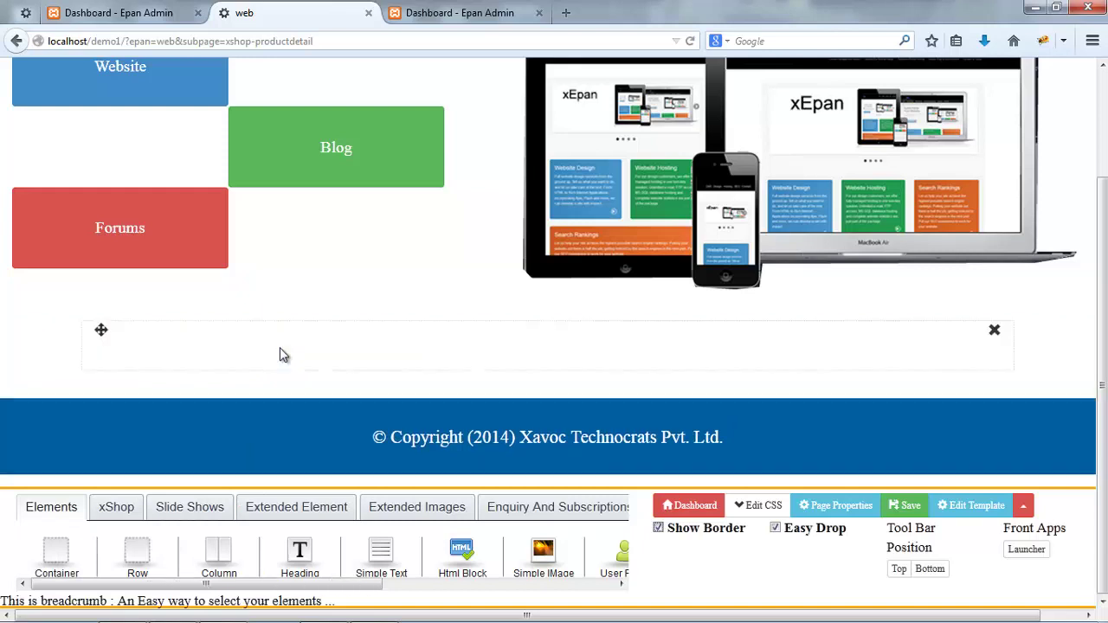
- Place the xShop ProductDetail component in the container, save, and reload the page
click(106, 511)
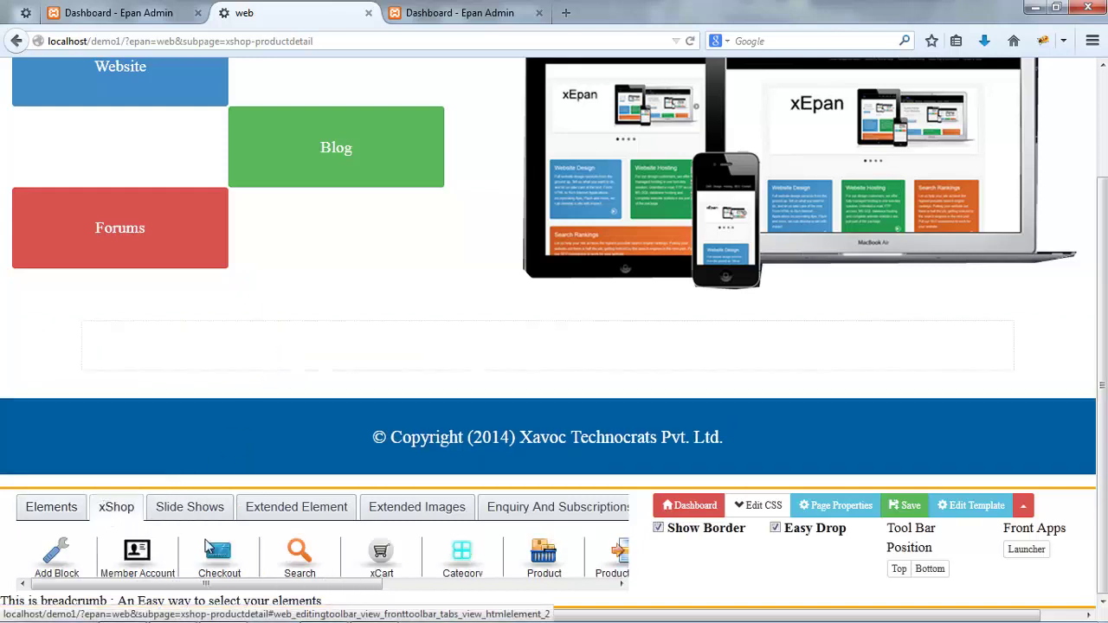
drag(388, 585, 461, 585)
drag(554, 442, 525, 370)
key(ctrl+s)
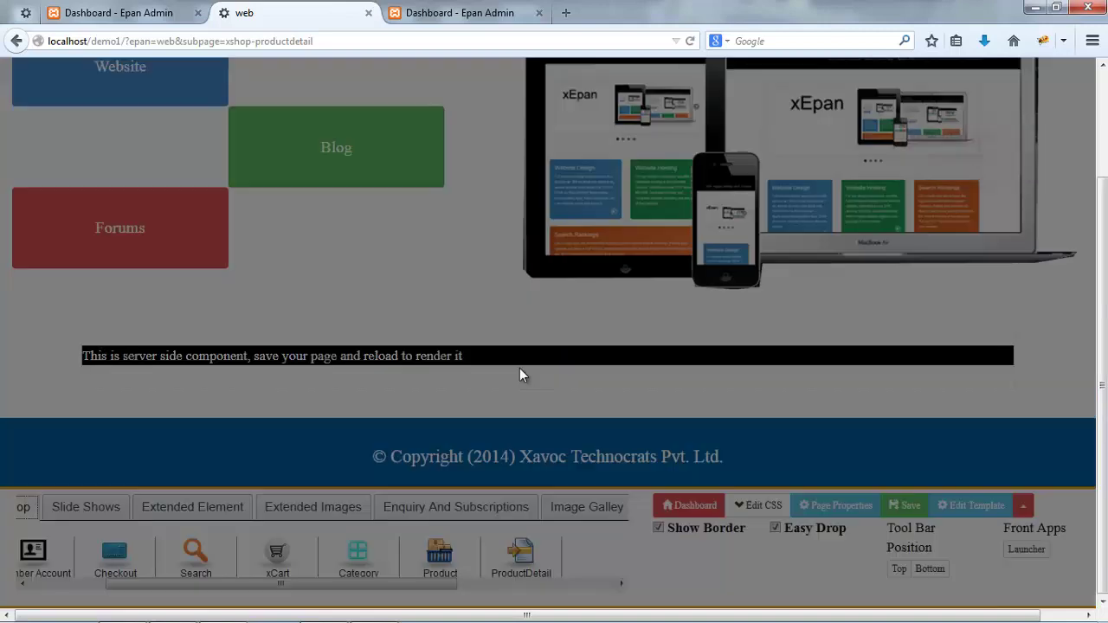
key(F5)
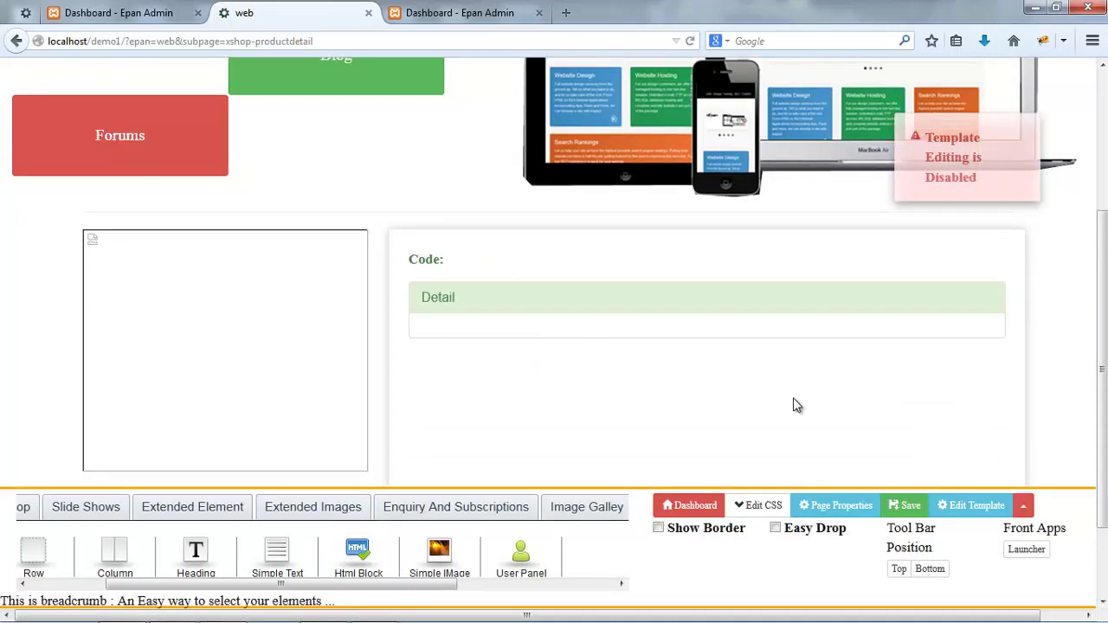
scroll(645, 277, up, 5)
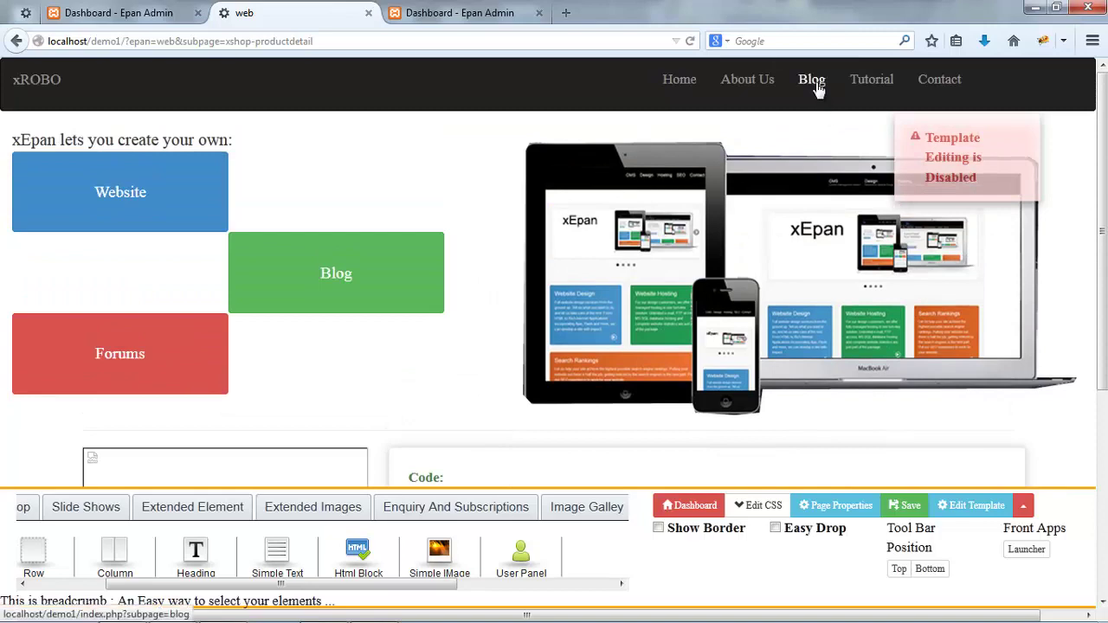
- Set the Blog product list's Item Detail Subpage to xshop-productdetail and save the Blog page
click(812, 80)
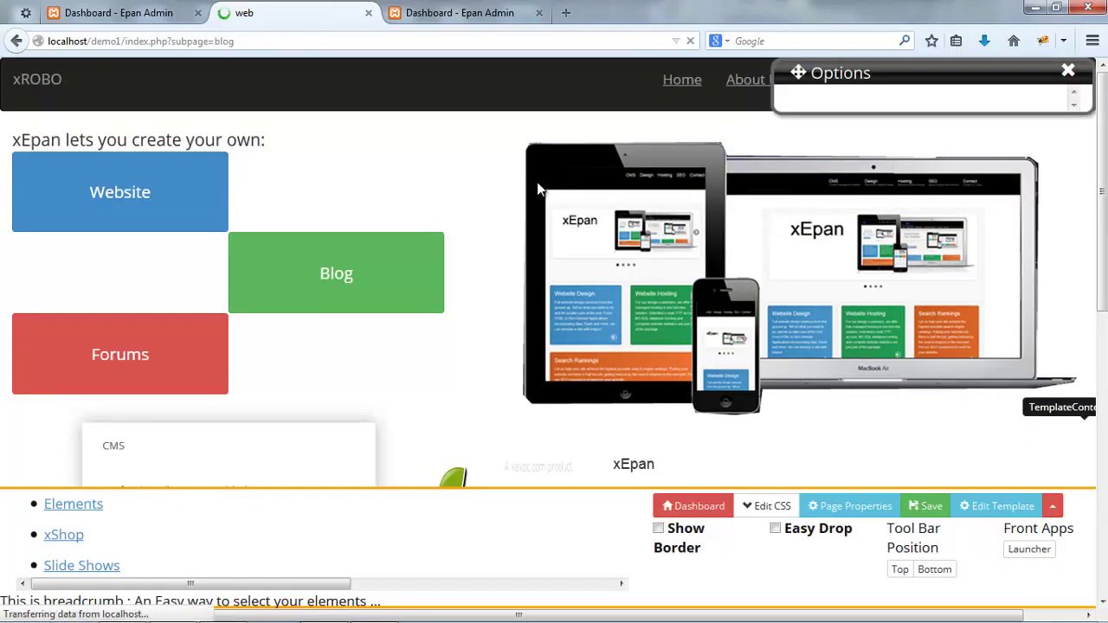
scroll(531, 227, down, 5)
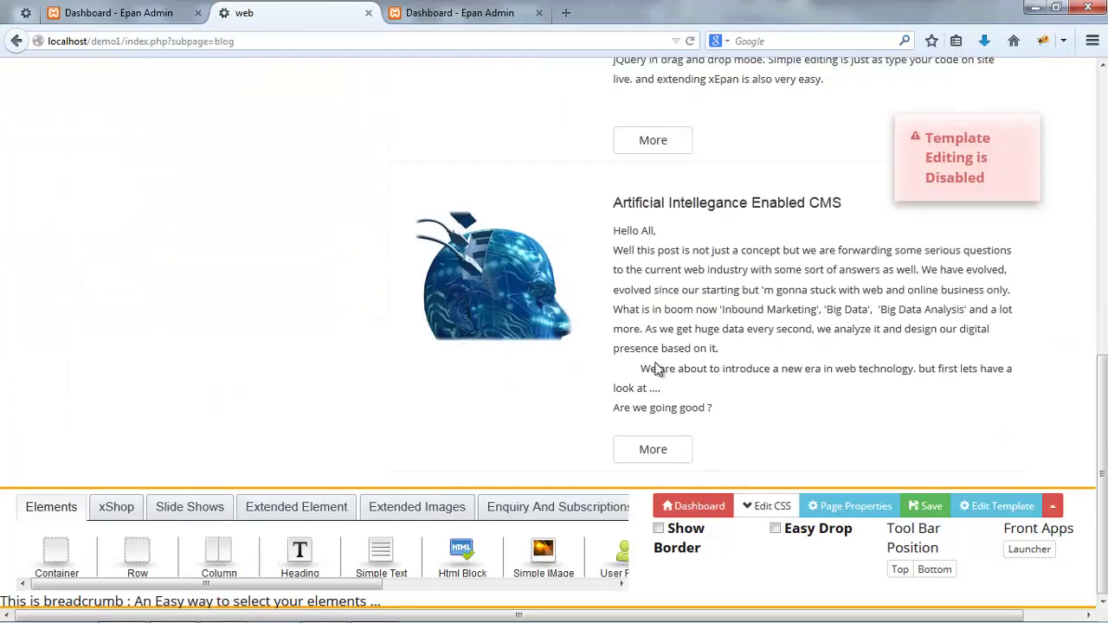
click(542, 424)
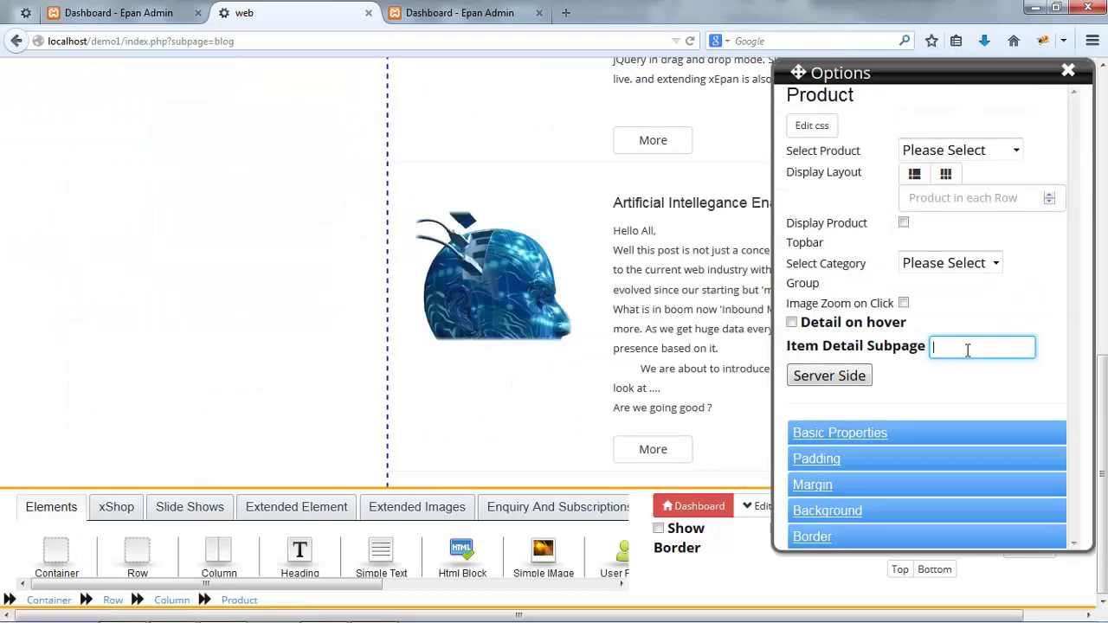
text(xshop-productdetail)
key(Tab)
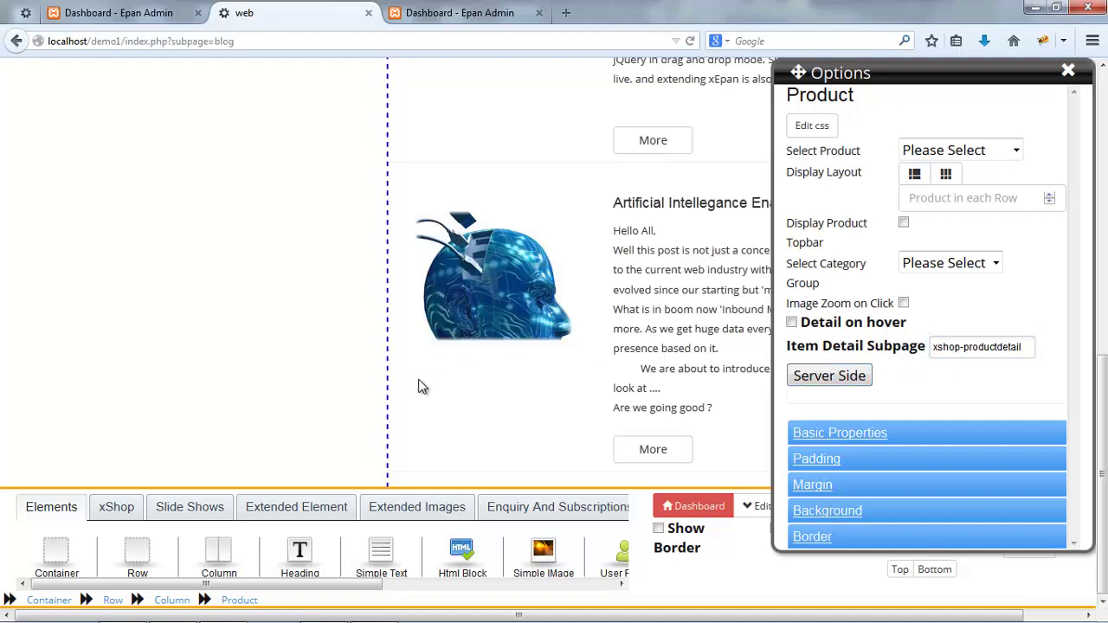
key(ctrl+s)
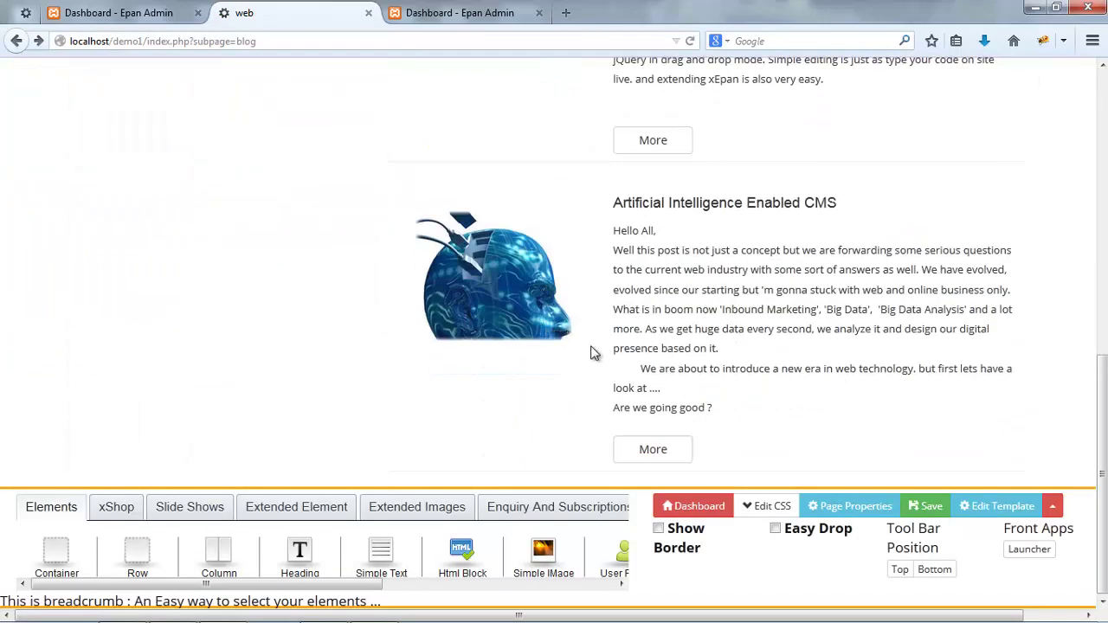
- Open the Artificial Intelligence Enabled CMS post (code cms002) and scroll through its image and details
click(655, 450)
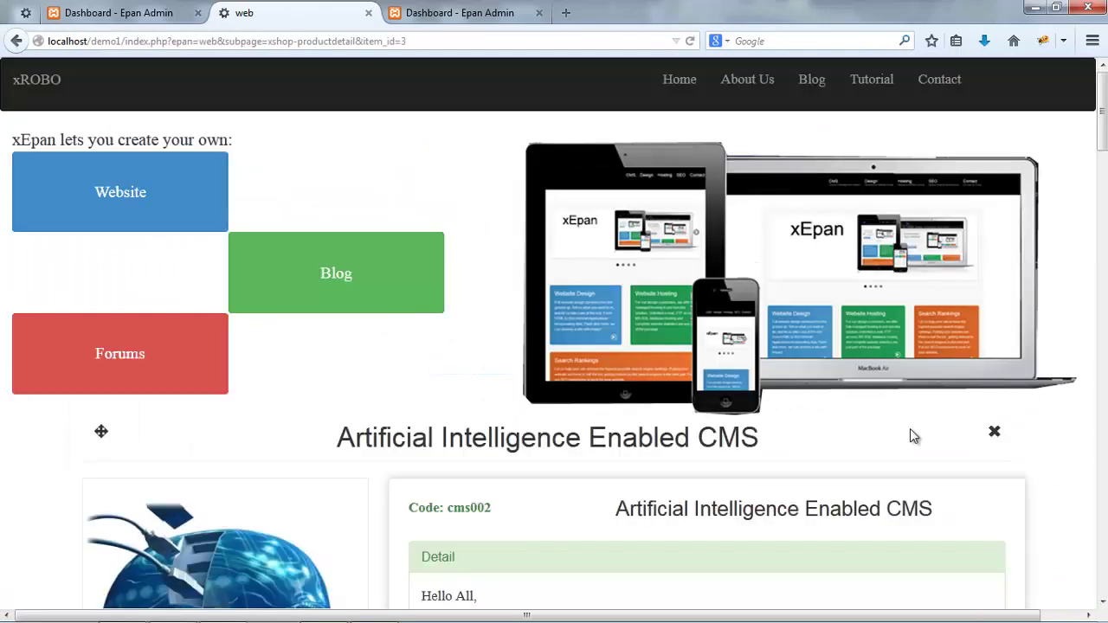
scroll(910, 430, down, 4)
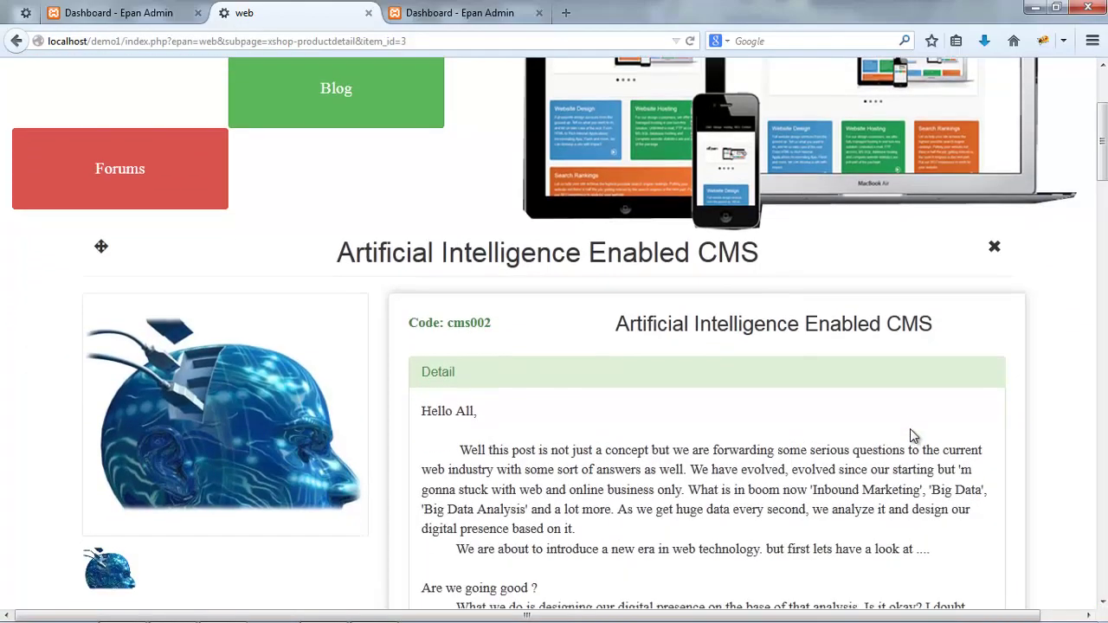
scroll(909, 435, down, 7)
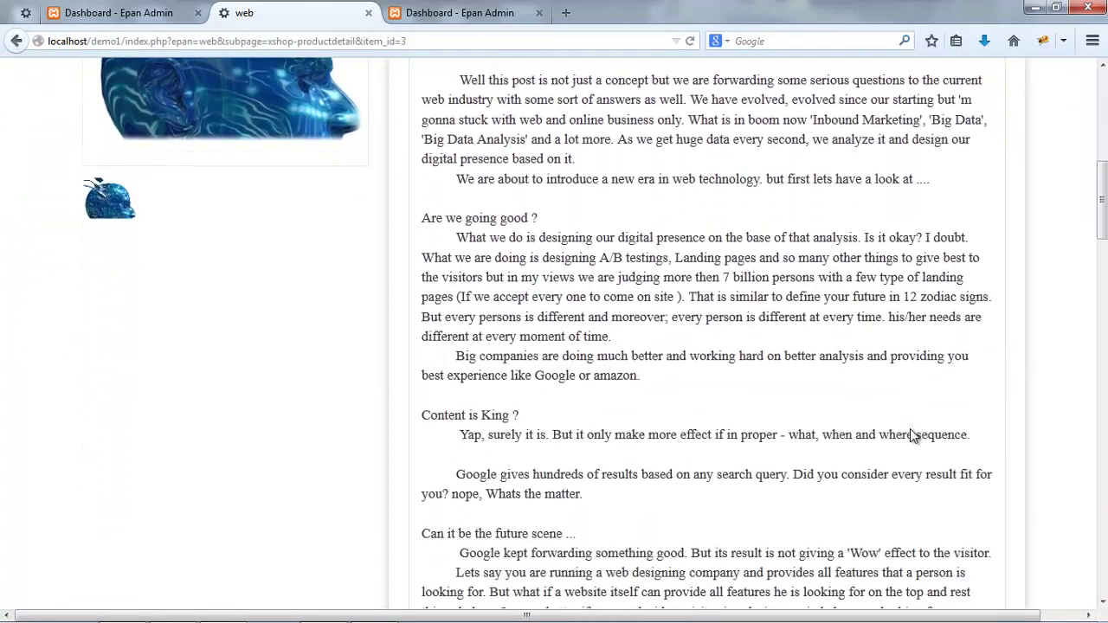
scroll(910, 428, down, 7)
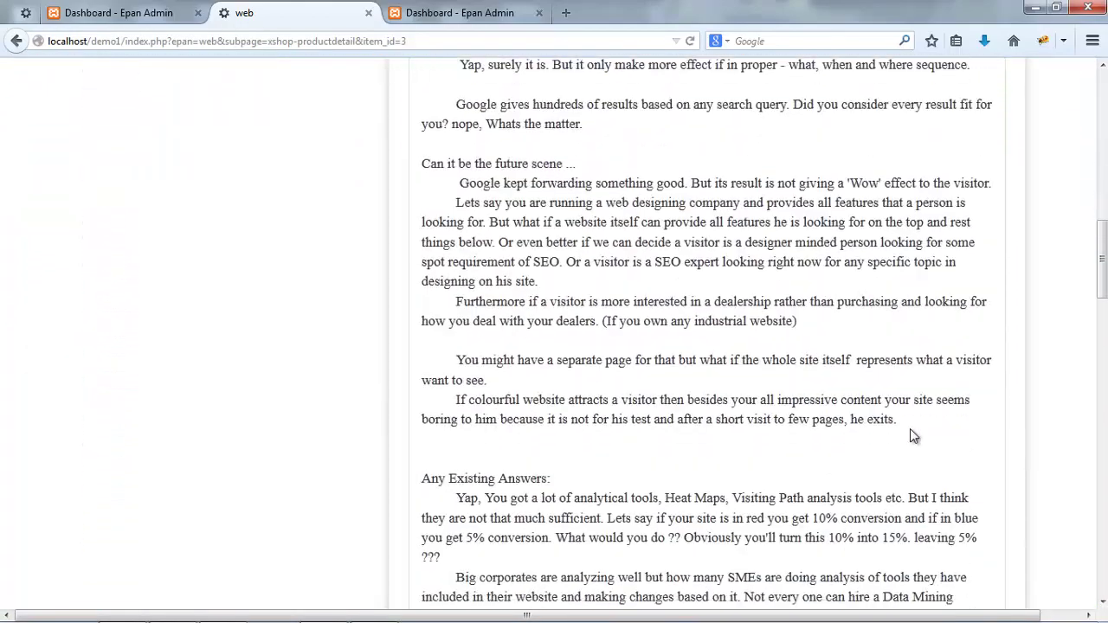
scroll(909, 428, up, 9)
scroll(910, 429, up, 9)
scroll(910, 433, down, 3)
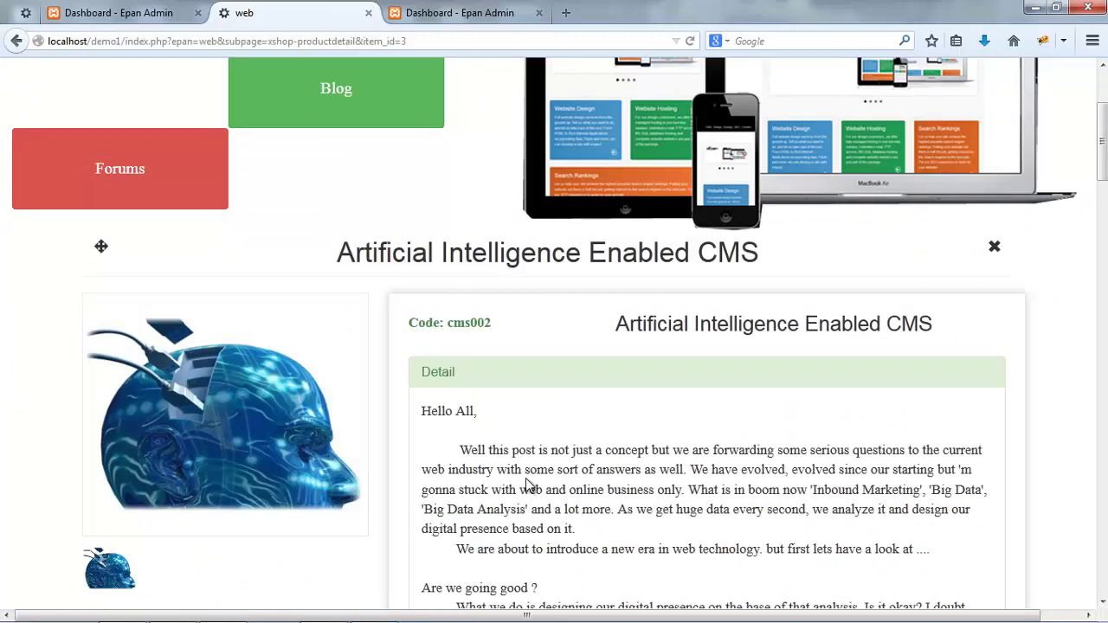
scroll(530, 486, up, 2)
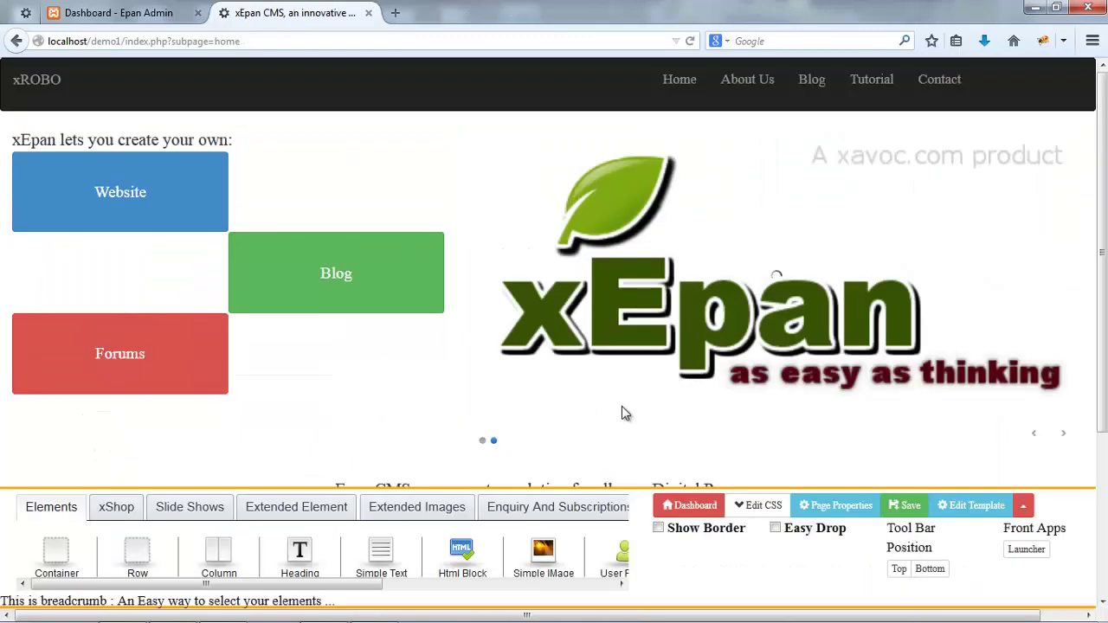
- Log out of the site editor and browse the live site through to the Contact page's map
click(1019, 505)
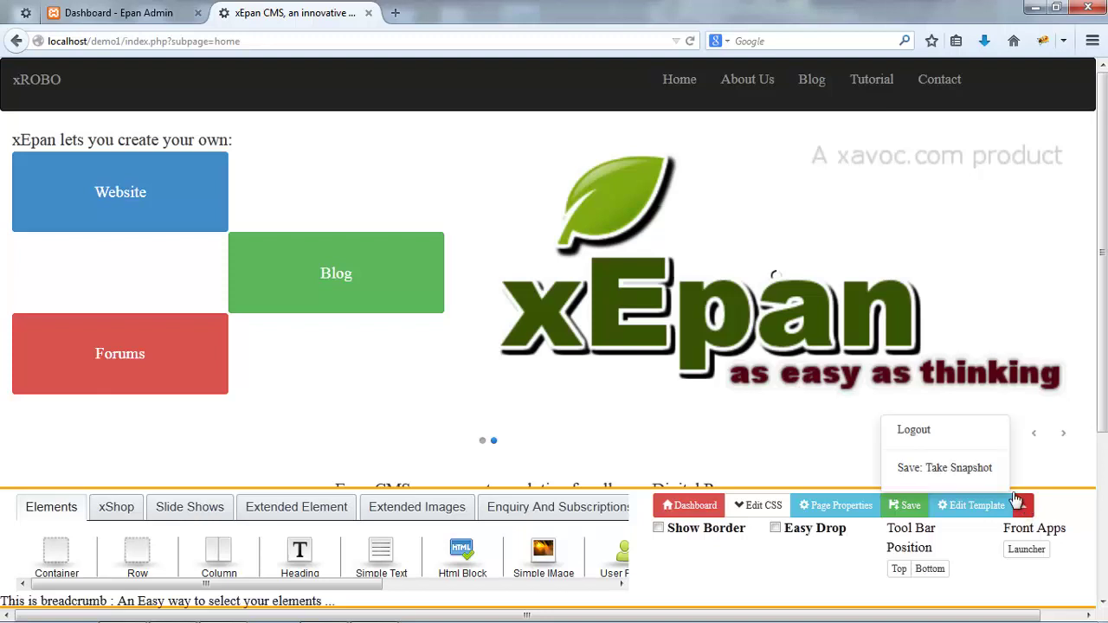
click(940, 433)
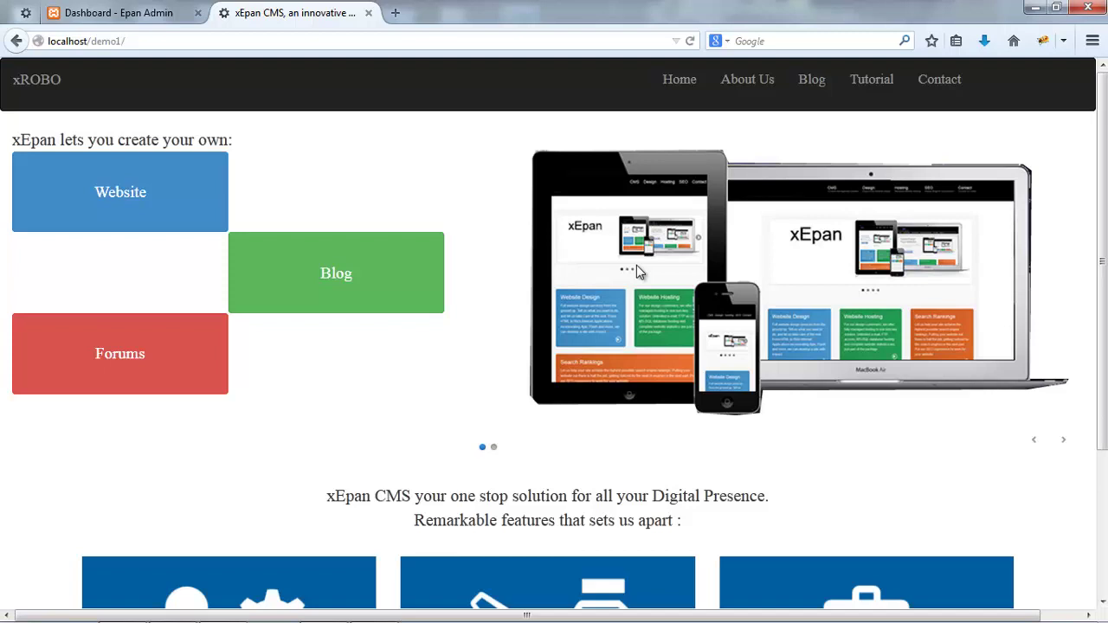
scroll(636, 265, down, 2)
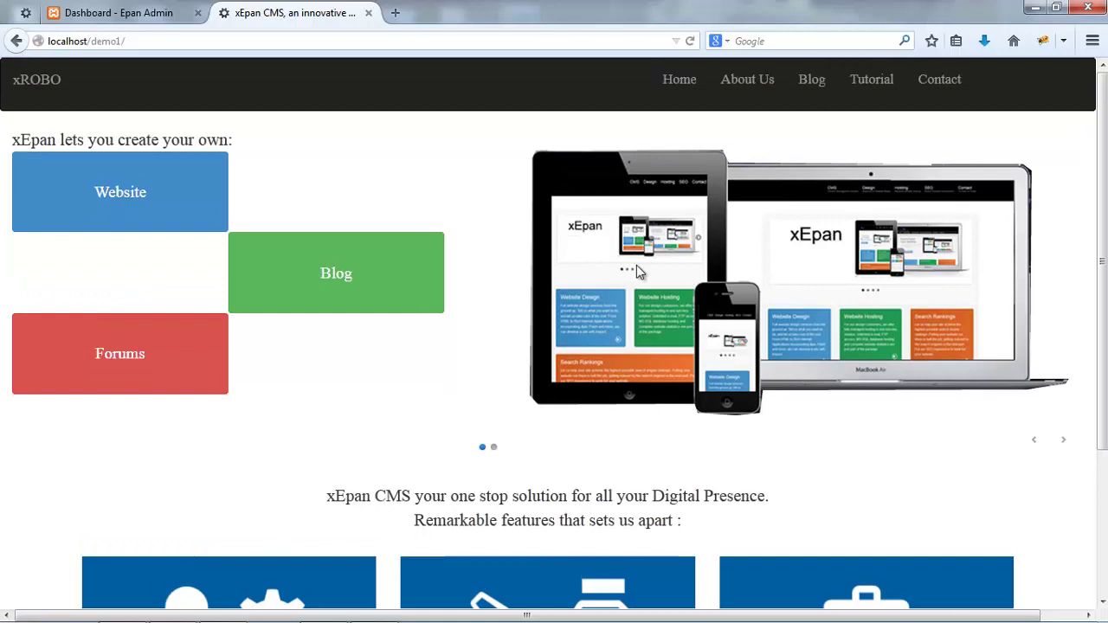
scroll(637, 265, down, 3)
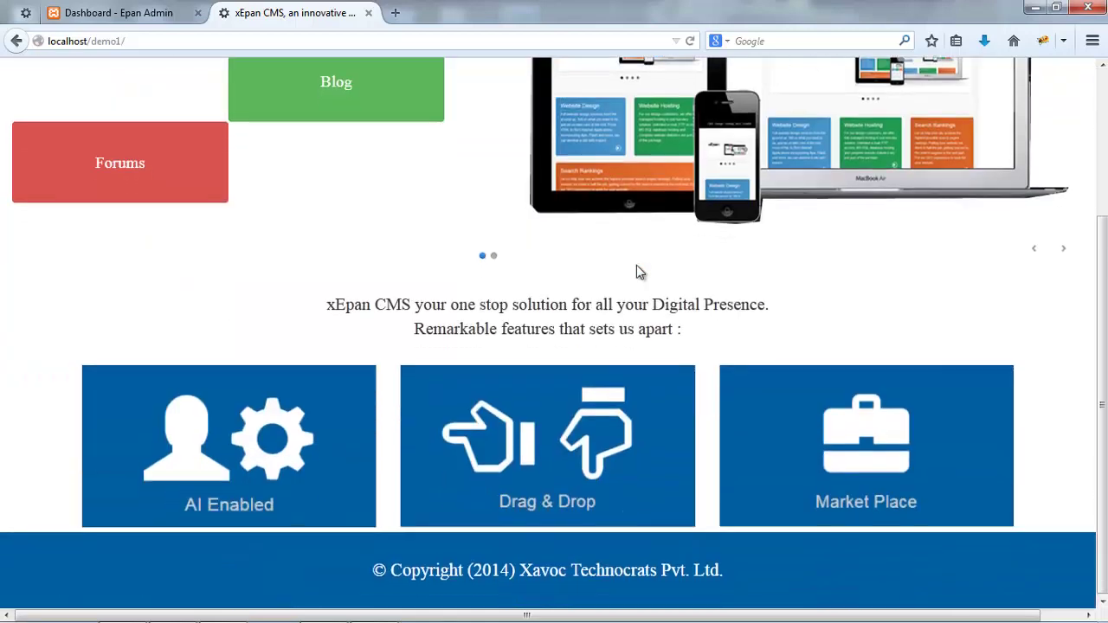
scroll(636, 265, up, 3)
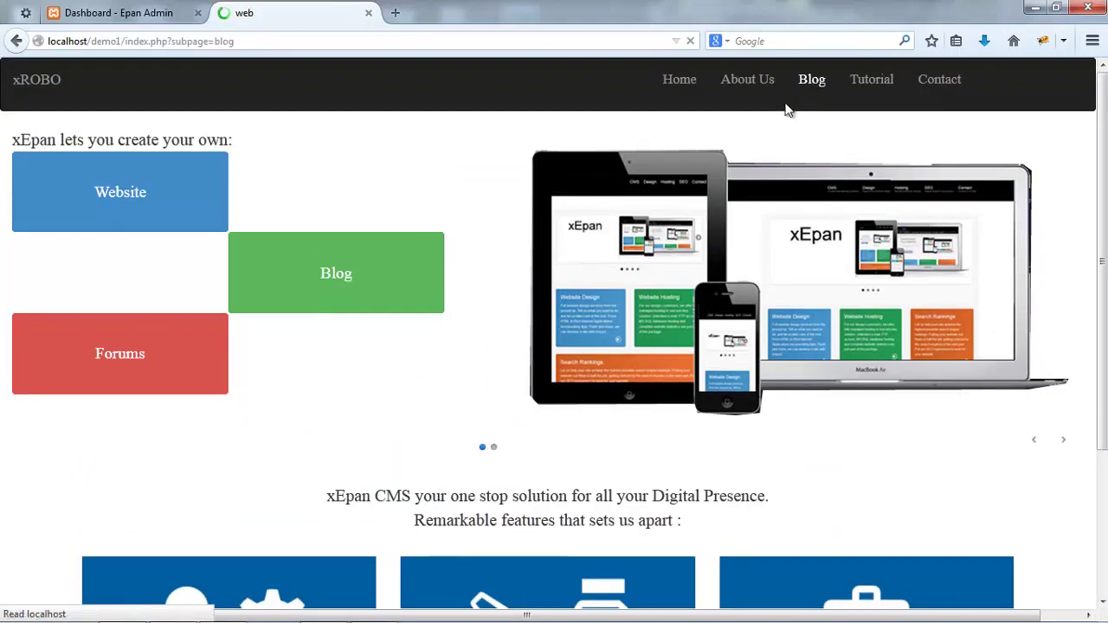
scroll(618, 173, down, 7)
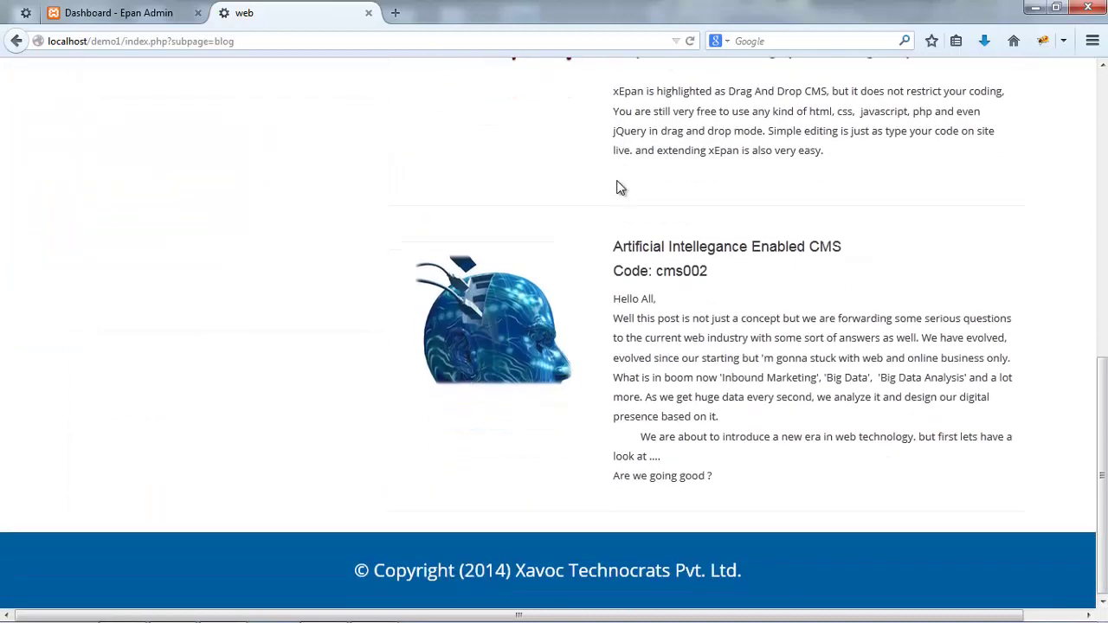
scroll(618, 184, up, 9)
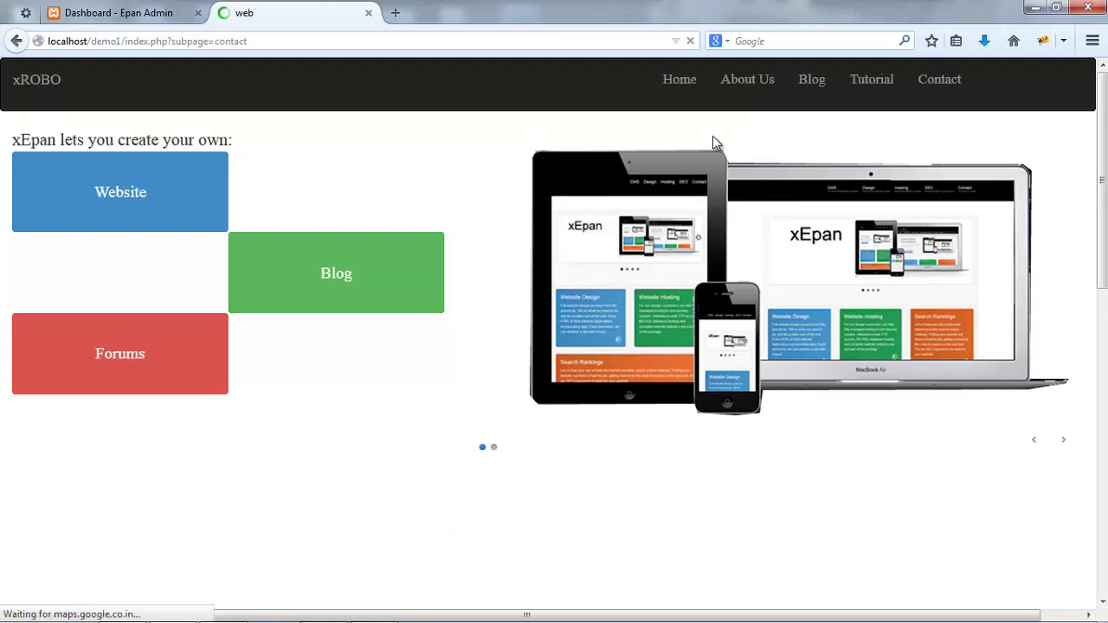
scroll(713, 136, down, 2)
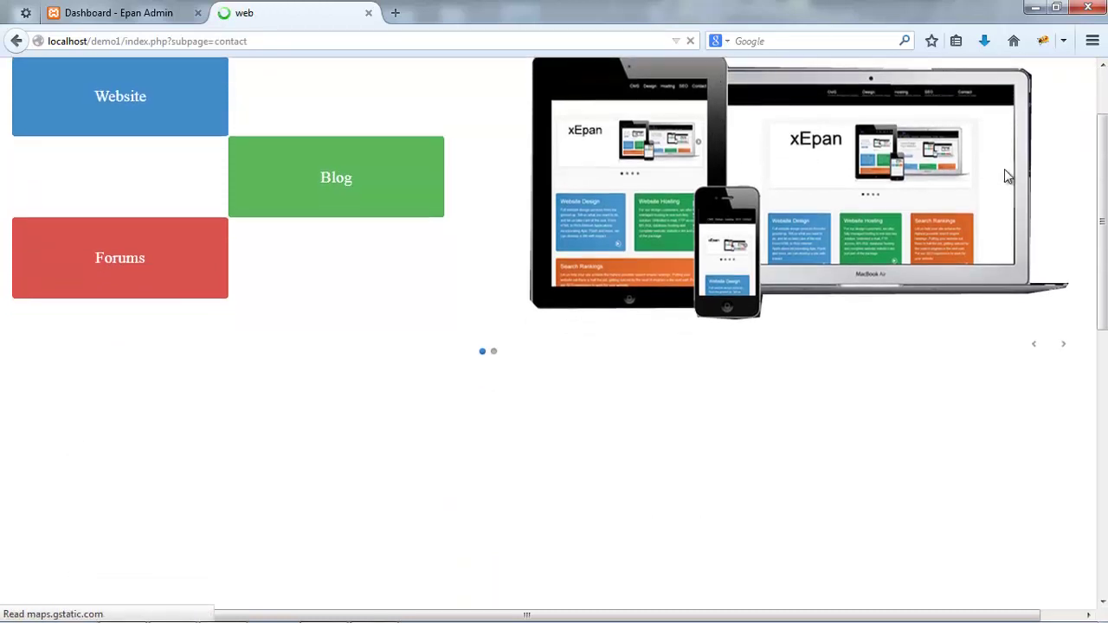
scroll(1005, 173, down, 5)
scroll(1006, 176, down, 3)
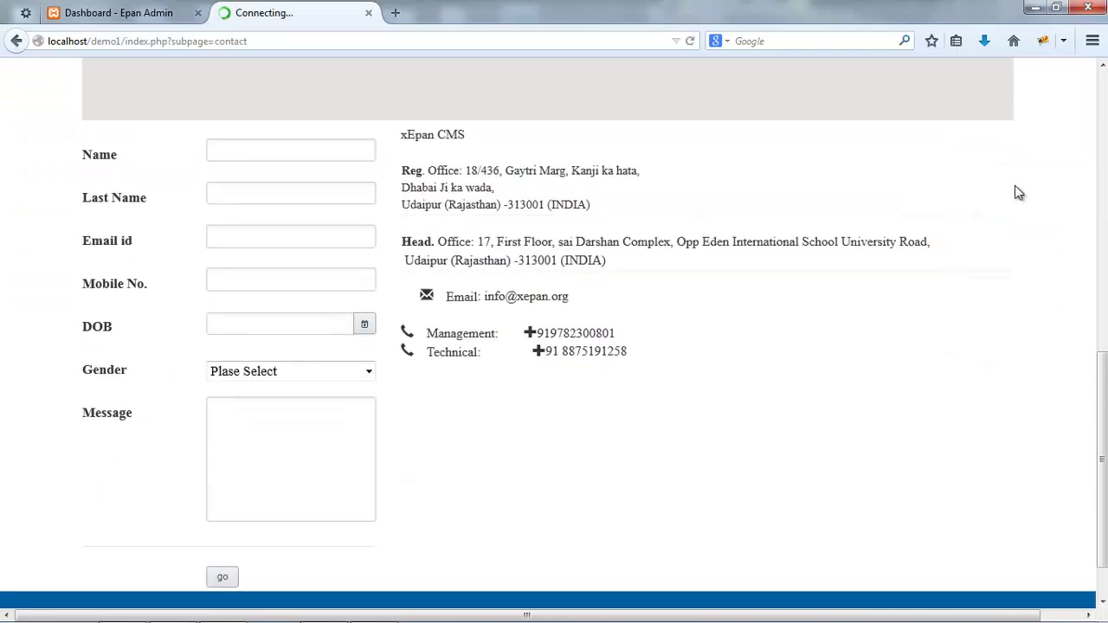
scroll(1033, 233, down, 2)
scroll(1033, 235, up, 1)
scroll(1034, 234, up, 9)
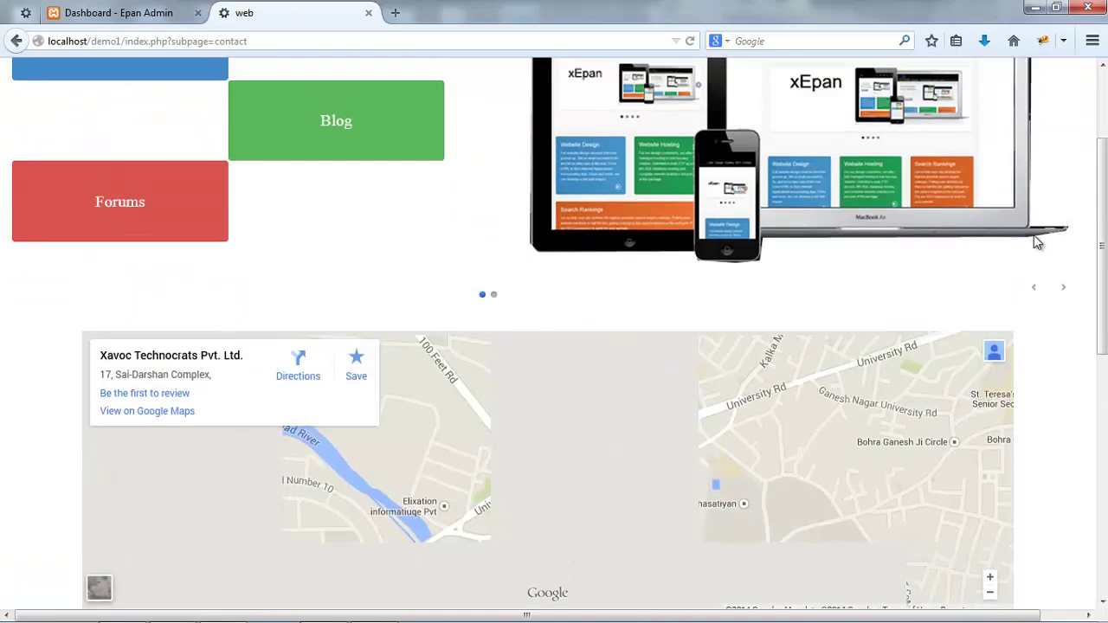